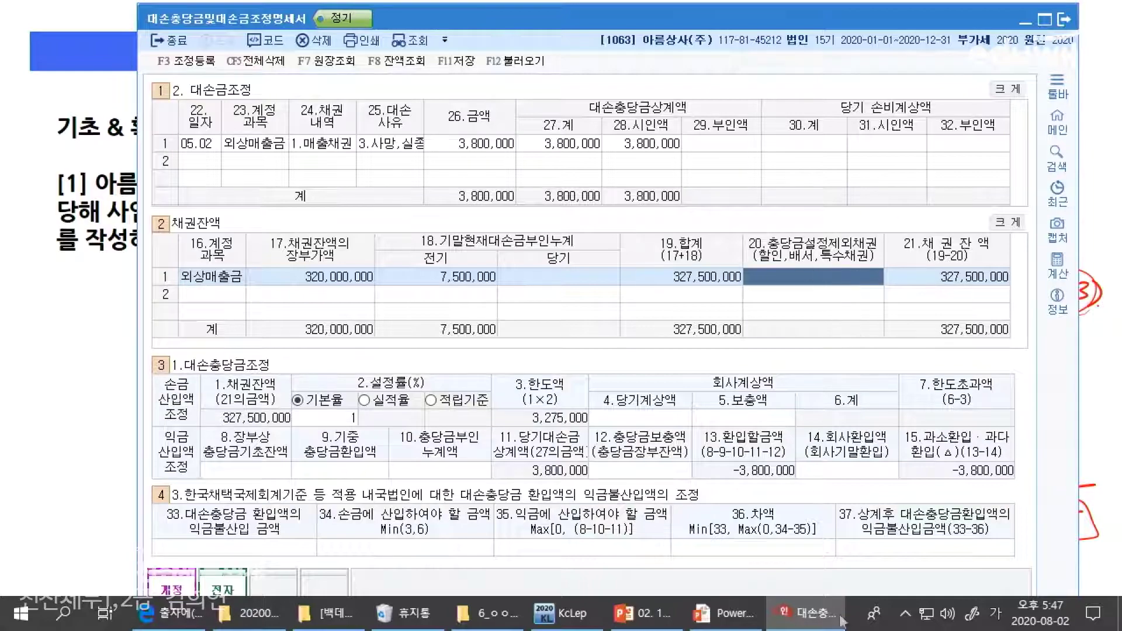
Compare the 29.부인액 column of 대손금조정 and the 당기 column of 채권잔액 with the problem data on the slide
click(806, 613)
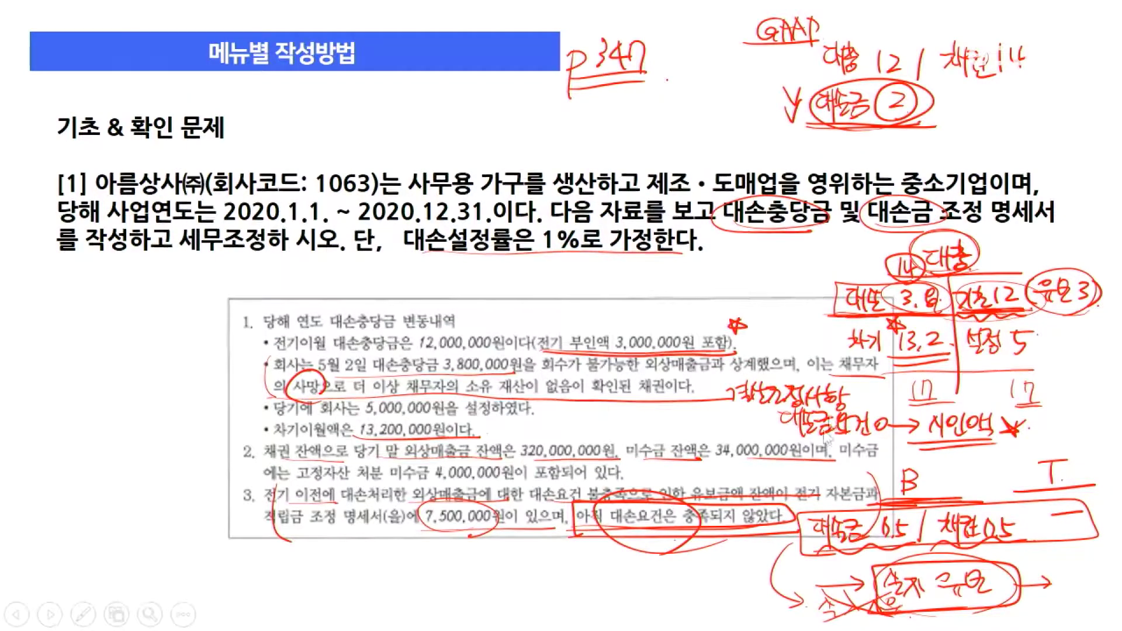
key(alt+Tab)
click(552, 279)
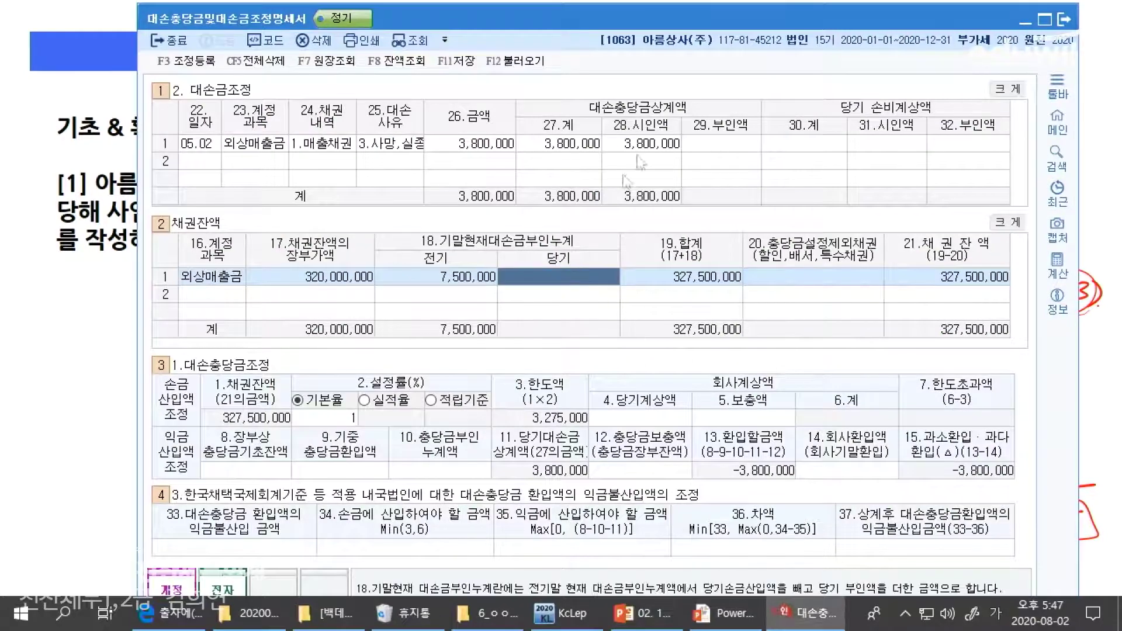
click(724, 140)
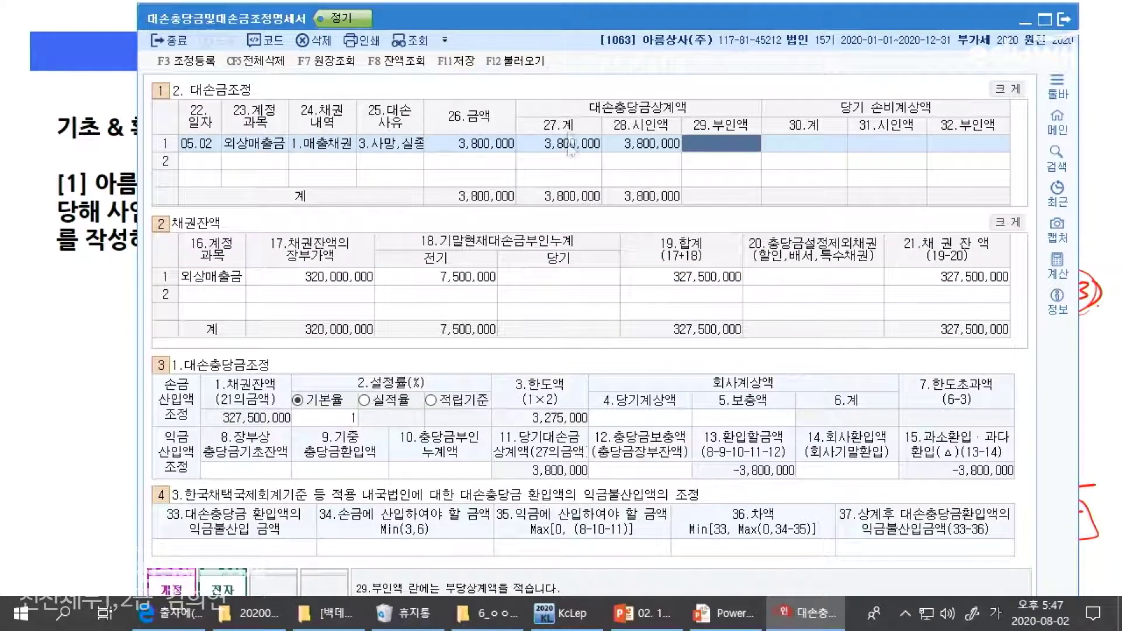
click(567, 274)
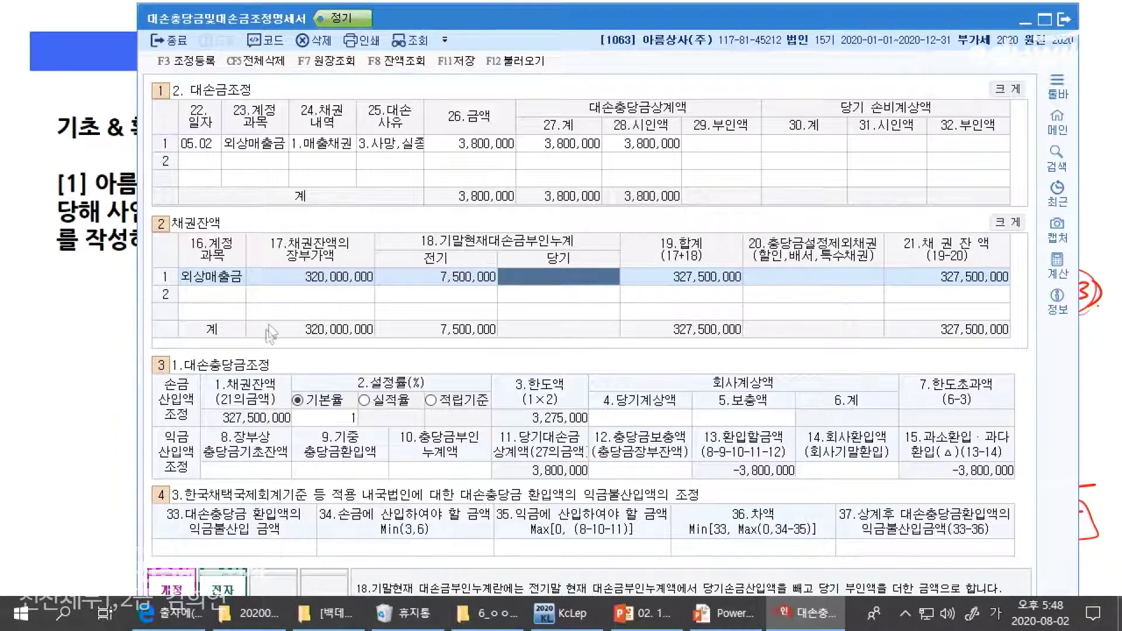
key(alt+Tab)
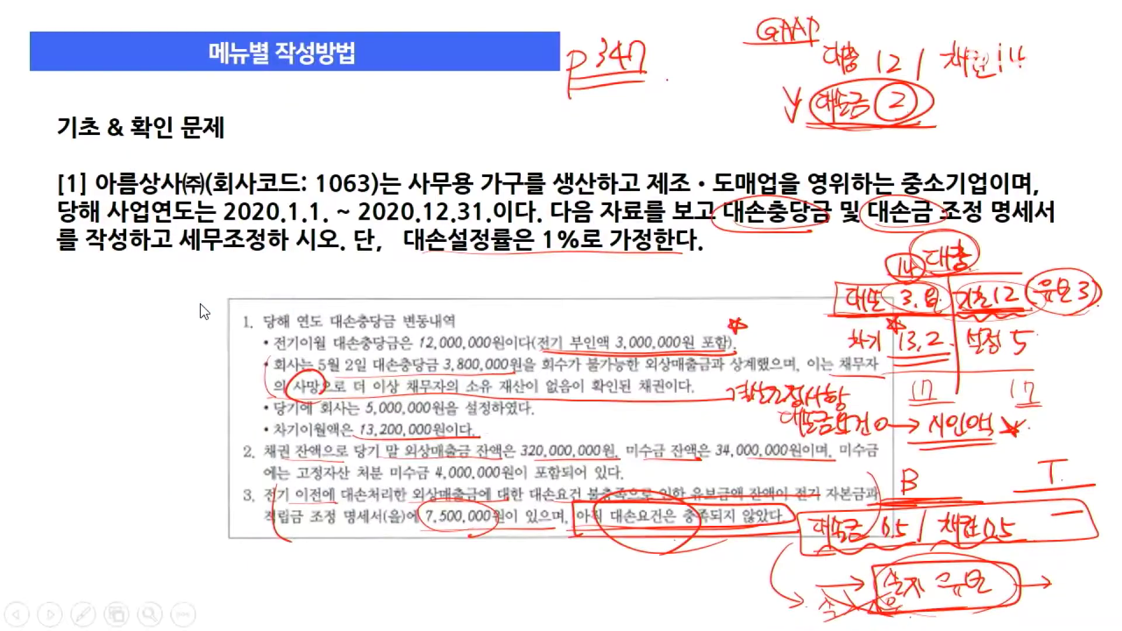
Add 미수금 as the second account in 채권잔액 with a book value of 34,000,000
key(alt+Tab)
click(201, 304)
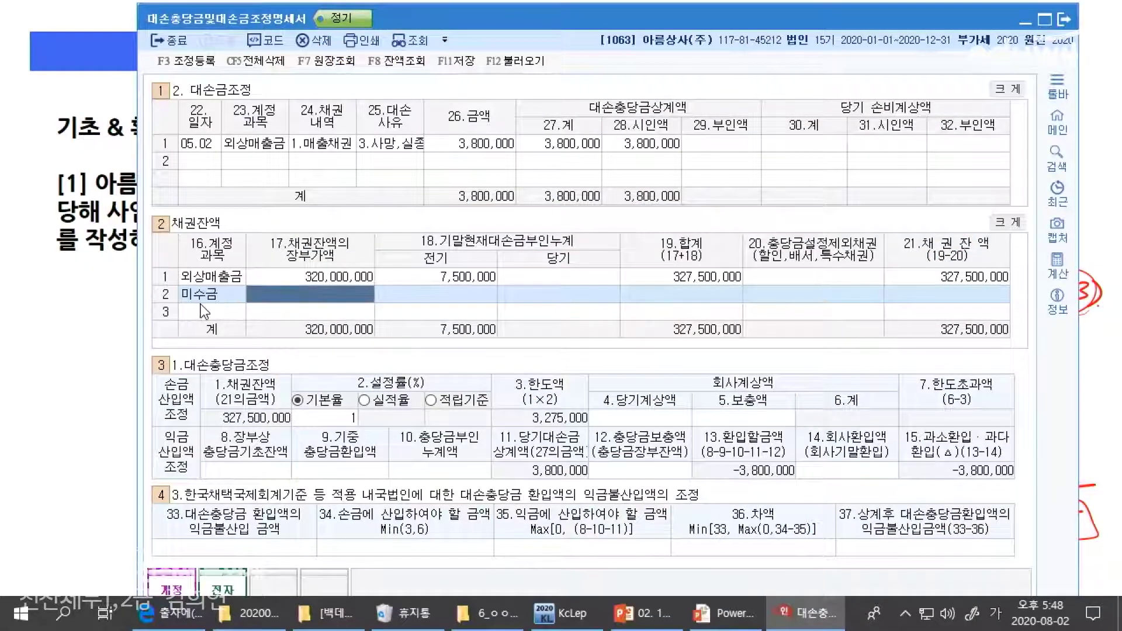
key(alt+Tab)
key(alt+Tab)
key(Return)
key(Return)
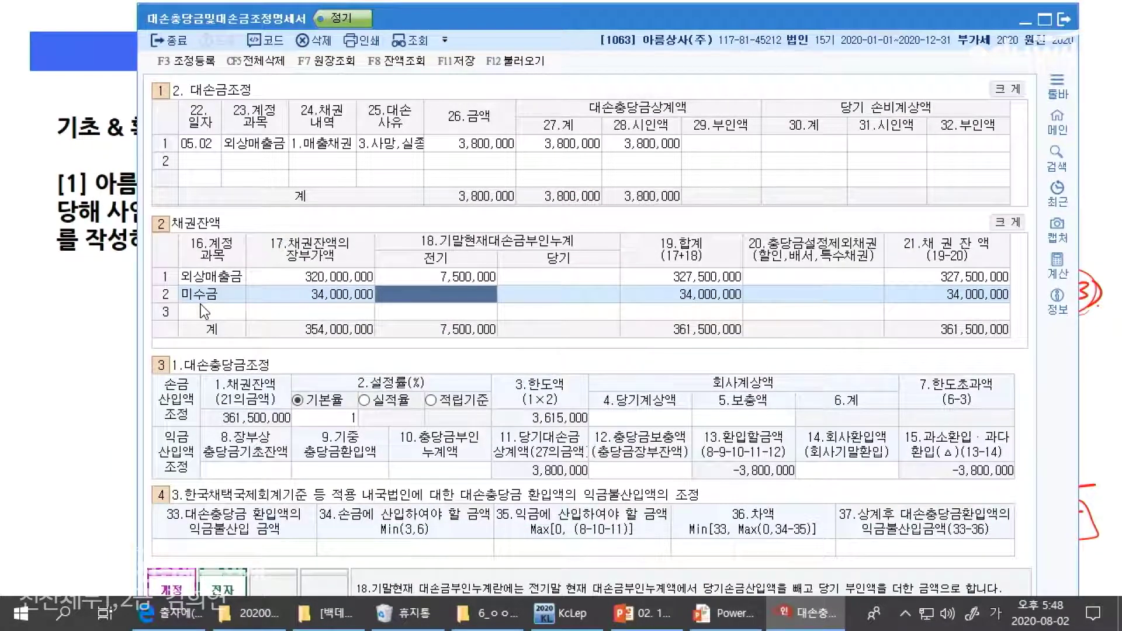
On the problem slide, circle 차기 13.2 in the handwritten allowance T-account and put a check mark beside it
key(alt+Tab)
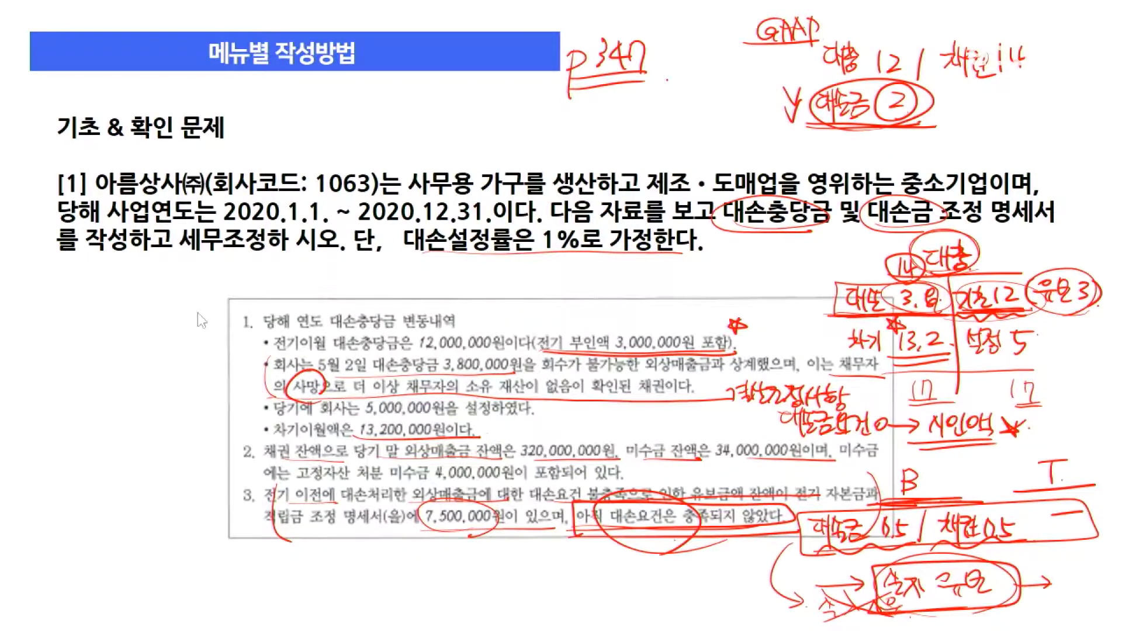
key(alt+Tab)
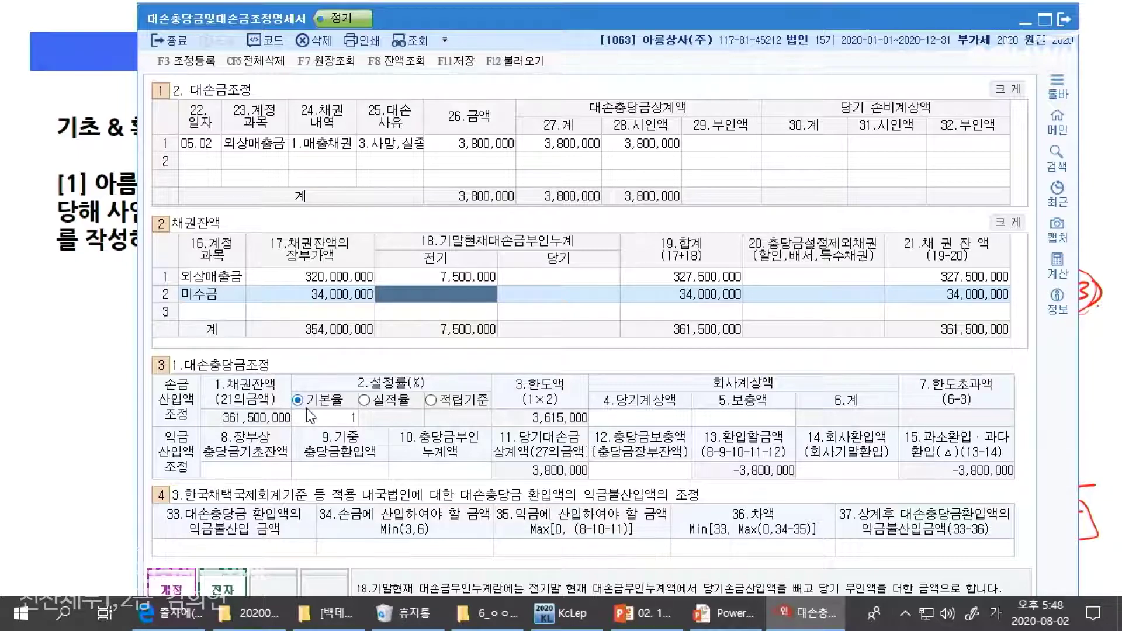
key(alt+Tab)
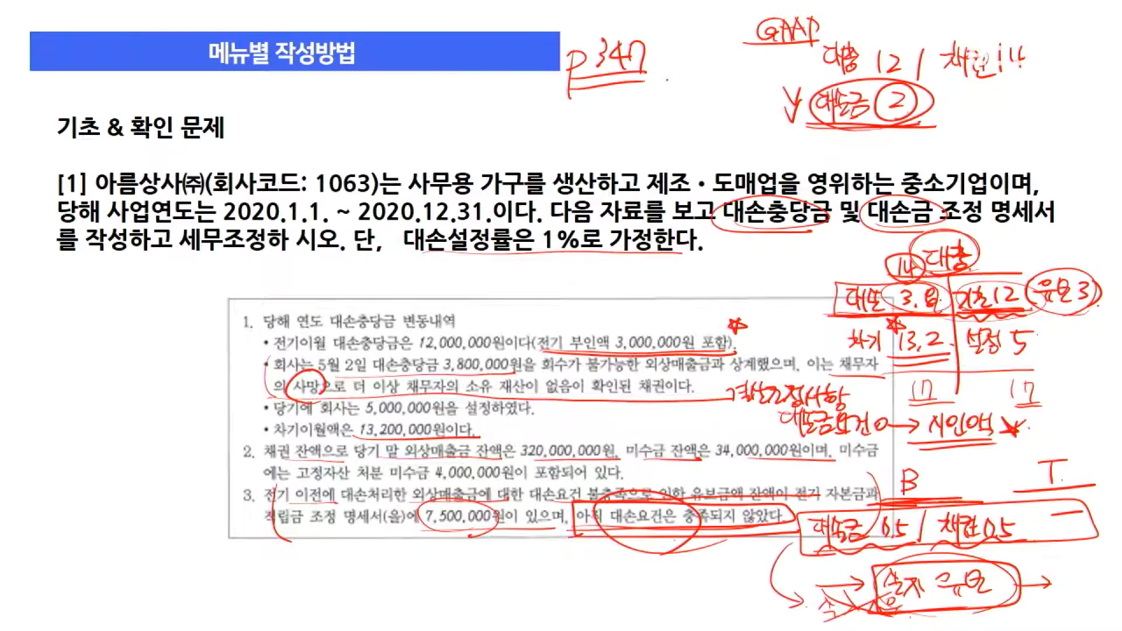
mouse_move(955, 351)
mouse_down()
mouse_move(842, 327)
mouse_move(934, 364)
mouse_up()
drag(813, 331, 829, 327)
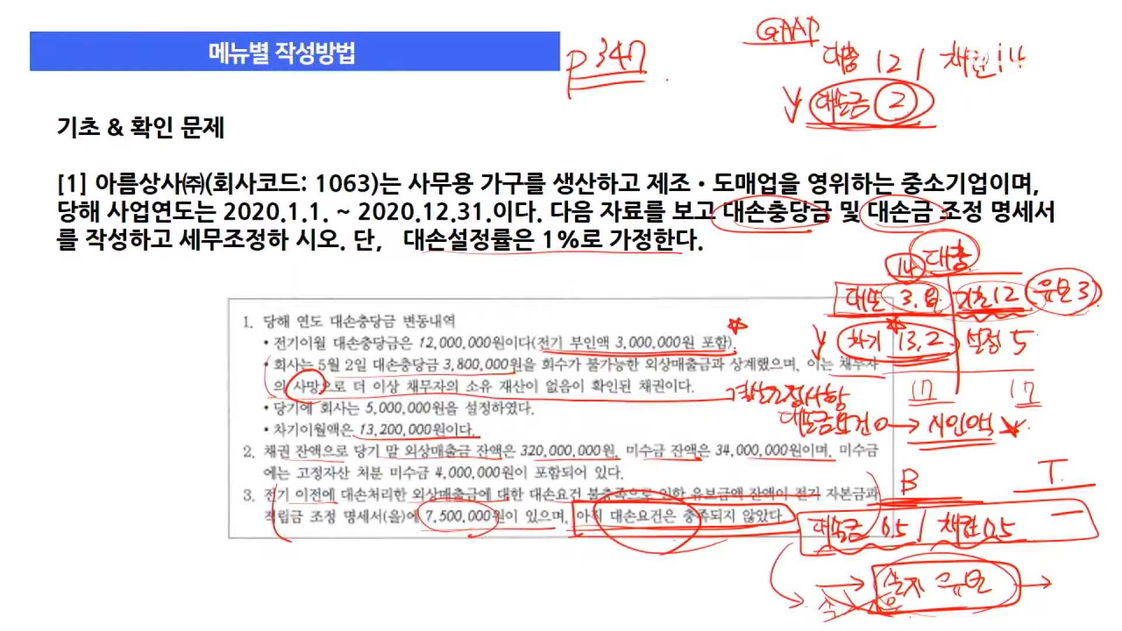
key(alt+Tab)
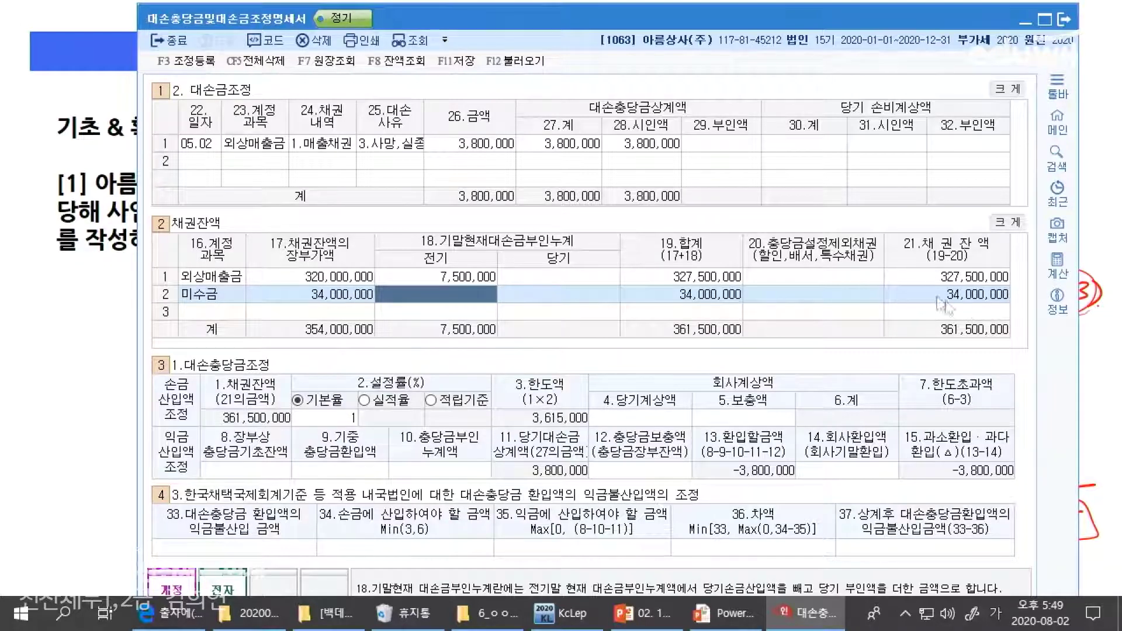
Review the 채권잔액 book values, prior-year disallowed amount and excluded receivables, plus the 기본율 setting rate in 대손충당금조정
click(306, 277)
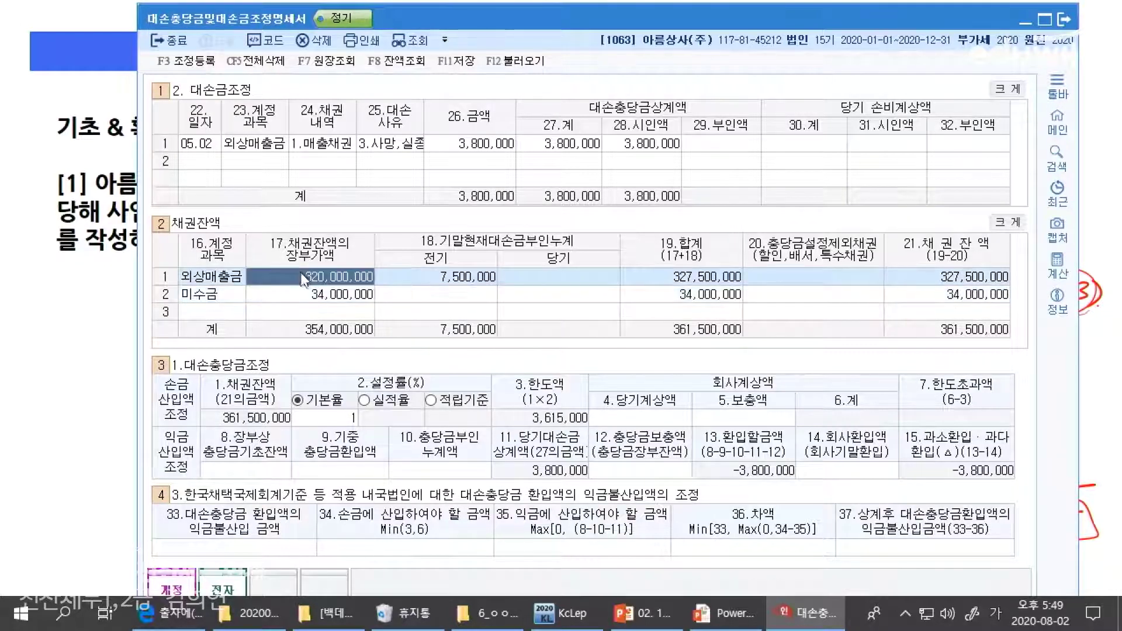
click(330, 288)
click(331, 275)
click(326, 310)
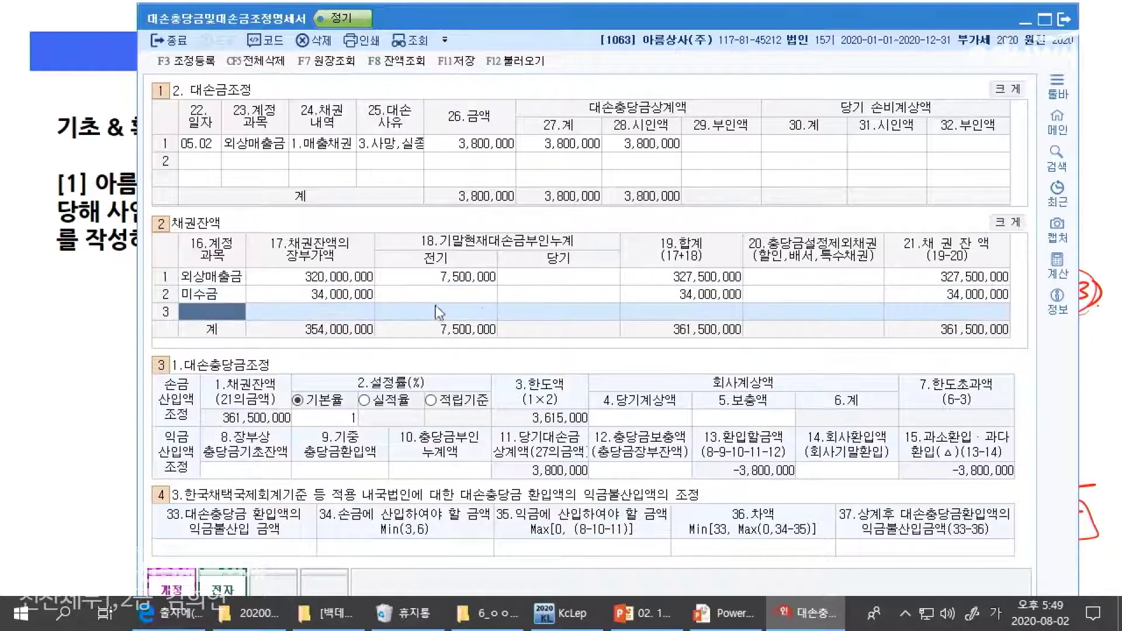
click(436, 298)
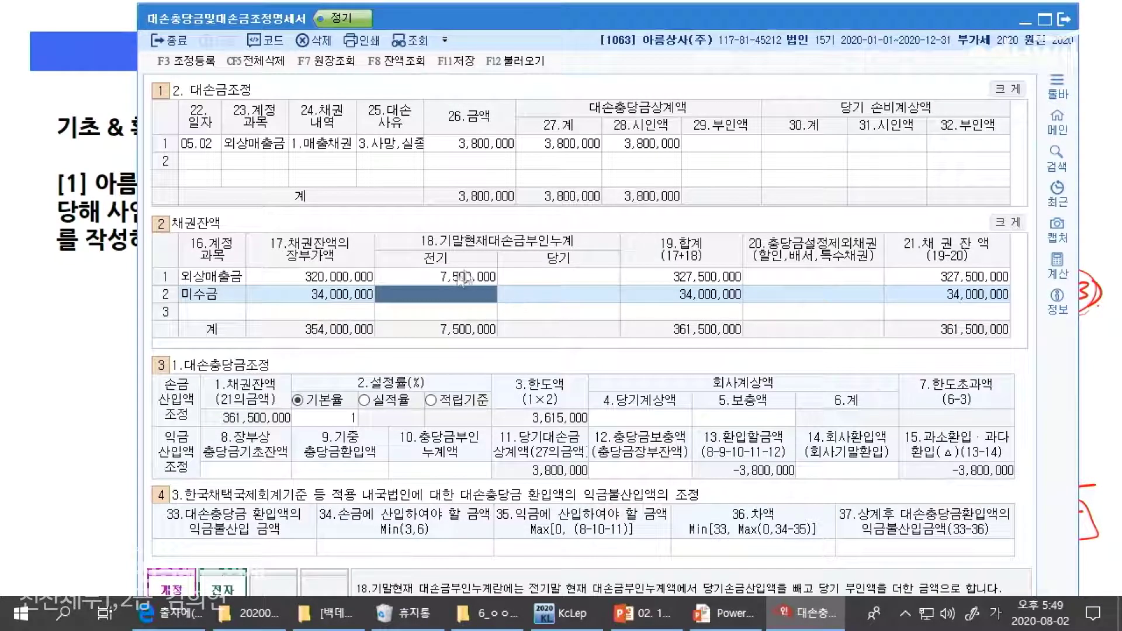
click(461, 278)
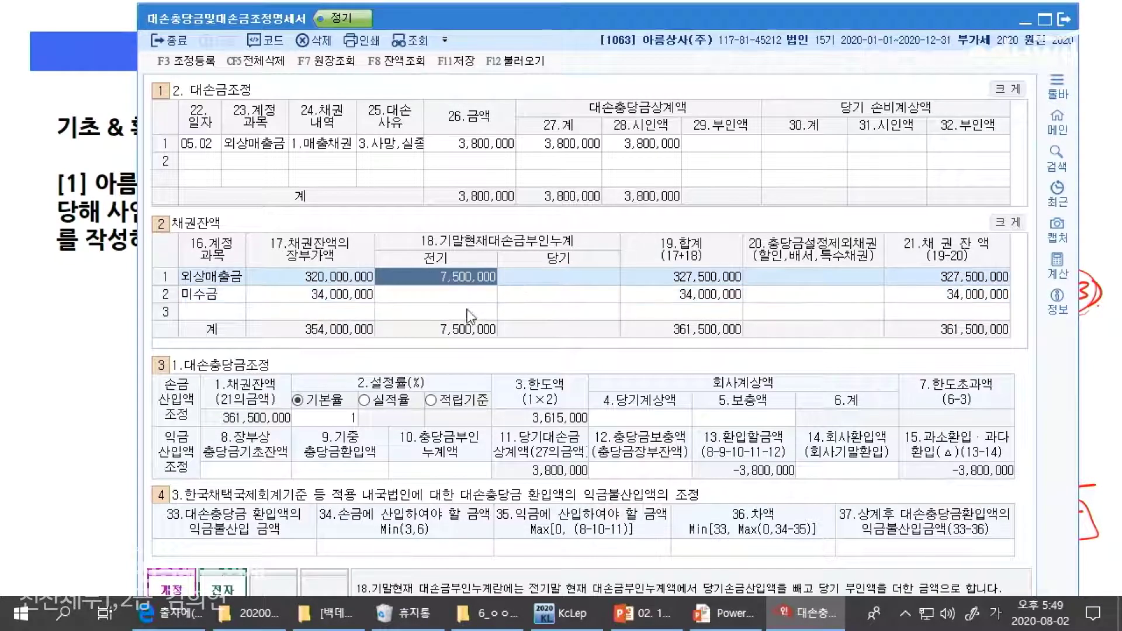
click(814, 297)
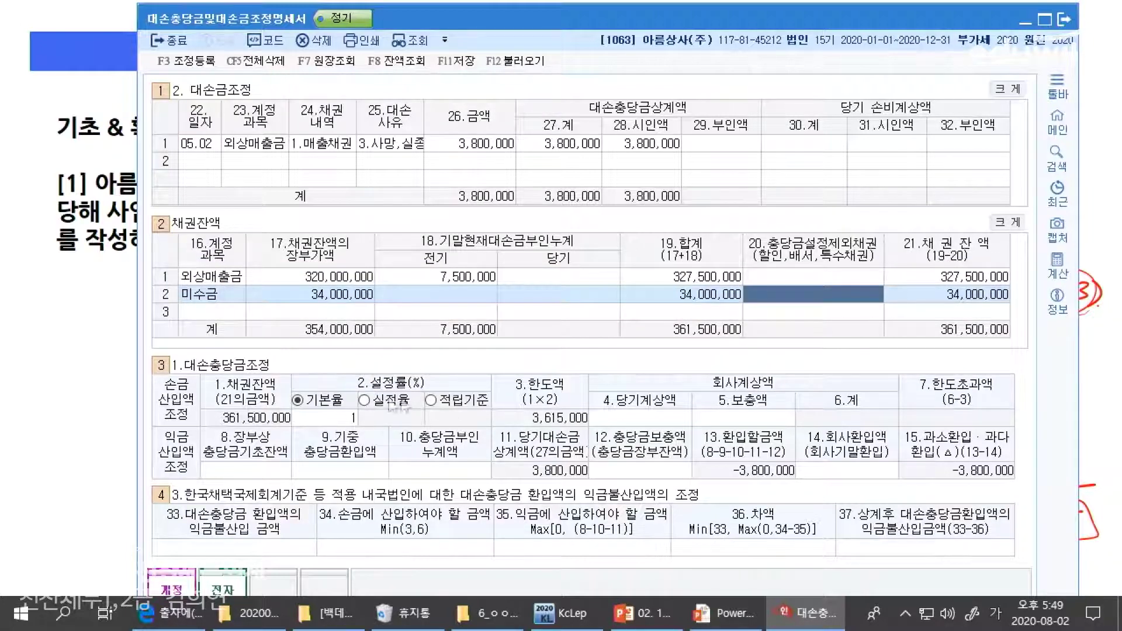
click(346, 415)
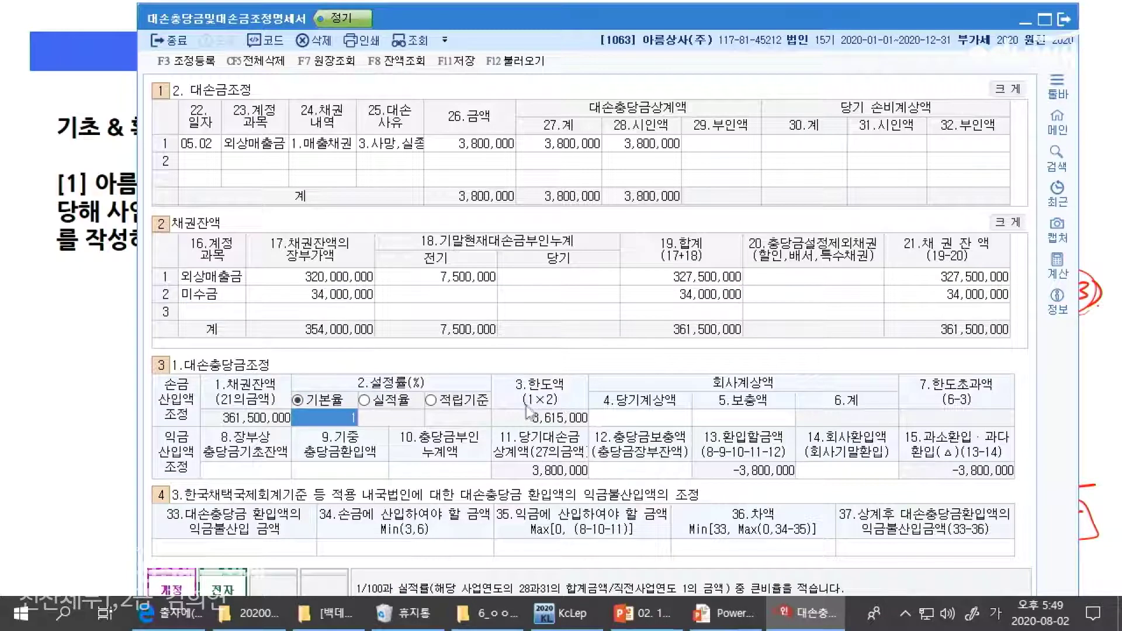
Enter 5,000,000 as 4.당기계상액 in 대손충당금조정, based on the current-year provision given on the slide
click(628, 422)
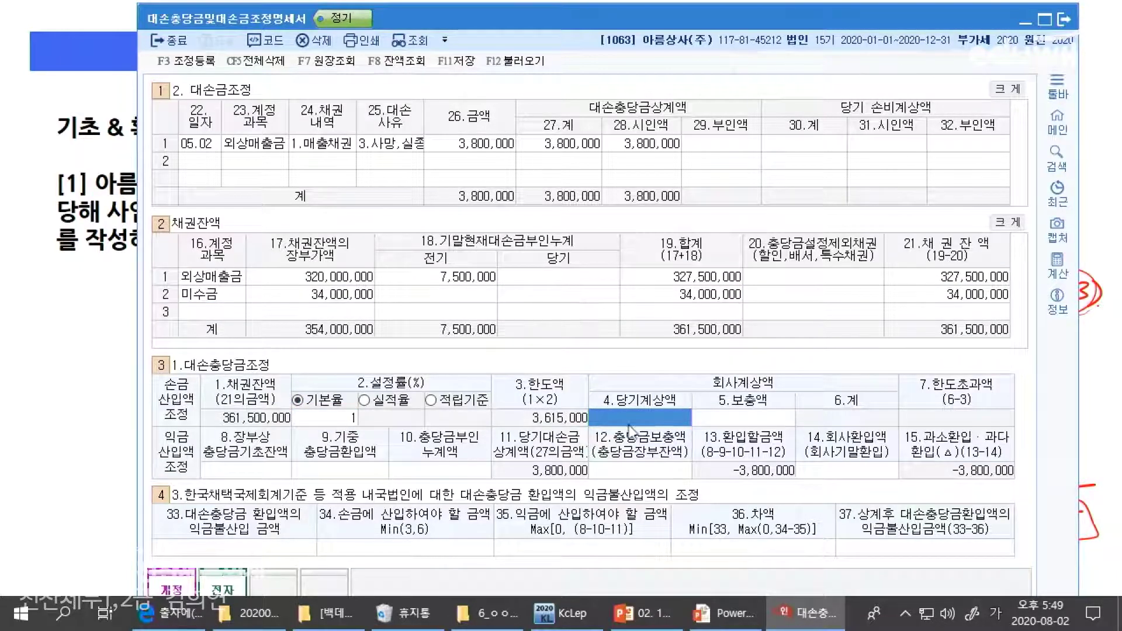
key(alt+Tab)
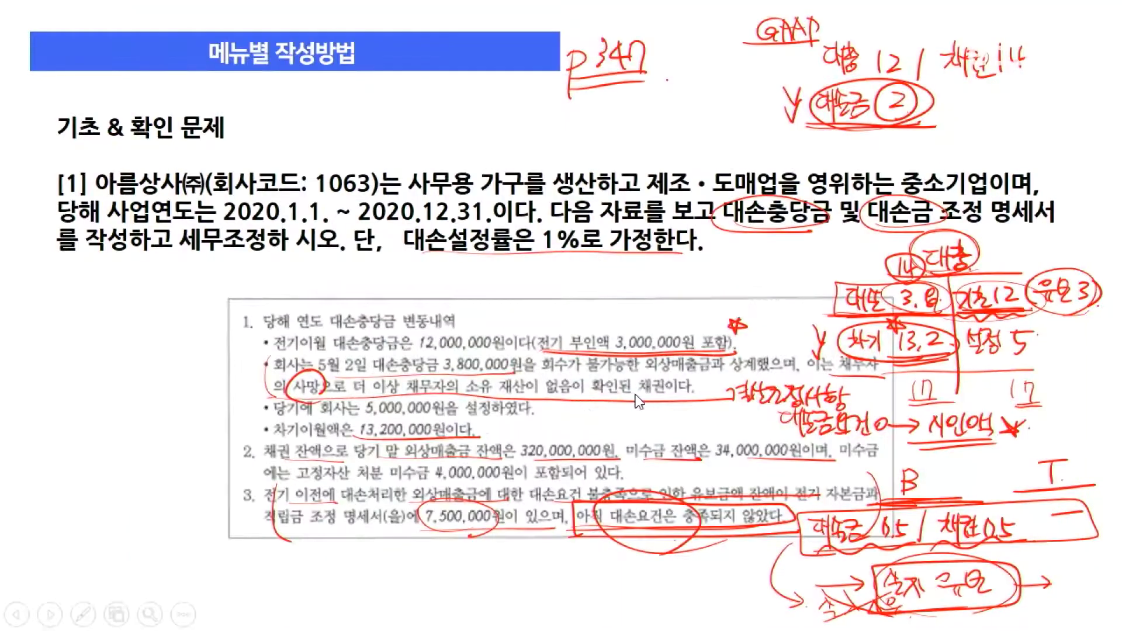
key(alt+Tab)
text(5000000)
key(Return)
key(alt+Tab)
key(alt+Tab)
click(632, 420)
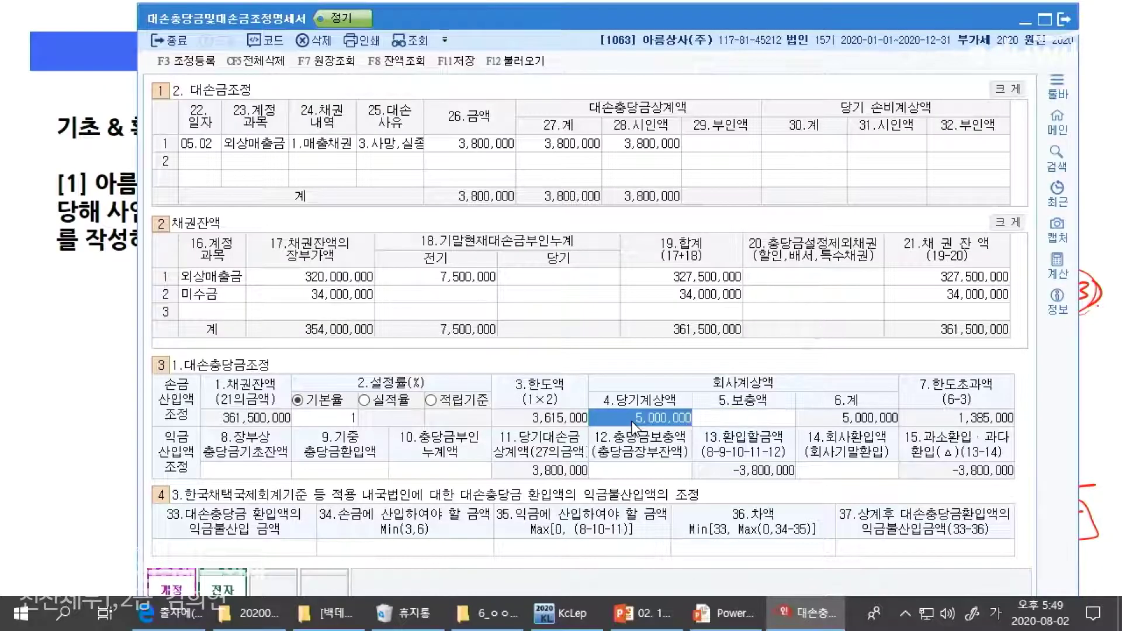
Enter 8,200,000 as 5.보충액 in 대손충당금조정, using the 차기 and 설정 amounts in the slide's T-account
key(alt+Tab)
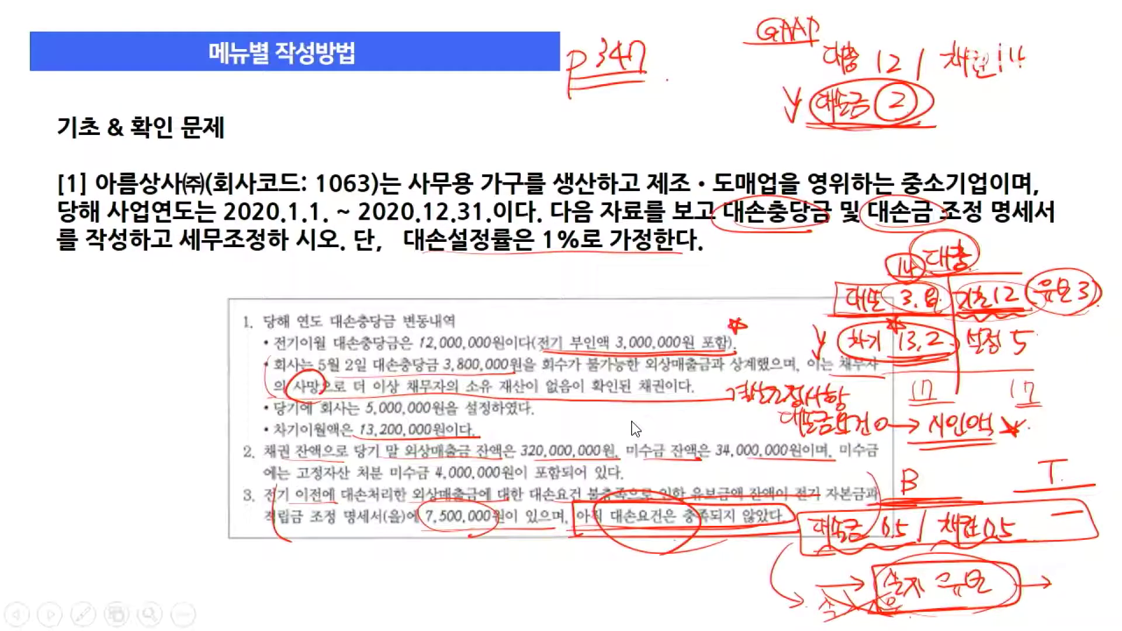
key(alt+Tab)
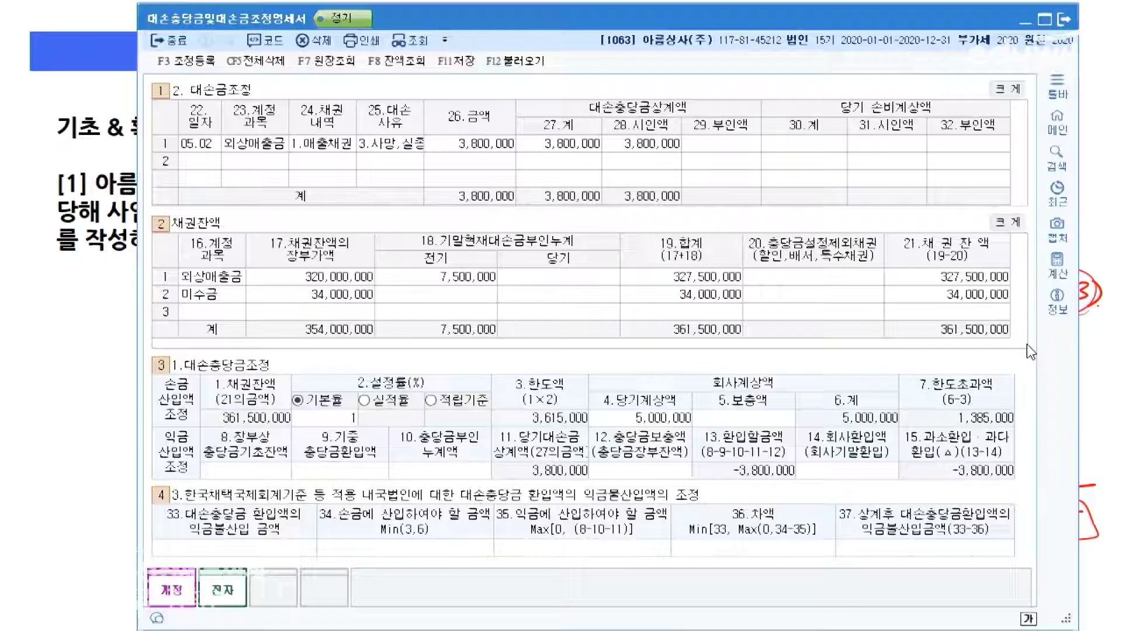
click(763, 422)
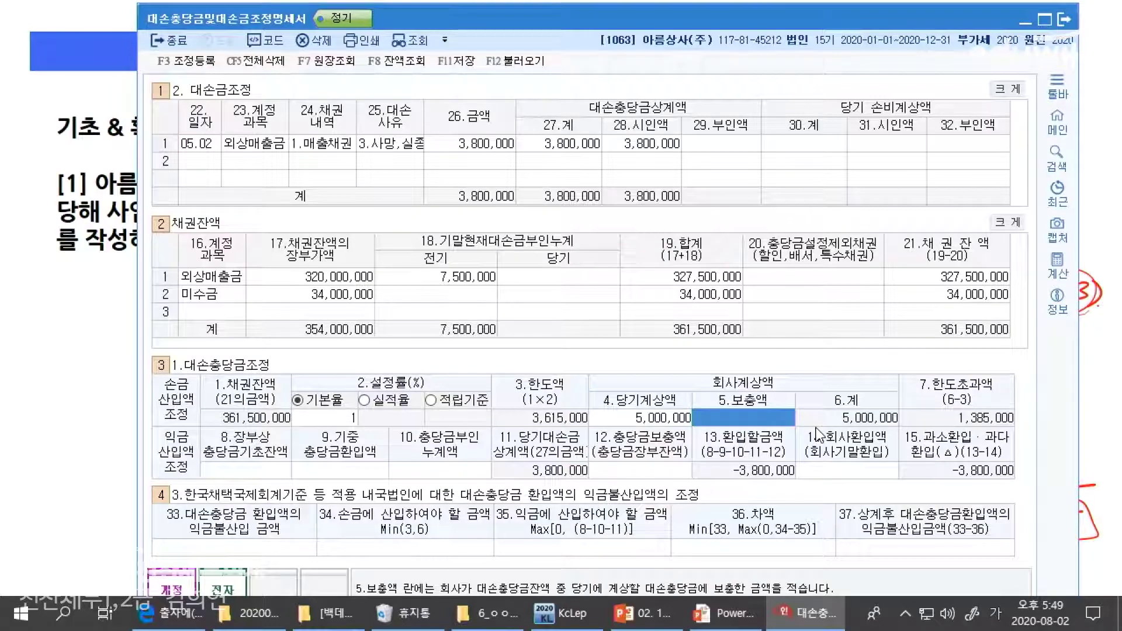
key(alt+Tab)
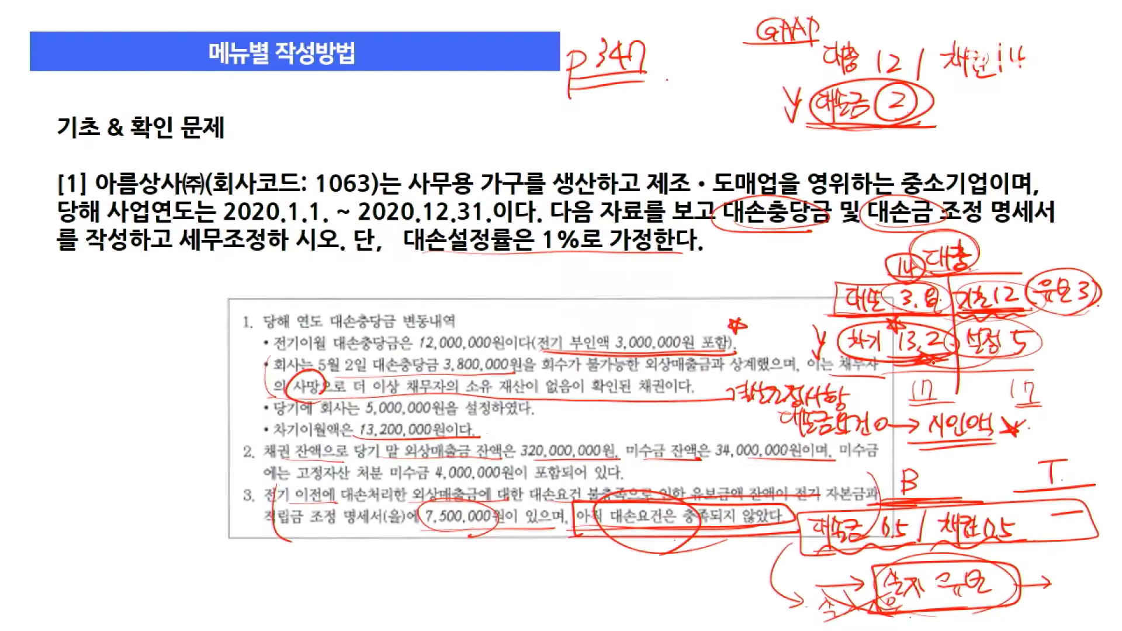
key(alt+Tab)
text(8)
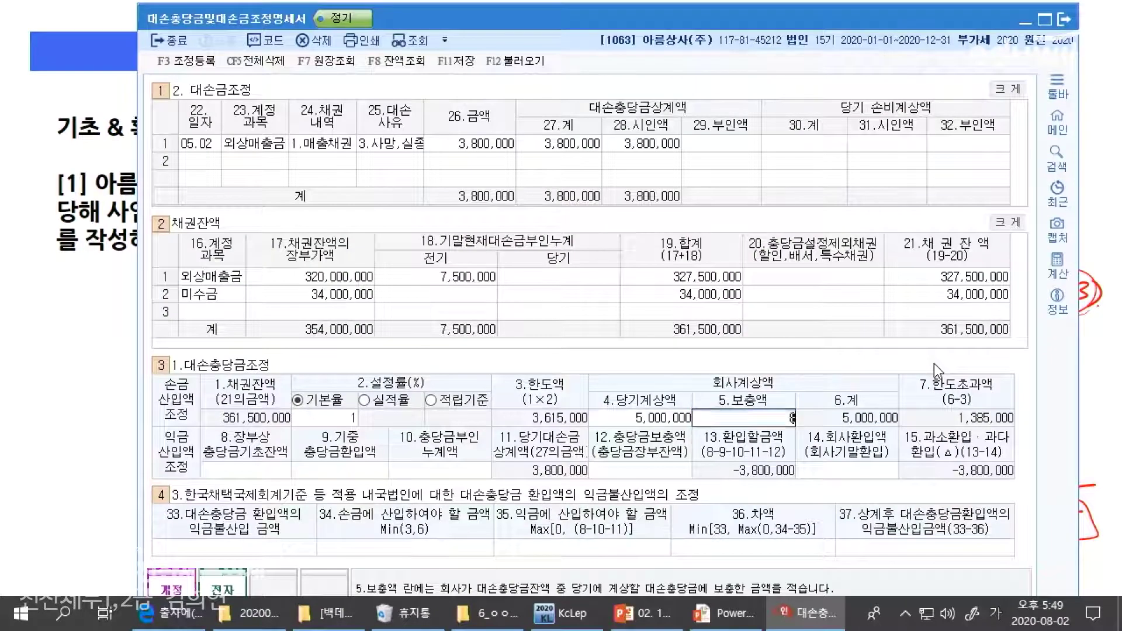
text(,200,000)
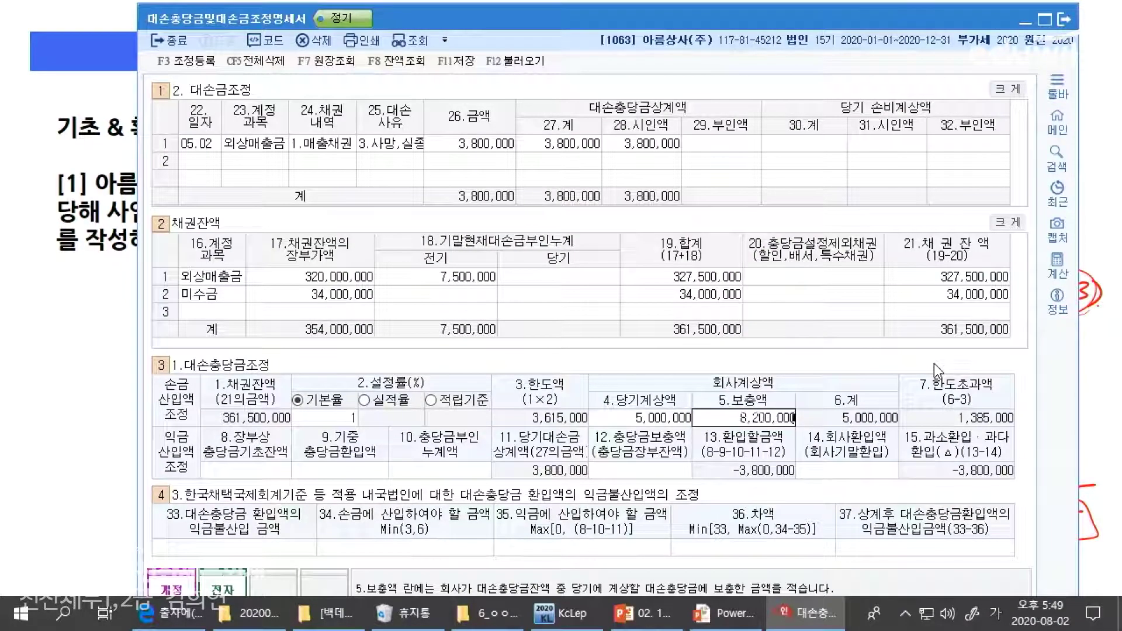
key(Return)
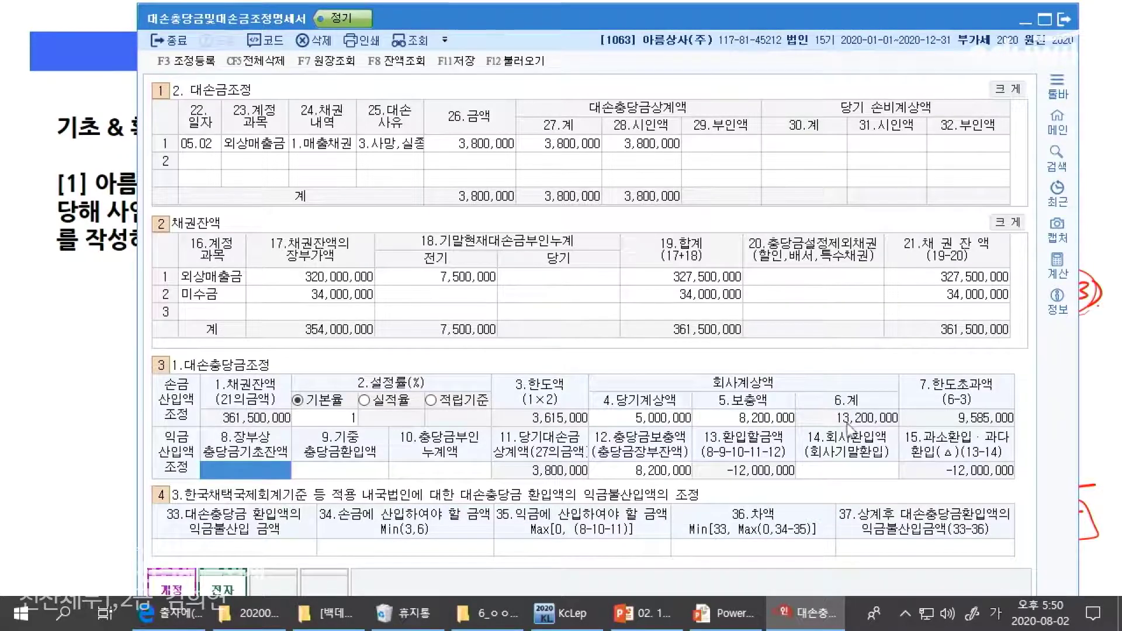
On the problem slide, draw a curve beneath 차기 13.2 and 설정 5 linking the two T-account amounts
key(alt+Tab)
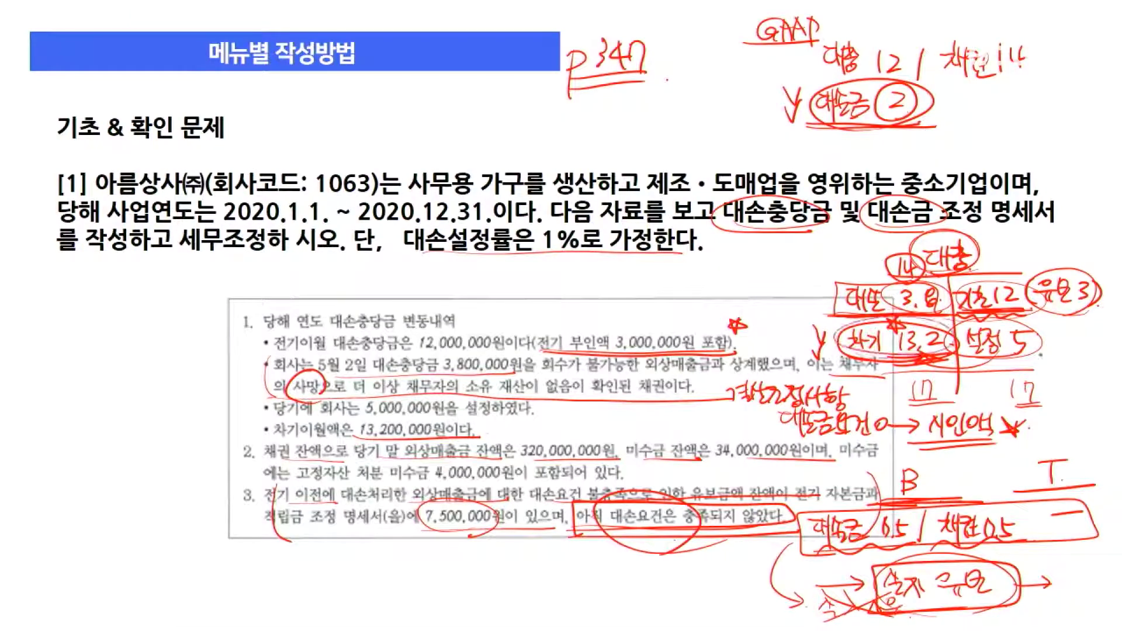
drag(979, 366, 922, 377)
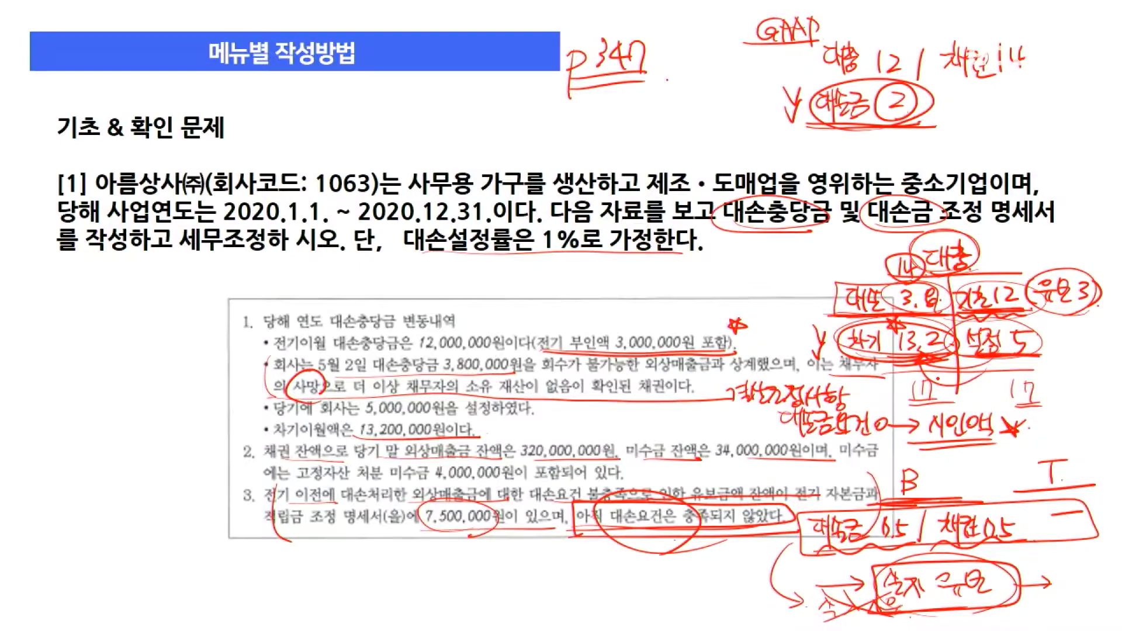
key(alt+Tab)
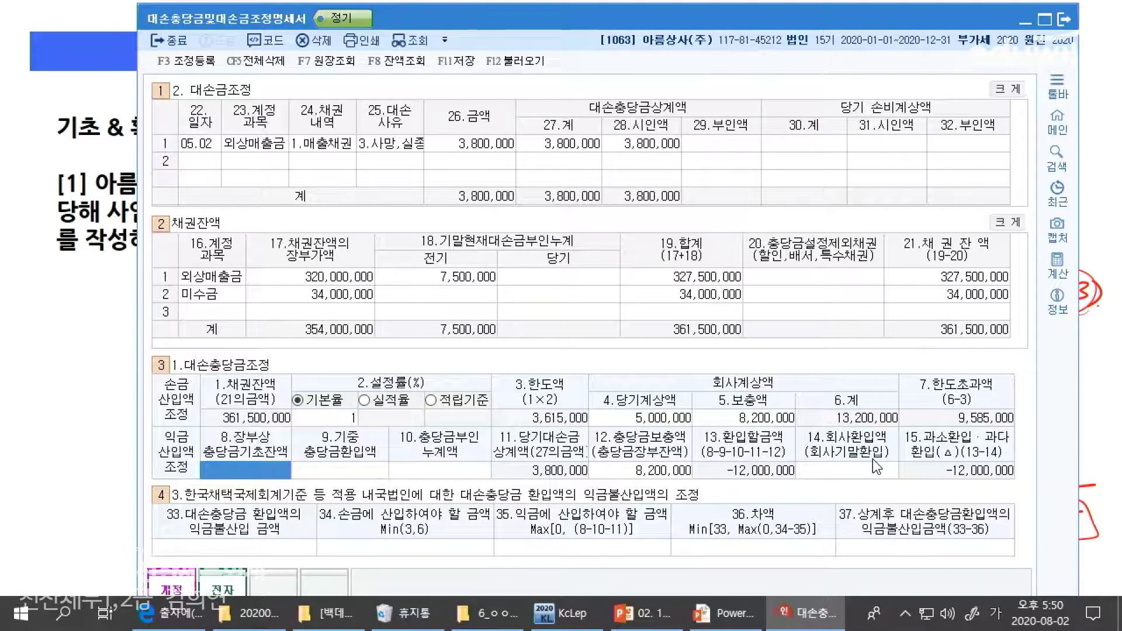
Compare 당기계상액 and 보충액 in the form with the 차기 and 설정 amounts on the slide
key(alt+Tab)
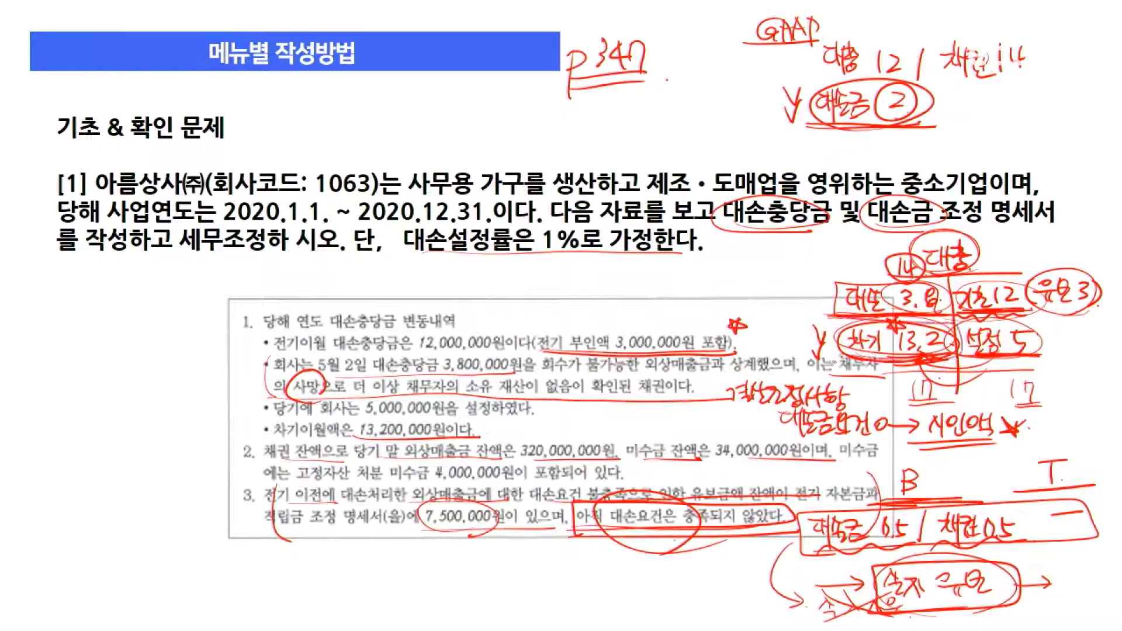
key(alt+Tab)
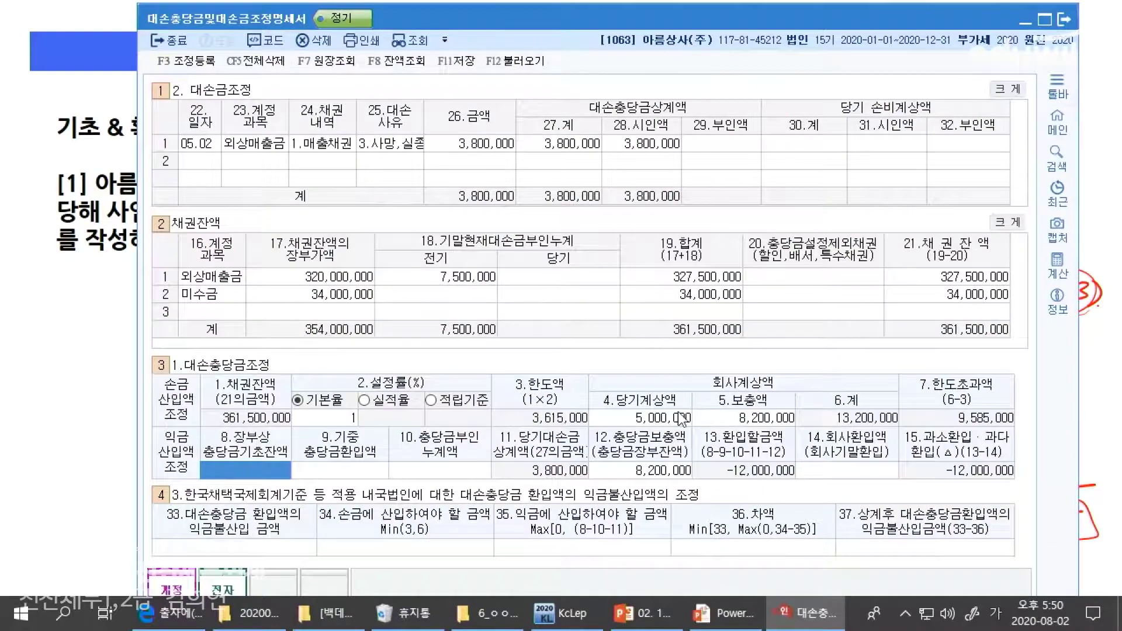
key(alt+Tab)
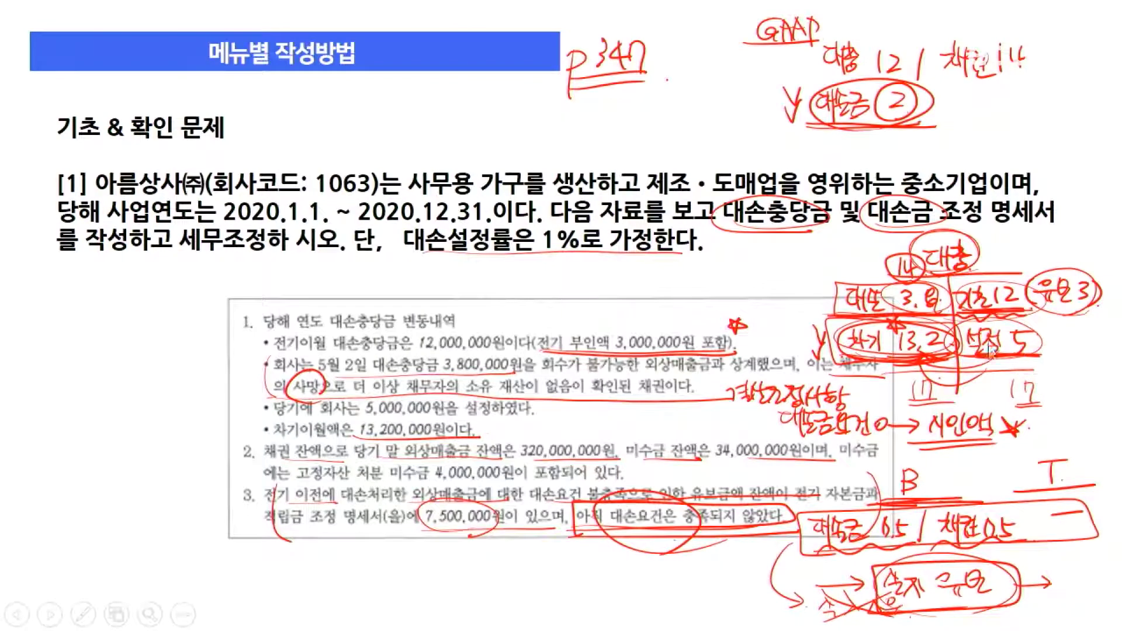
key(alt+Tab)
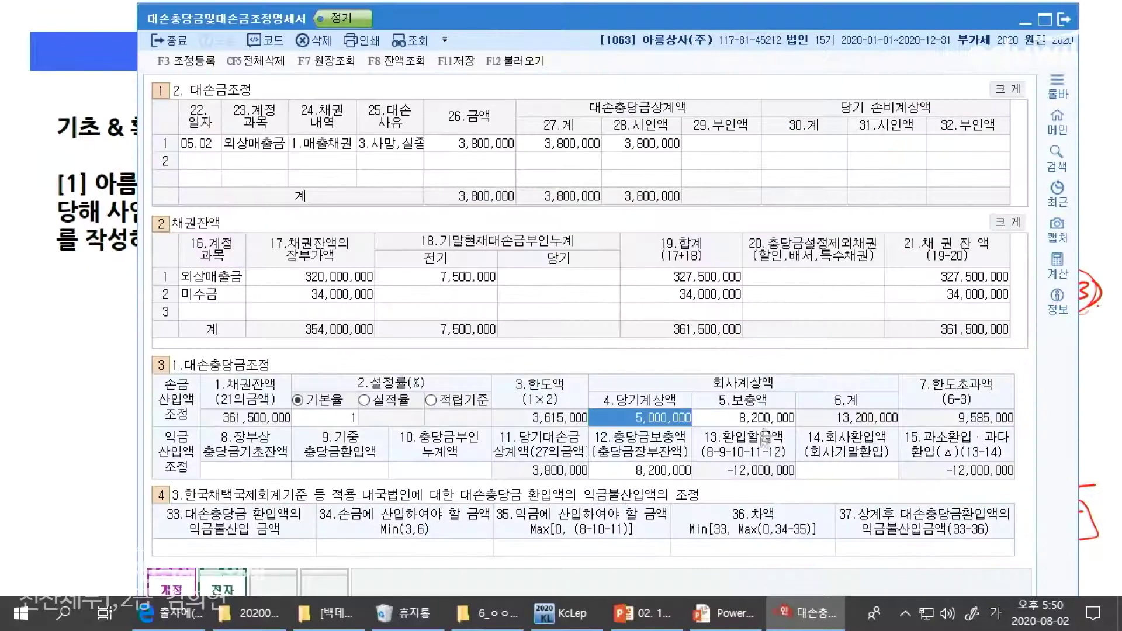
Enter 12,000,000 as 8.장부상 충당금기초잔액 in 대손충당금조정, based on the opening allowance given on the slide
click(758, 419)
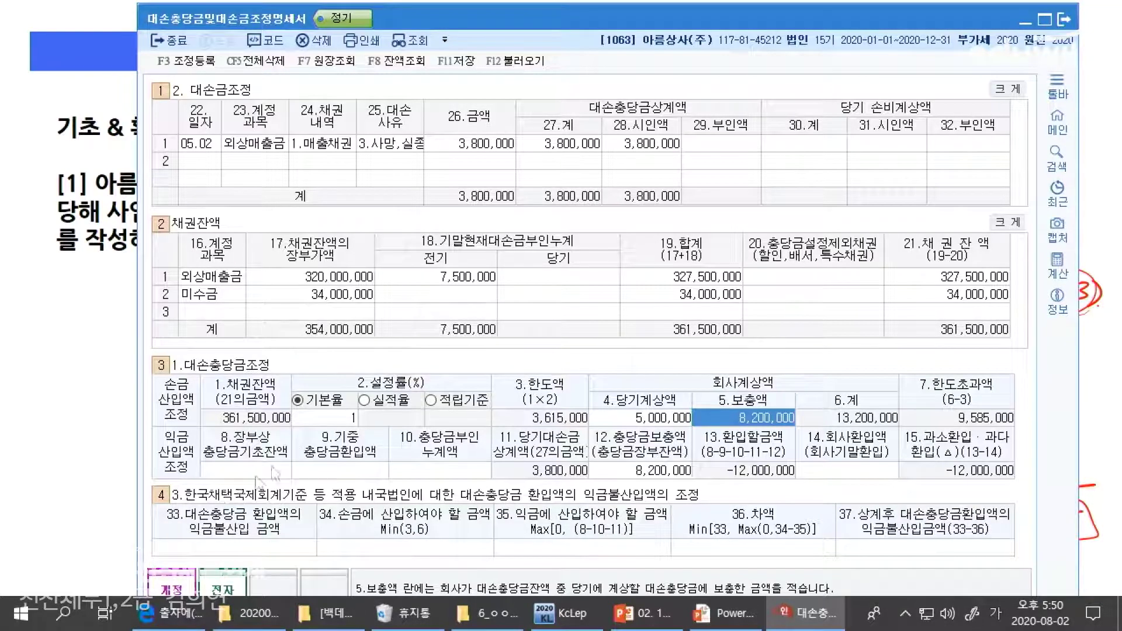
click(241, 475)
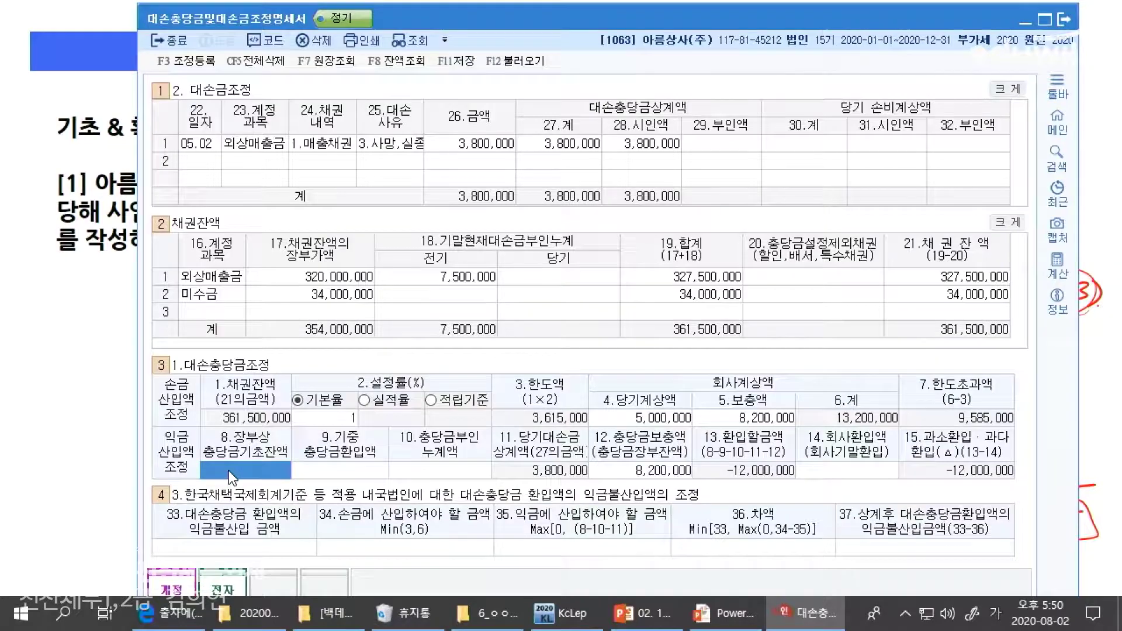
key(alt+Tab)
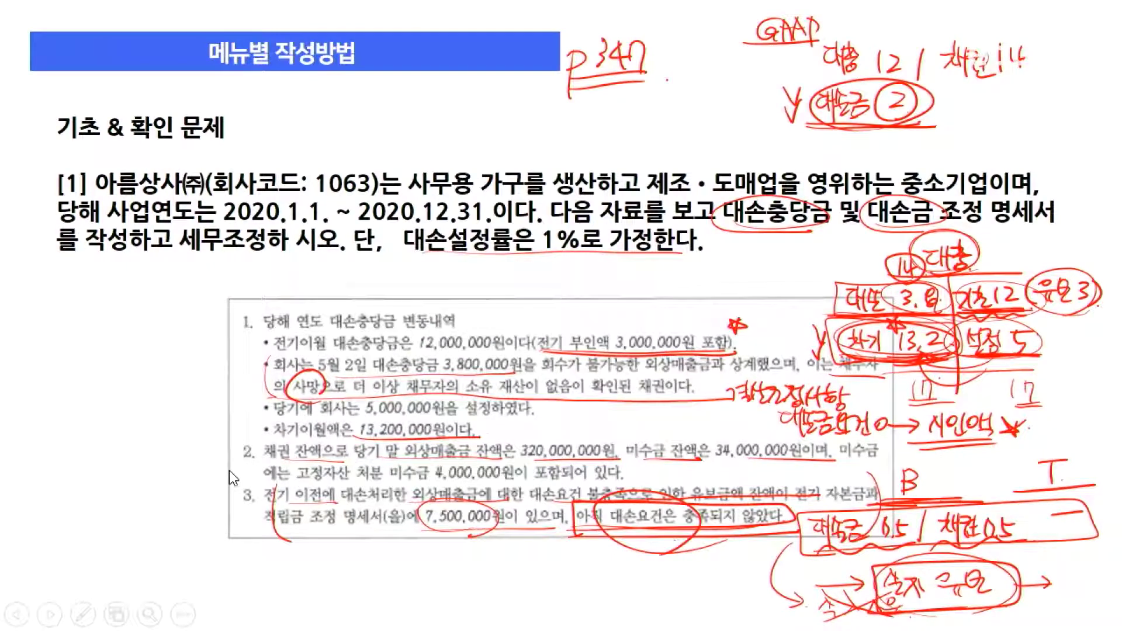
key(alt+Tab)
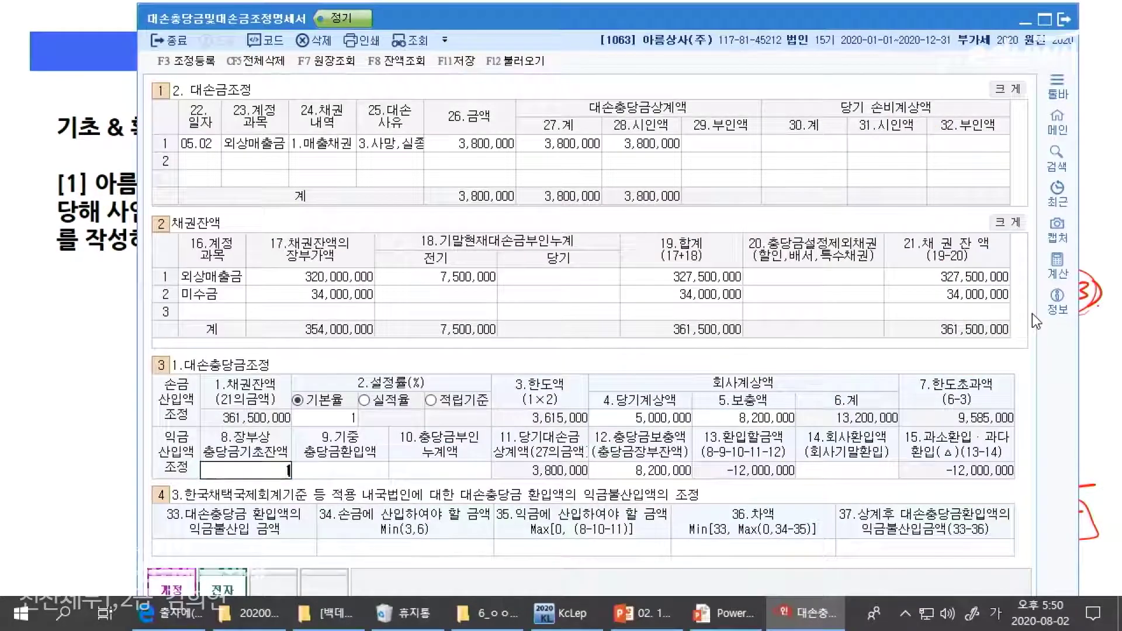
text(000)
key(Return)
key(Return)
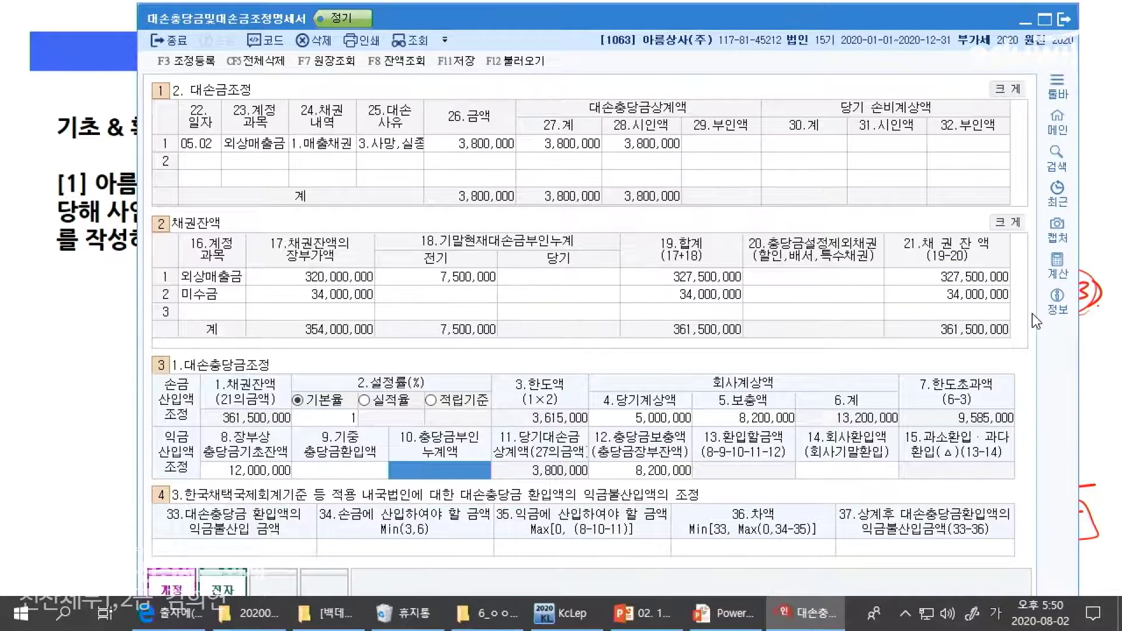
Enter 3,000,000 as 10.충당금부인 누계액 in 대손충당금조정, using the prior-year disallowed amount from the slide
key(alt+Tab)
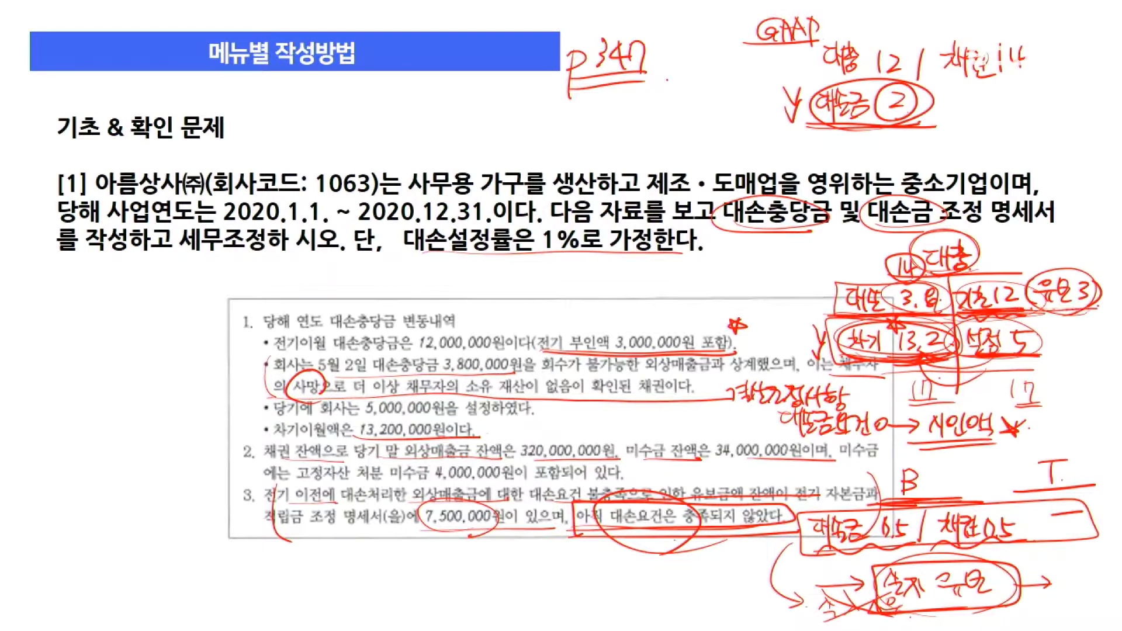
key(alt+Tab)
text(3,000,000)
key(Return)
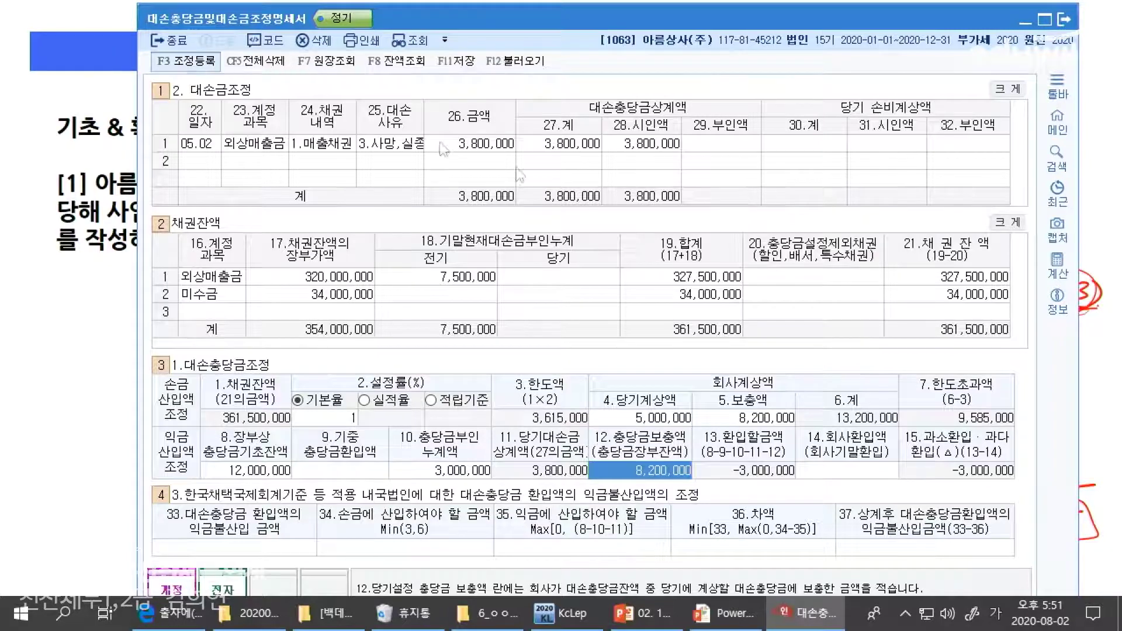
Register 대손충당금 한도초과 for 9,585,000 with 유보발생 under 익금산입 및 손금불산입 in the form's 조정 등록
click(186, 61)
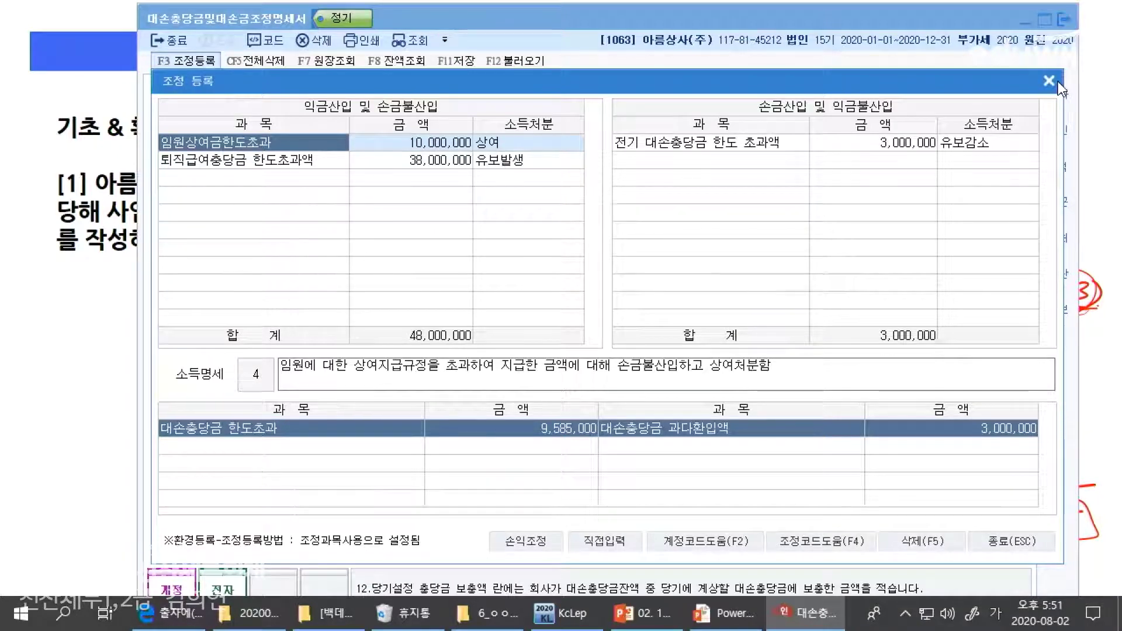
click(287, 178)
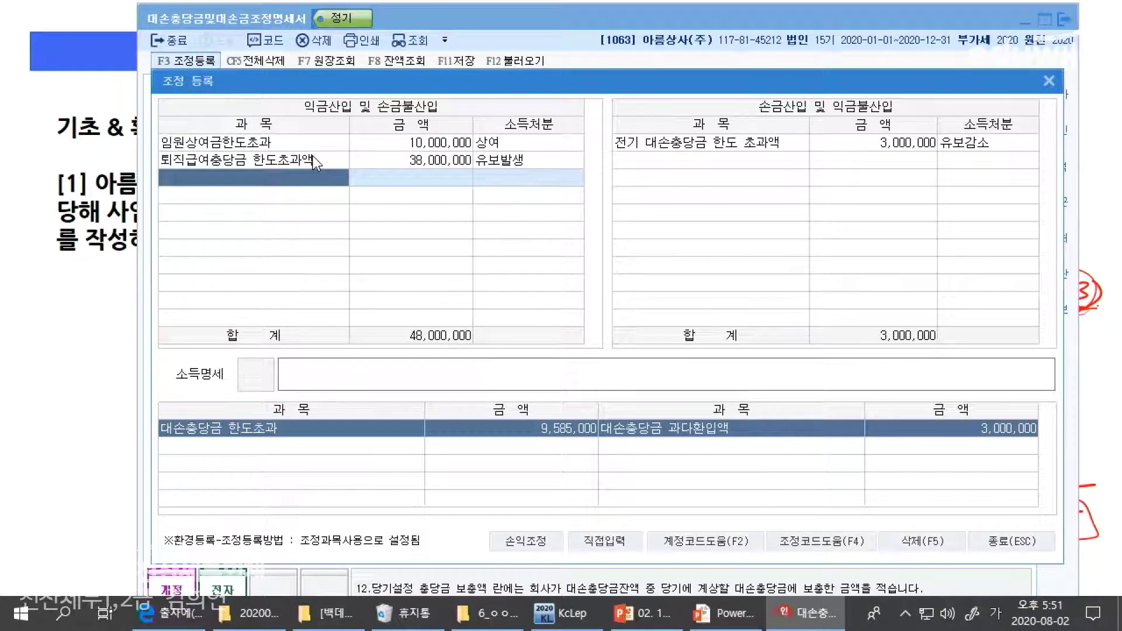
click(598, 549)
text(대손)
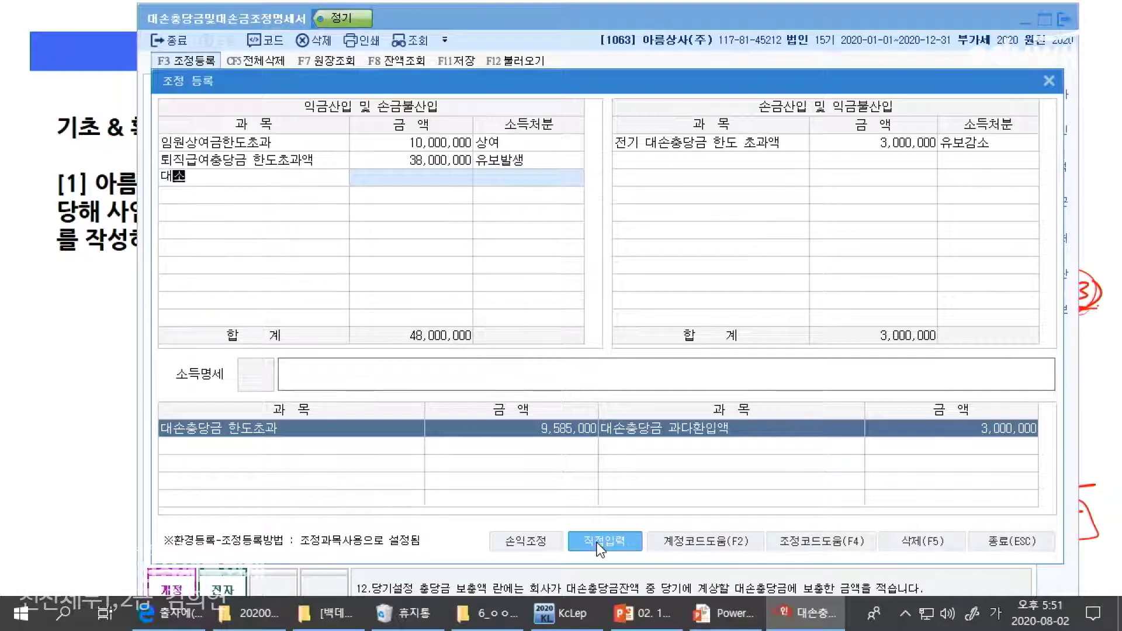
text(충당ㄱ 하ㄴ도초과)
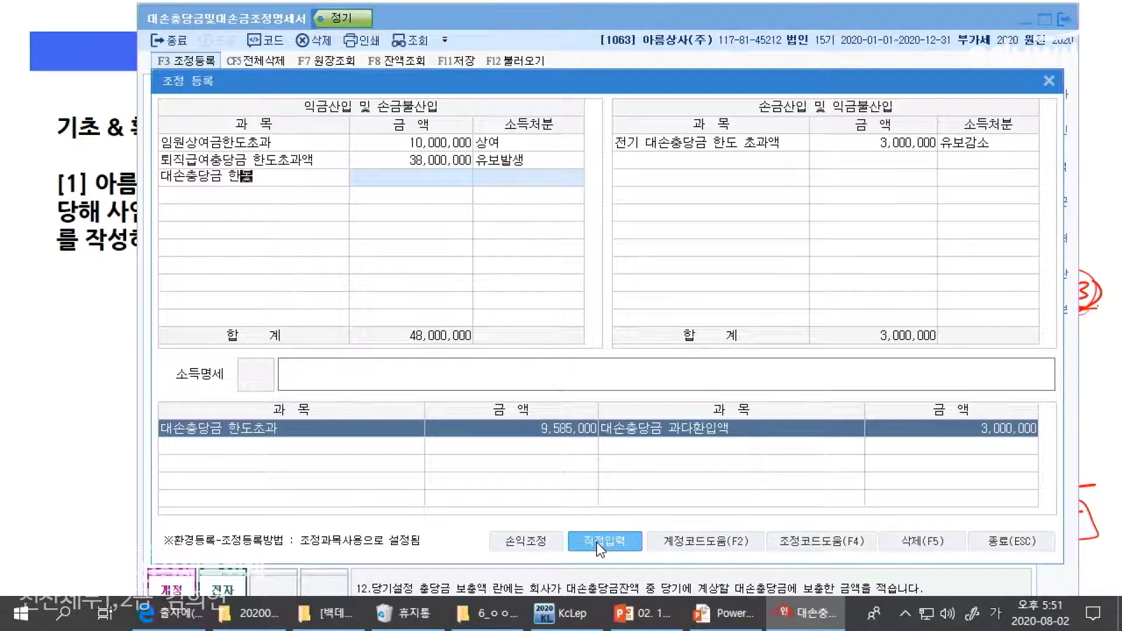
key(Return)
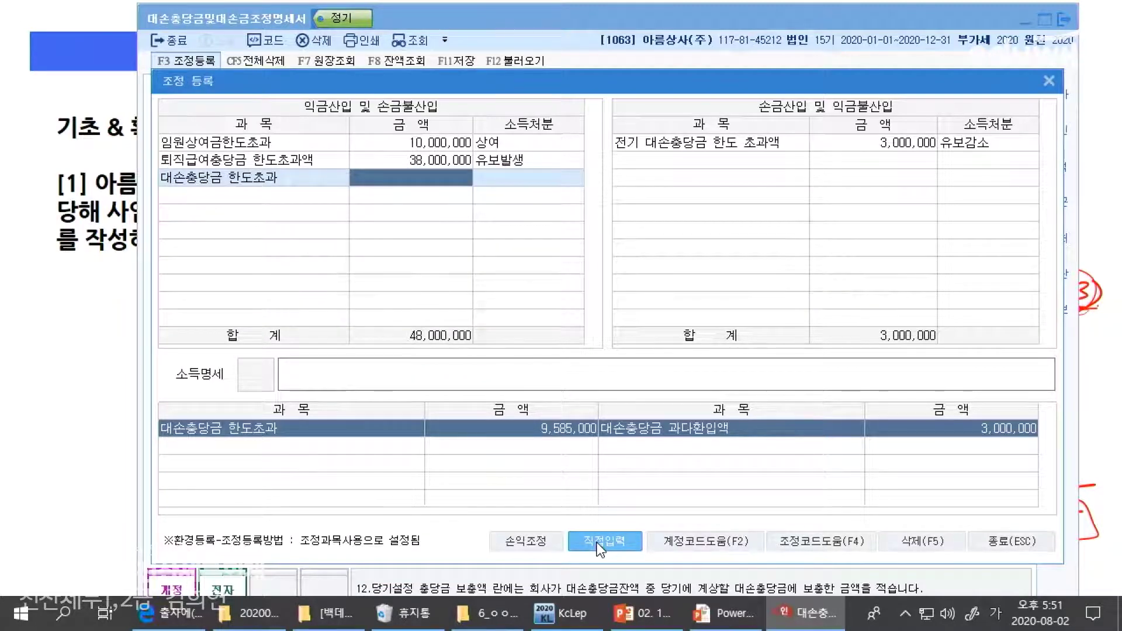
text(9585000)
key(Return)
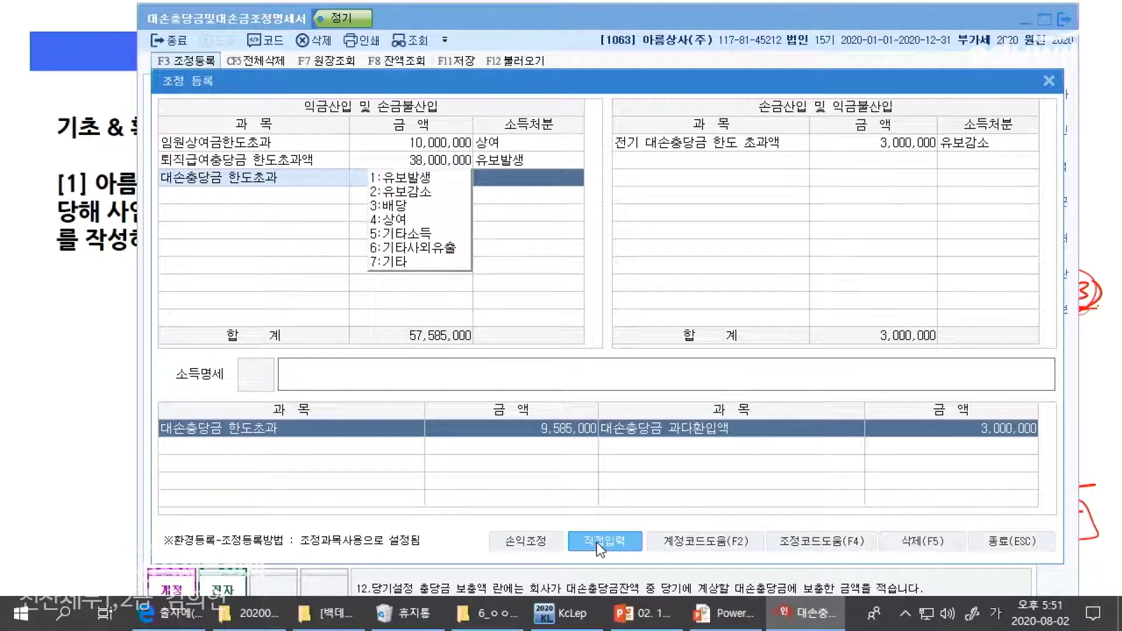
key(1)
key(Return)
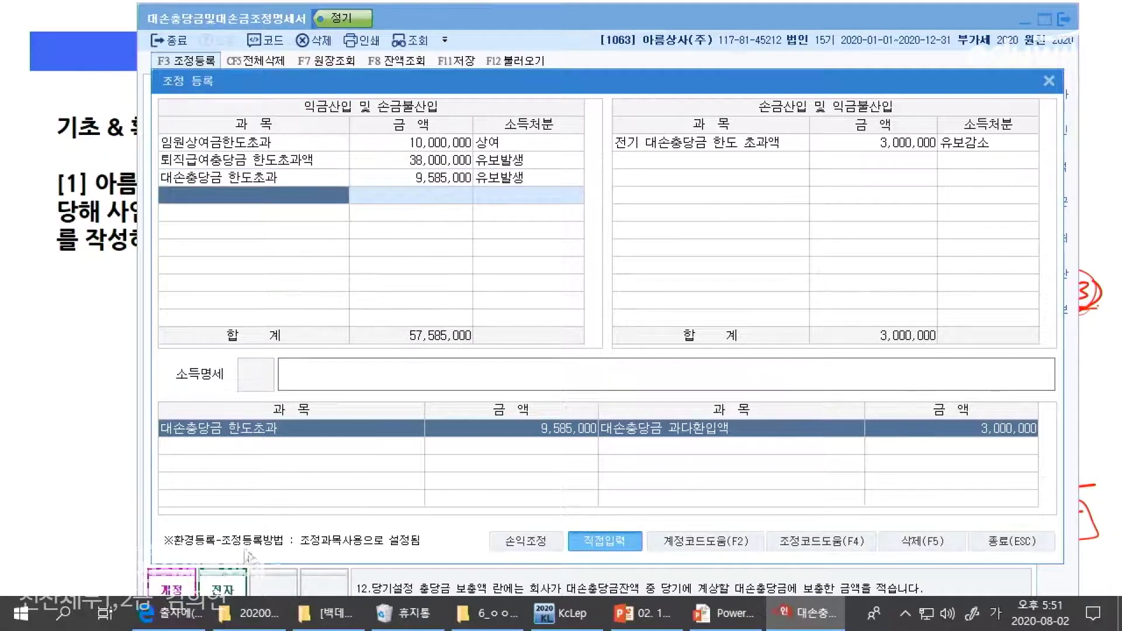
key(Escape)
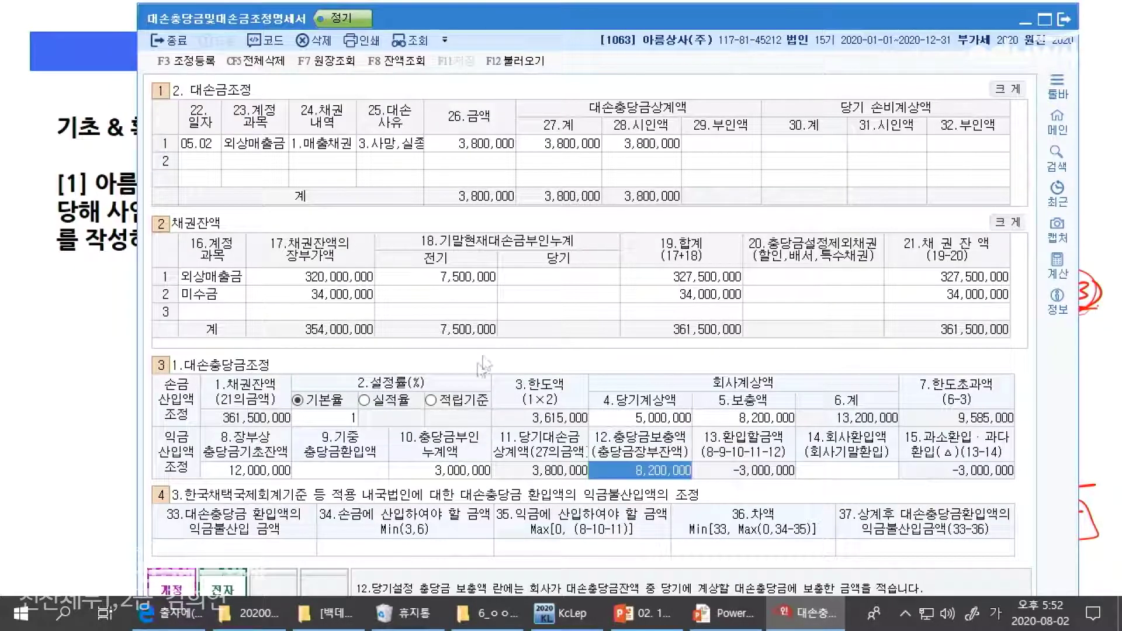
Erase all ink from the problem slide in the slide show and reactivate the pen pointer
key(alt+Tab)
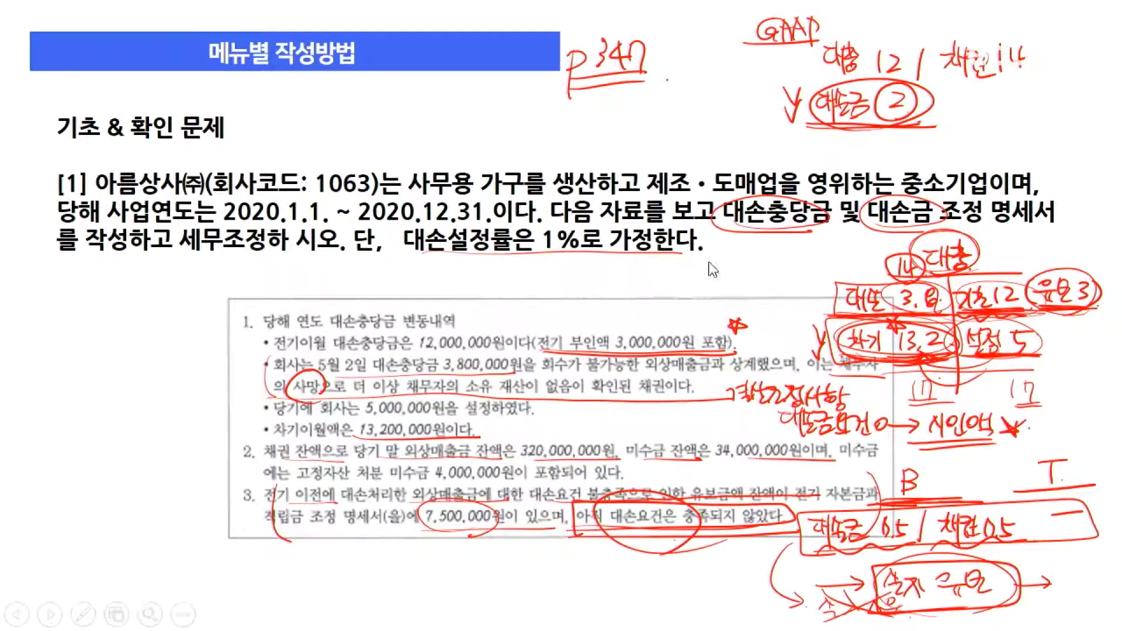
right_click(684, 253)
mouse_move(760, 436)
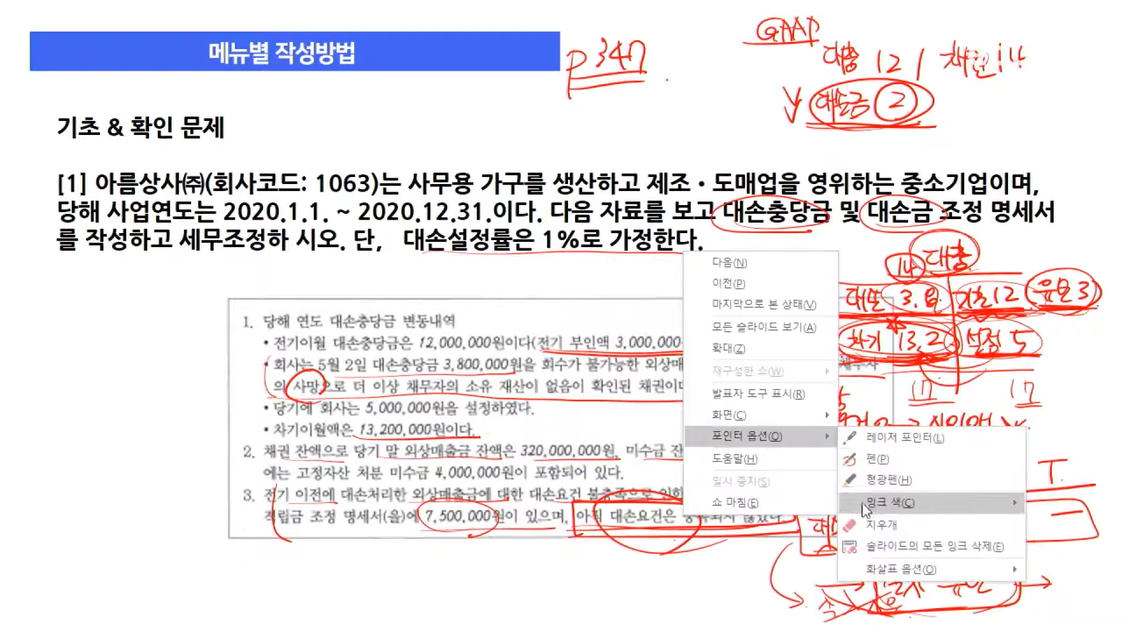
click(929, 546)
right_click(492, 408)
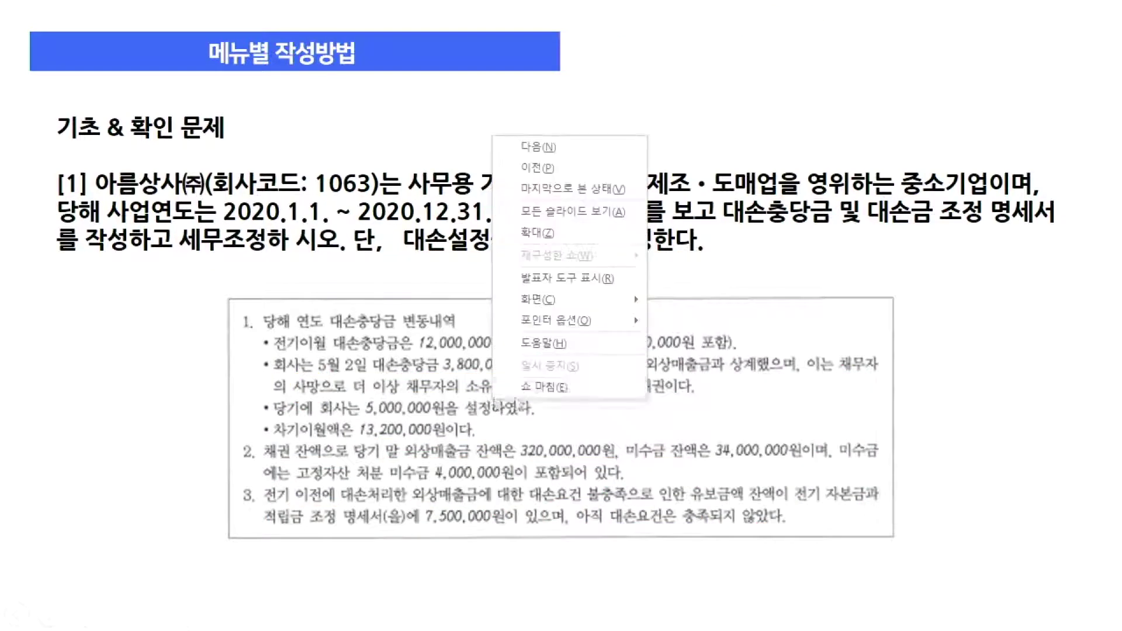
mouse_move(621, 320)
click(661, 320)
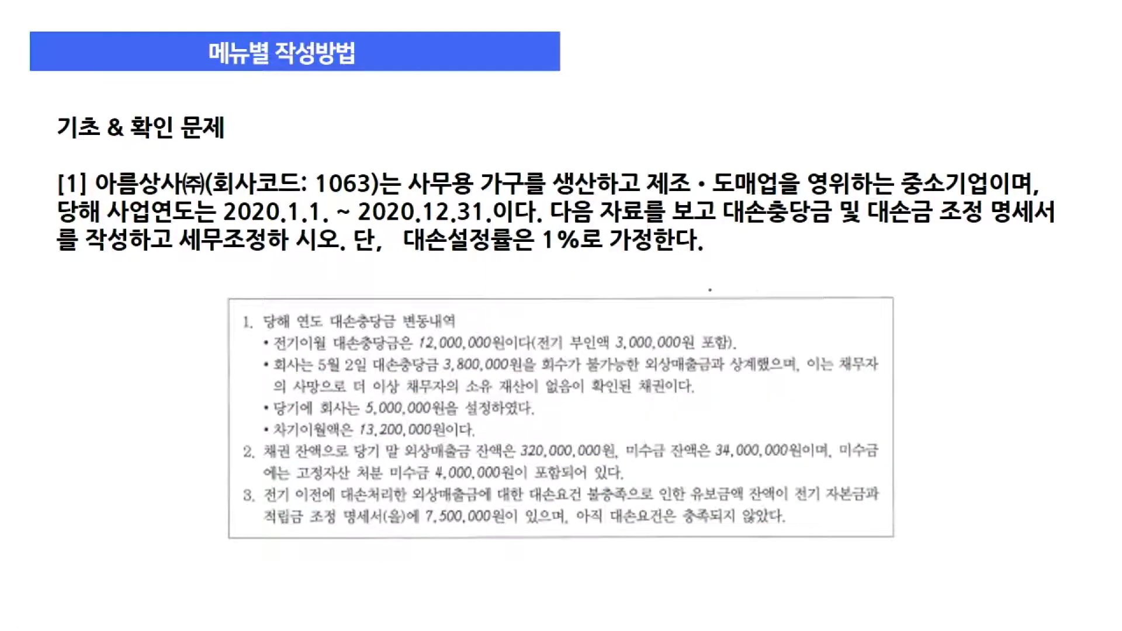
Go back through the presentation to the 세무조정 요약 slide that covers the 대손금 and 대손충당금 adjustments
key(alt+Tab)
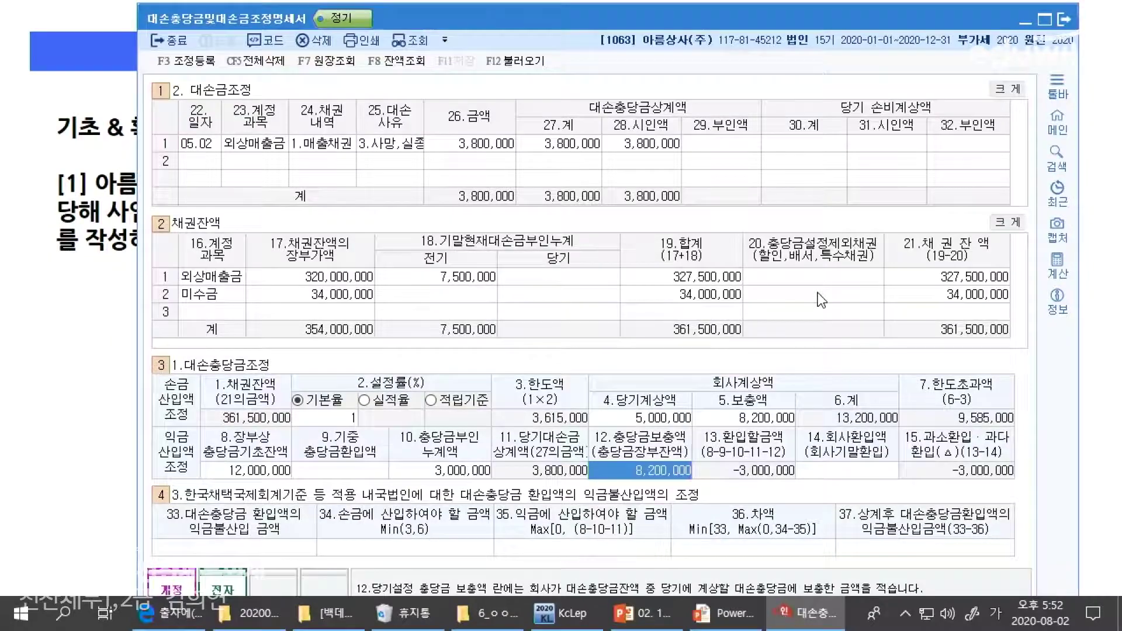
key(alt+Tab)
key(Page_Up)
key(Page_Up)
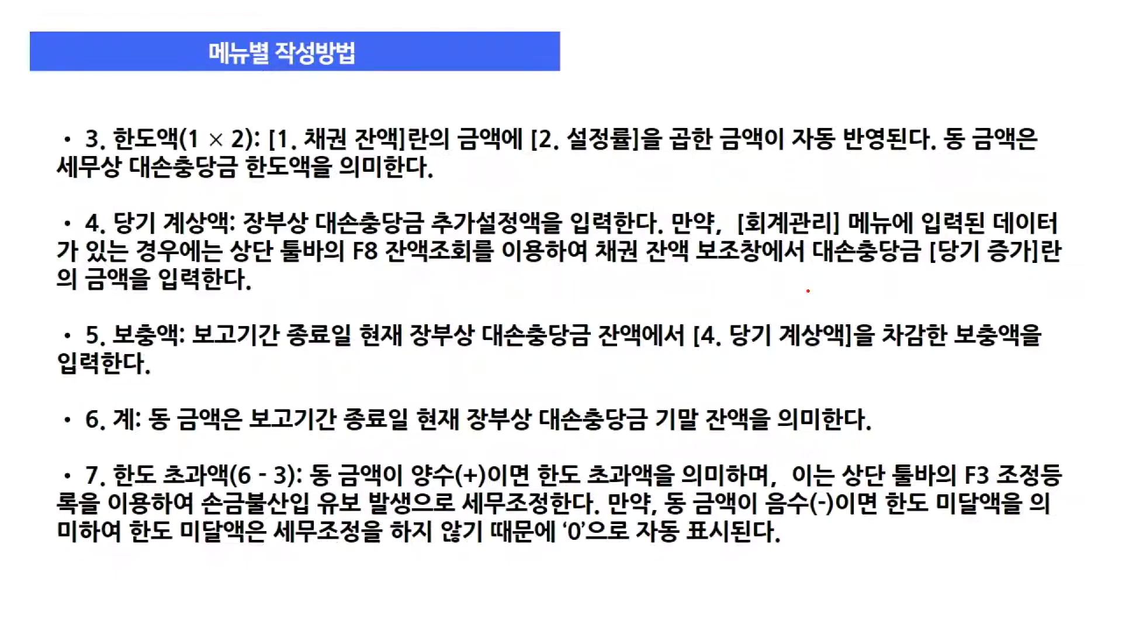
key(Page_Up)
key(Page_Up)
key(Page_Up)
key(Page_Up)
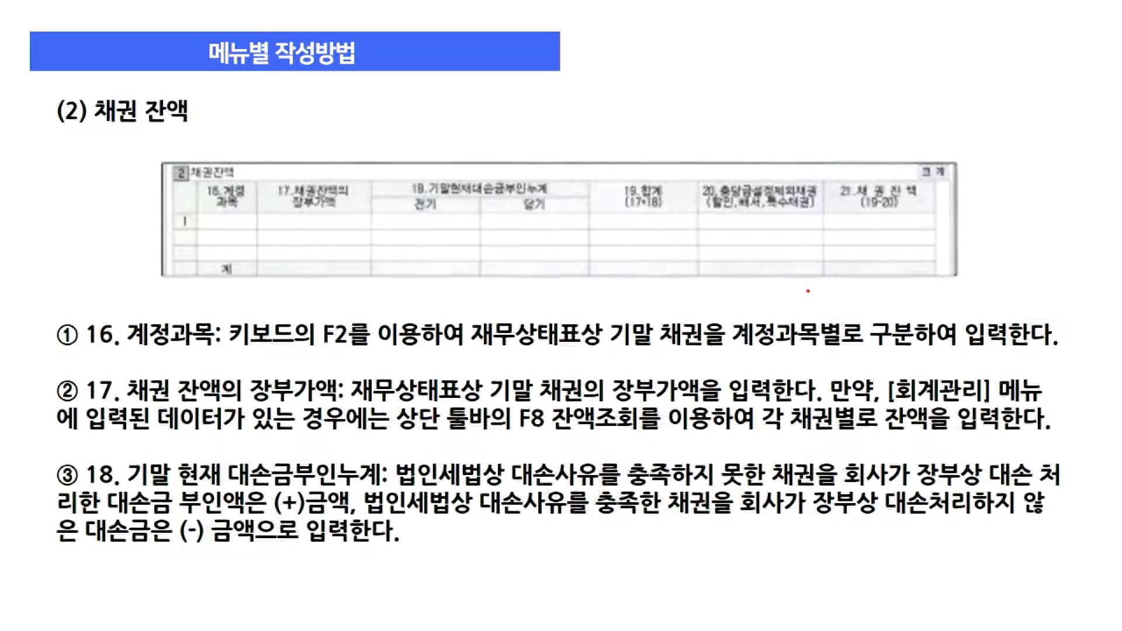
key(Page_Up)
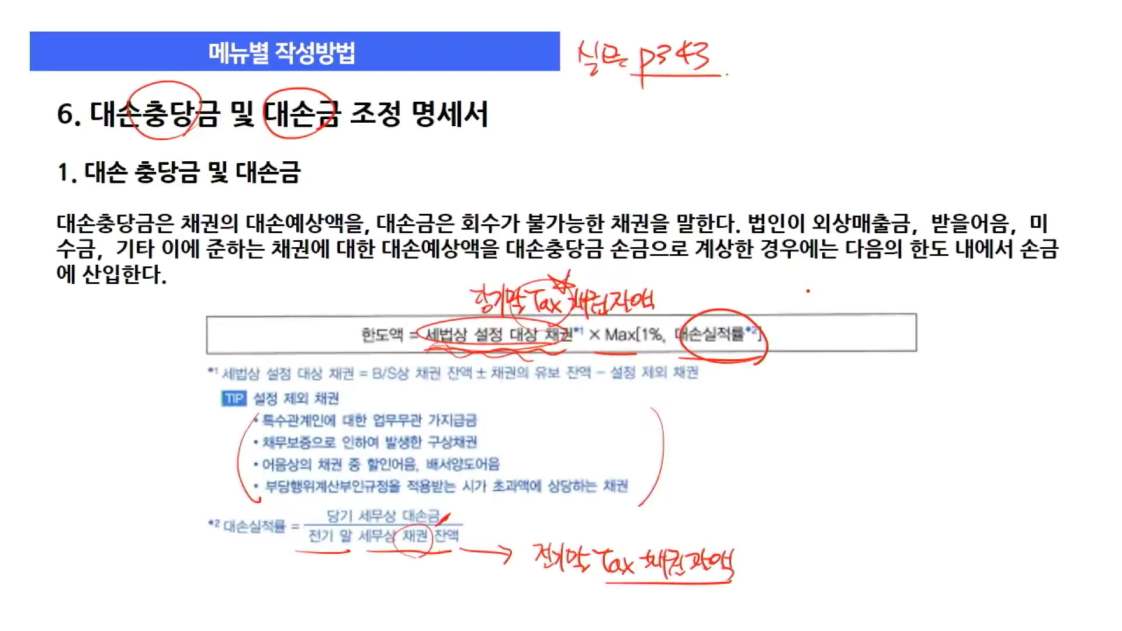
key(Page_Up)
key(Page_Up)
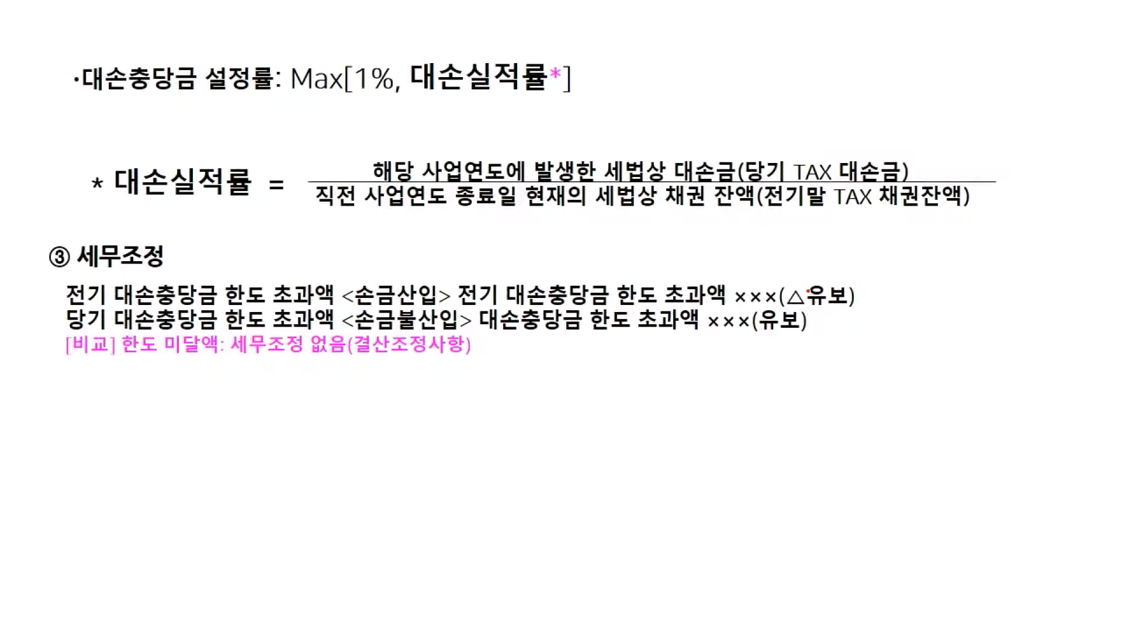
key(Page_Up)
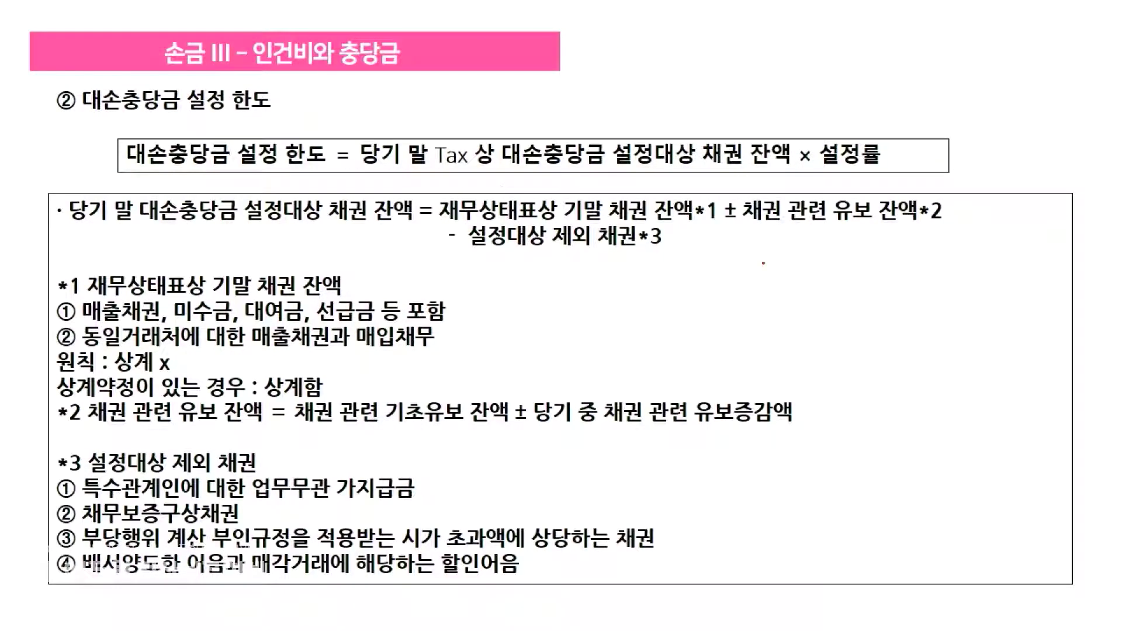
key(Page_Down)
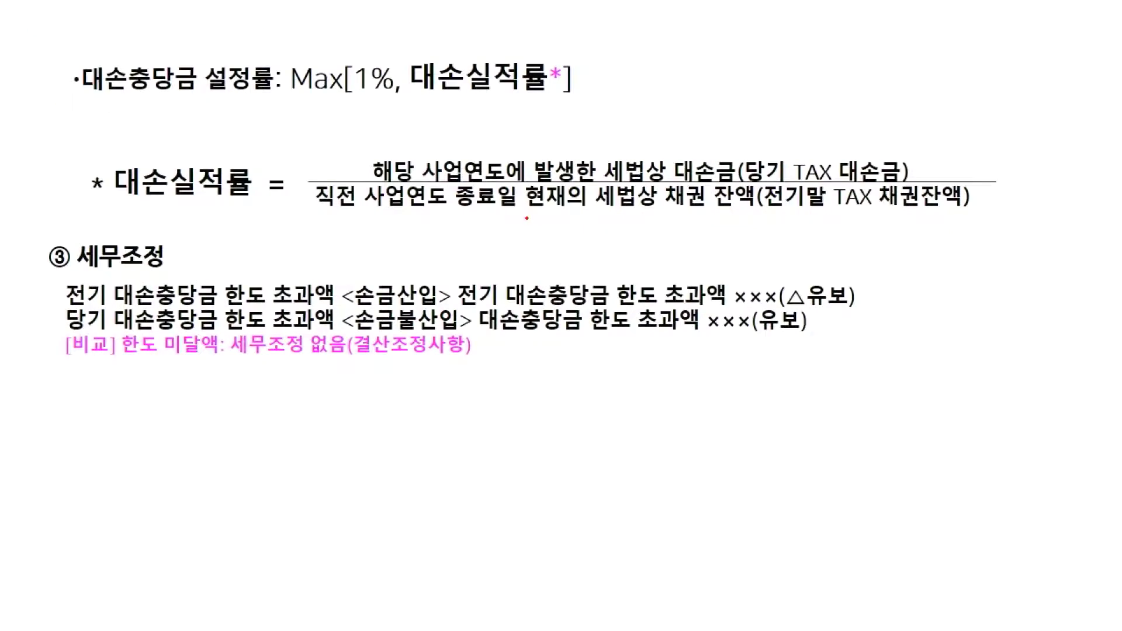
key(Page_Down)
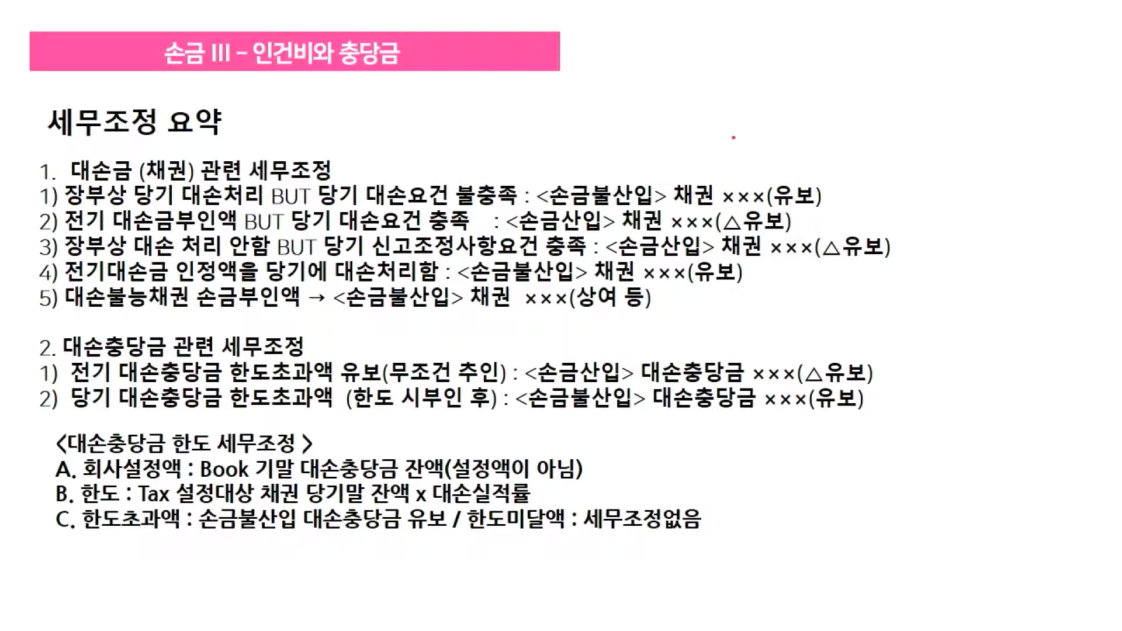
Handwrite B:, a circled A and 13,200,000 beside the 대손충당금 한도 세무조정 notes, taking the amount from 6.계 in the form
drag(760, 431, 770, 434)
key(alt+Tab)
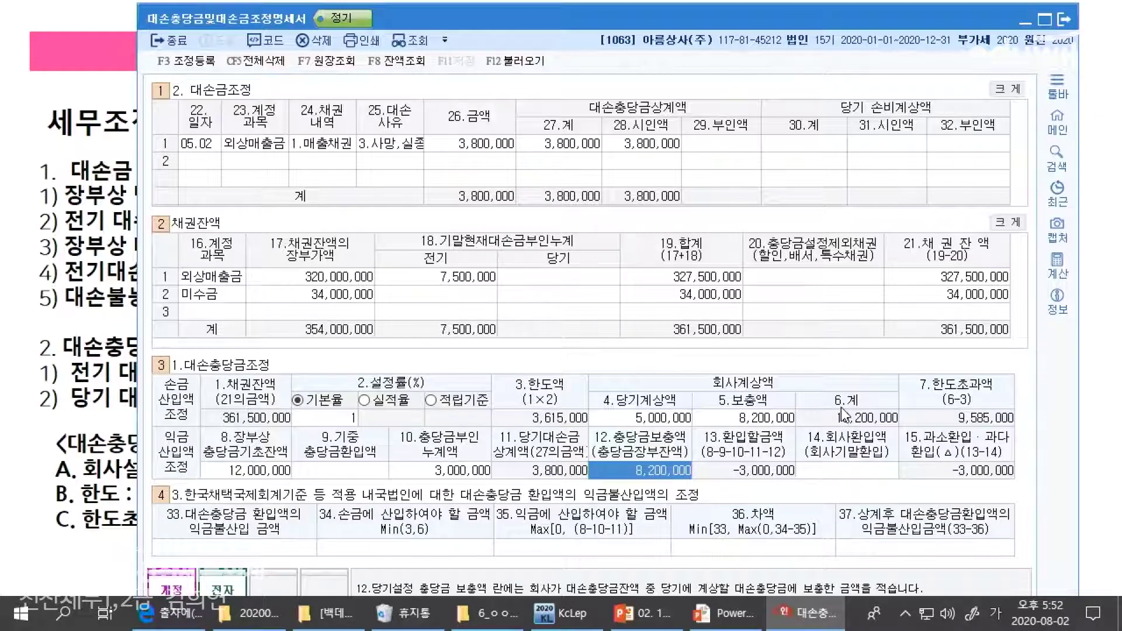
key(alt+Tab)
drag(818, 437, 805, 459)
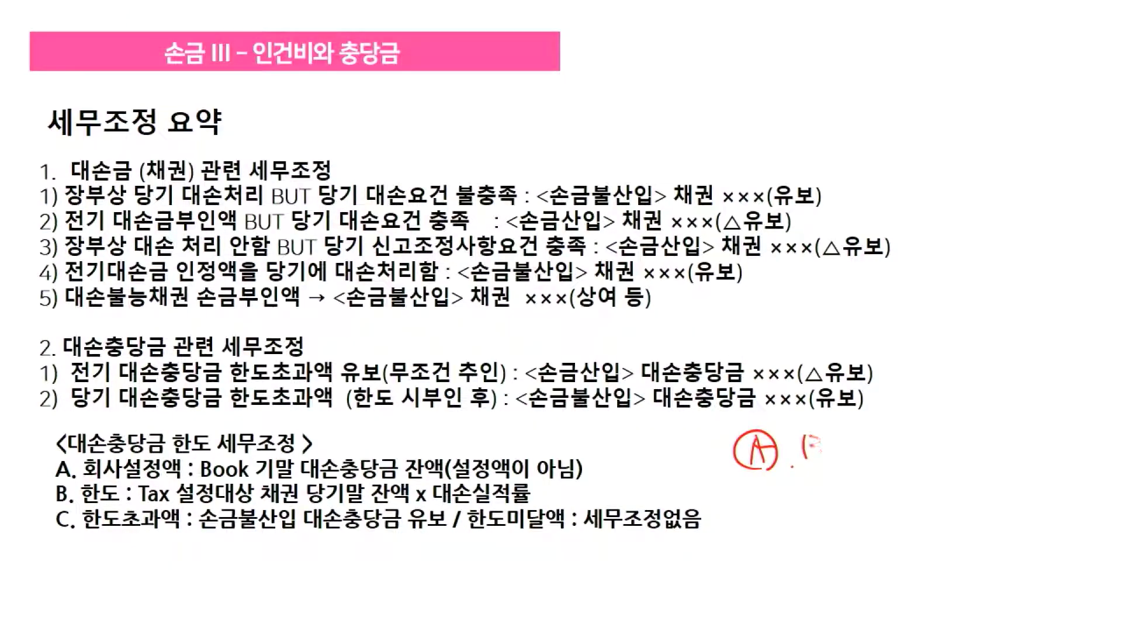
drag(867, 437, 951, 443)
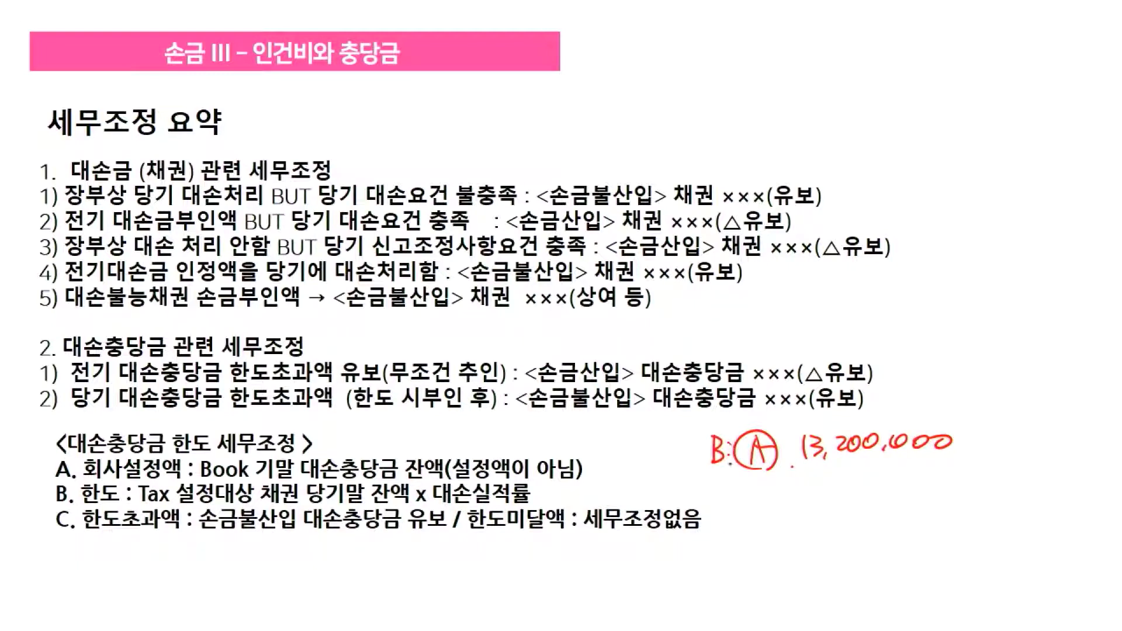
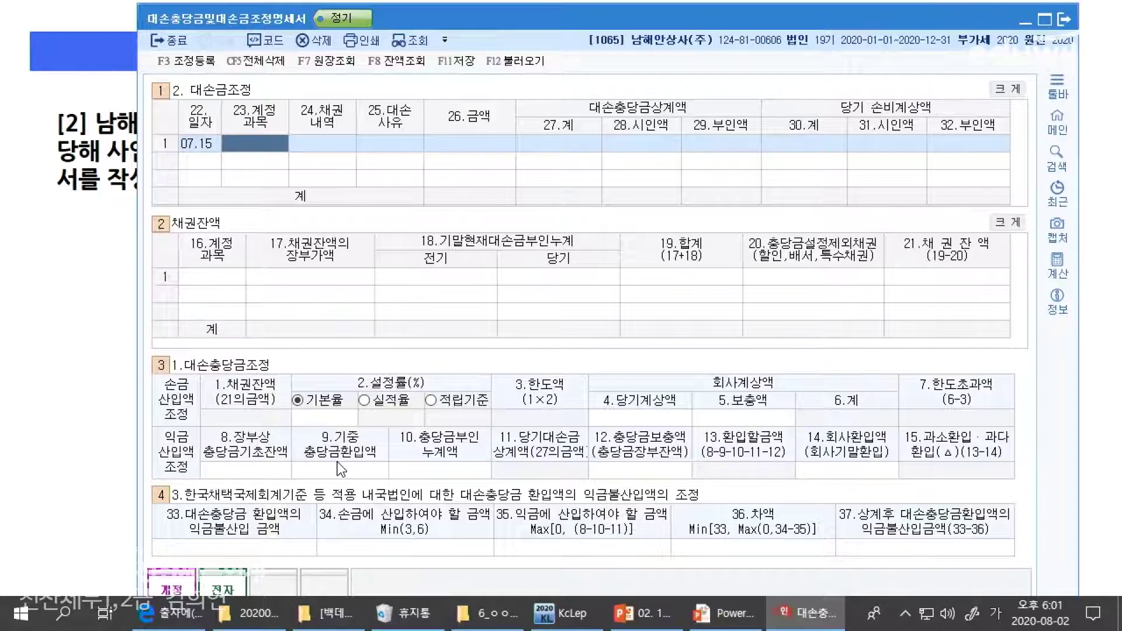
In the 07.15 row of 대손금조정 for 남해안상사(주), set 계정과목 to 외상매출금 and 채권내역 to 1.매출채권, consulting the problem slide
text(출금)
key(Return)
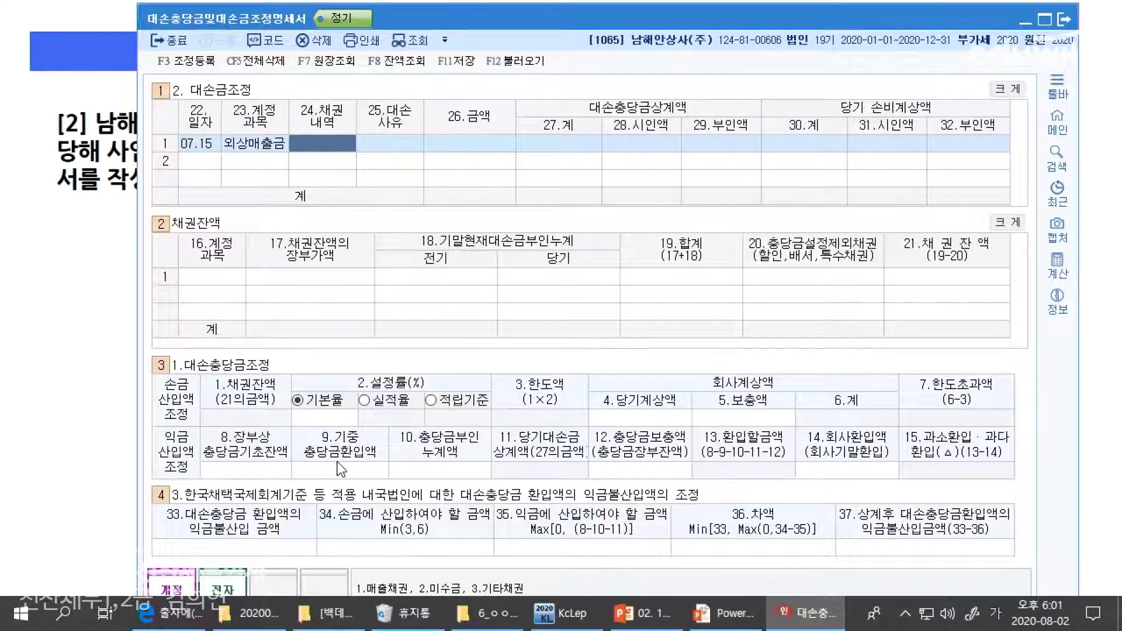
key(alt+Tab)
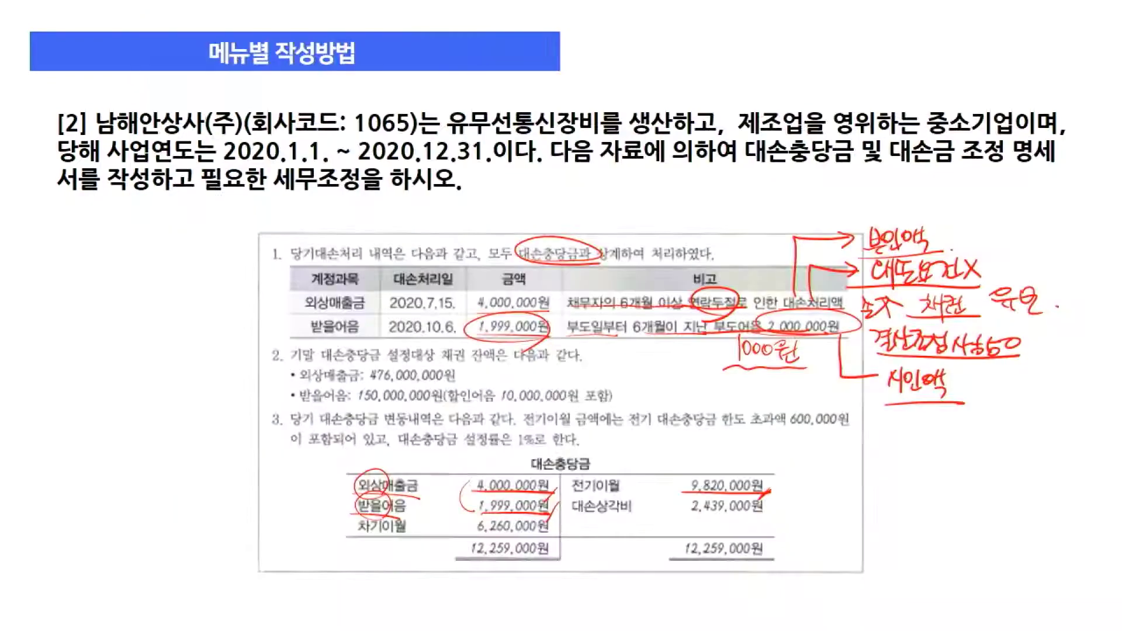
drag(287, 316, 365, 319)
key(alt+Tab)
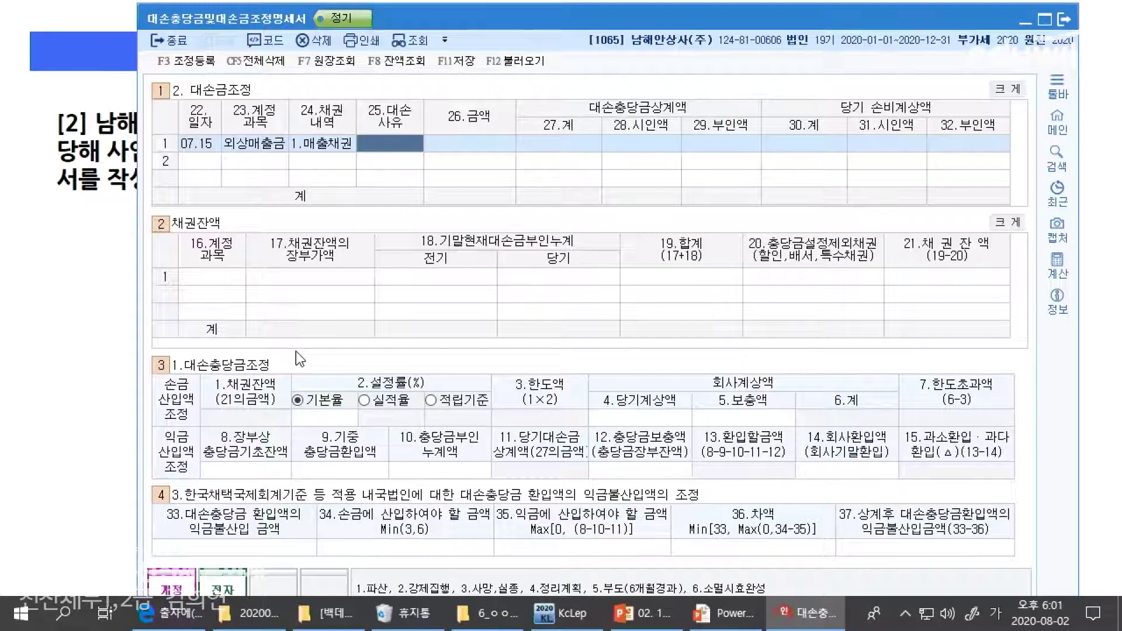
key(alt+Tab)
key(alt+Tab)
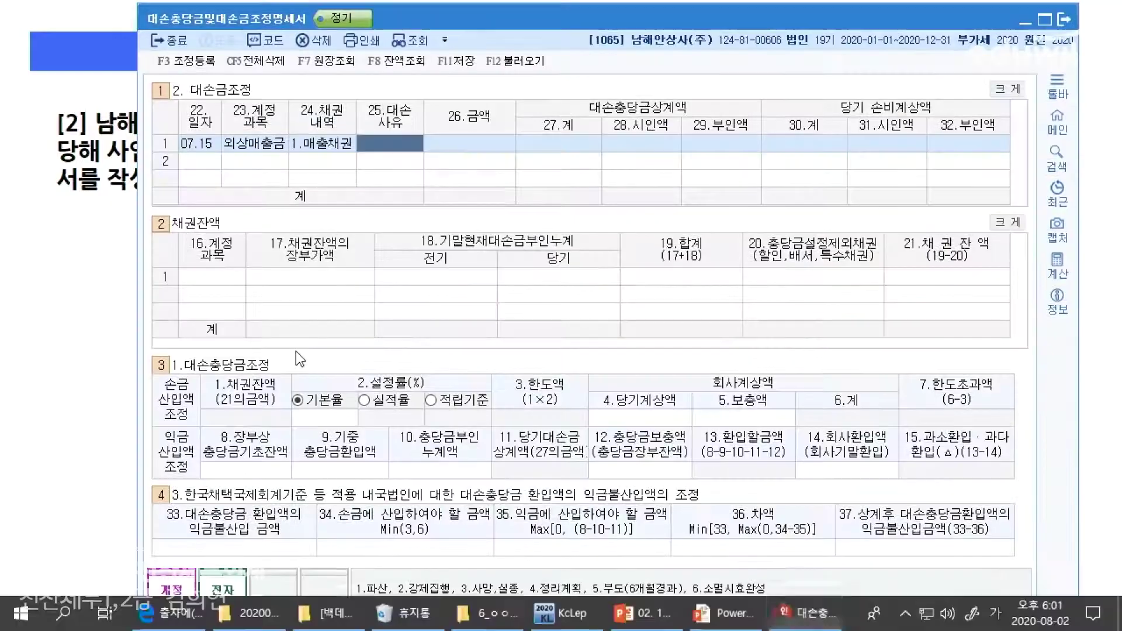
Complete the 07.15 외상매출금 row in 대손금조정 with 대손사유 기타, 금액 4,000,000 and 대손충당금상계액 부인액 4,000,000, consulting the problem slide
key(alt+Tab)
key(alt+Tab)
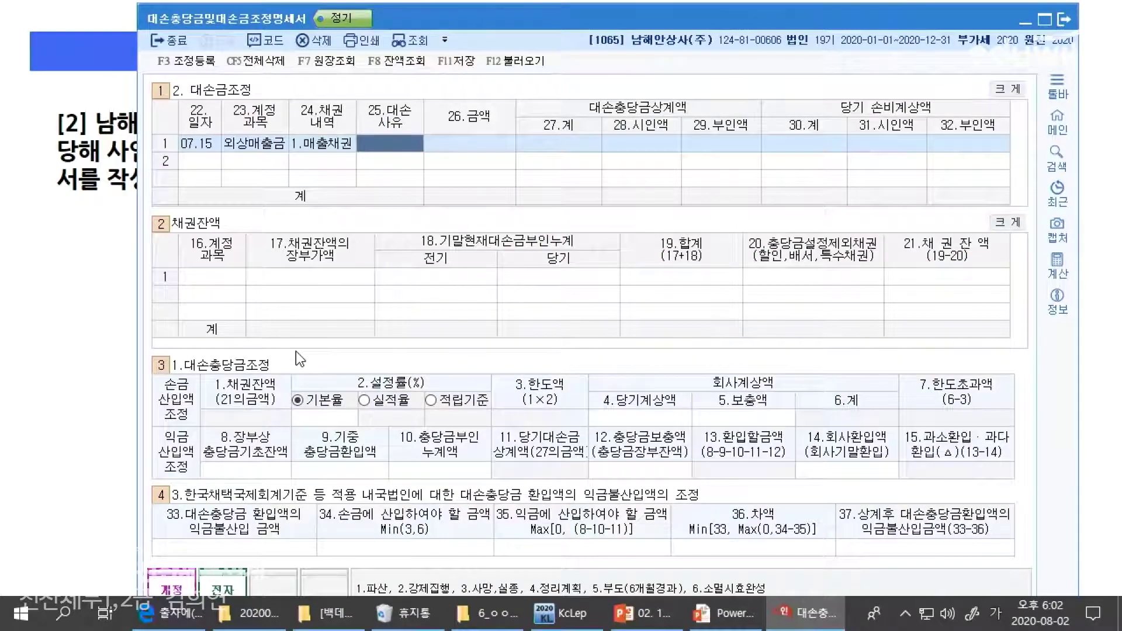
text(2)
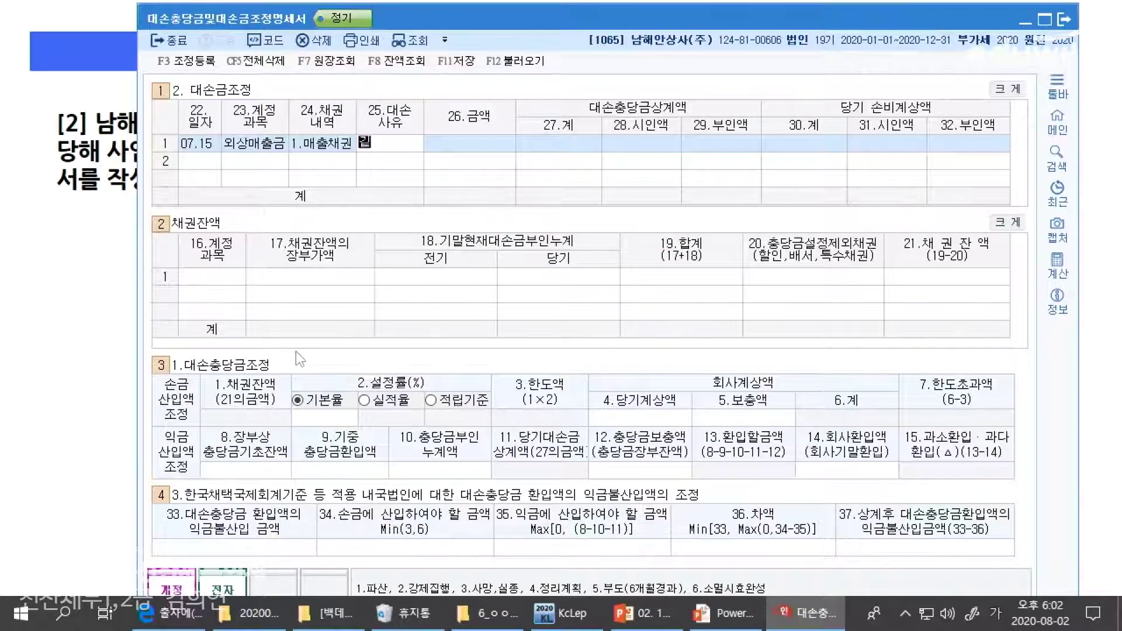
key(Return)
key(alt+Tab)
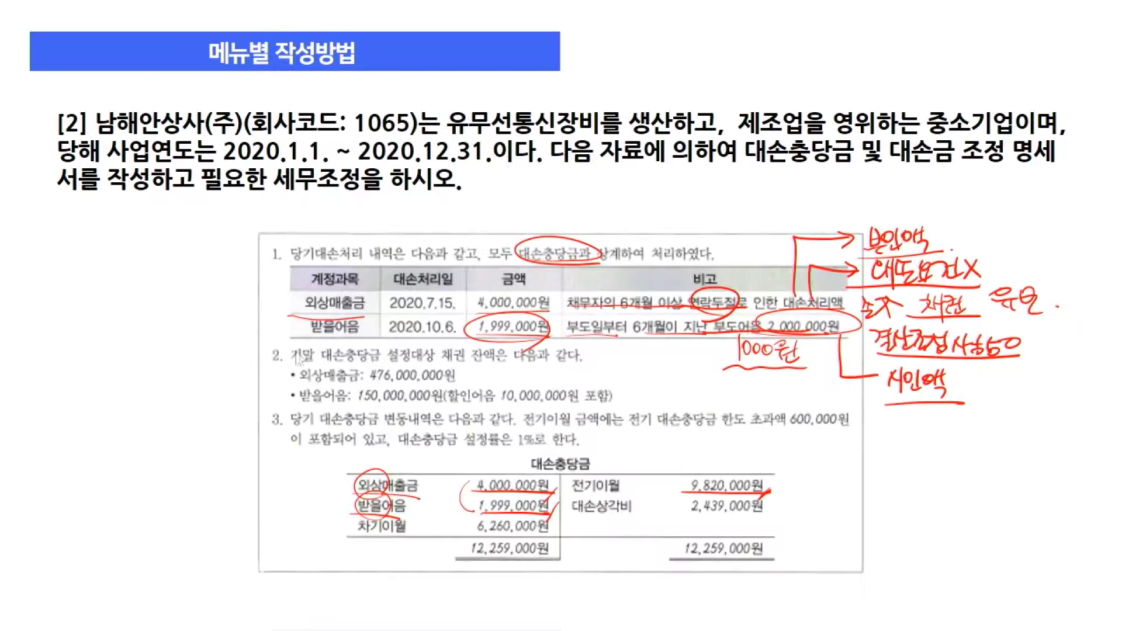
key(alt+Tab)
text(4000000)
key(Return)
key(Return)
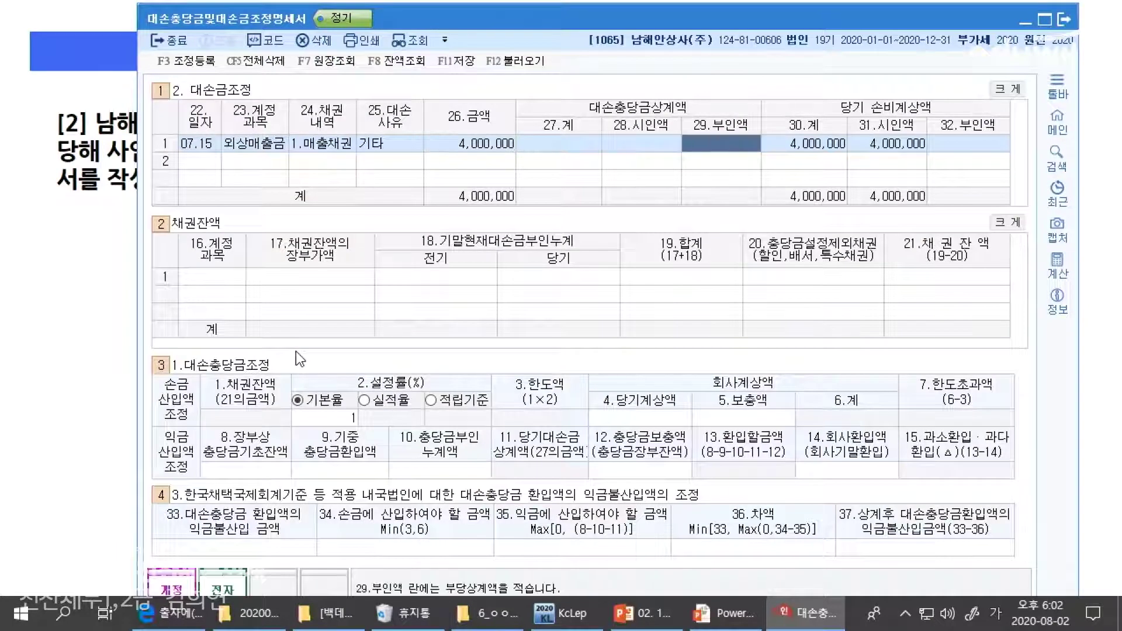
text(4000000)
key(Return)
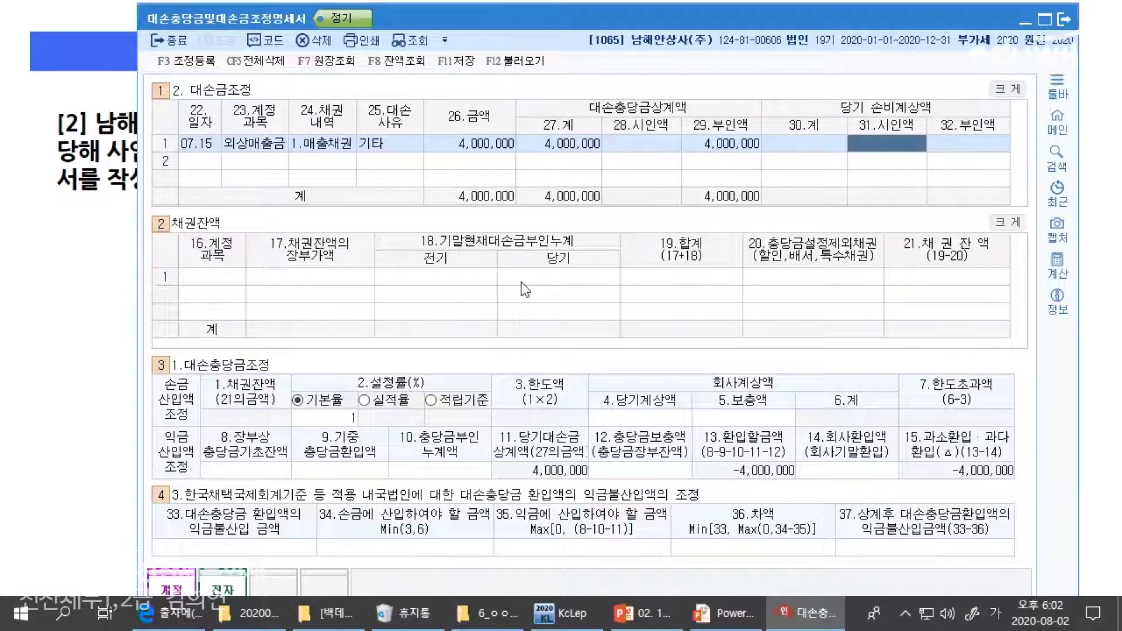
Add a second 대손금조정 row dated 10.06 with 계정과목 받을어음 and 채권내역 1.매출채권, consulting the problem slide
key(alt+Tab)
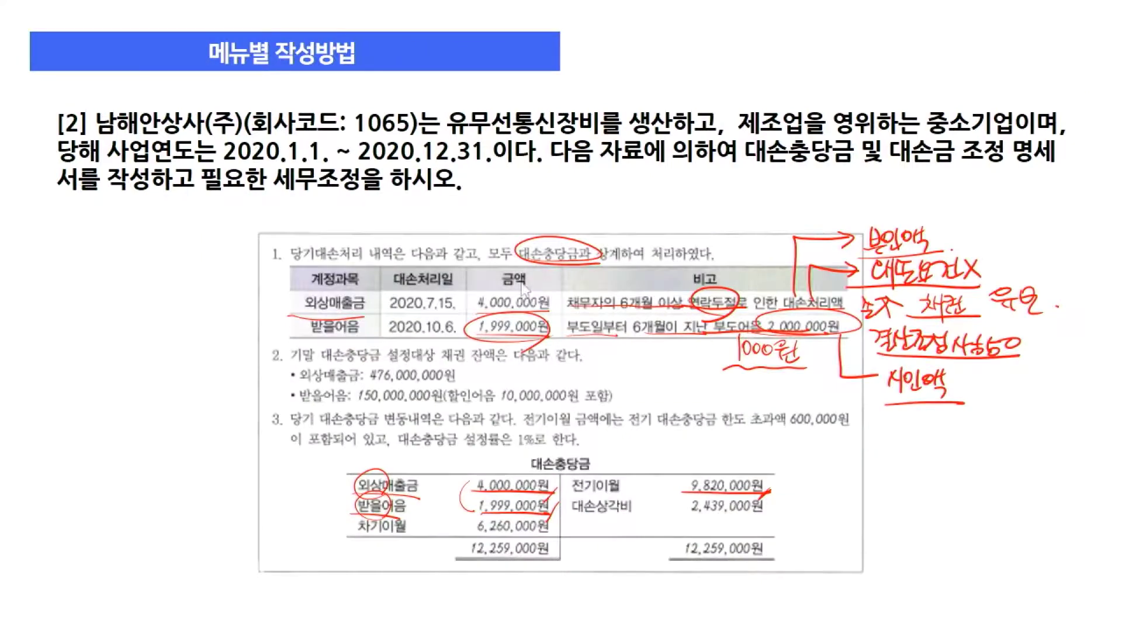
key(alt+Tab)
key(alt+Tab)
key(alt+Tab)
text(받을어음)
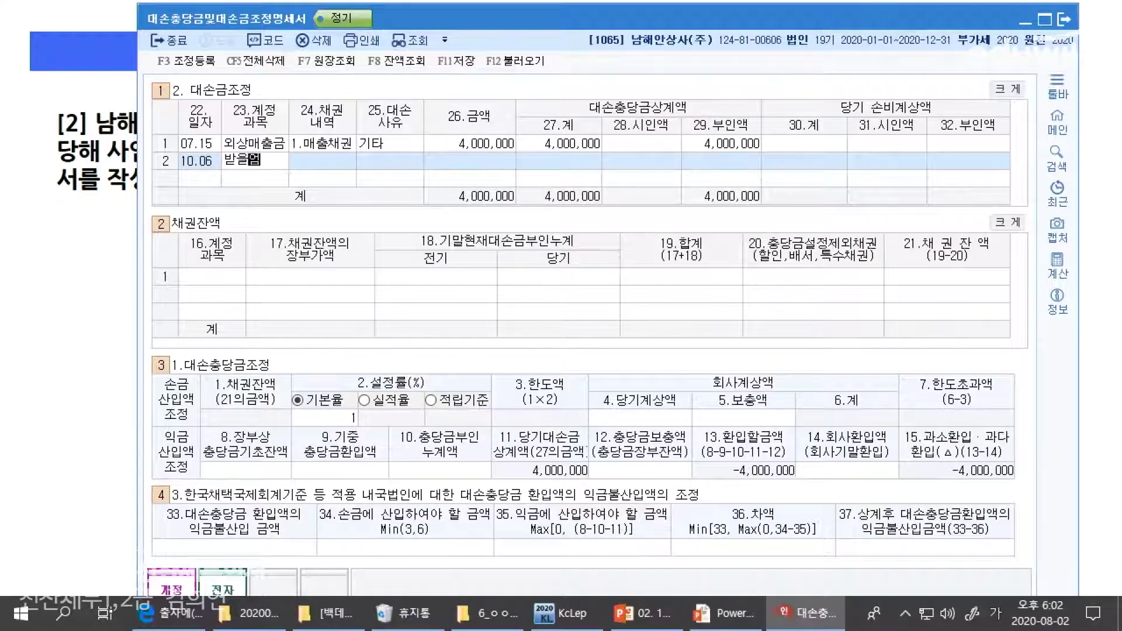
key(Return)
text(1.매출채권)
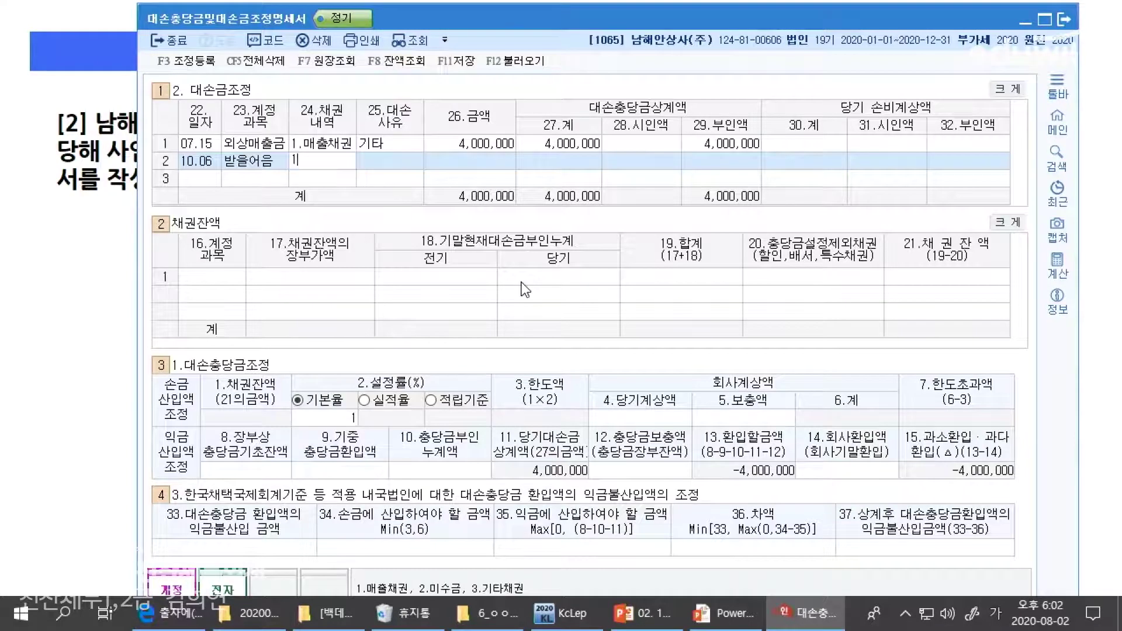
key(Return)
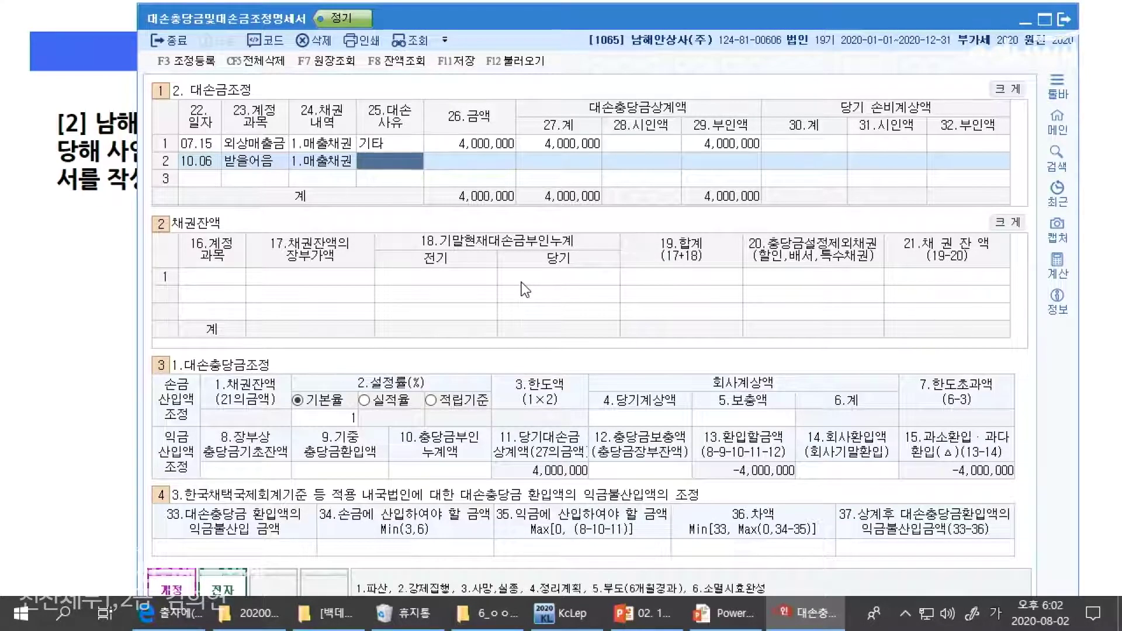
In the 10.06 받을어음 row, set 대손사유 to 5.부도(6개월경과) and 금액 to 1,999,000
key(Return)
key(alt+Tab)
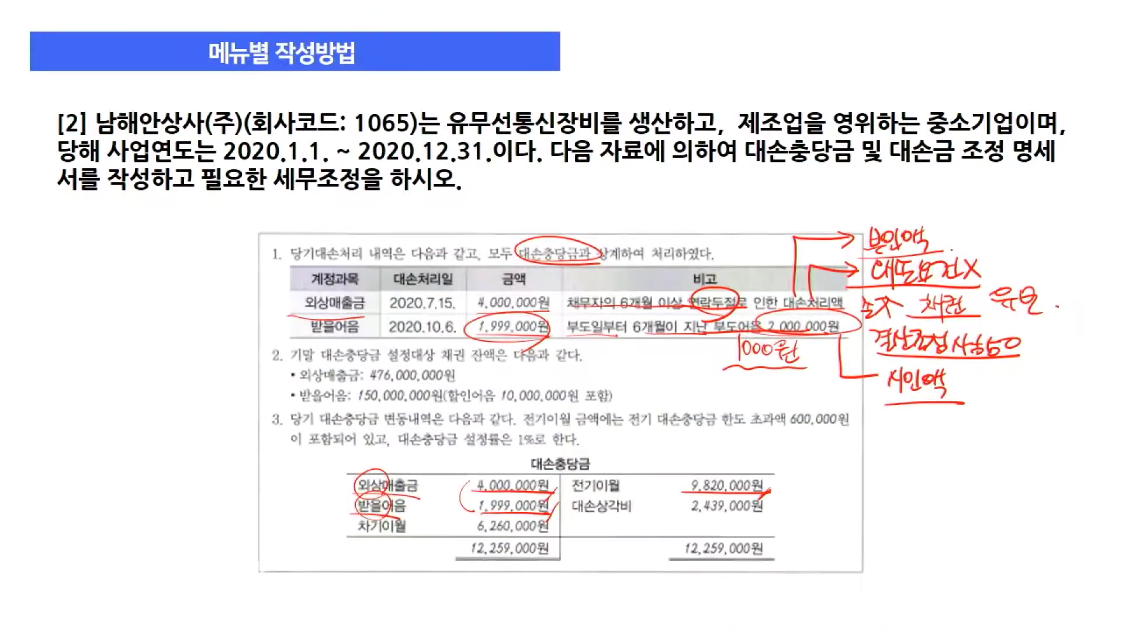
key(alt+Tab)
key(Left)
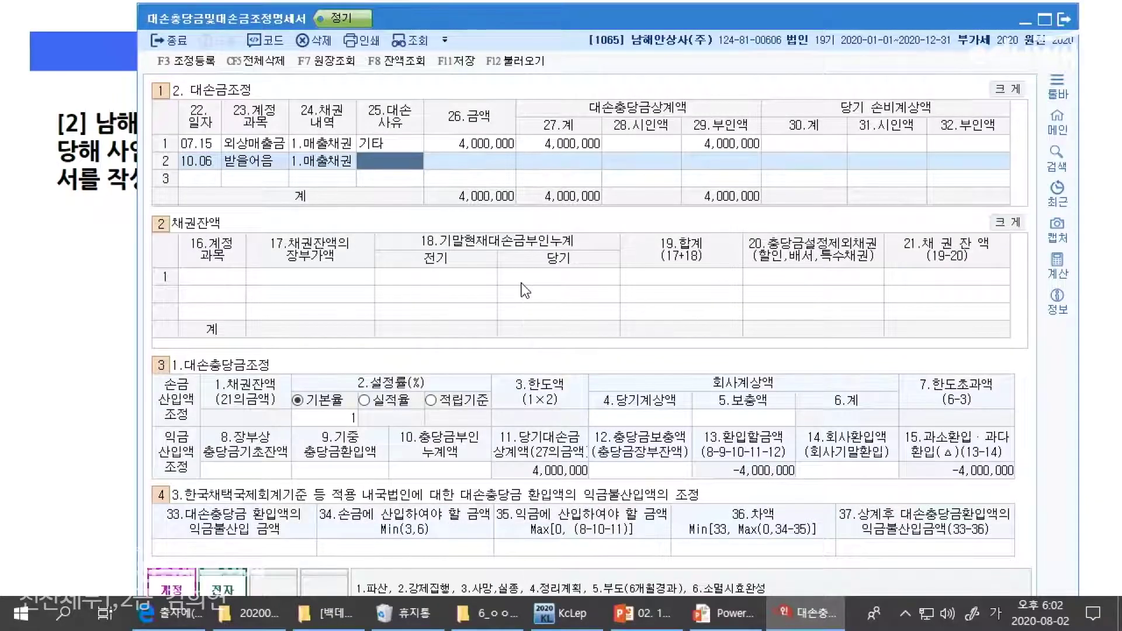
text(5)
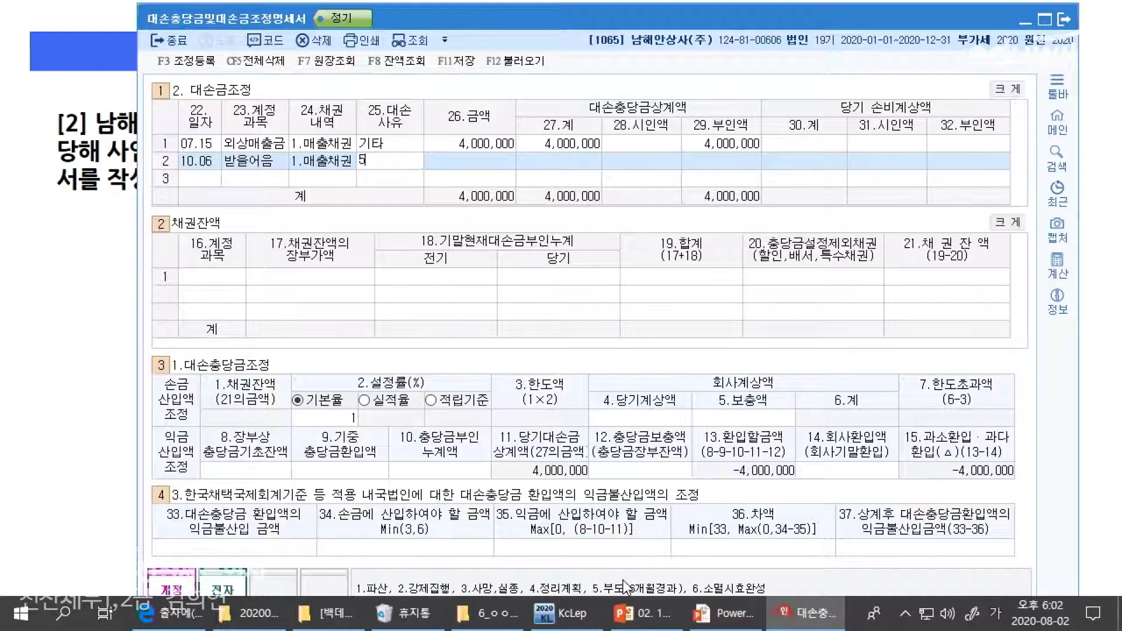
key(Return)
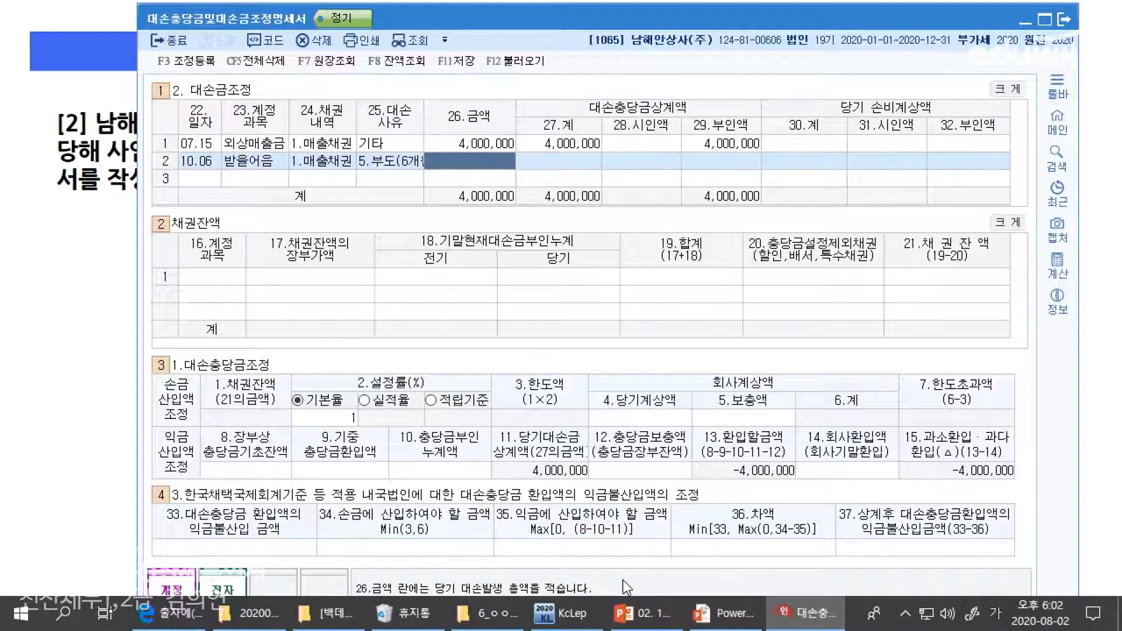
text(1999000)
key(Return)
Enter 1,999,000 as the 대손충당금상계액 시인액 of the 10.06 받을어음 row after checking the problem slide
key(alt+Tab)
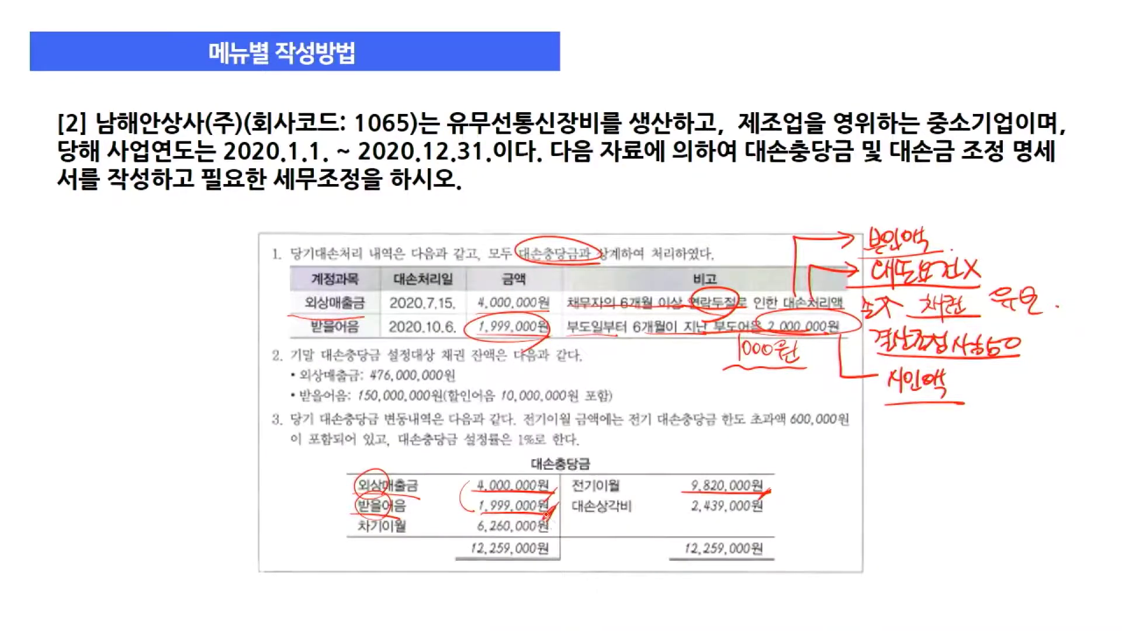
key(alt+Tab)
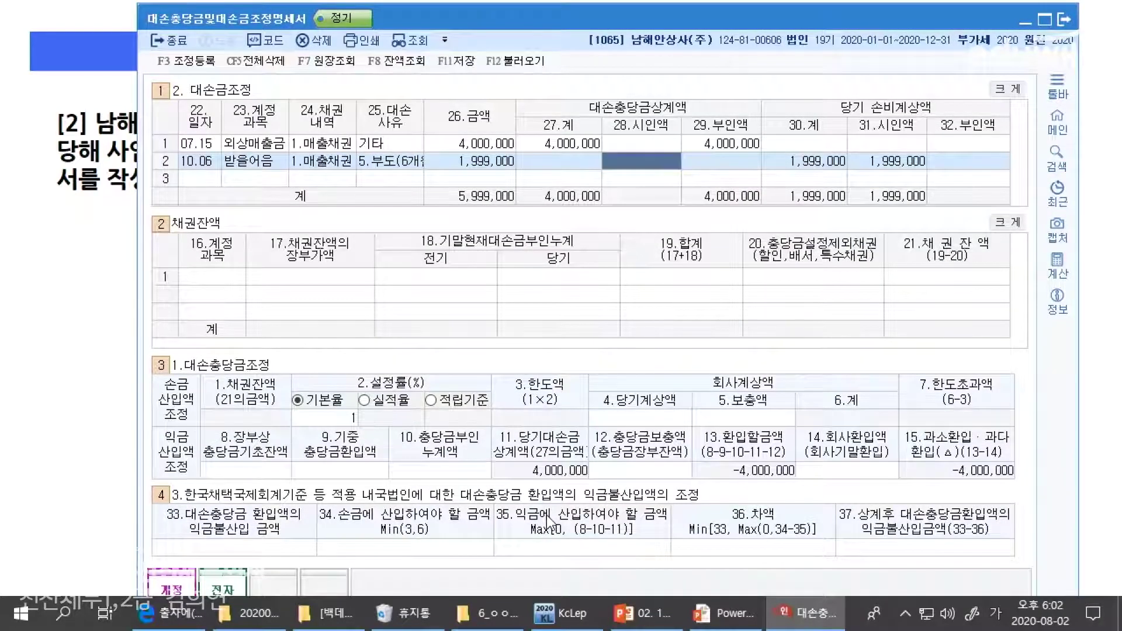
text(1999000)
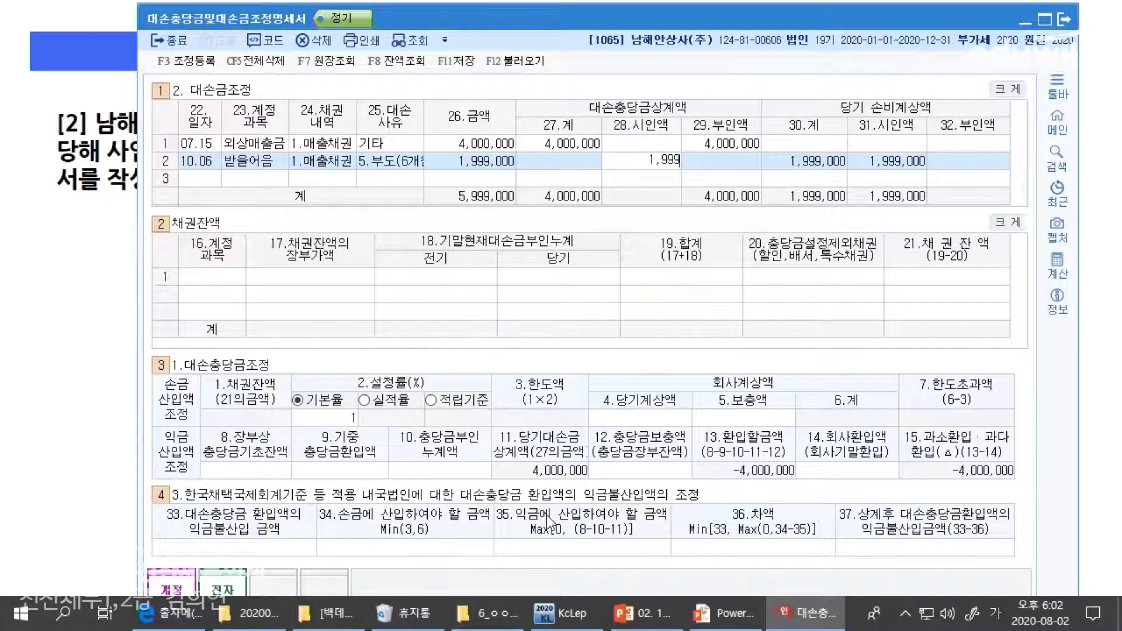
key(Return)
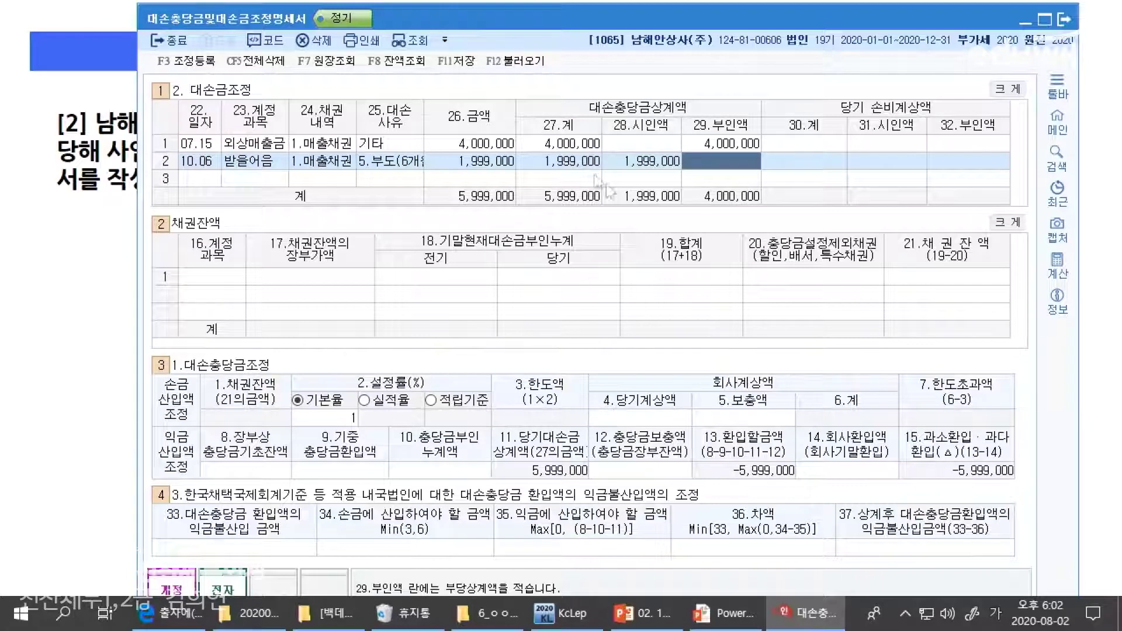
click(641, 147)
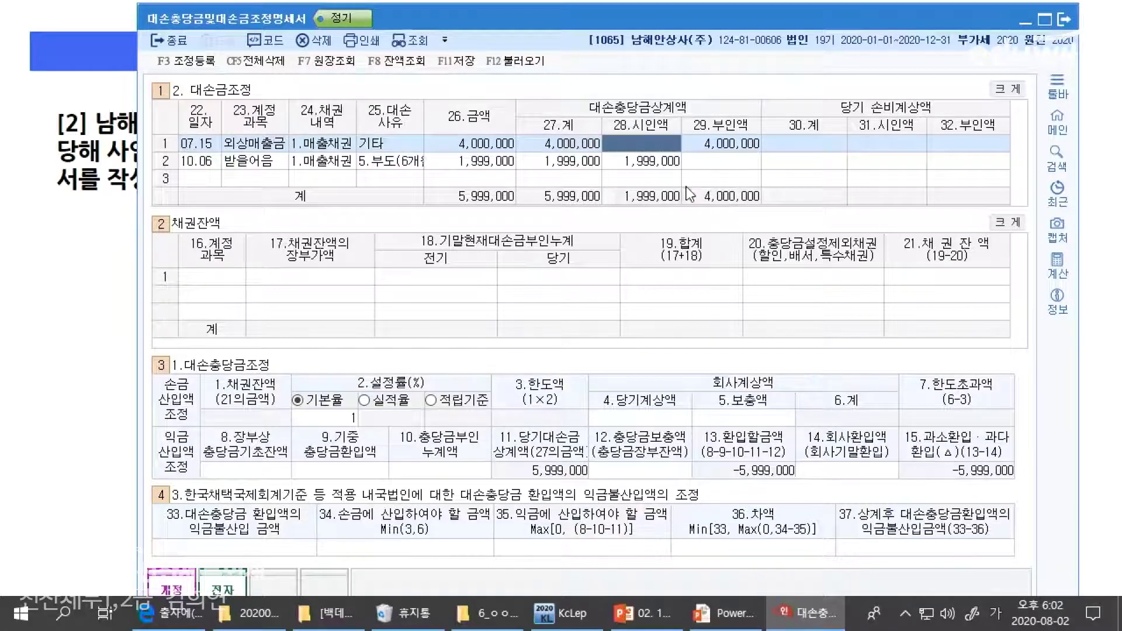
click(657, 166)
click(715, 149)
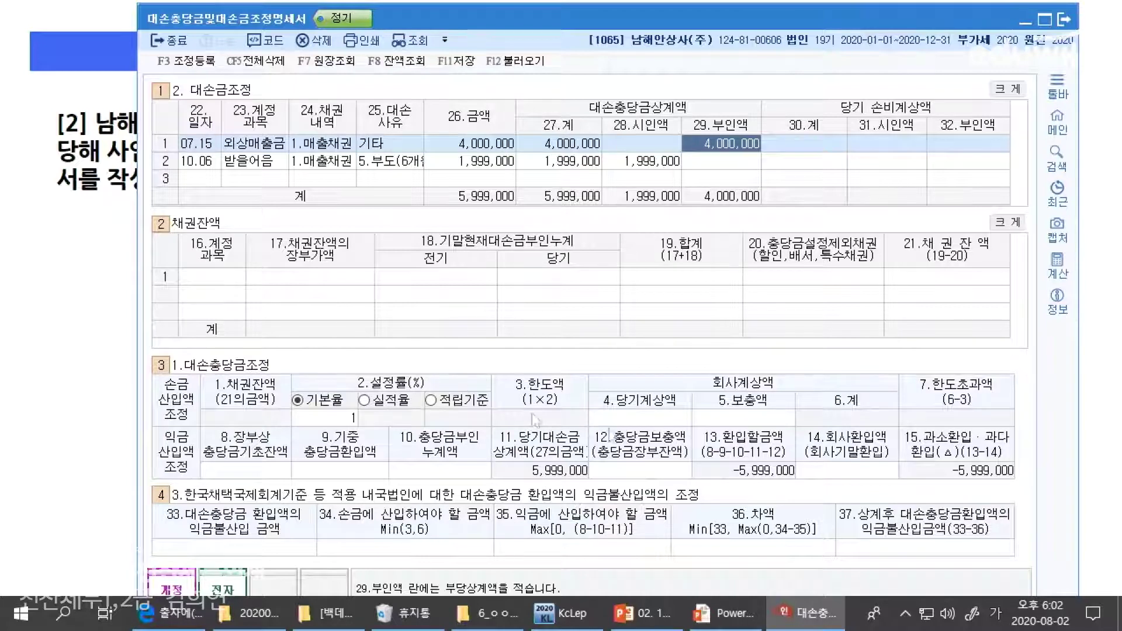
click(213, 277)
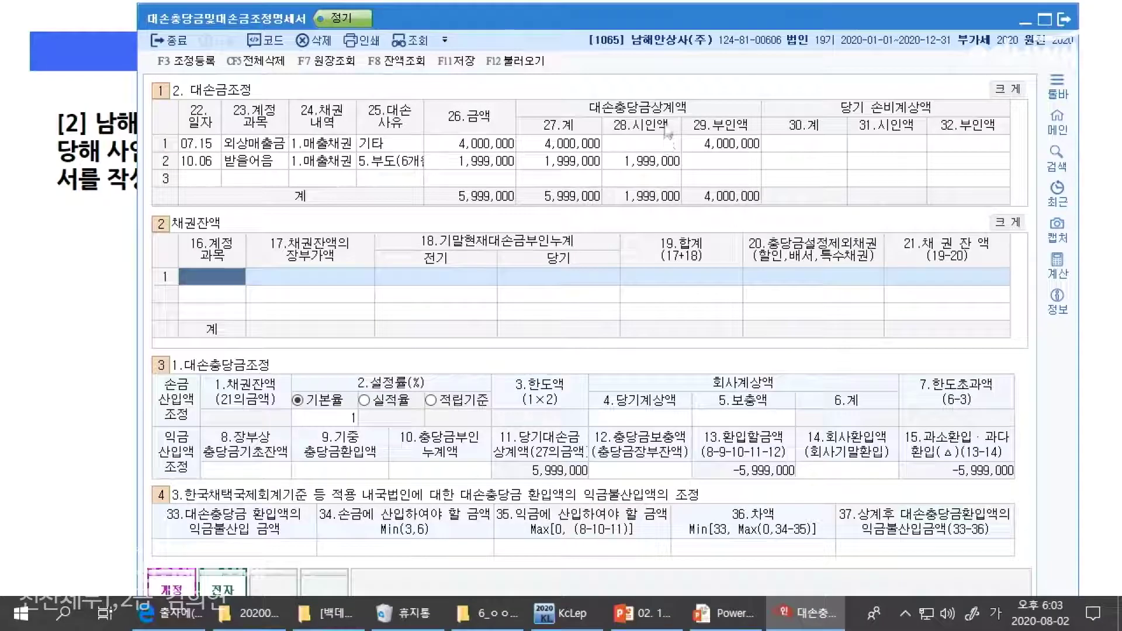
Register 대손금 부인액 of 4,000,000 under 익금산입 및 손금불산입 with 소득처분 유보발생 in 조정 등록, and close the dialog
click(701, 144)
click(181, 61)
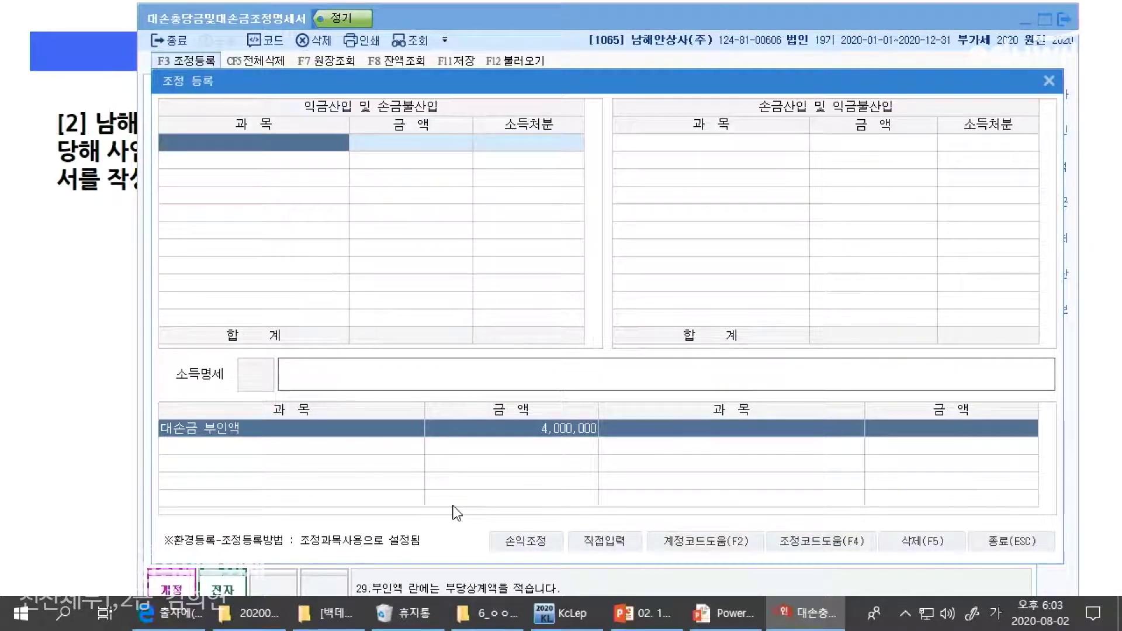
click(633, 539)
text(개손금 부인액)
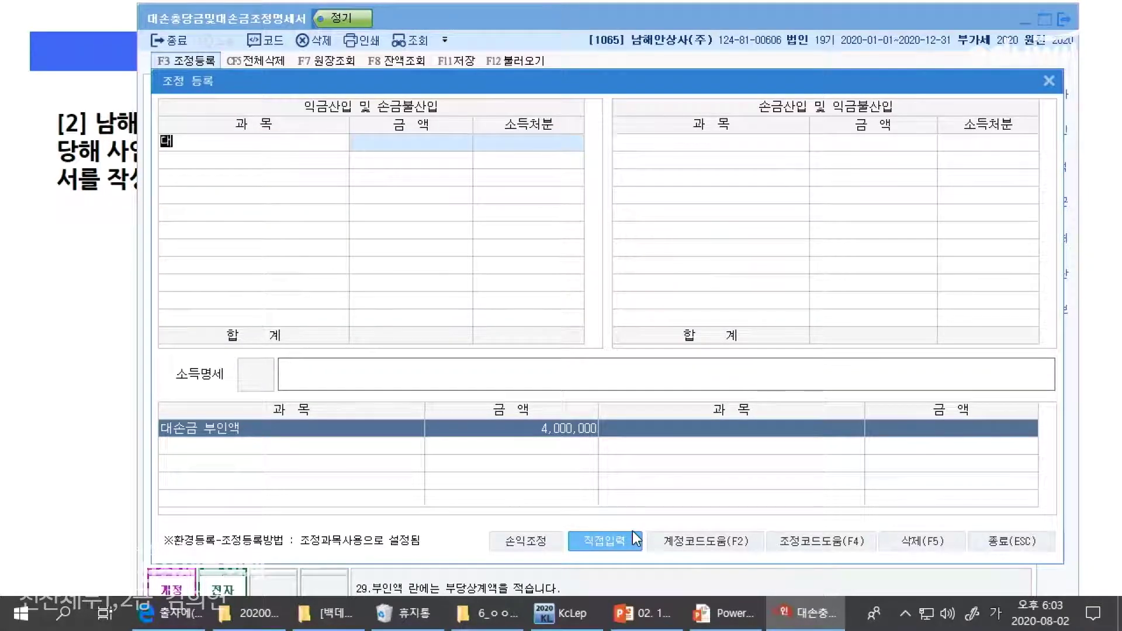
key(Return)
text(4000000)
key(Return)
key(1)
key(Return)
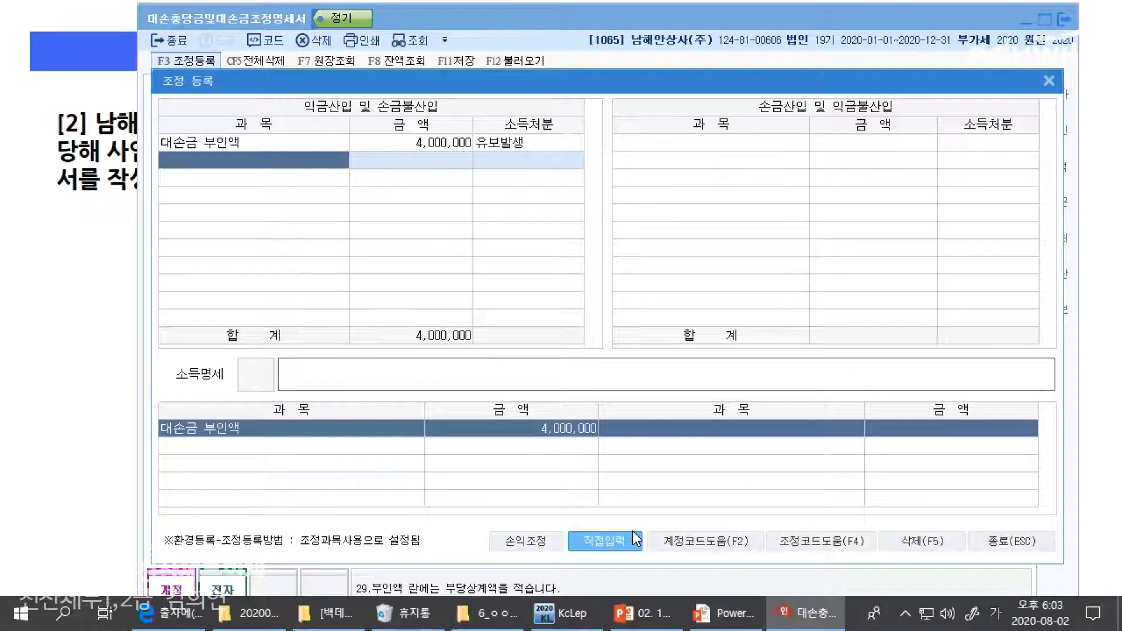
click(1042, 549)
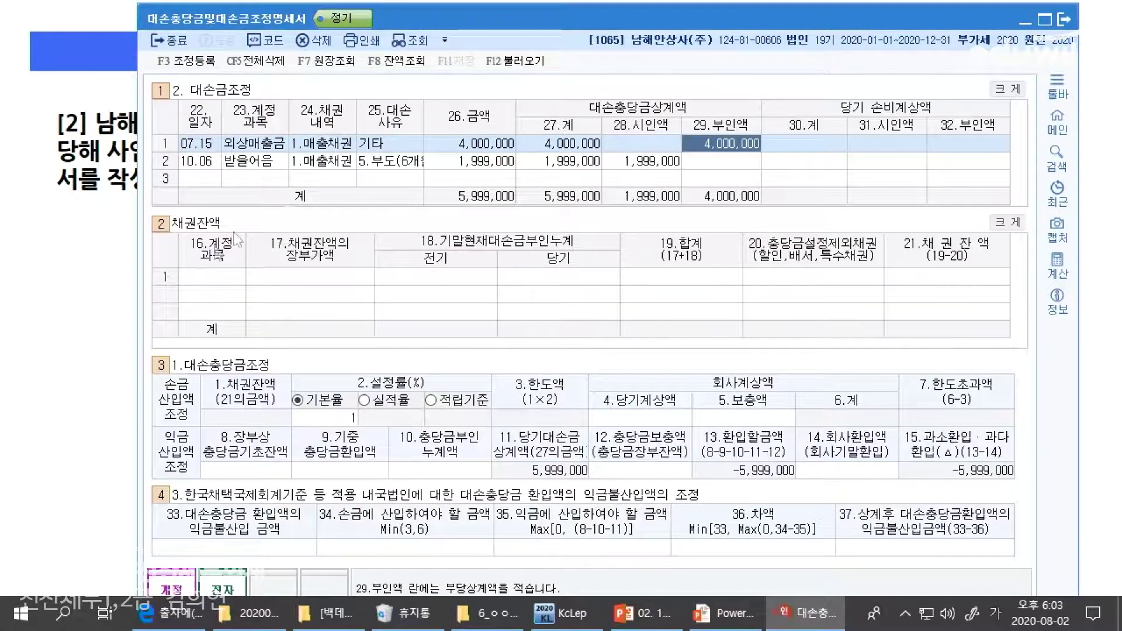
Switch to the problem slide and underline the heading about the 기말 대손충당금 설정대상 채권 잔액 in item 2
click(188, 278)
key(alt+Tab)
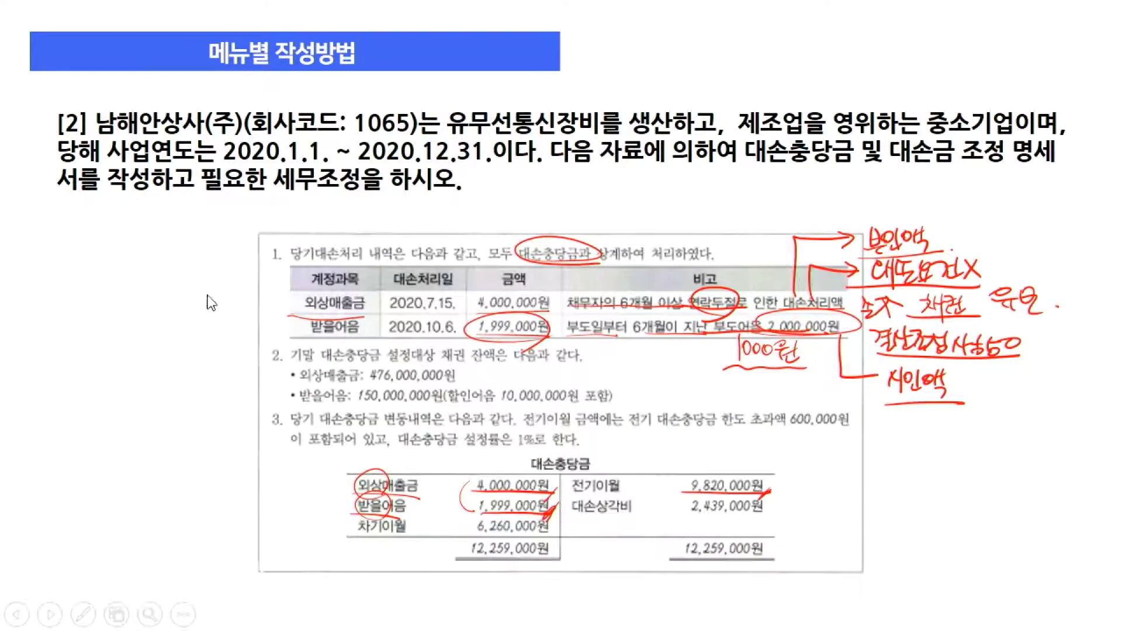
drag(291, 366, 491, 368)
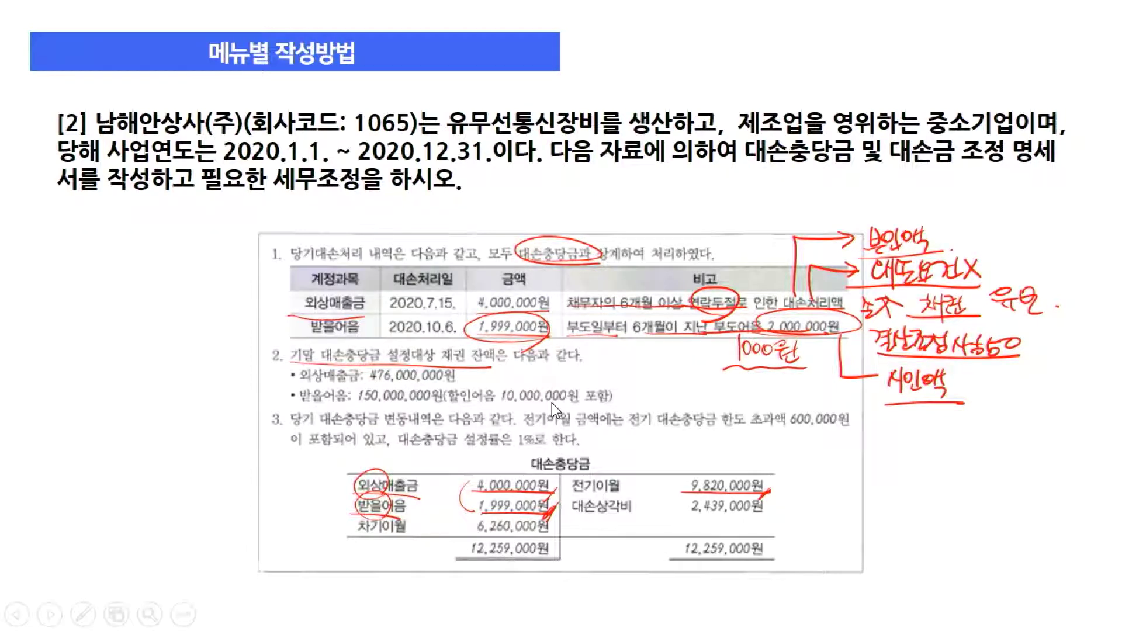
Back in KcLep, fill the first 채권잔액 row with 계정과목 외상매출금 and 장부가액 476,000,000
key(alt+Tab)
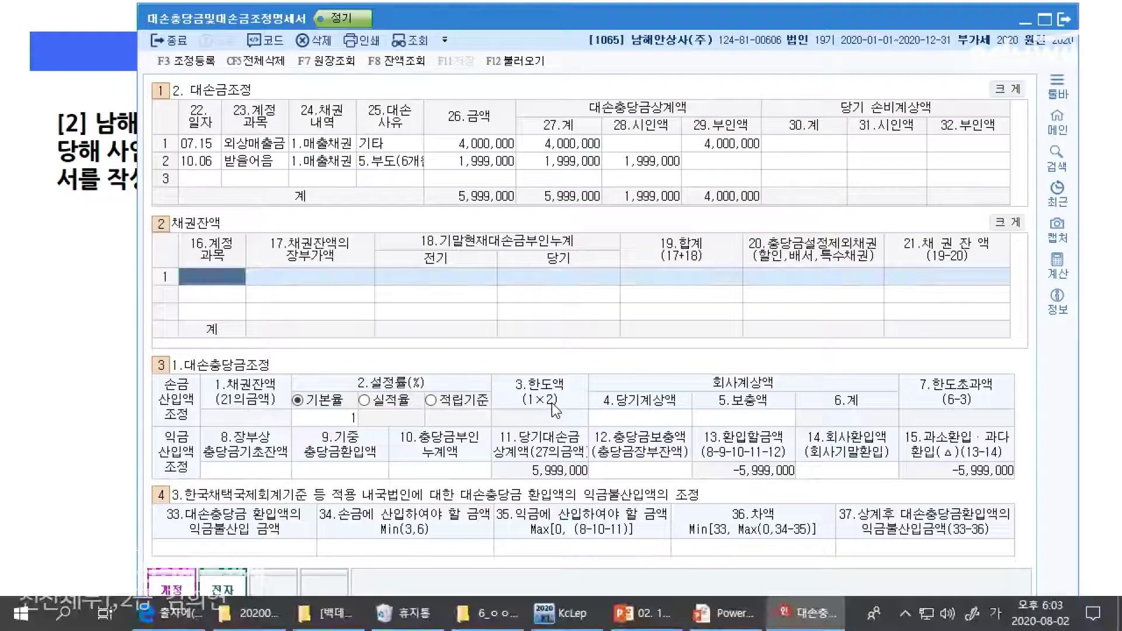
key(alt+Tab)
key(alt+Tab)
key(F2)
text(외상)
key(Return)
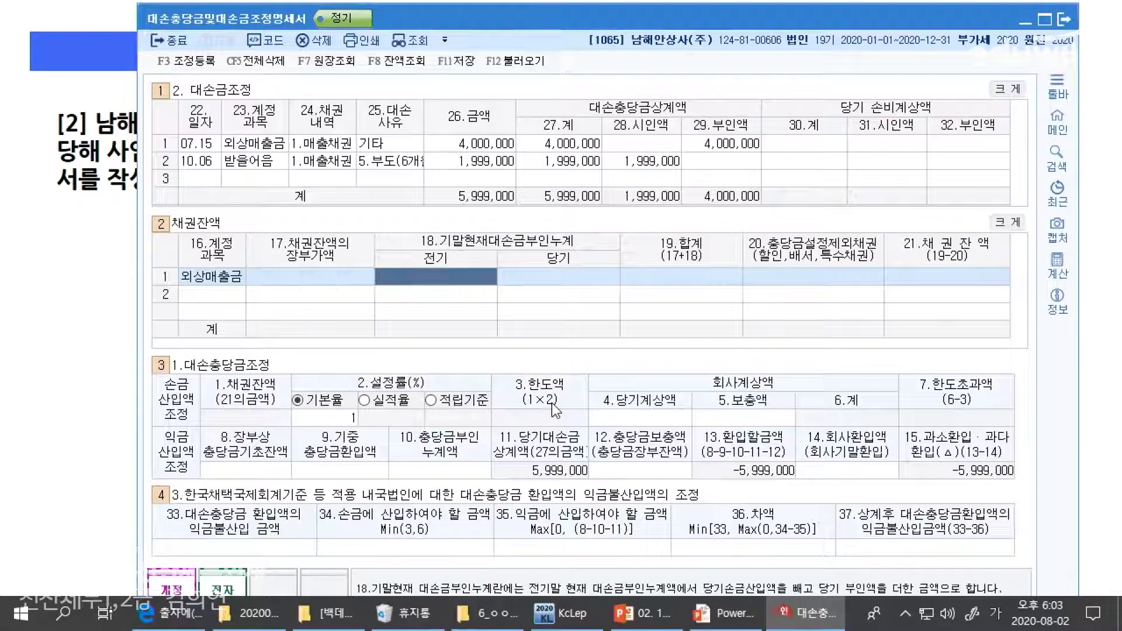
text(476000000)
key(Return)
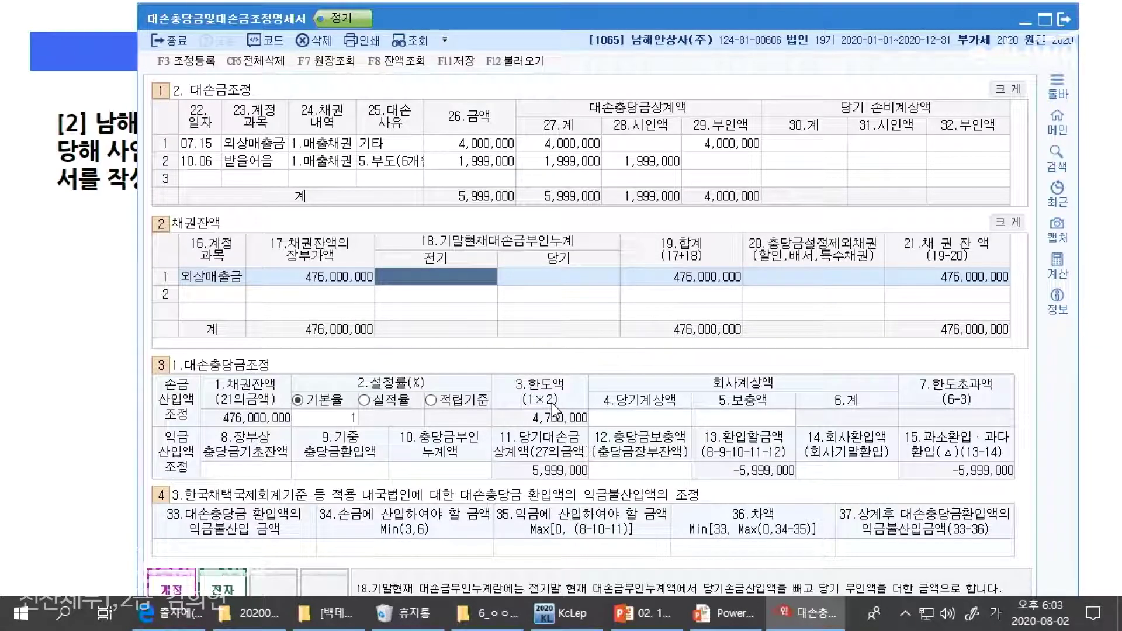
key(Return)
key(Return)
key(Return)
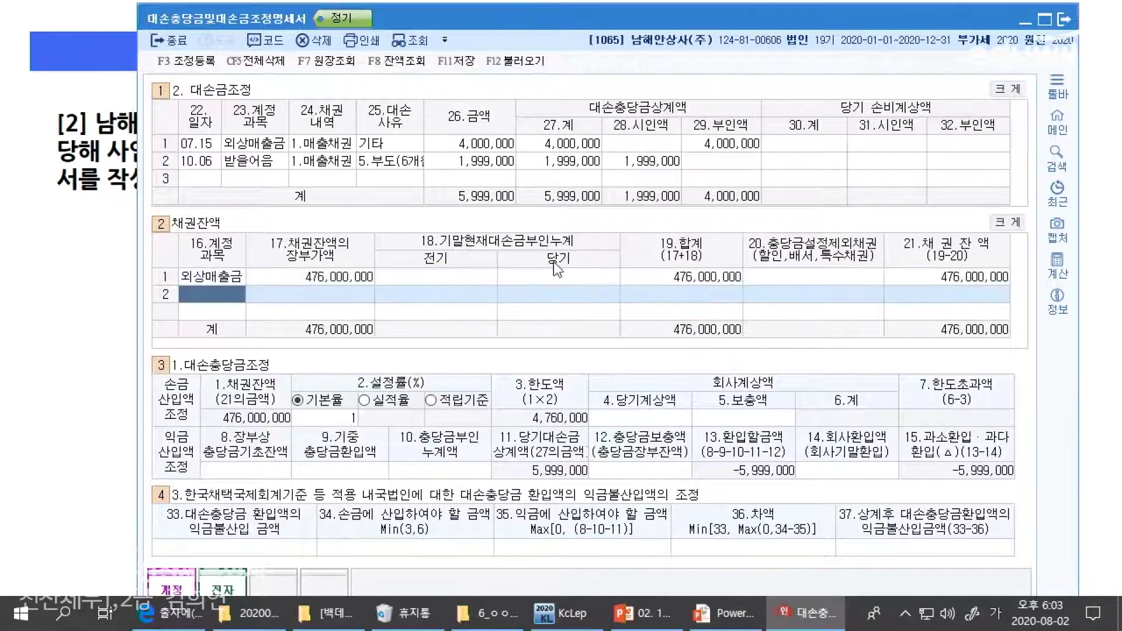
Enter 4,000,000 as the 당기 기말현재대손금부인누계 of the 외상매출금 row in 채권잔액, consulting the problem slide
click(562, 279)
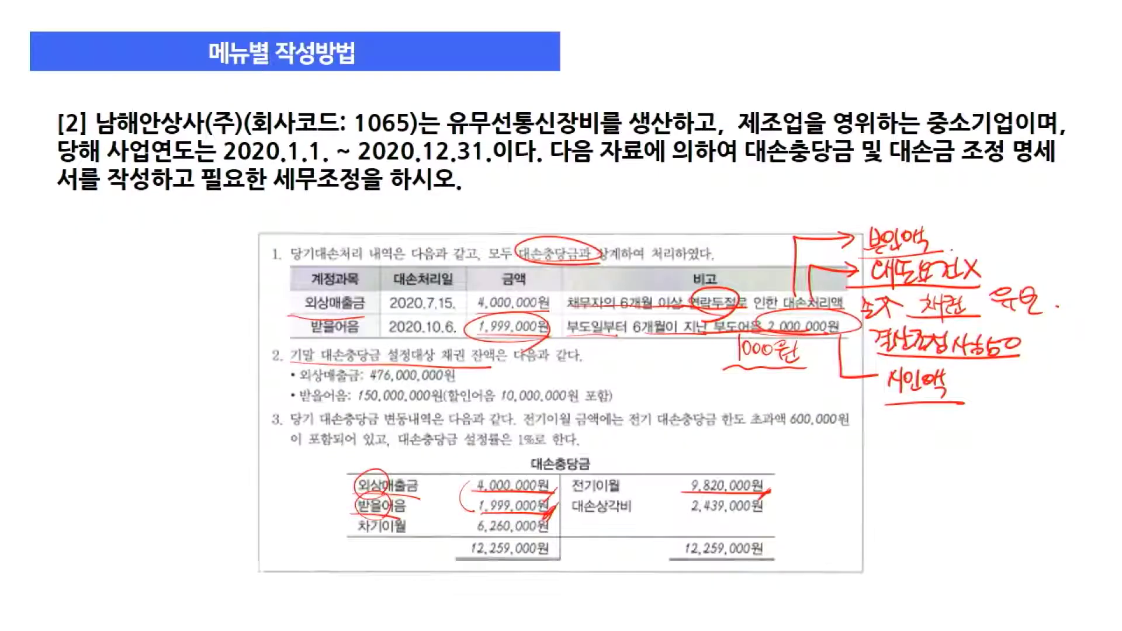
key(alt+Tab)
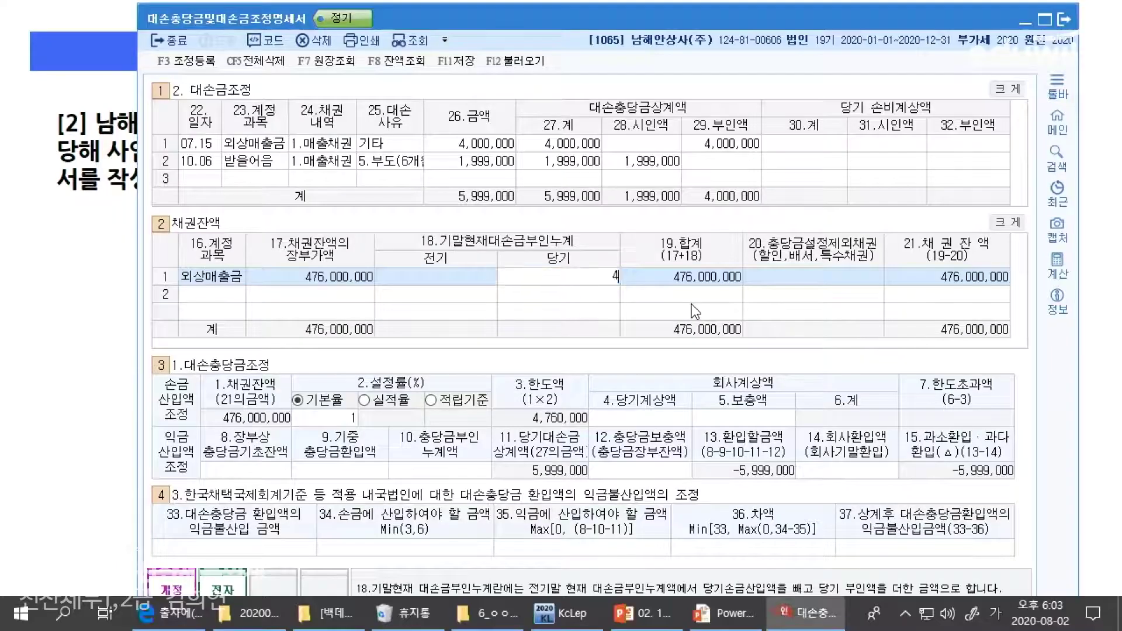
text(4000000)
key(Return)
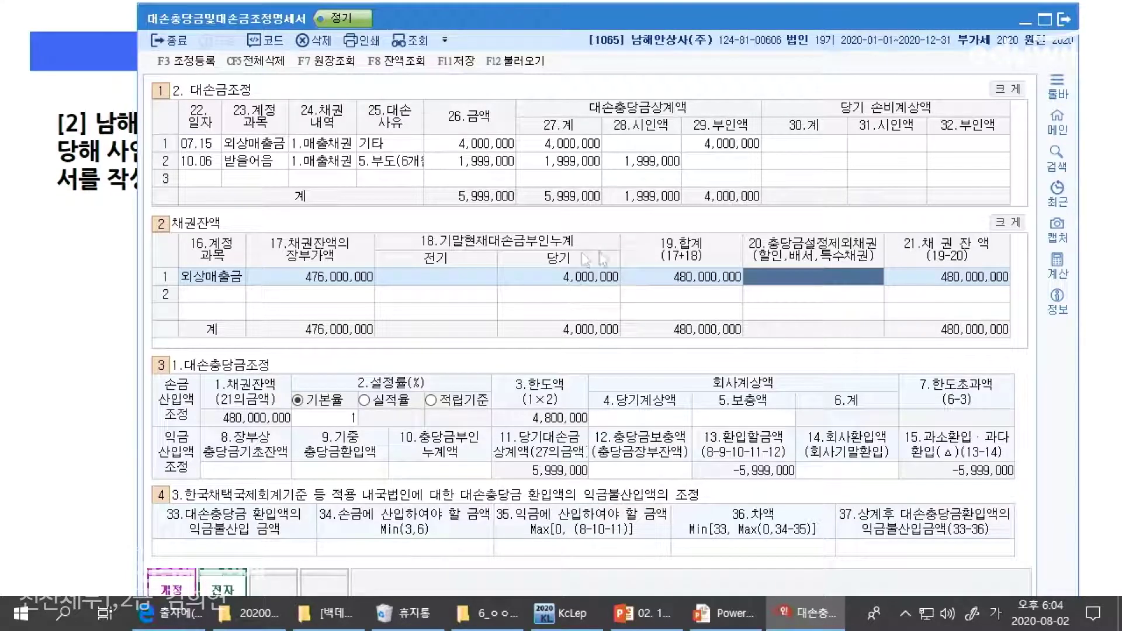
On the problem slide, underline the 할인어음 10,000,000원 포함 note and handwrite an underlined 설정제외채권 beside it
key(alt+Tab)
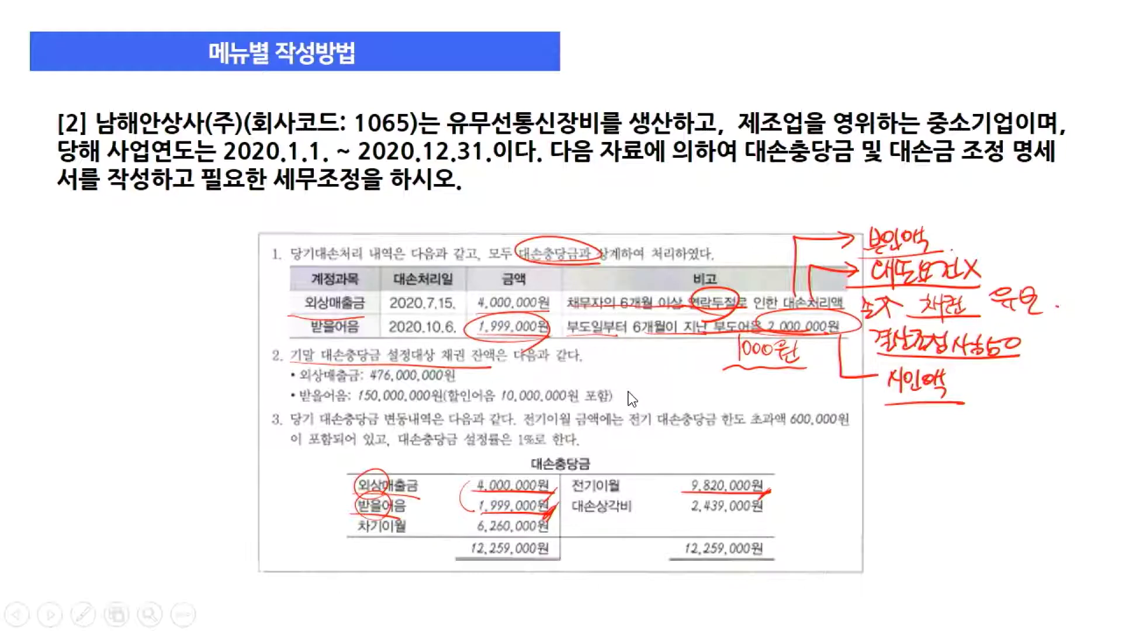
key(ctrl+p)
drag(452, 403, 617, 403)
mouse_move(621, 386)
mouse_down()
mouse_move(623, 404)
mouse_move(647, 403)
mouse_up()
mouse_move(657, 393)
mouse_down()
mouse_move(665, 407)
mouse_move(699, 408)
mouse_move(738, 390)
mouse_move(752, 409)
mouse_up()
drag(611, 419, 760, 409)
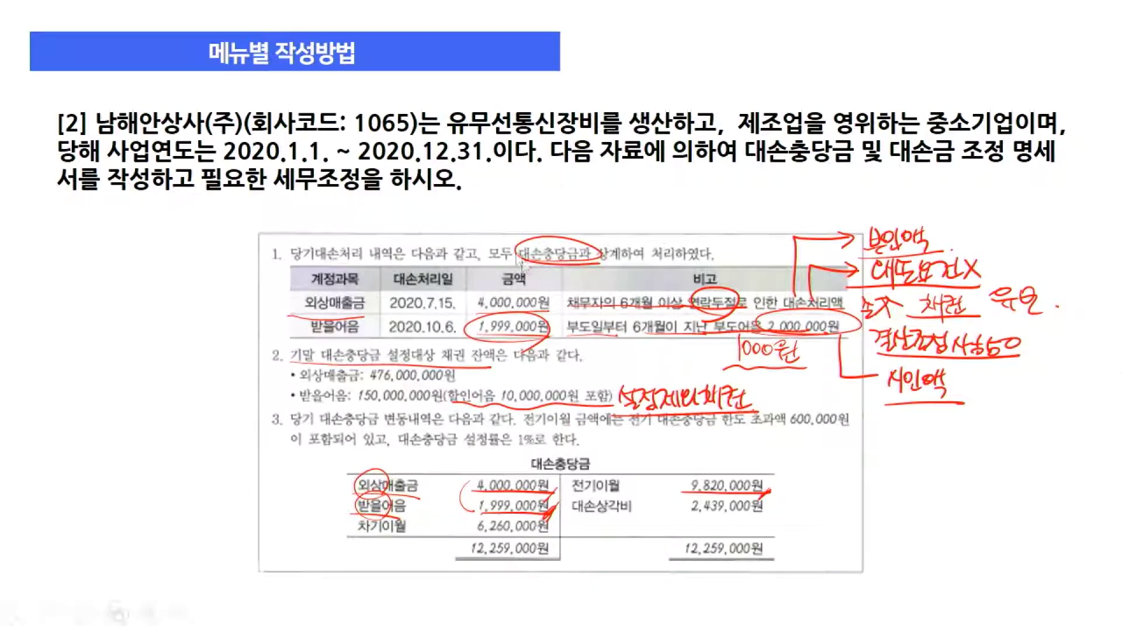
Switch back to KcLep and add a 받을어음 row to 채권잔액 with 장부가액 150,000,000
key(alt+Tab)
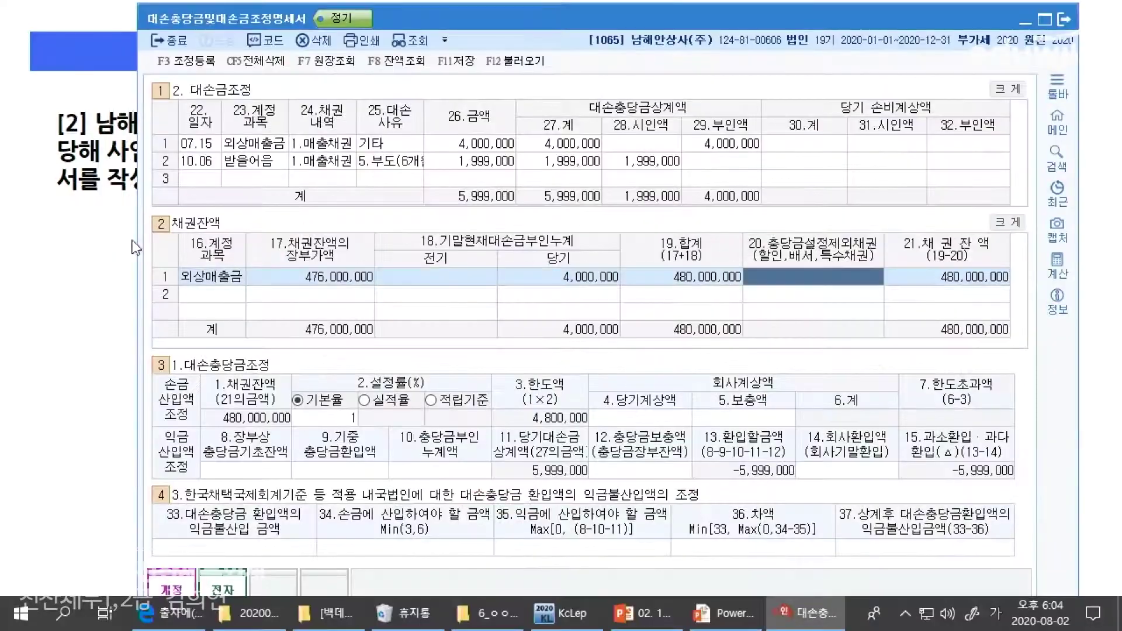
click(204, 293)
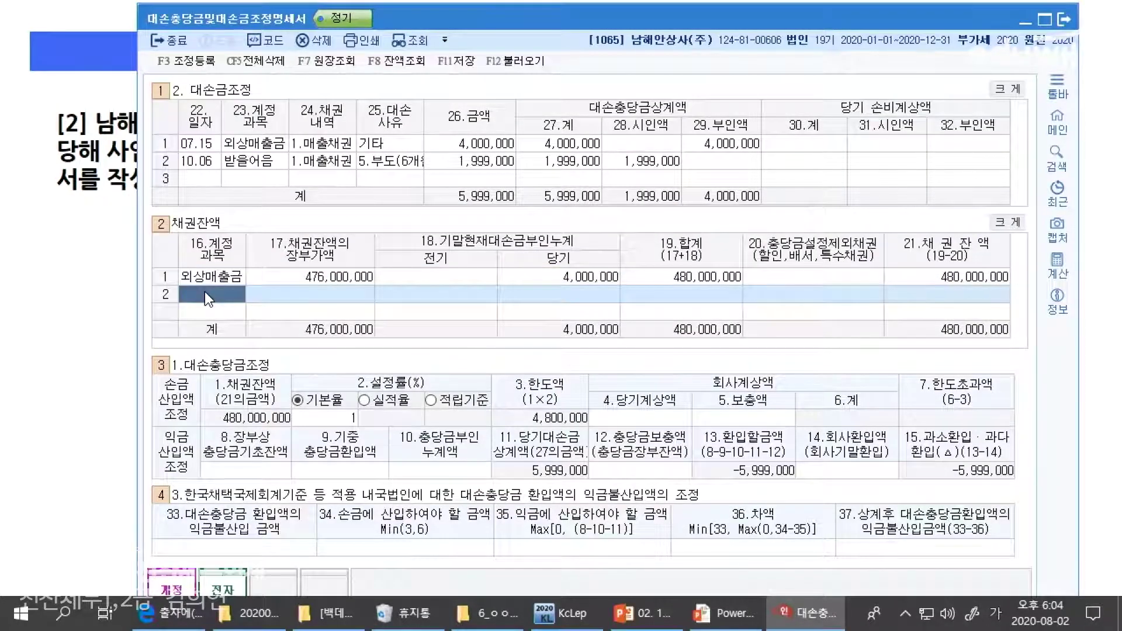
key(F2)
text(받을어음)
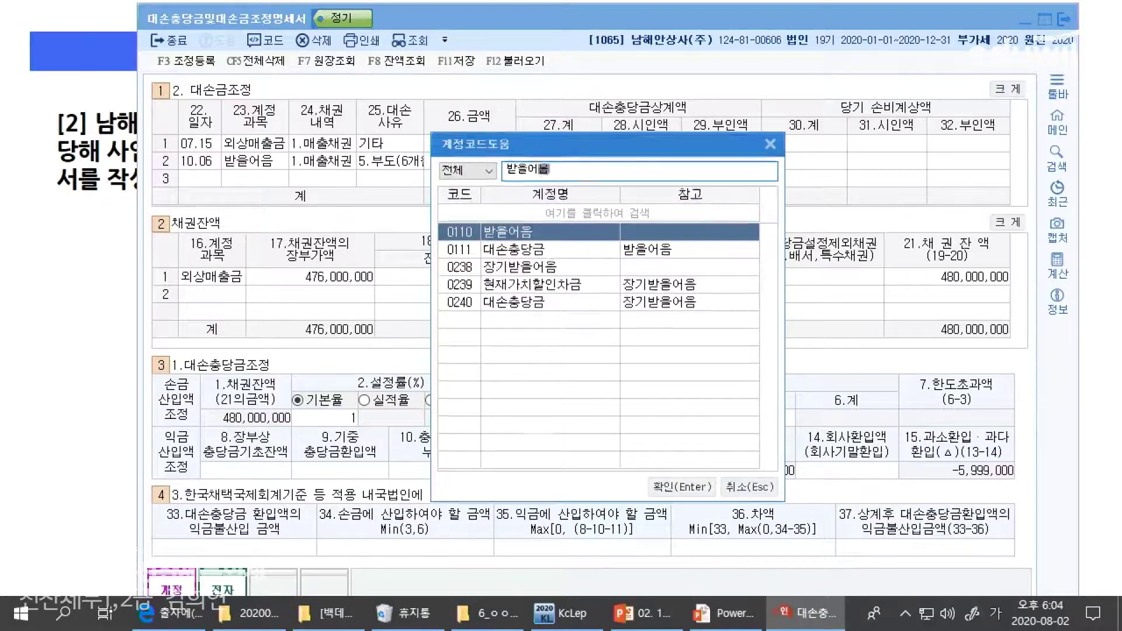
key(alt+Tab)
key(alt+Tab)
text(150000000)
key(Return)
key(Return)
key(Return)
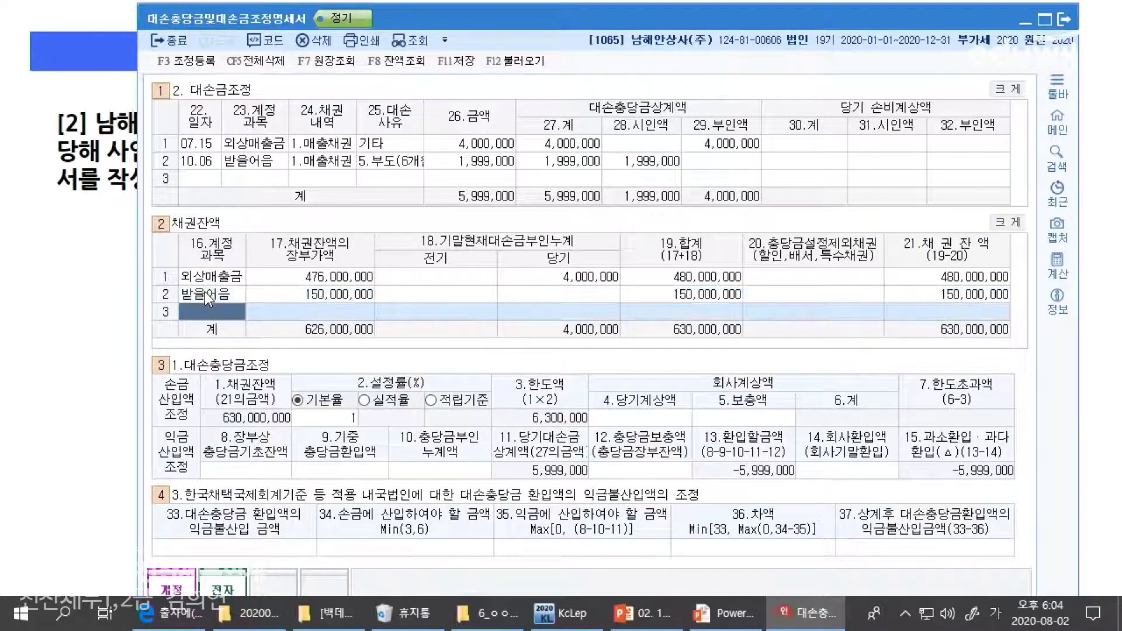
Enter 10,000,000 as the 충당금설정제외채권 of the 받을어음 row in 채권잔액
click(761, 295)
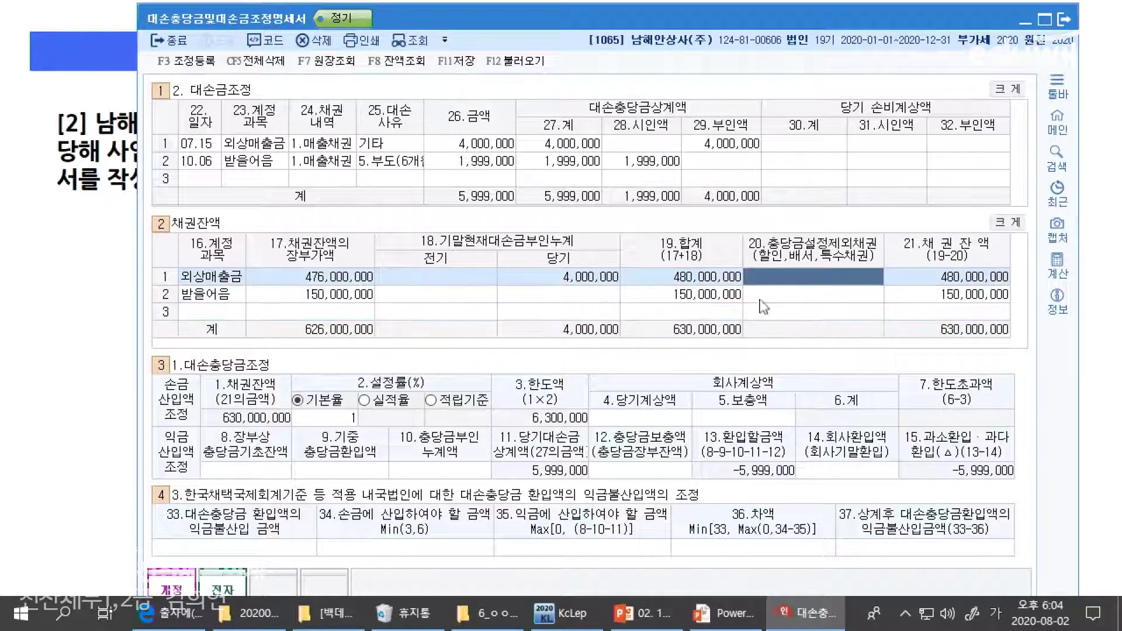
text(10,000,000)
key(Return)
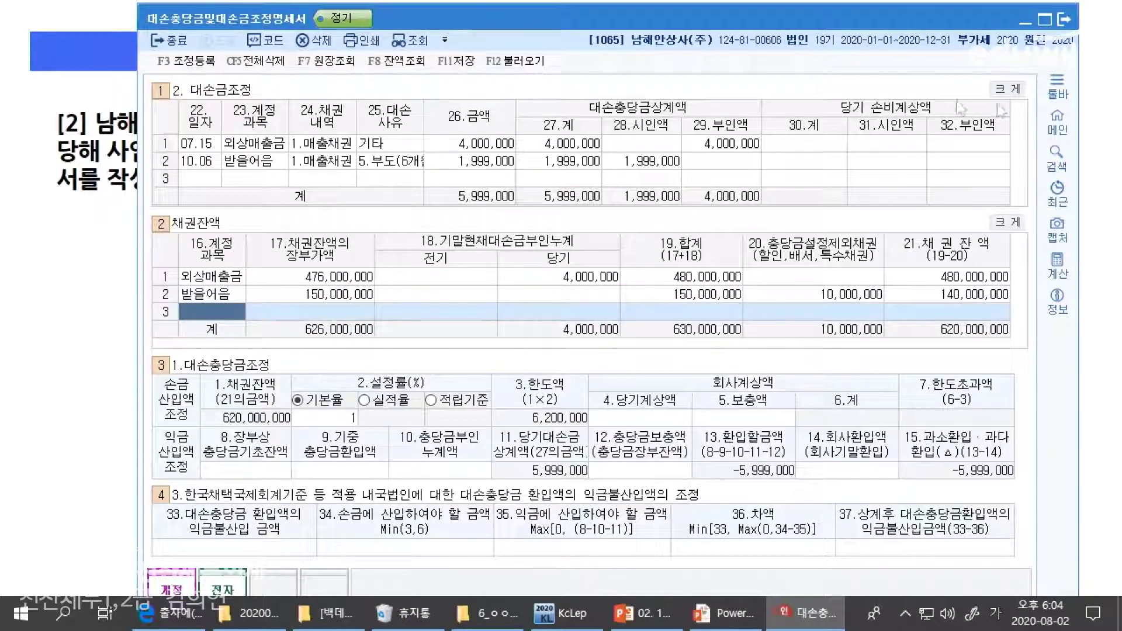
click(561, 277)
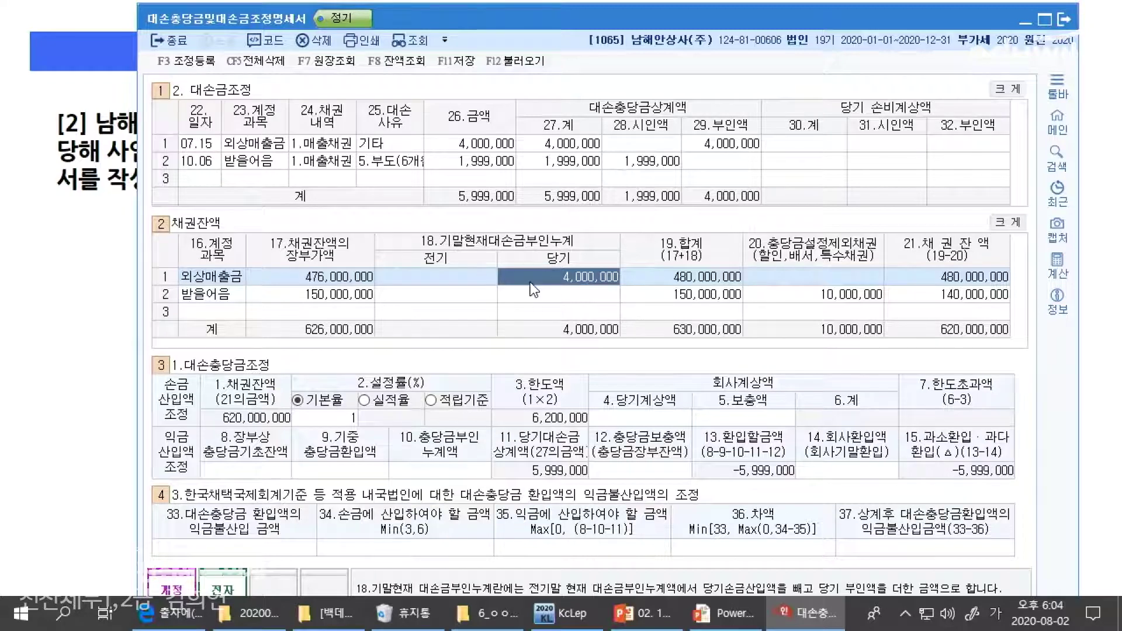
click(443, 278)
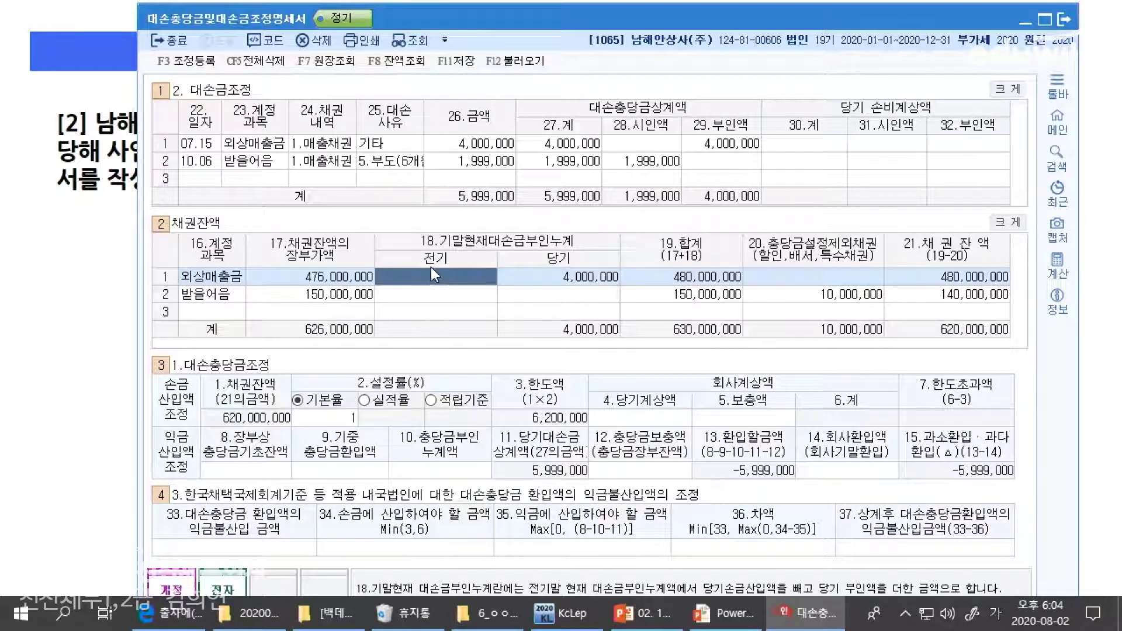
click(568, 262)
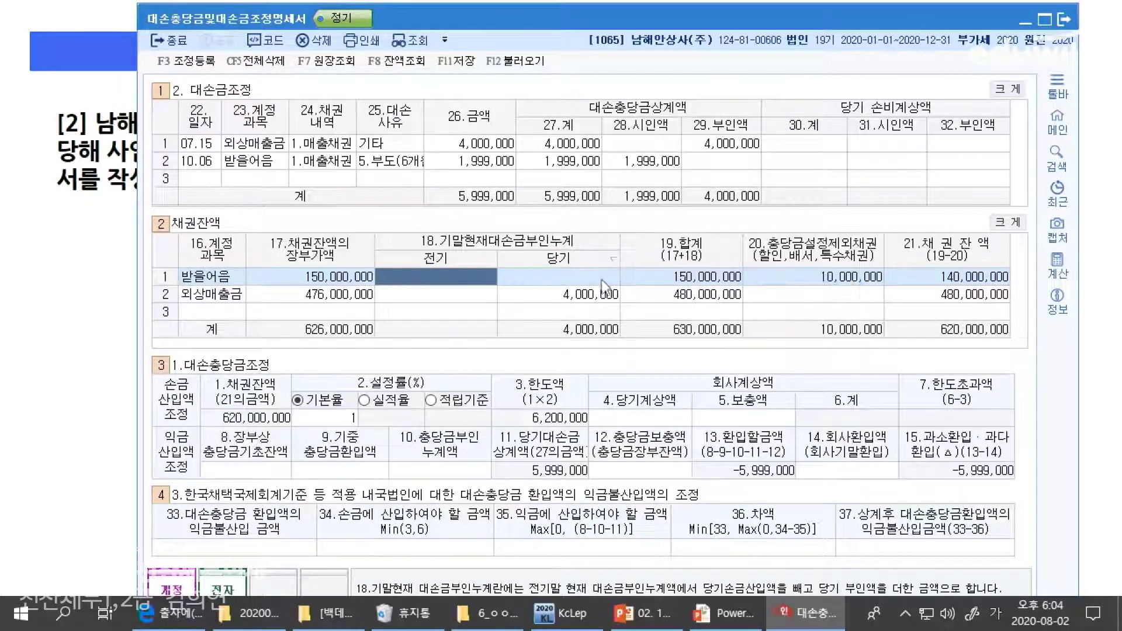
click(593, 252)
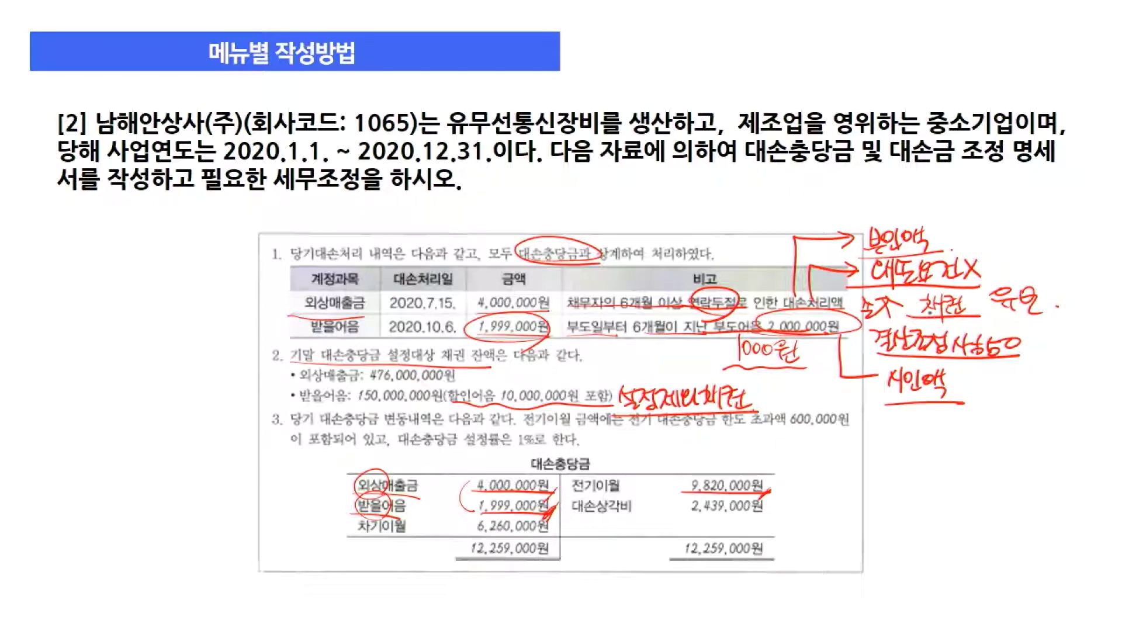
On the problem slide, frame the 대손요건X and 채권 notes, handwrite I/S 대손금 and B/S 채권, and add a connected 1.대손금 note
mouse_move(988, 276)
mouse_down()
mouse_move(870, 257)
mouse_move(979, 295)
mouse_move(903, 295)
mouse_move(1049, 285)
mouse_move(854, 324)
mouse_up()
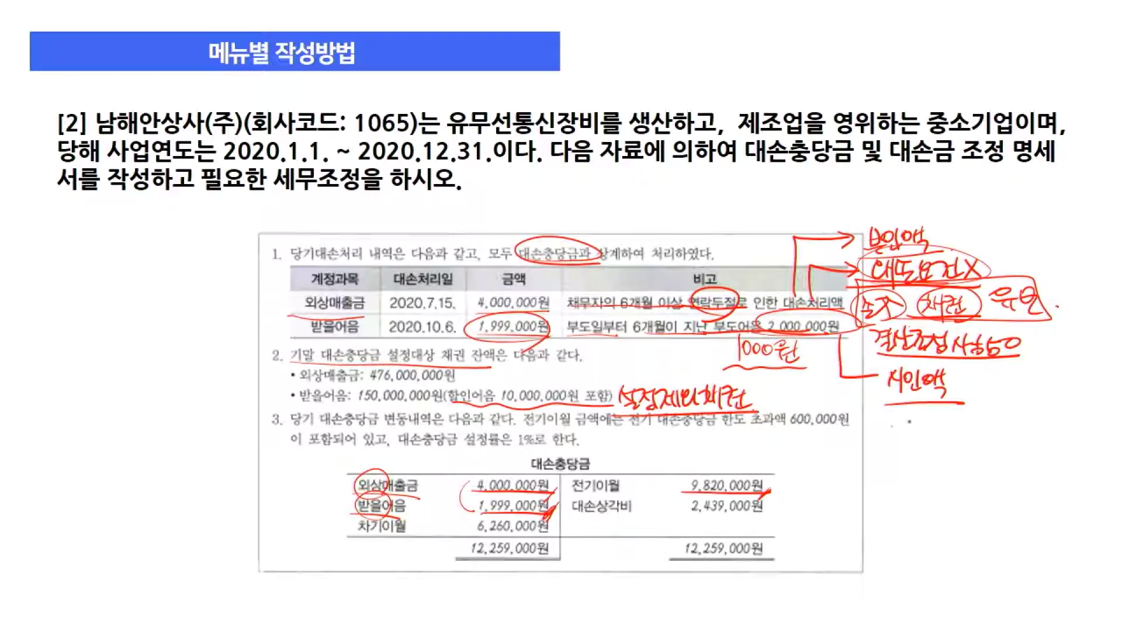
drag(916, 425, 911, 453)
drag(934, 429, 920, 446)
drag(947, 423, 955, 452)
drag(962, 427, 1002, 450)
drag(907, 480, 910, 501)
mouse_move(928, 474)
mouse_down()
mouse_move(929, 486)
mouse_move(965, 503)
mouse_up()
drag(970, 473, 983, 481)
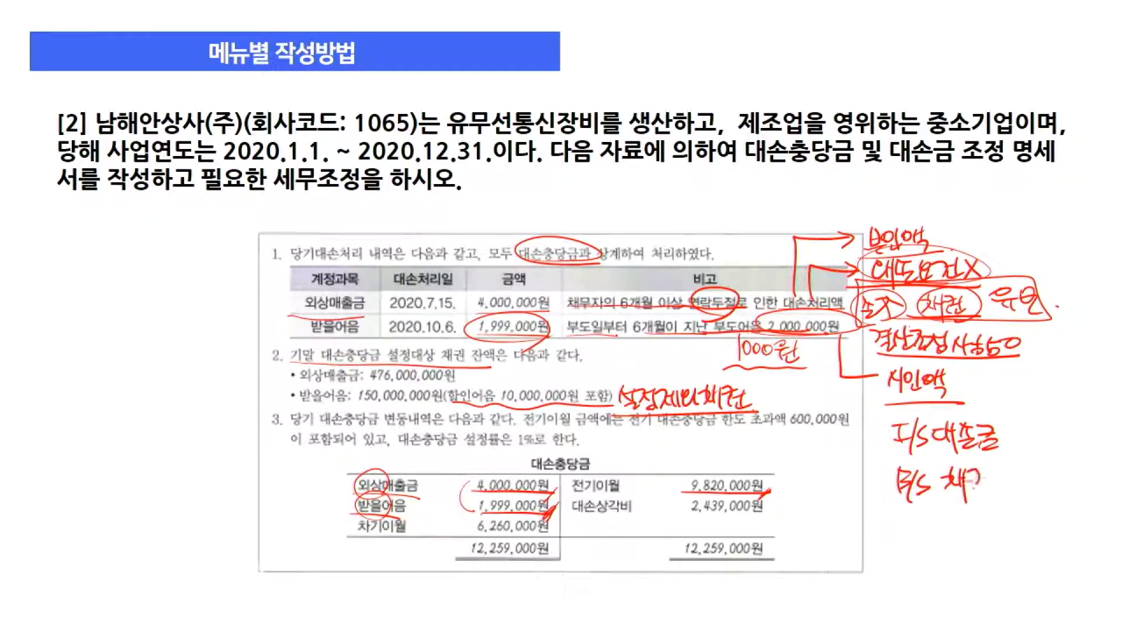
drag(992, 437, 980, 499)
drag(851, 522, 1017, 516)
drag(991, 190, 994, 215)
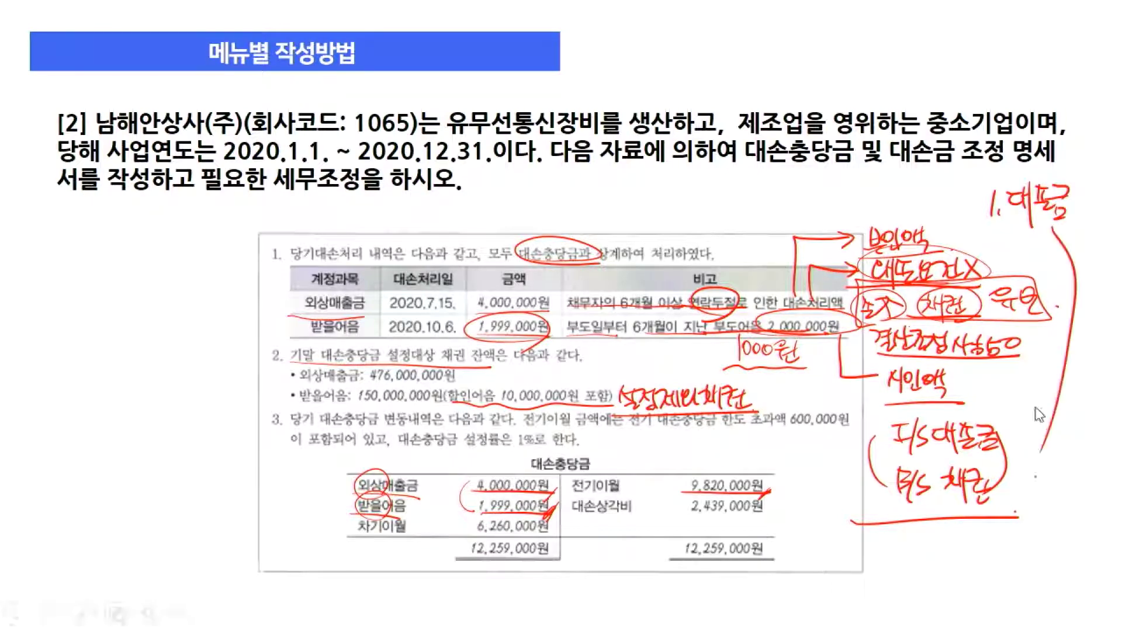
On the problem slide, underline the sentences of item 3, circle and star 600,000원, and circle the 1% 설정률
key(alt+Tab)
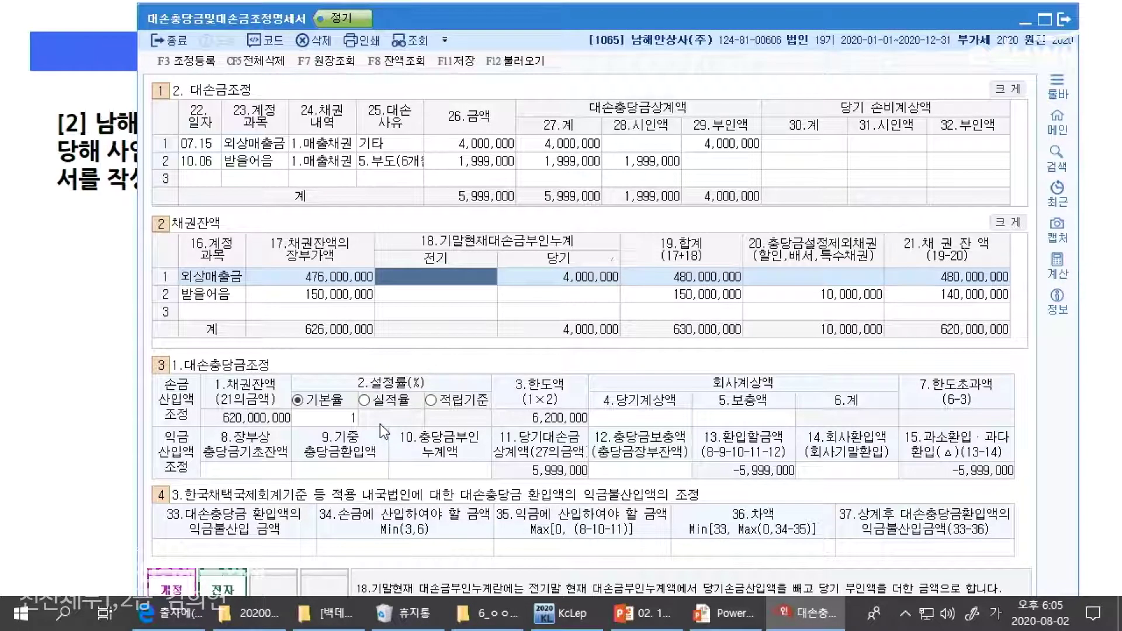
key(alt+Tab)
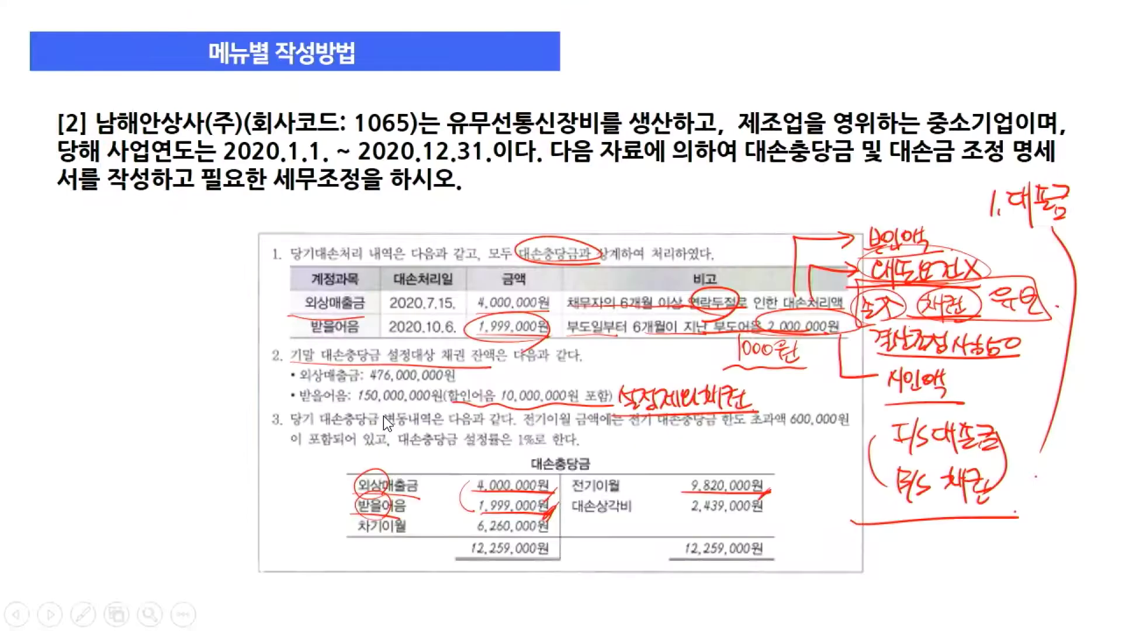
key(ctrl+p)
mouse_move(397, 453)
mouse_down()
mouse_move(586, 452)
mouse_move(636, 426)
mouse_up()
mouse_move(290, 430)
mouse_down()
mouse_move(528, 418)
mouse_move(843, 429)
mouse_move(809, 401)
mouse_move(783, 421)
mouse_move(818, 398)
mouse_up()
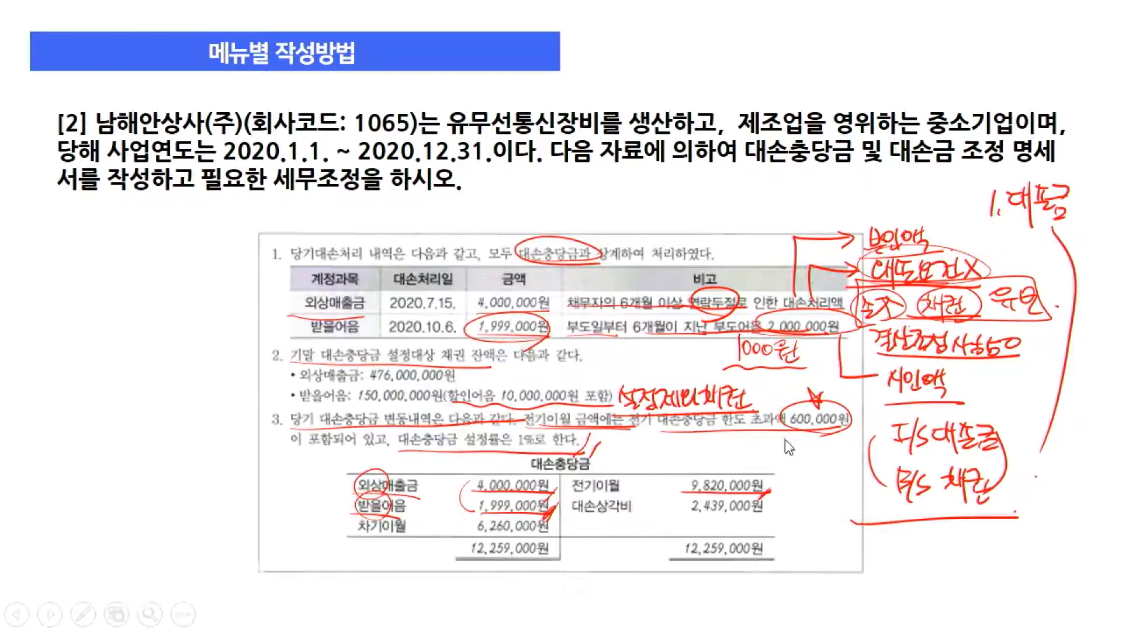
drag(529, 437, 544, 430)
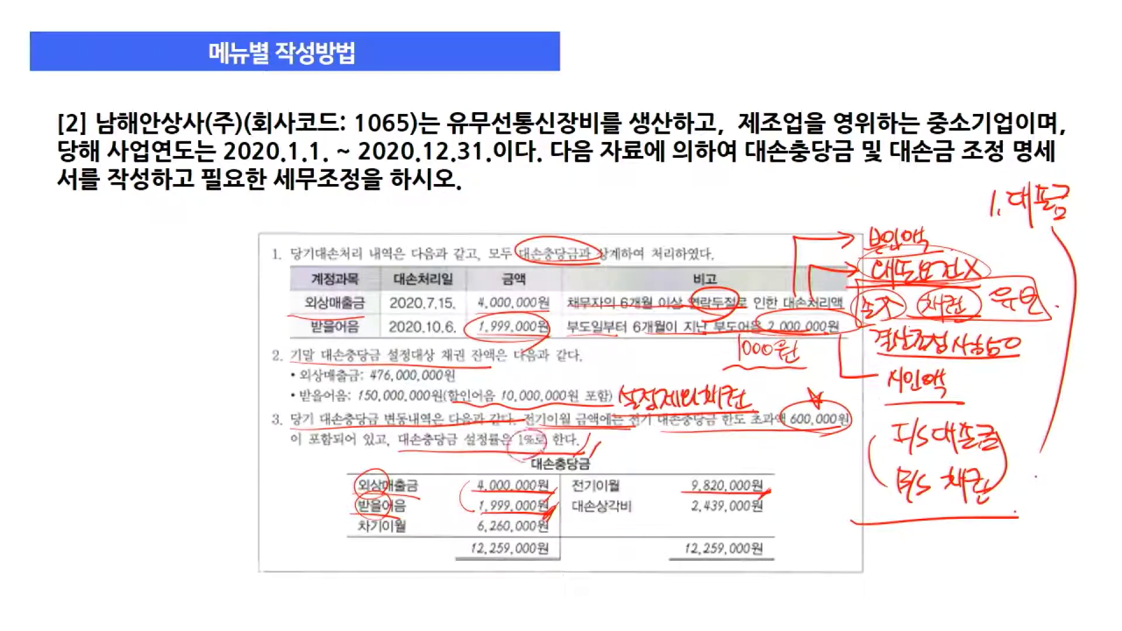
Switch to KcLep and enter 2,439,000 as the 당기계상액 in 대손충당금조정, consulting the problem slide
key(alt+Tab)
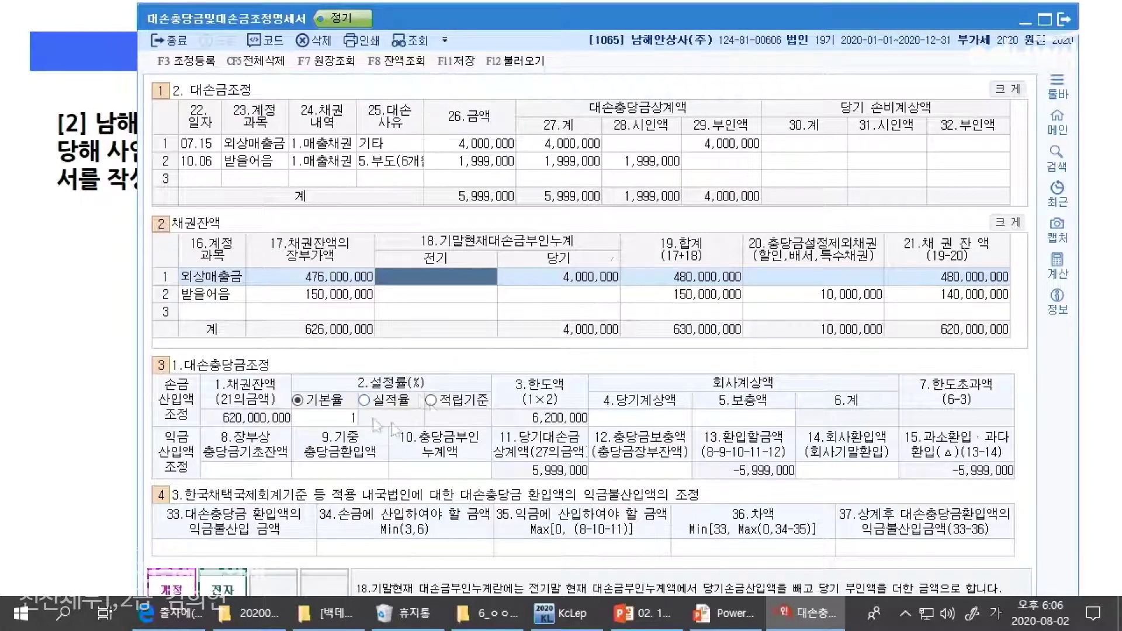
key(alt+Tab)
key(alt+Tab)
click(642, 418)
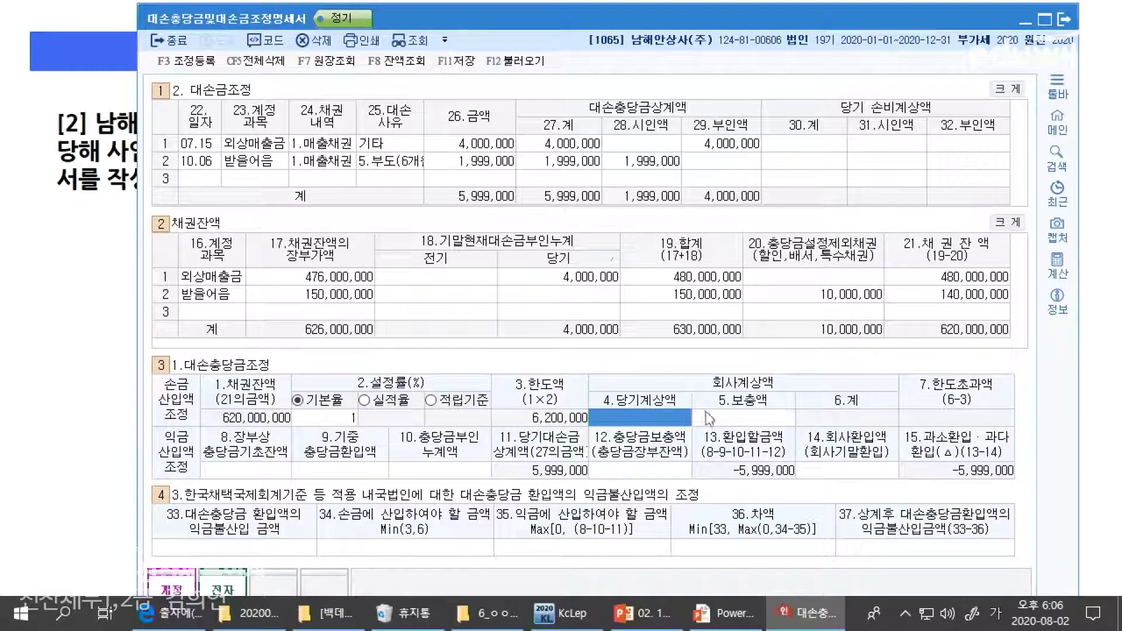
key(alt+Tab)
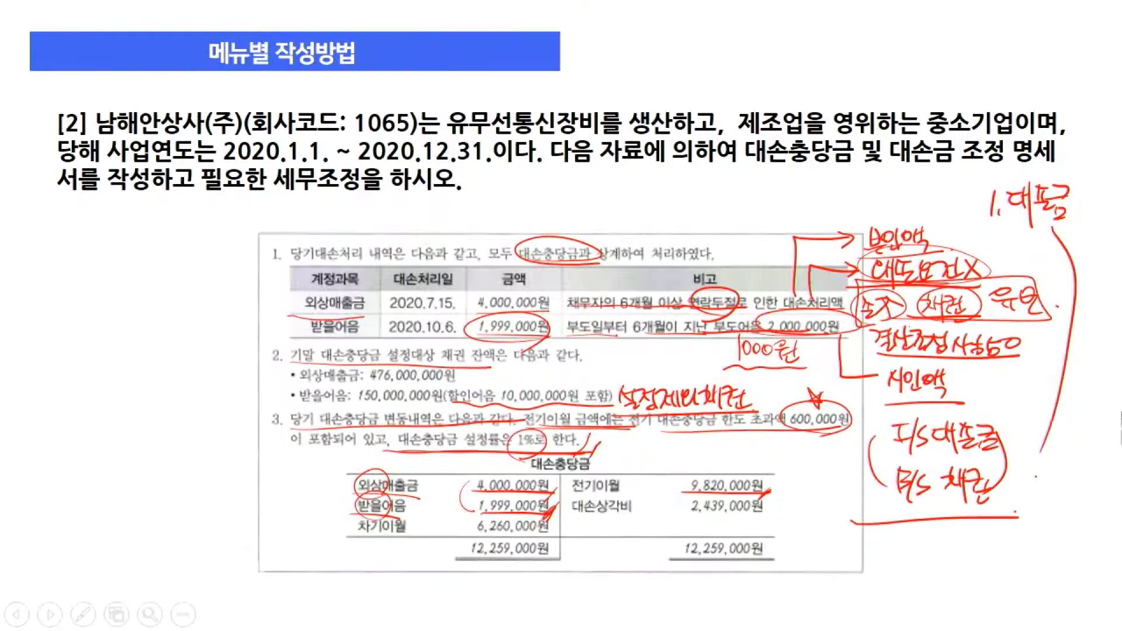
key(alt+Tab)
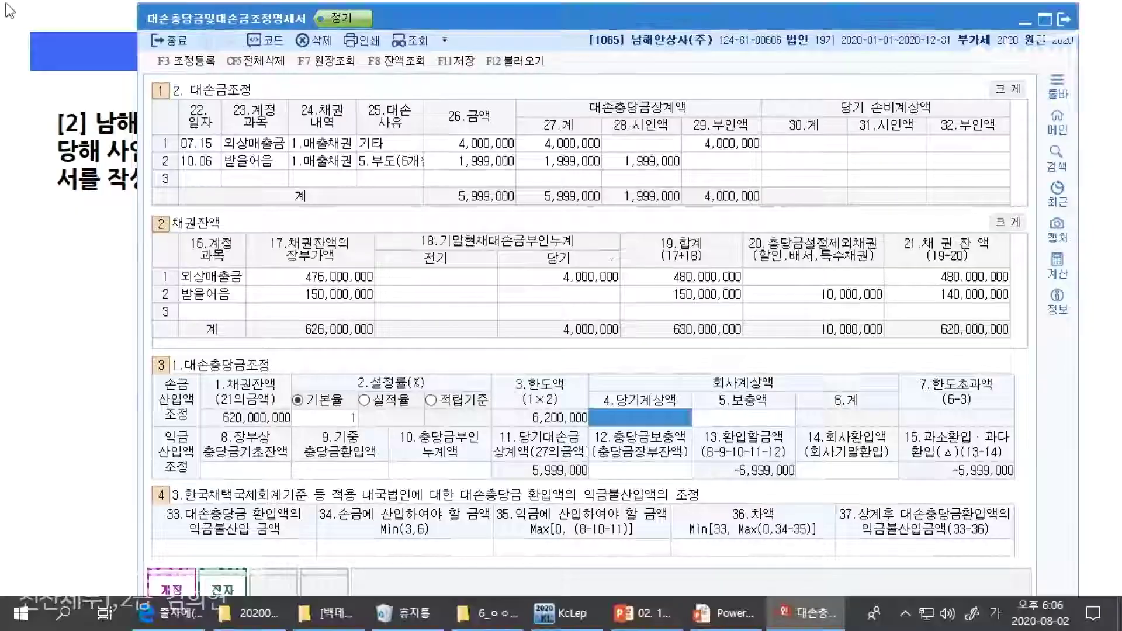
text(2439000)
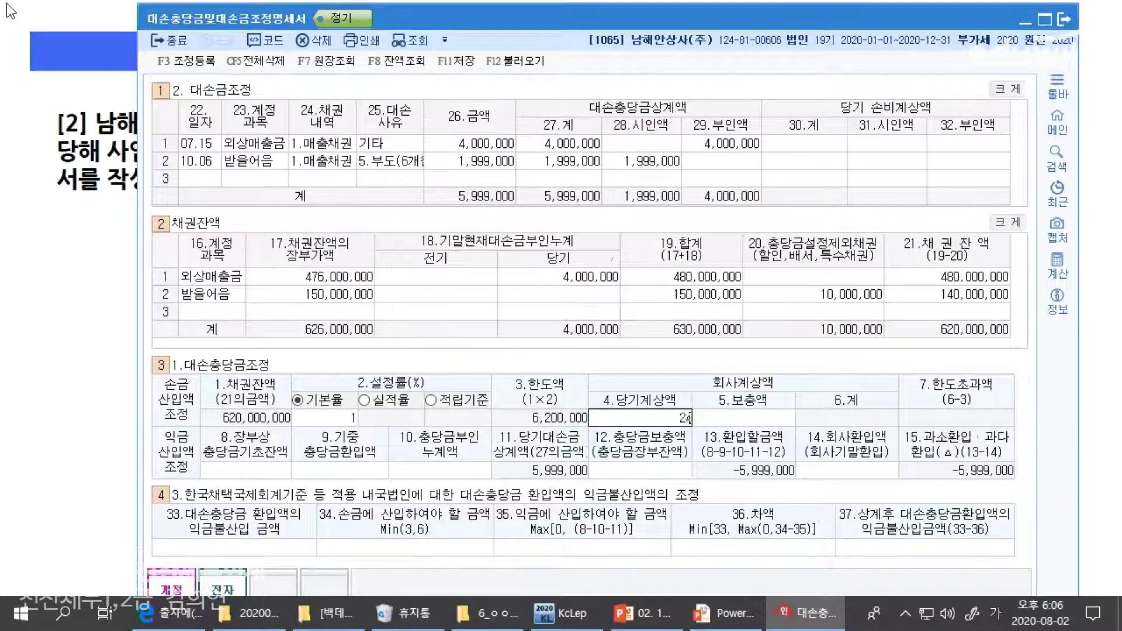
key(Return)
On the problem slide, underline 6,260,000원, circle 2,439,000원, and handwrite the calculation 6,260,000−2,439,000=3,821,000
key(alt+Tab)
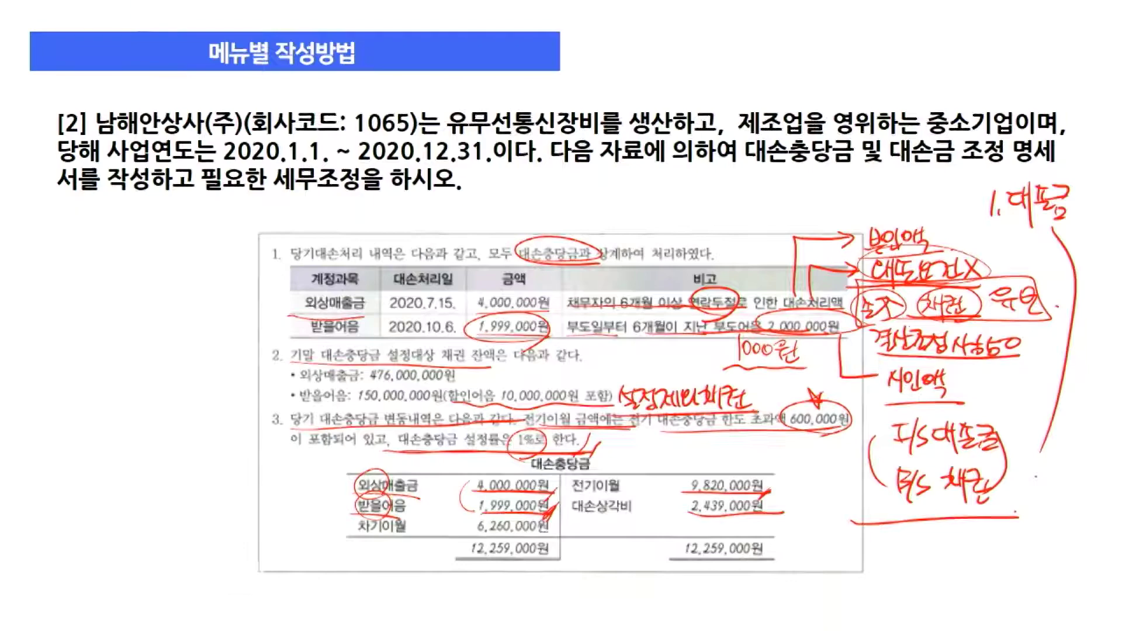
drag(463, 531, 487, 527)
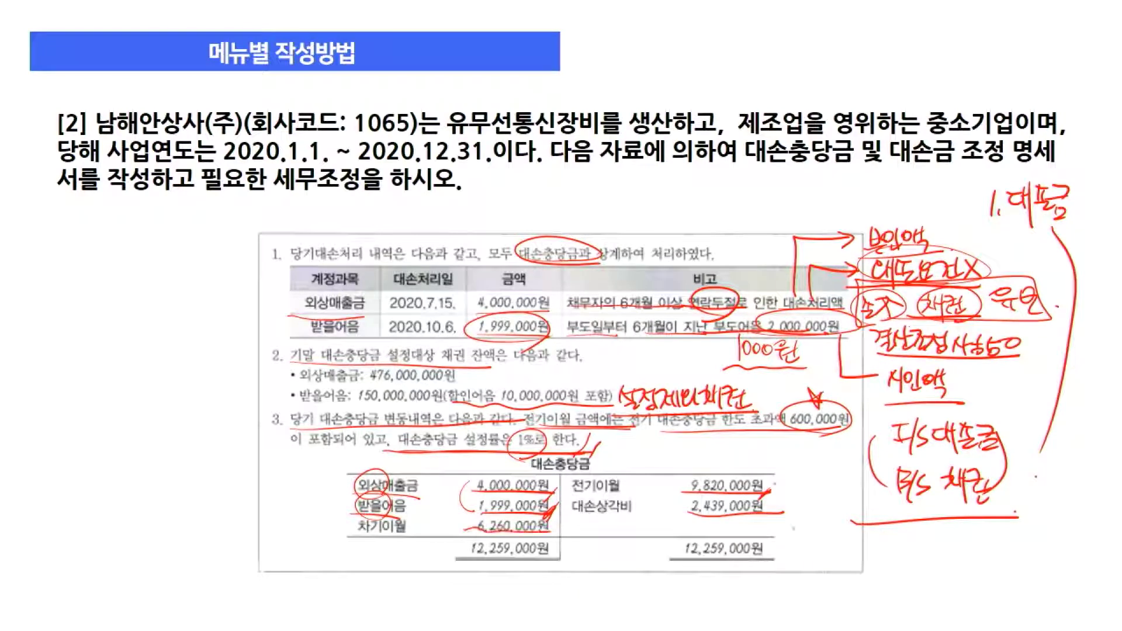
drag(837, 563, 842, 583)
mouse_move(847, 565)
mouse_down()
mouse_move(844, 575)
mouse_move(893, 568)
mouse_up()
drag(912, 572, 928, 570)
drag(766, 496, 779, 513)
drag(973, 562, 974, 579)
drag(985, 564, 995, 563)
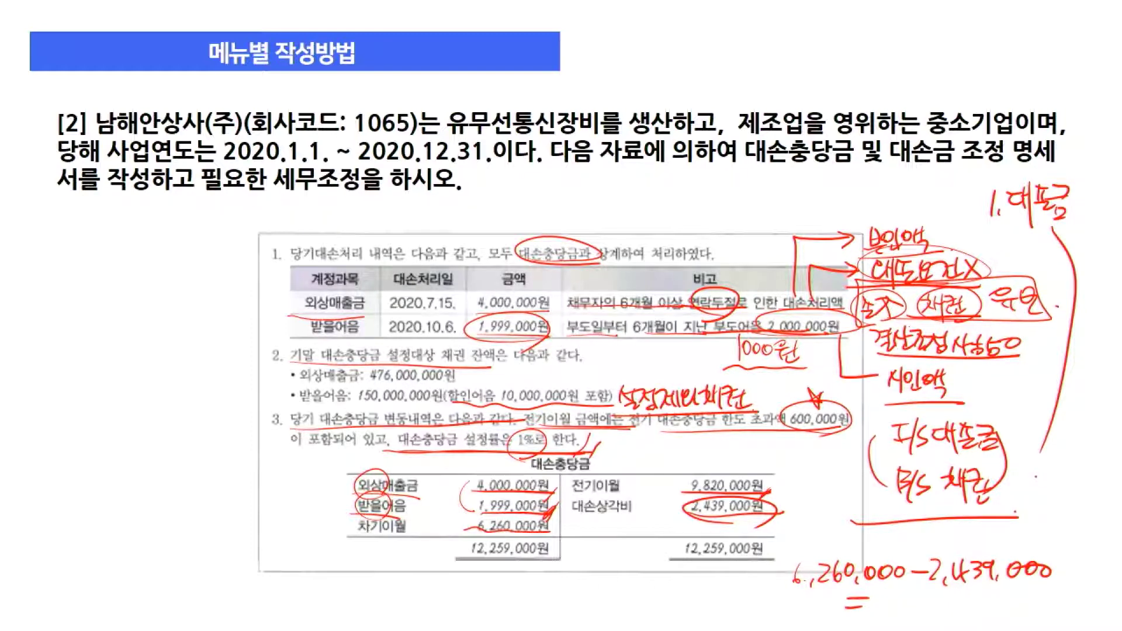
mouse_move(922, 596)
mouse_down()
mouse_move(917, 608)
mouse_move(1005, 611)
mouse_up()
drag(892, 616, 993, 624)
Back in KcLep, enter 3,821,000 as the 보충액 in 대손충당금조정
key(alt+Tab)
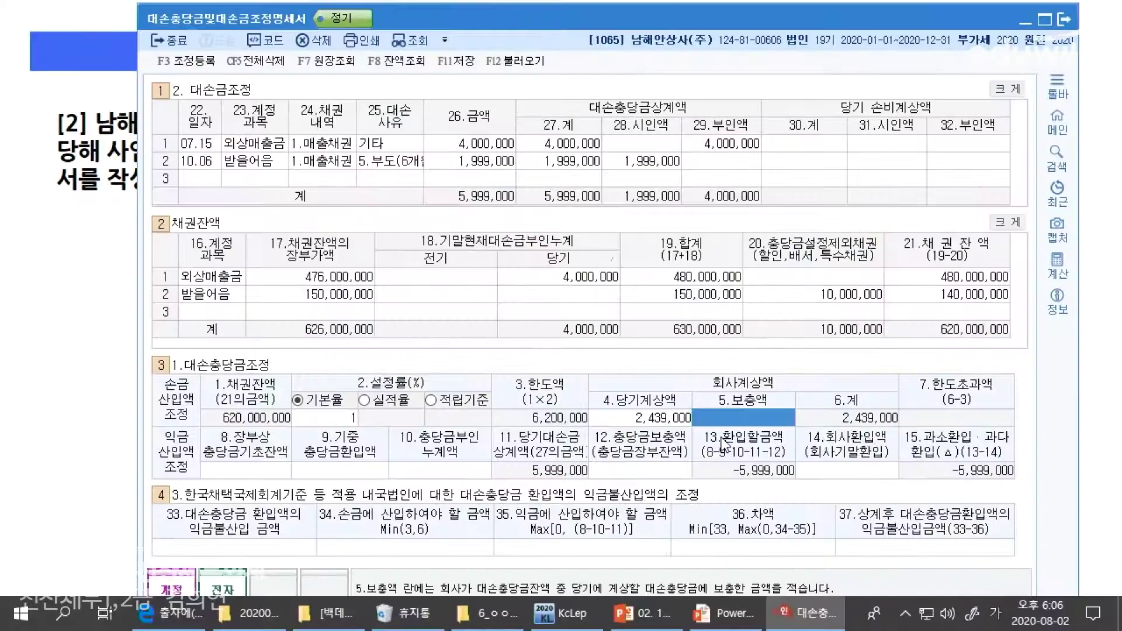
text(3821000)
key(Return)
key(Up)
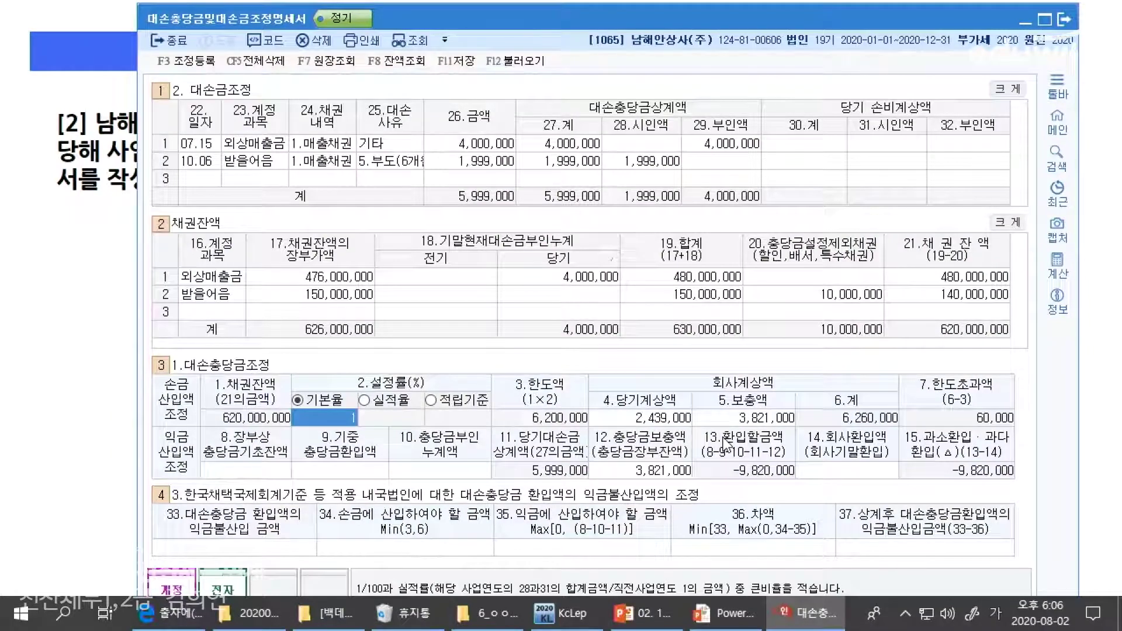
key(Return)
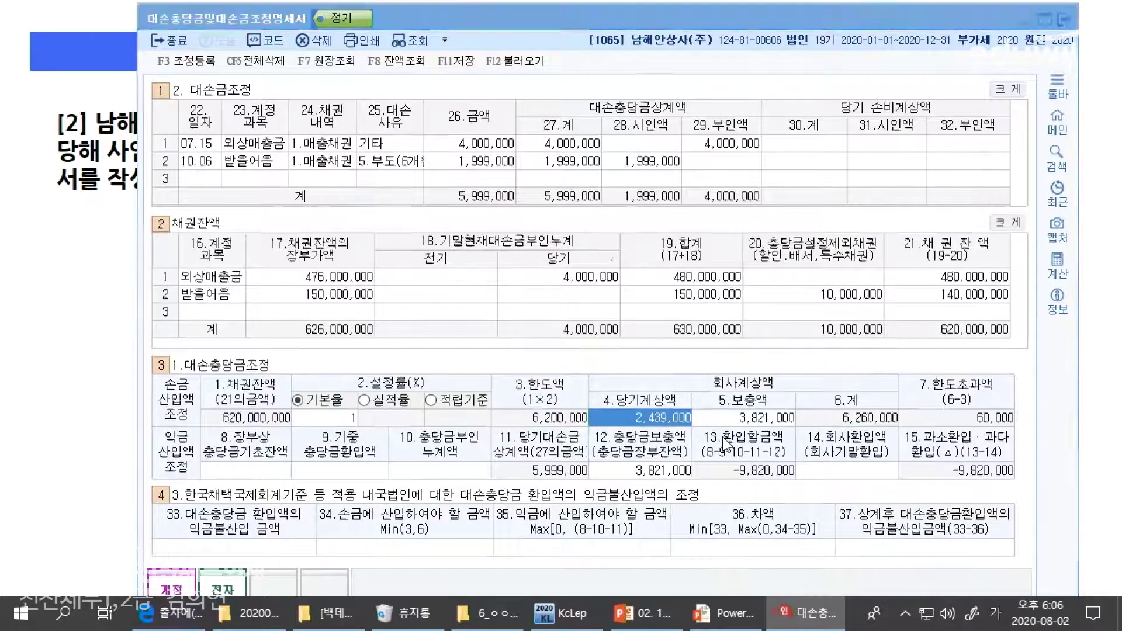
On the problem slide, circle the 차기이월 amount 6,260,000원 and mark the 차기이월 and 대손상각비 lines with linked boxes
key(alt+Tab)
key(alt+Tab)
key(alt+Tab)
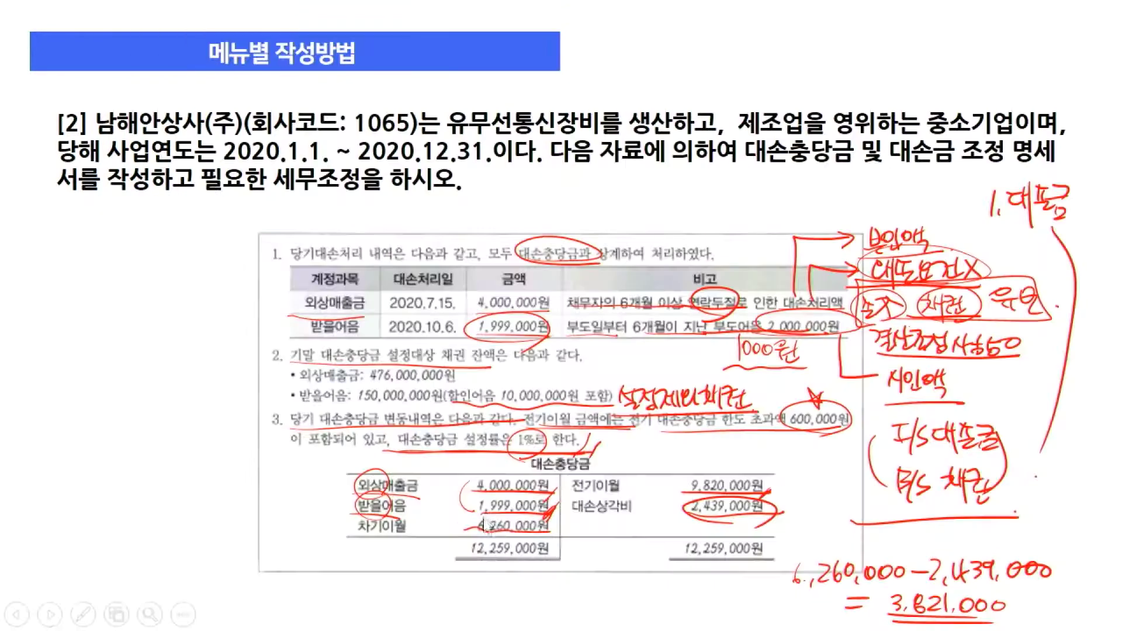
click(485, 524)
key(Left)
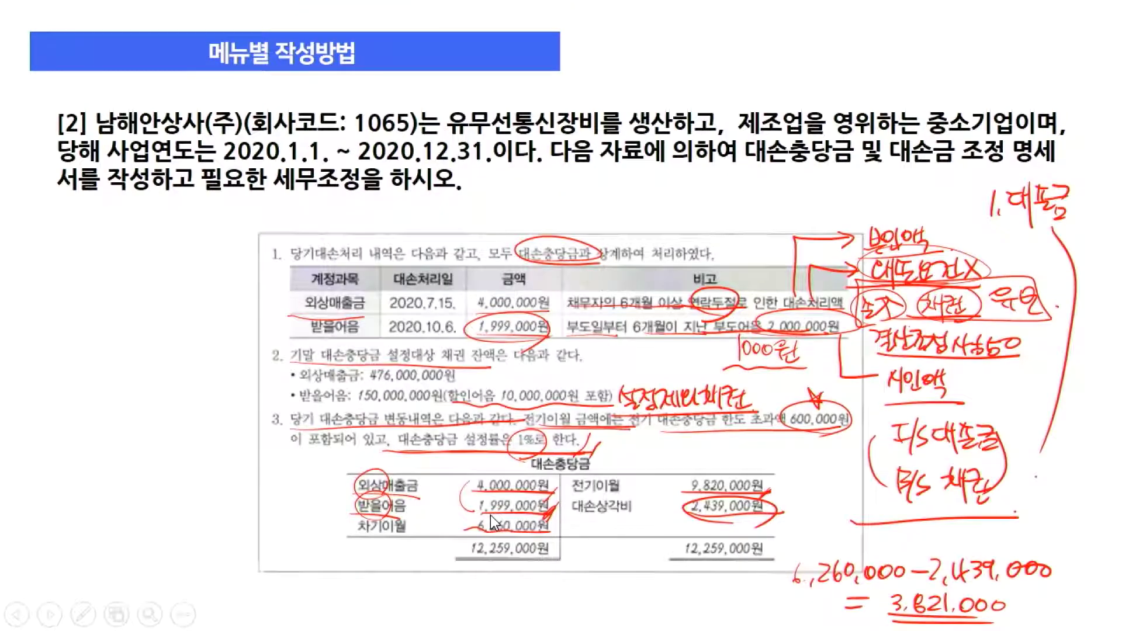
mouse_move(525, 517)
mouse_down()
mouse_move(488, 537)
mouse_move(544, 519)
mouse_up()
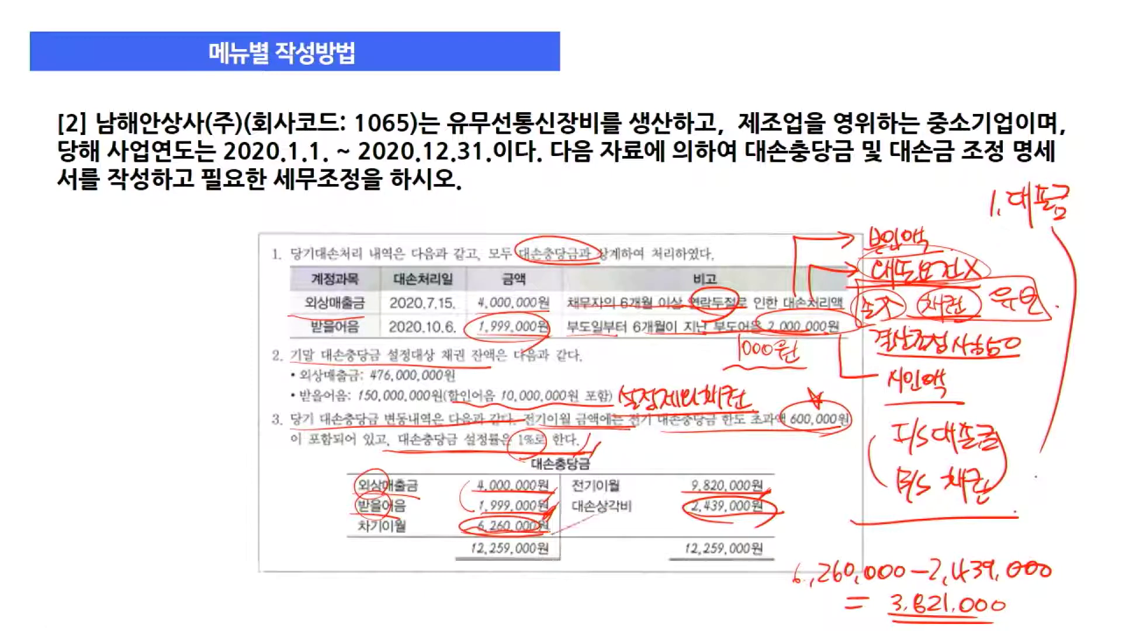
mouse_move(567, 519)
mouse_down()
mouse_move(759, 494)
mouse_move(579, 499)
mouse_up()
mouse_move(356, 537)
mouse_down()
mouse_move(546, 535)
mouse_move(350, 517)
mouse_move(387, 542)
mouse_up()
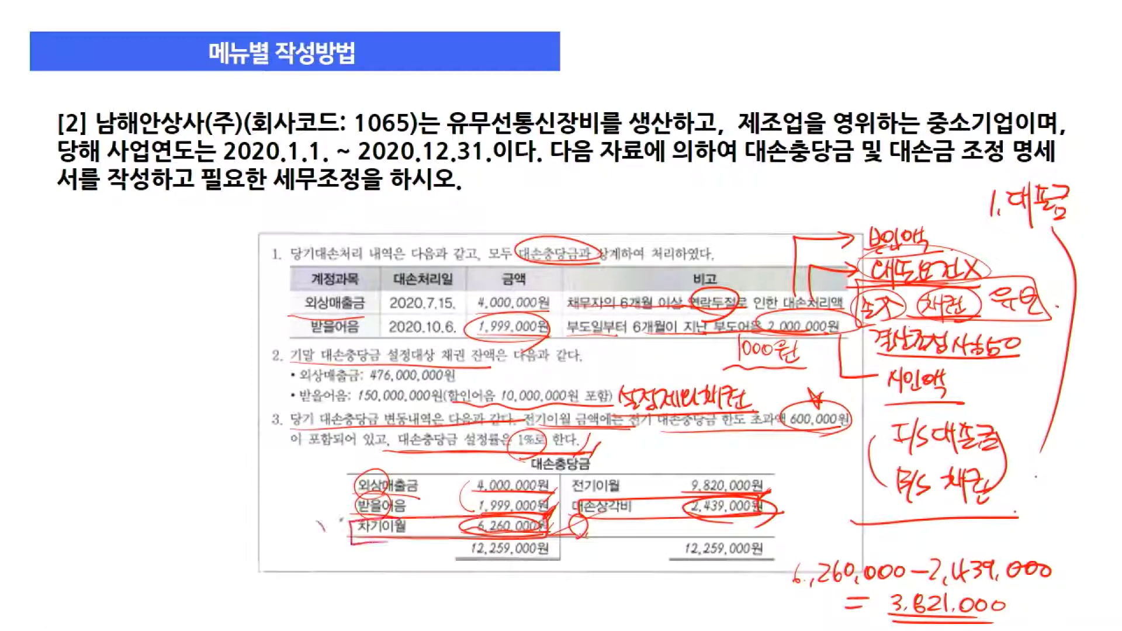
drag(551, 541, 637, 509)
Switch to KcLep and enter 9,820,000 as the 장부상 충당금기초잔액 in 대손충당금조정, consulting the problem slide
key(alt+Tab)
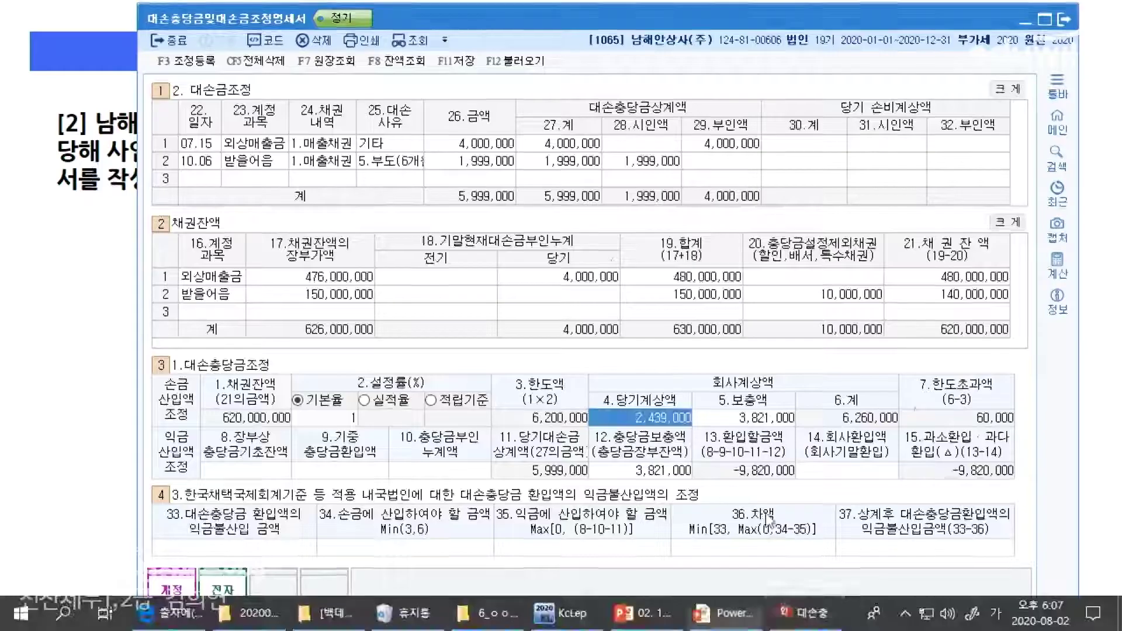
click(763, 422)
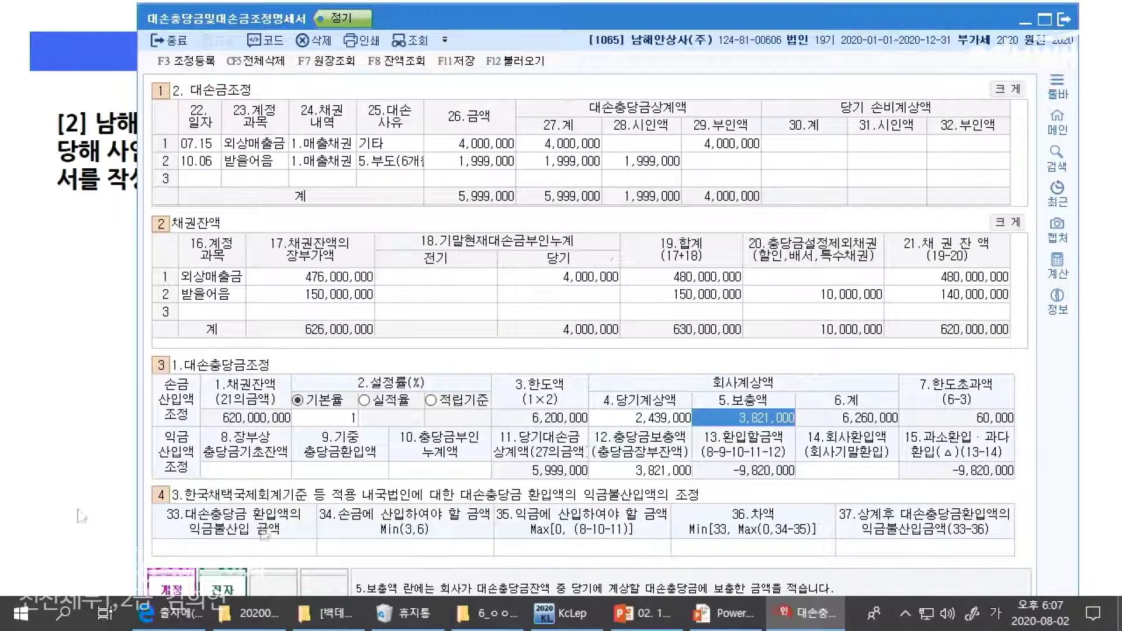
click(256, 475)
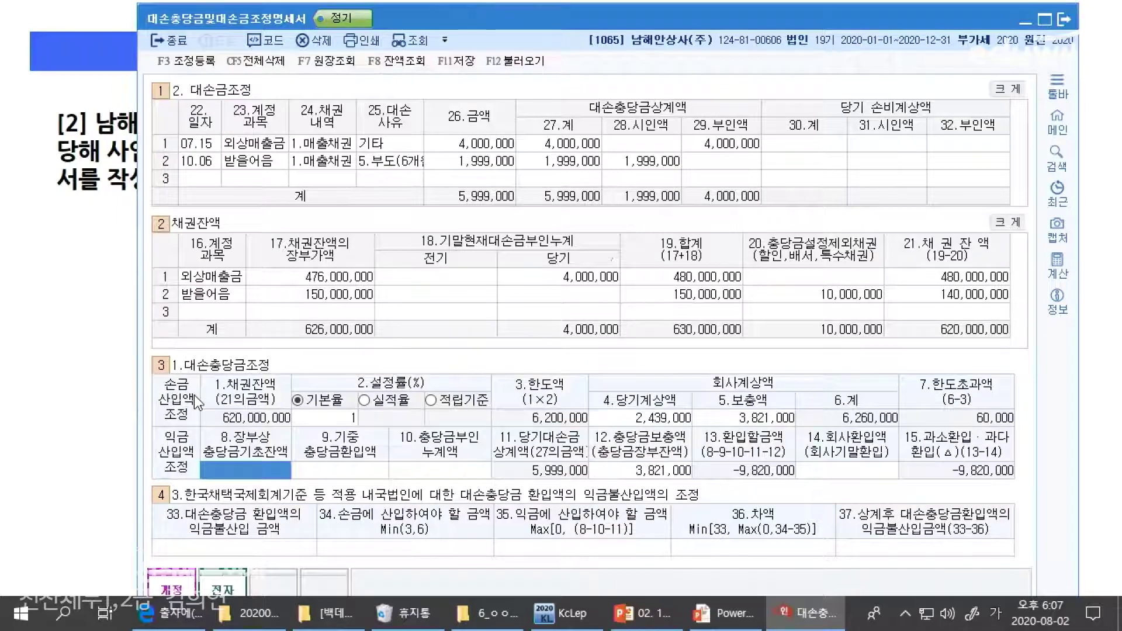
key(alt+Tab)
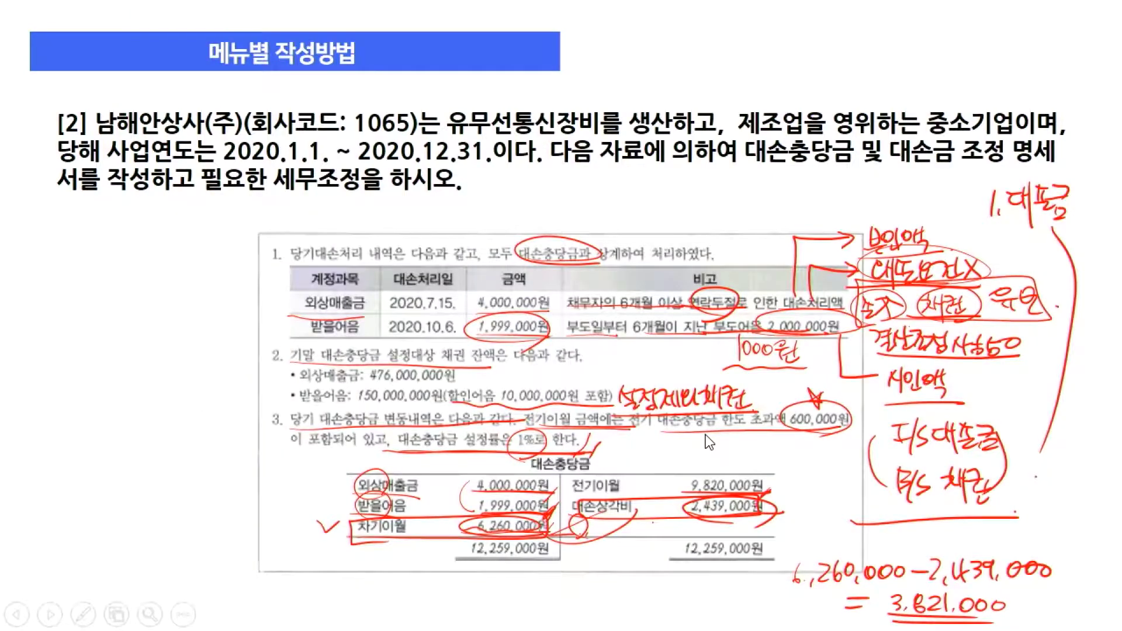
key(alt+Tab)
text(9,820,000)
key(Return)
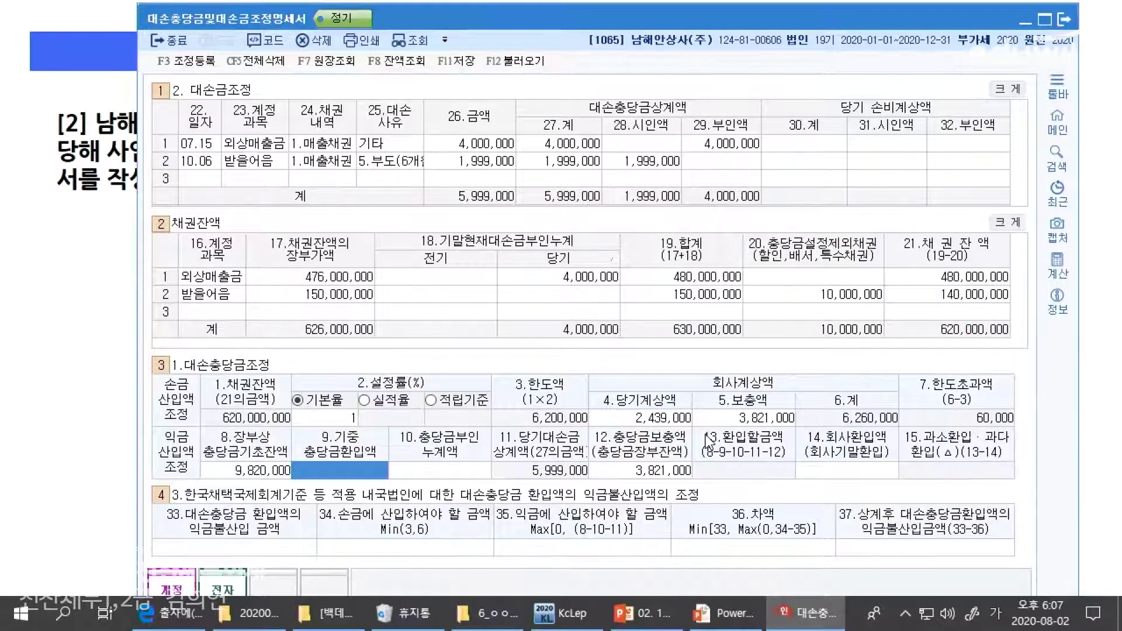
Enter 600,000 as the 충당금부인누계액 in 대손충당금조정, checking the prior-year excess on the problem slide
key(Return)
key(alt+Tab)
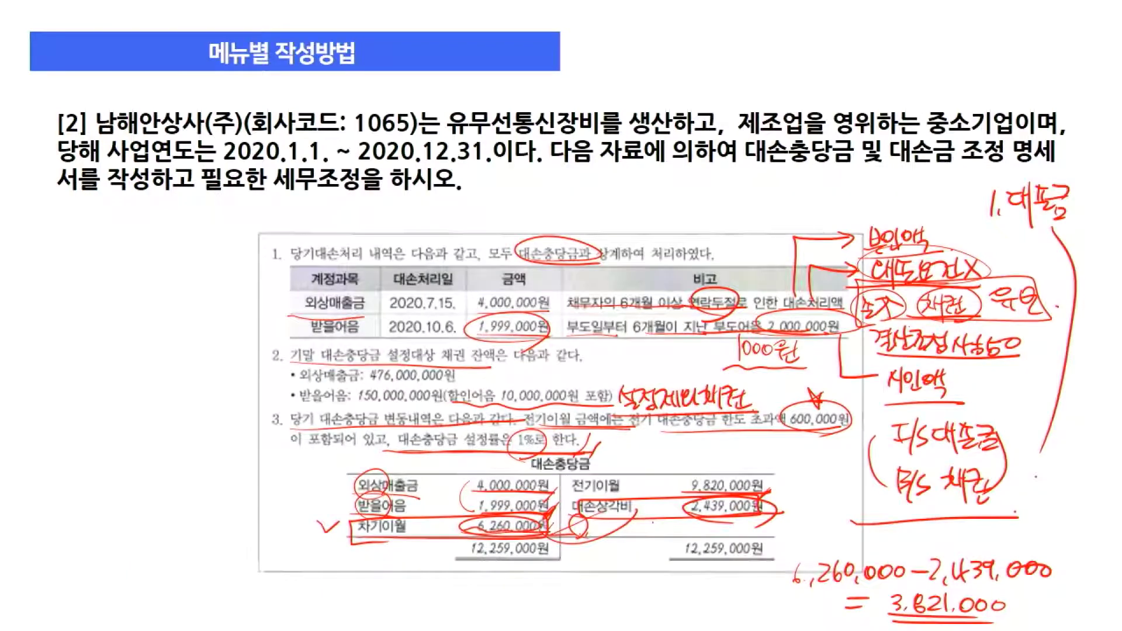
key(alt+Tab)
text(600000)
key(Return)
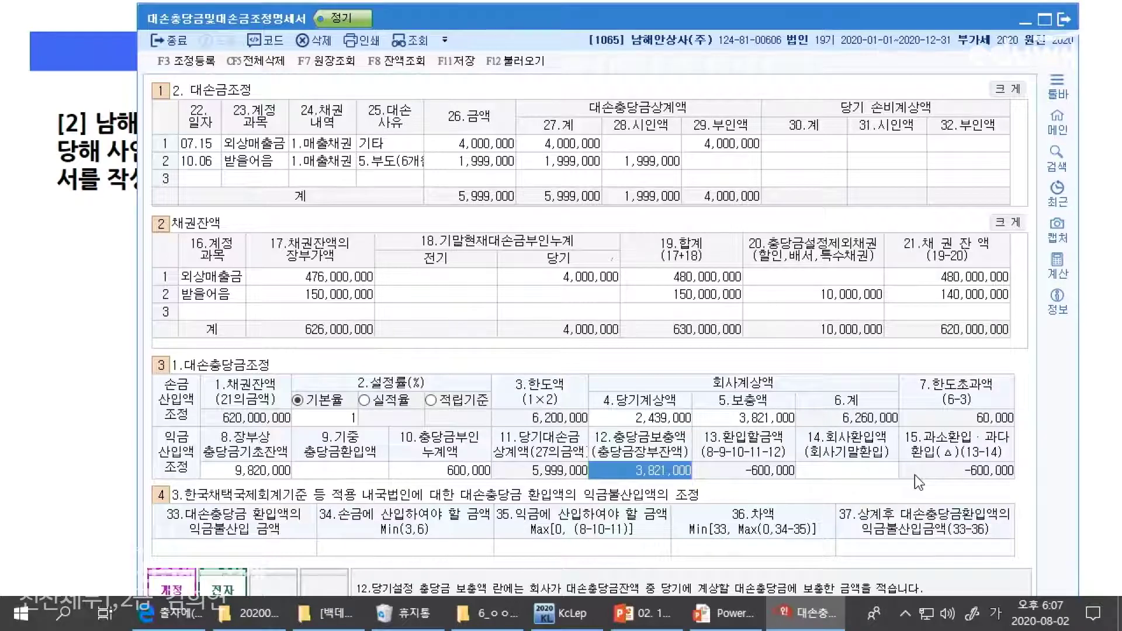
On the problem slide, circle 9,820,000원, handwrite and circle 기초 beside it, and box the prior-year 한도 초과액 600,000원
key(alt+Tab)
drag(766, 474, 783, 487)
mouse_move(793, 471)
mouse_down()
mouse_move(794, 488)
mouse_move(819, 489)
mouse_move(763, 501)
mouse_up()
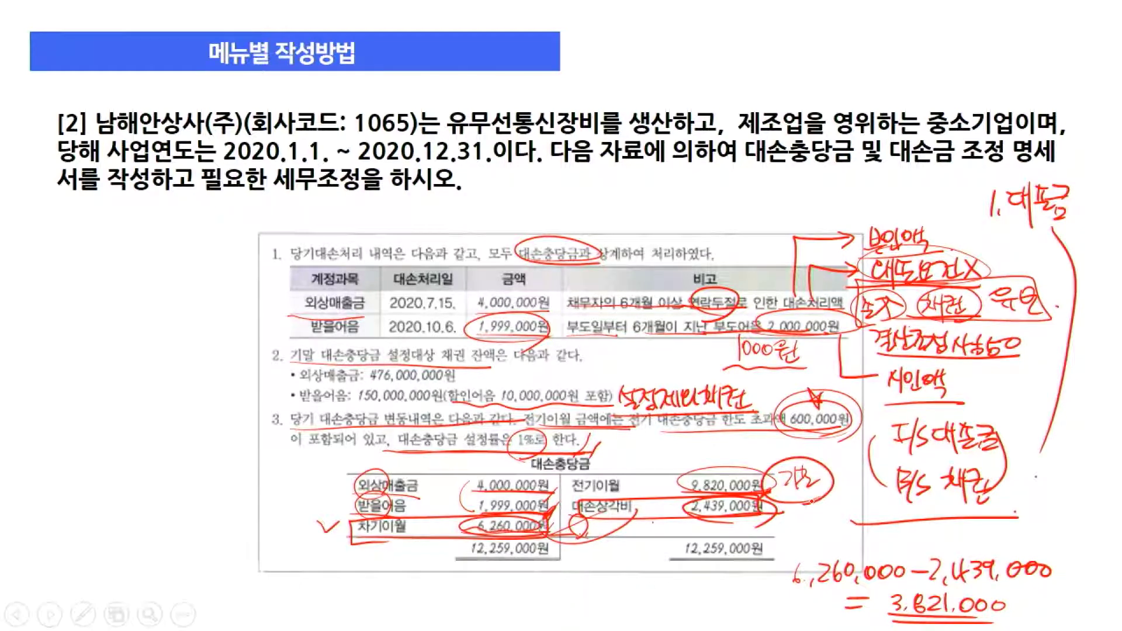
drag(626, 501, 780, 495)
mouse_move(833, 462)
mouse_down()
mouse_move(771, 485)
mouse_move(840, 460)
mouse_move(850, 486)
mouse_up()
drag(656, 432, 865, 435)
drag(813, 400, 864, 435)
drag(637, 430, 786, 431)
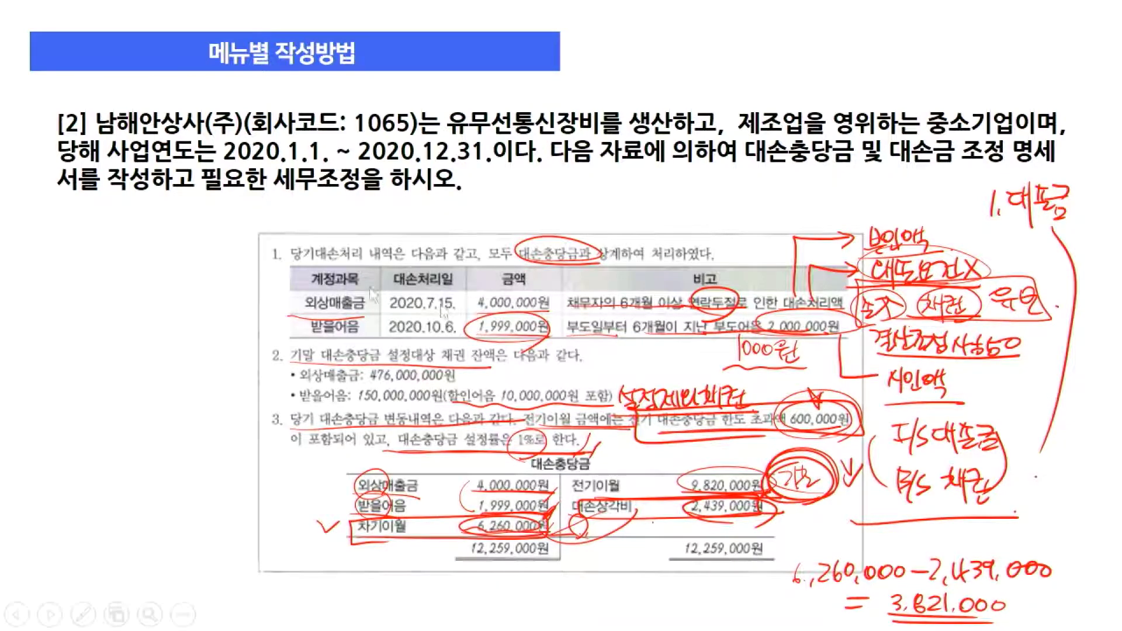
Back in KcLep, open 조정 등록 to review the suggested adjustment items, and close it again
key(alt+Tab)
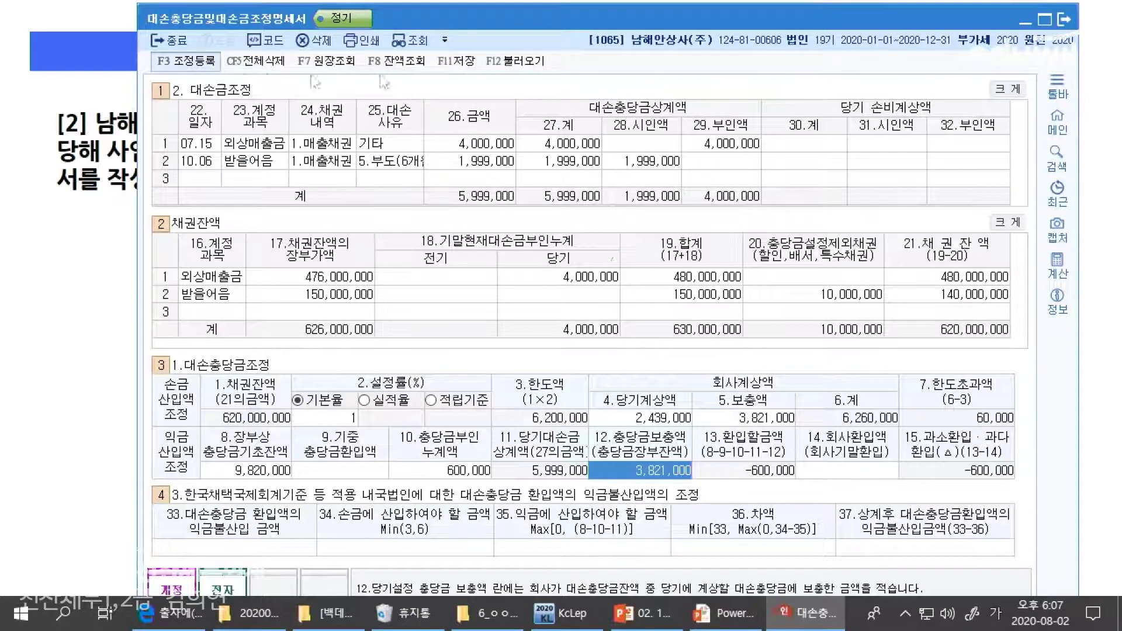
click(187, 60)
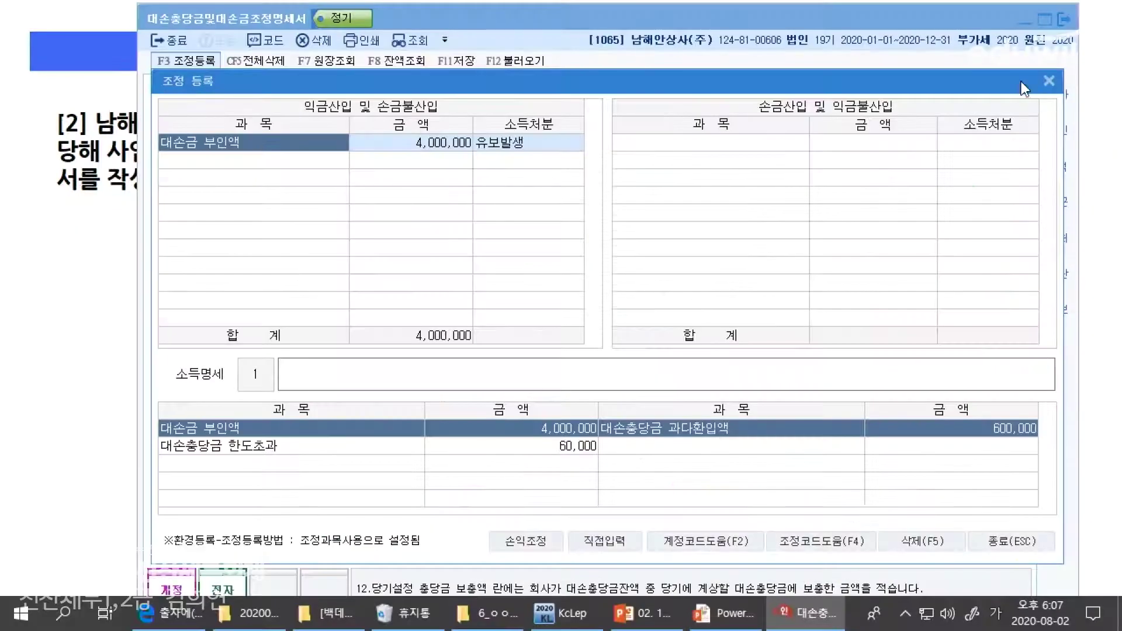
click(1047, 80)
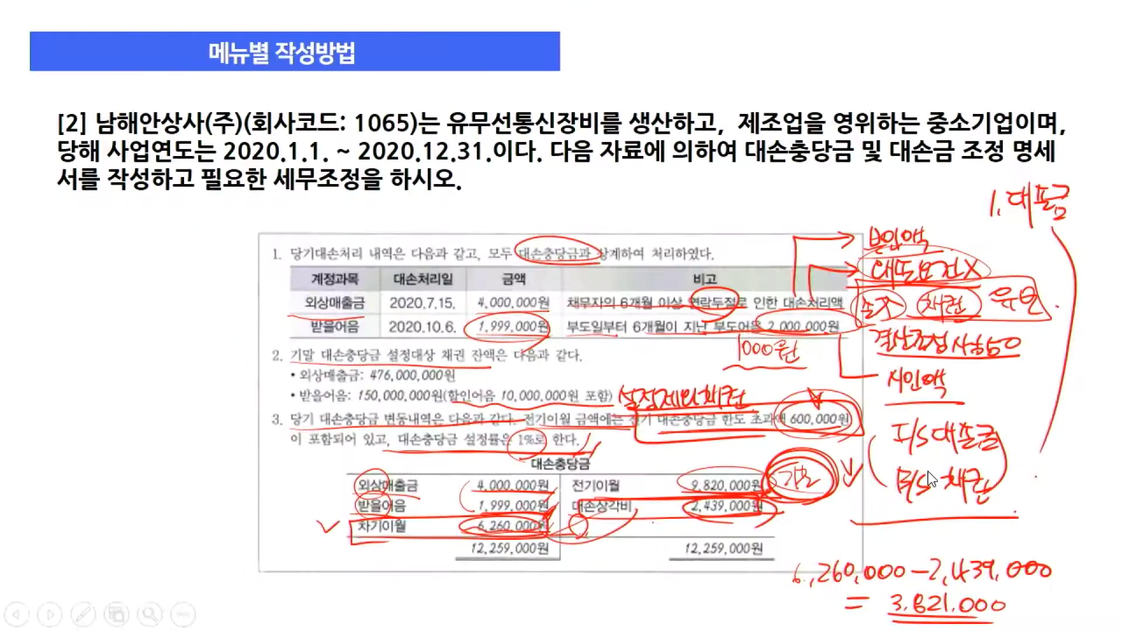
On the problem slide, handwrite 채권 VS 대충 beside the exercise data and circle 채권
drag(84, 258, 88, 289)
drag(92, 265, 117, 280)
drag(123, 257, 136, 257)
mouse_move(151, 261)
mouse_down()
mouse_move(144, 271)
mouse_move(195, 266)
mouse_up()
drag(193, 257, 203, 275)
drag(159, 291, 210, 286)
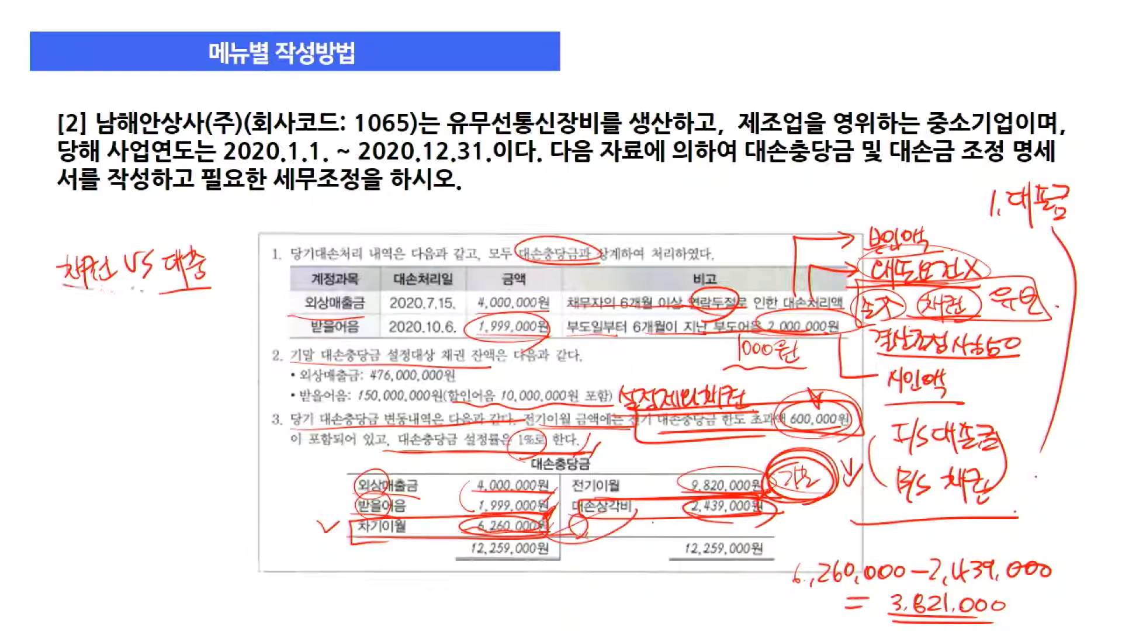
mouse_move(112, 274)
mouse_down()
mouse_move(44, 292)
mouse_move(117, 251)
mouse_up()
In KcLep's 조정 등록, add 대손충당금 한도초과액 of 60,000 with 유보발생 under 익금산입 및 손금불산입
key(alt+Tab)
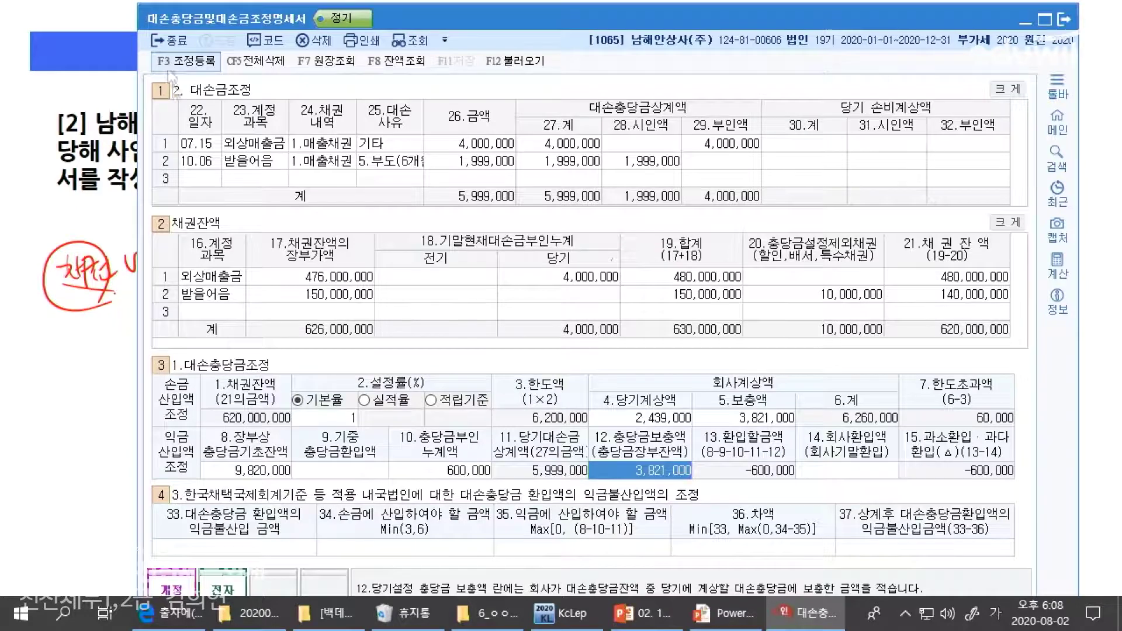
click(185, 61)
click(234, 161)
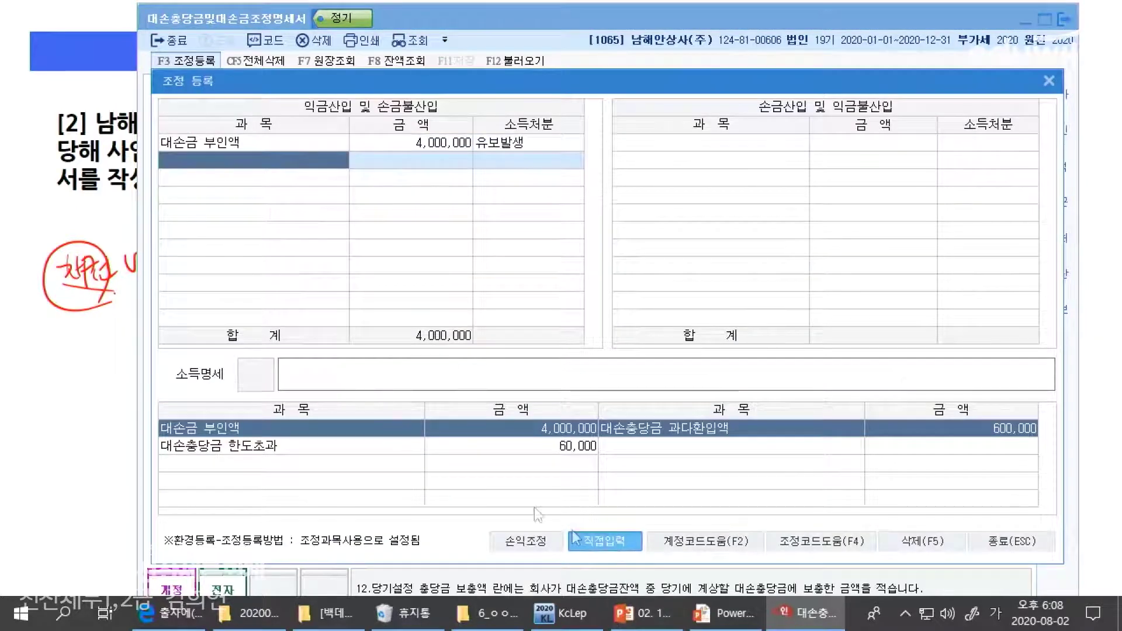
text(대손충당그)
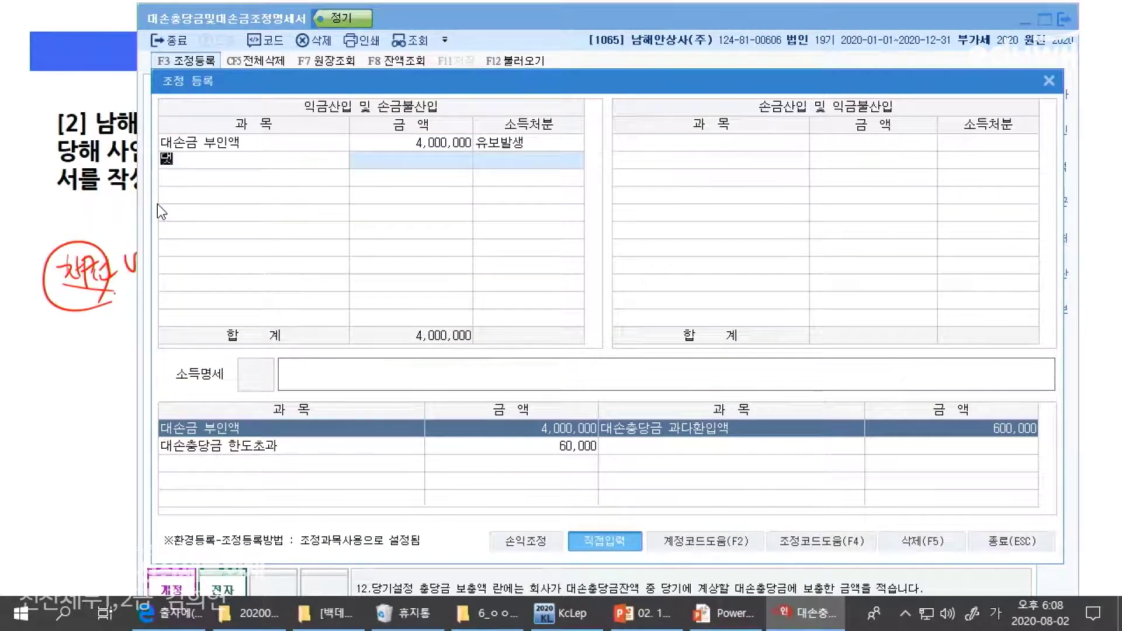
text(ㅁ 한도)
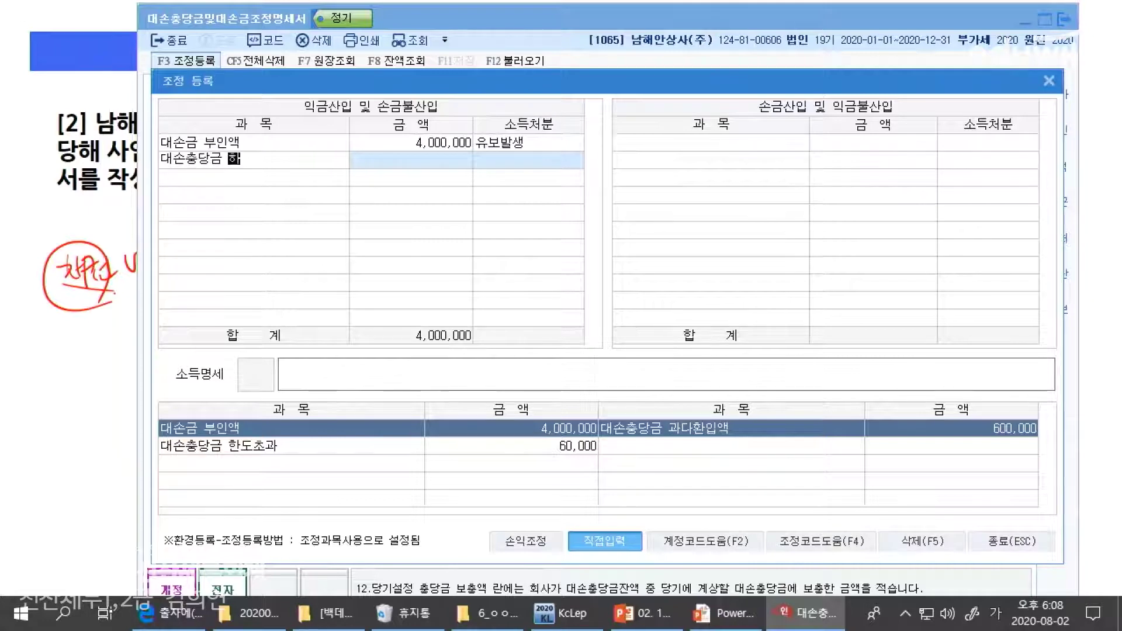
text(초과액)
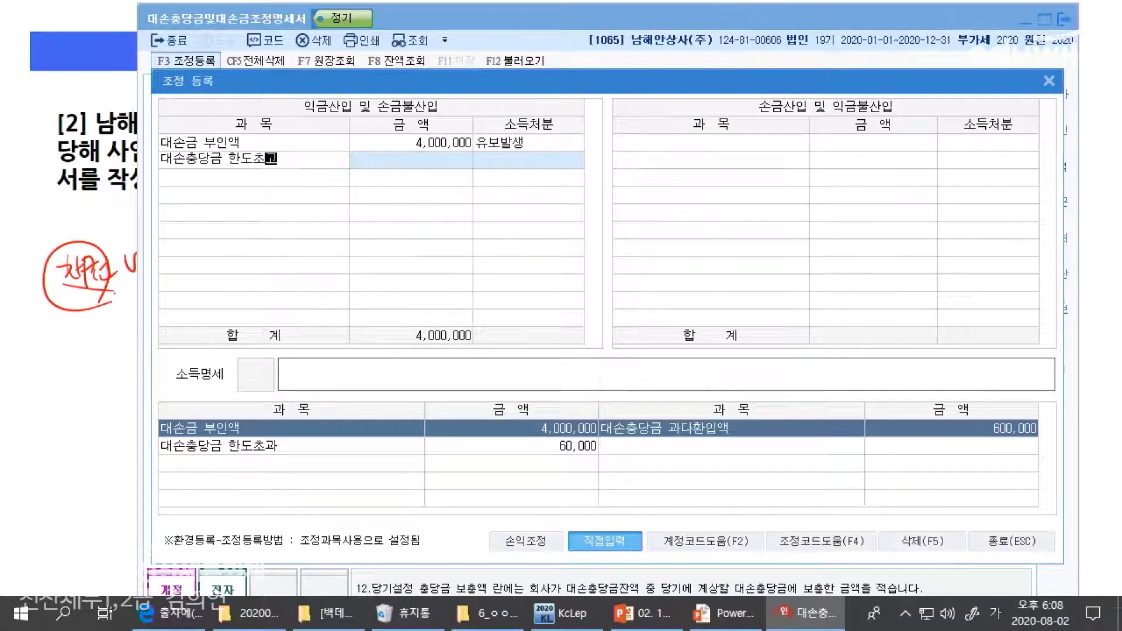
key(Return)
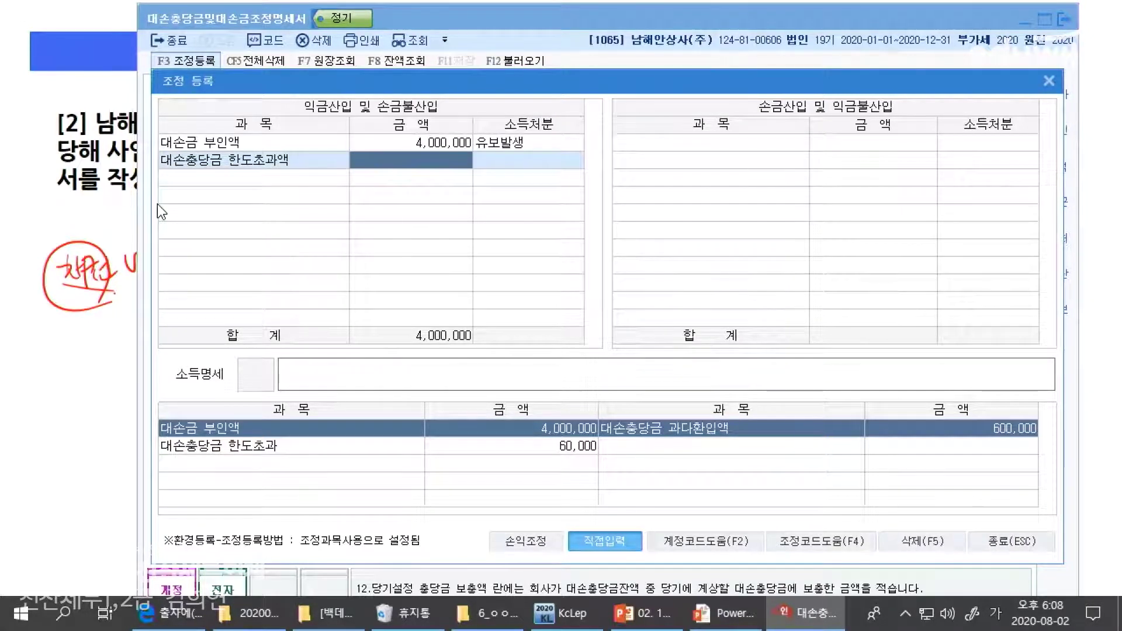
text(600000)
key(Return)
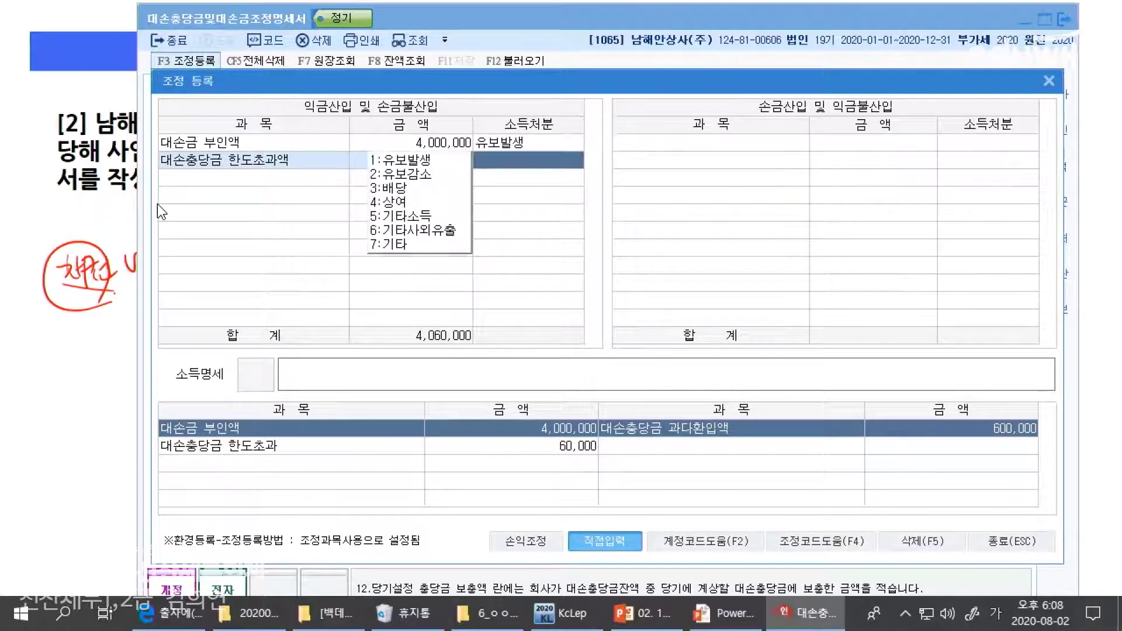
key(1)
key(Return)
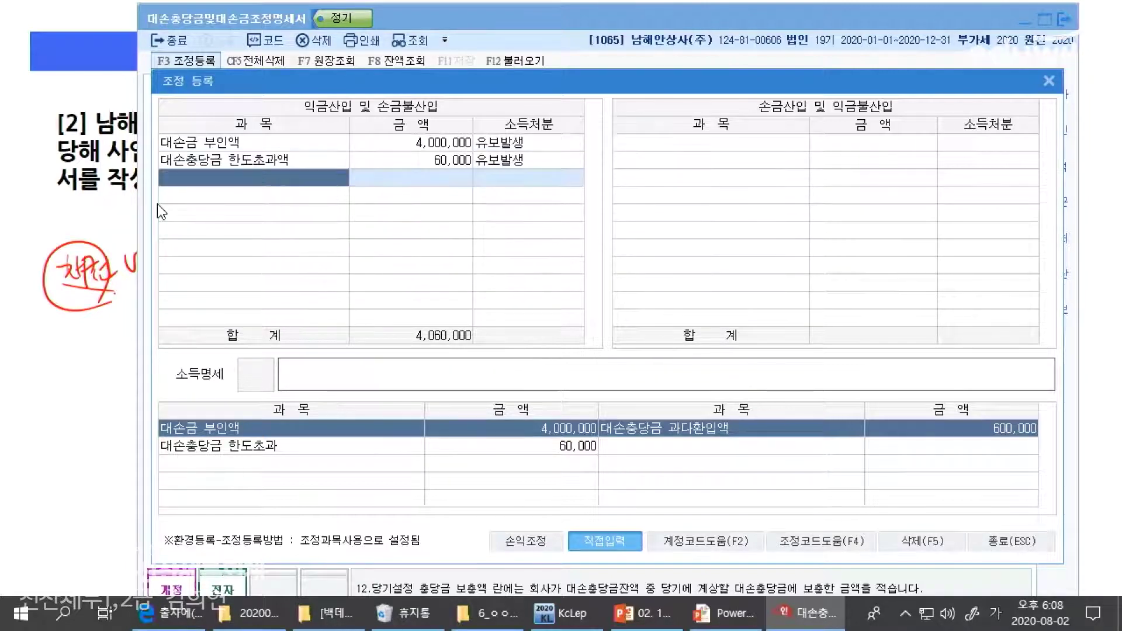
Add 전기 대손충당금 한도초과액 of 600,000 with 유보감소 under 손금산입 및 익금불산입
click(704, 151)
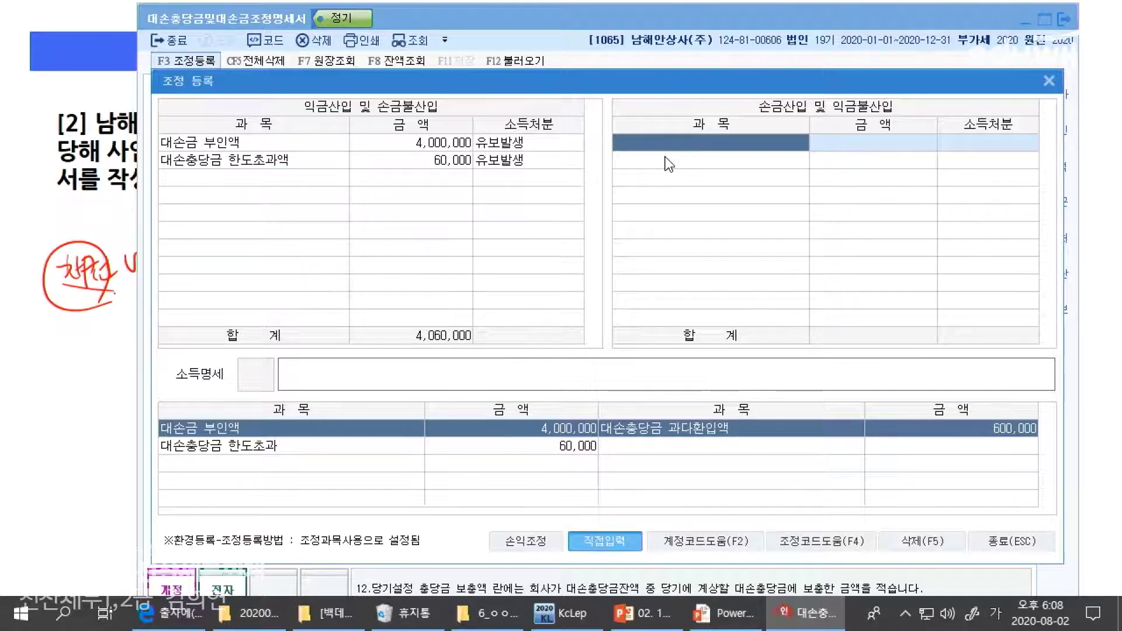
text(대손)
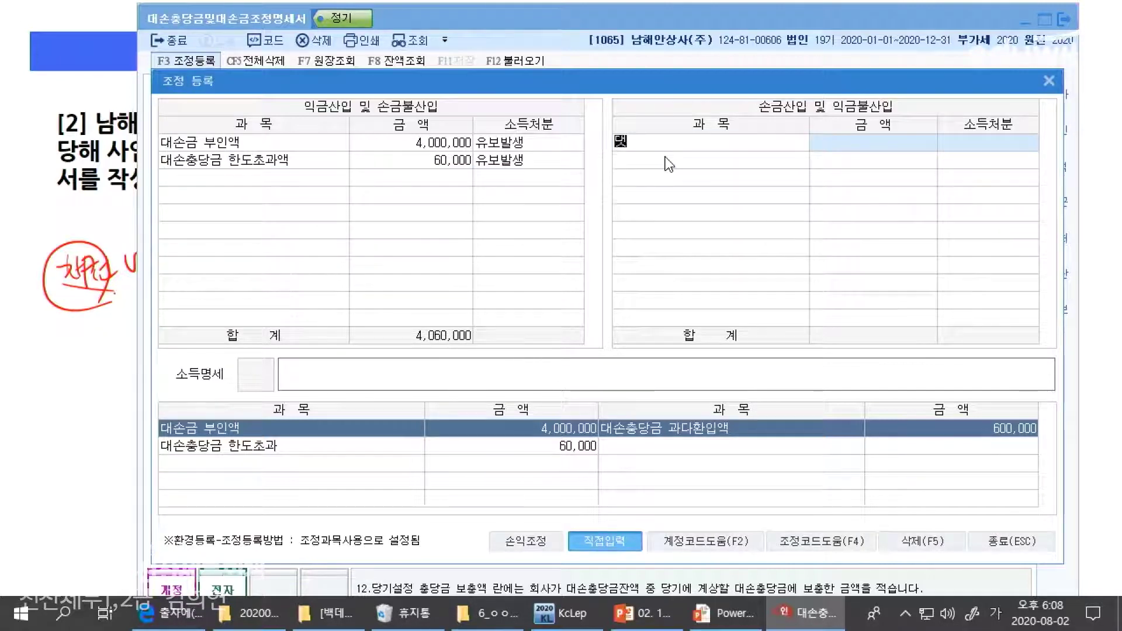
key(BackSpace)
key(BackSpace)
key(BackSpace)
text(ㅈ)
text(기 대손충당금 하)
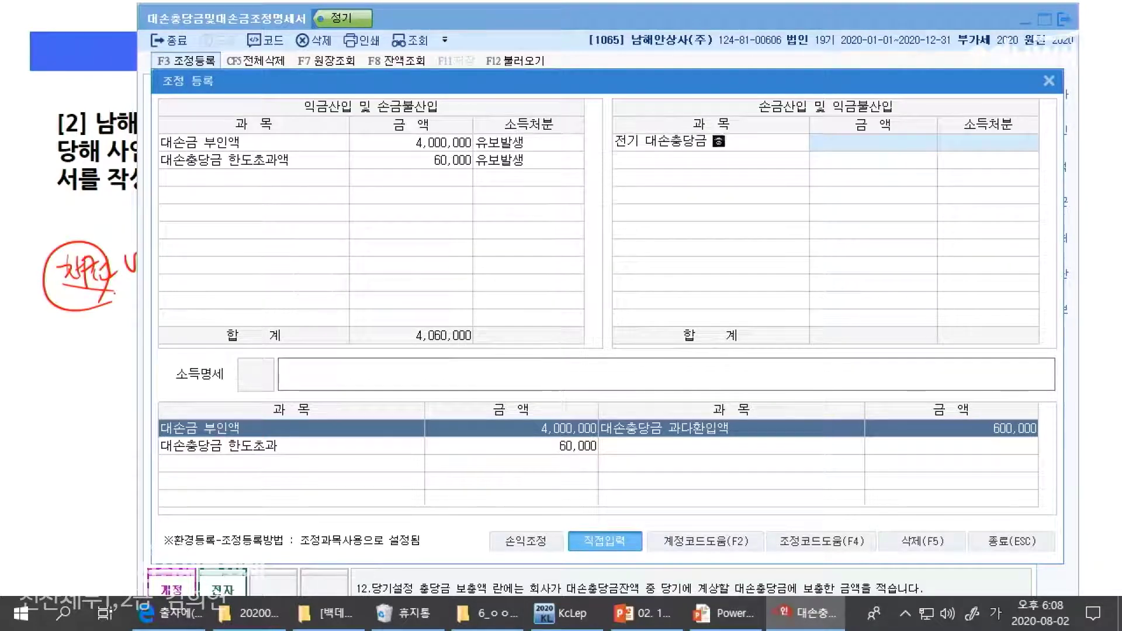
text(도초과)
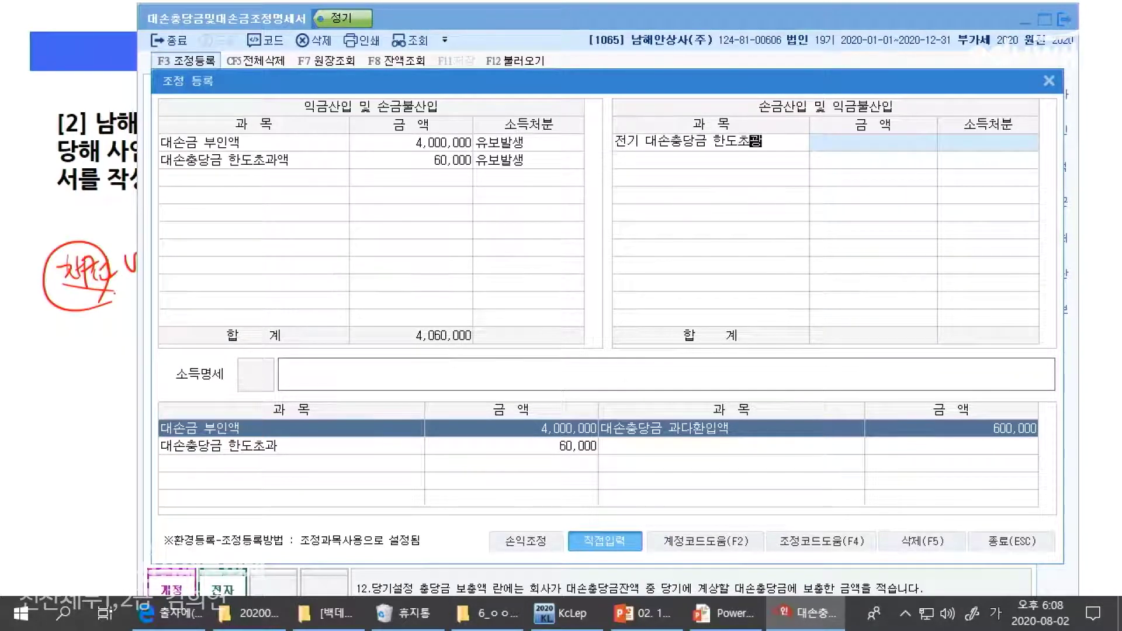
text(액)
key(Return)
text(63)
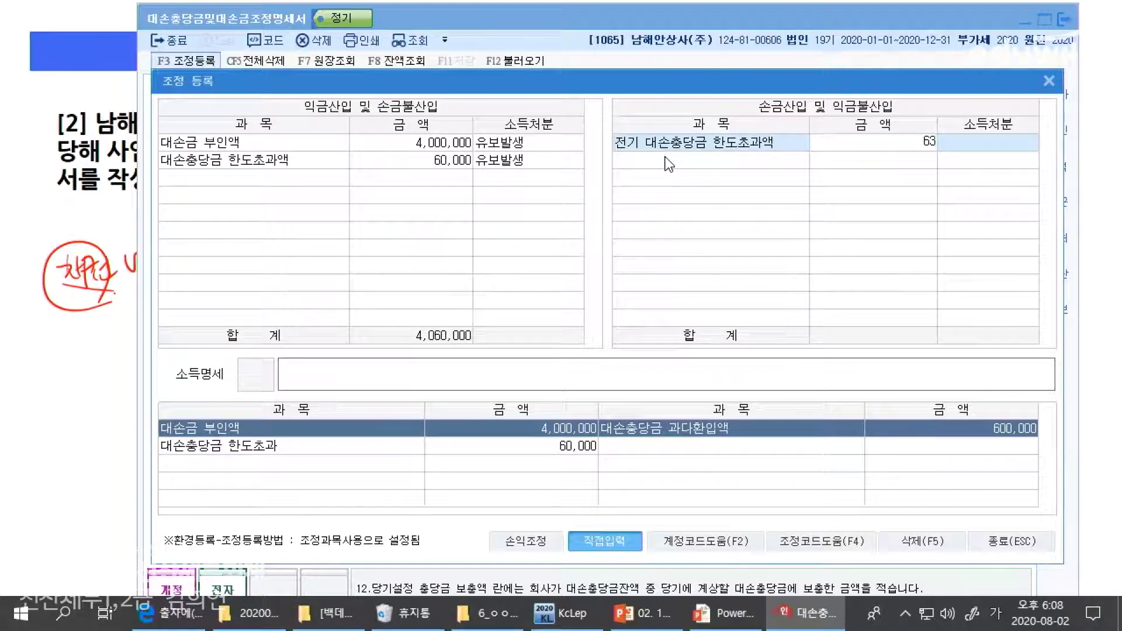
text(000)
key(Return)
key(2)
key(Return)
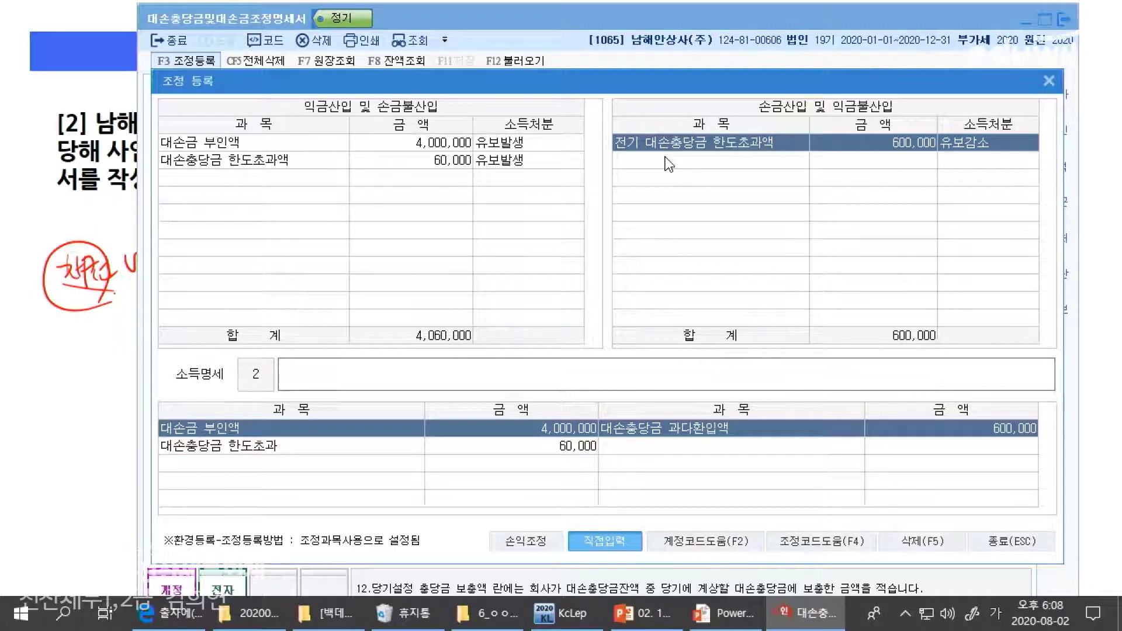
Review the registered 대손충당금 한도초과액 adjustment and close the 조정 등록 window
click(419, 130)
click(426, 130)
click(304, 166)
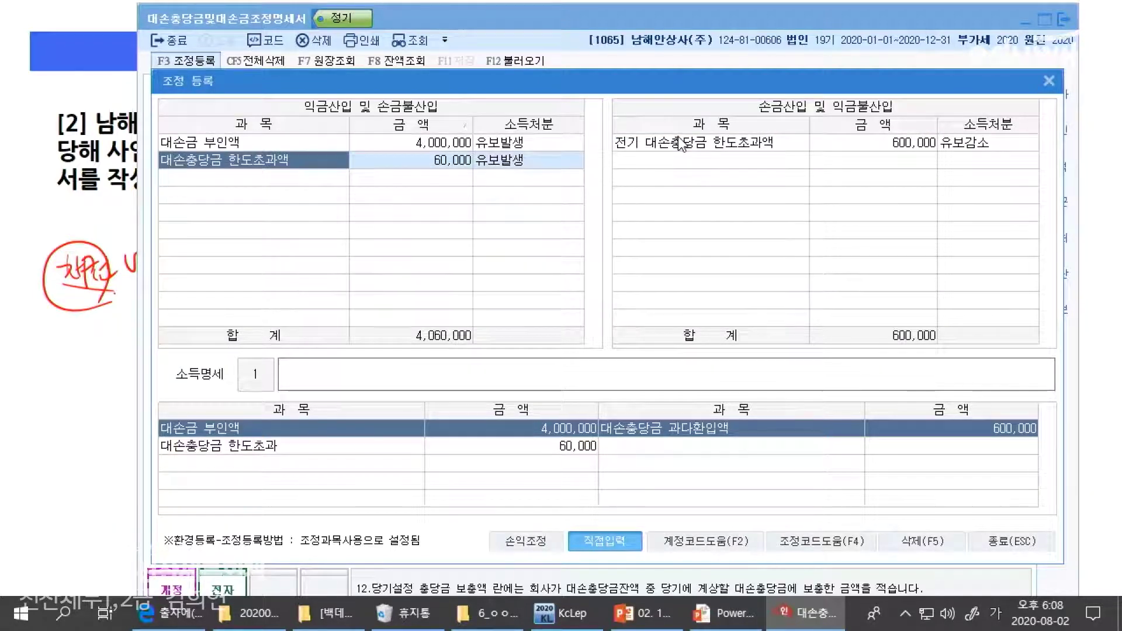
click(372, 166)
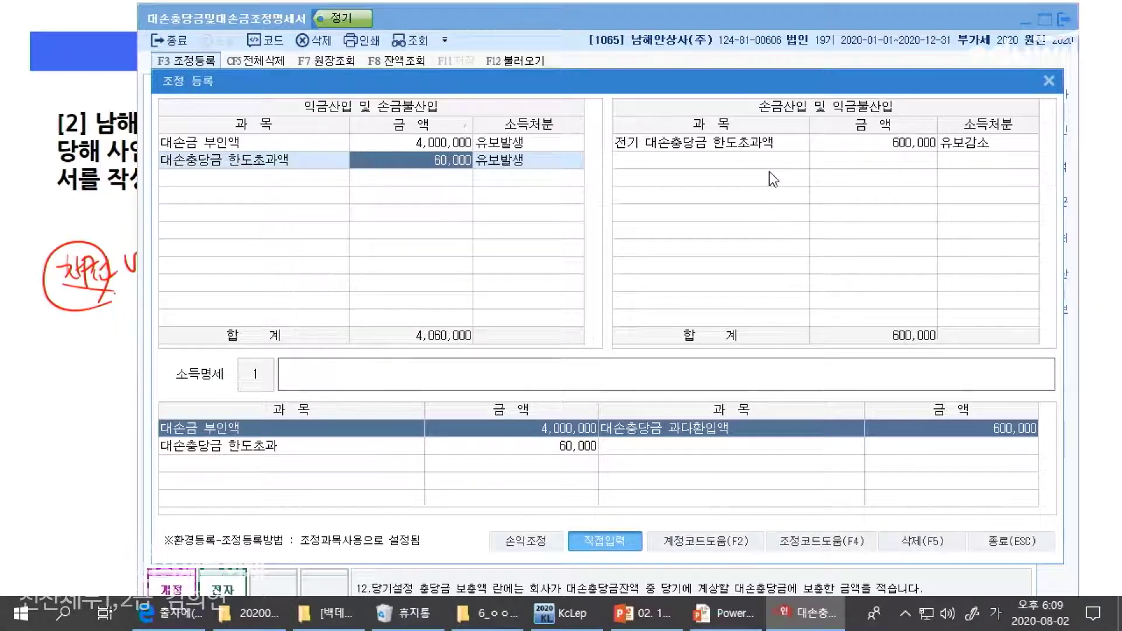
click(1011, 541)
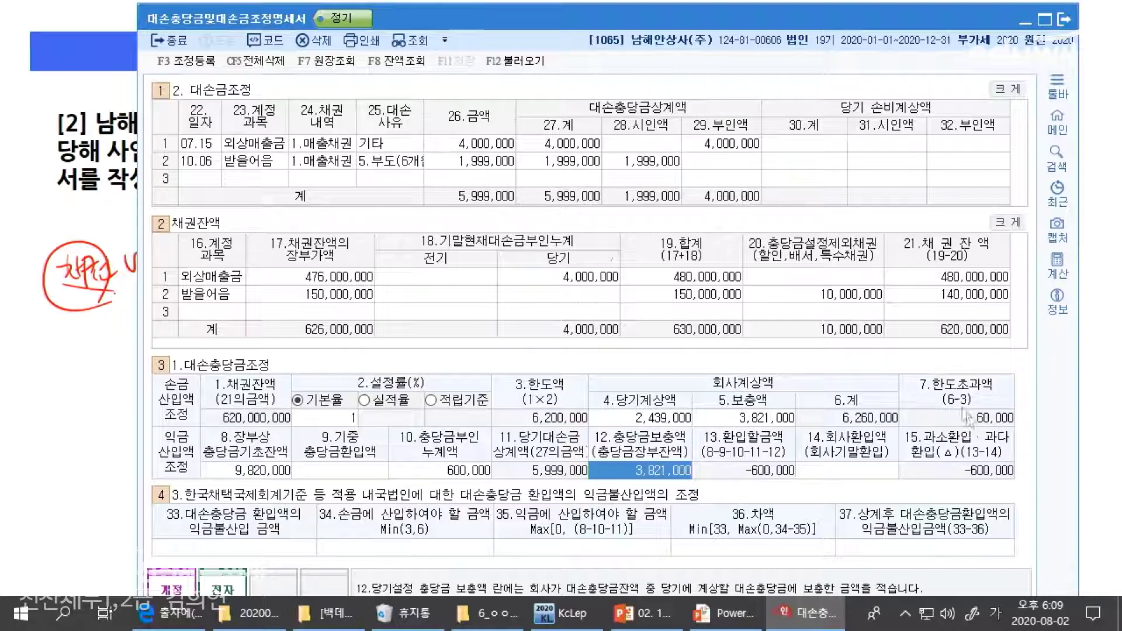
Examine the book value, 당기 대손금부인누계 and 설정제외채권 cells of 외상매출금 and 받을어음 in 채권잔액
click(619, 277)
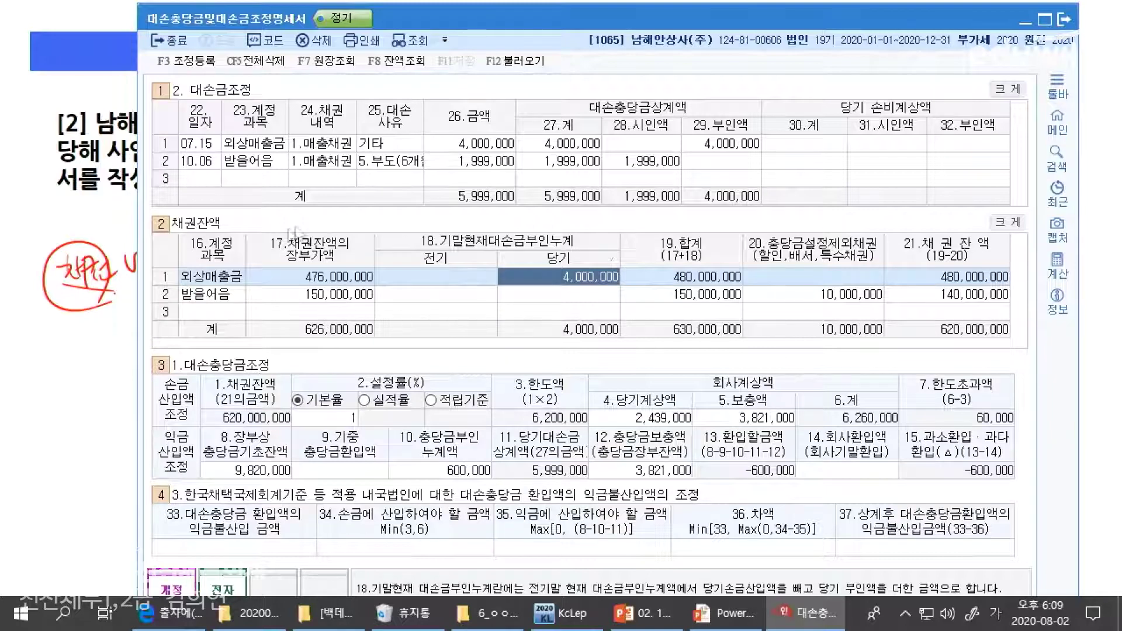
click(285, 281)
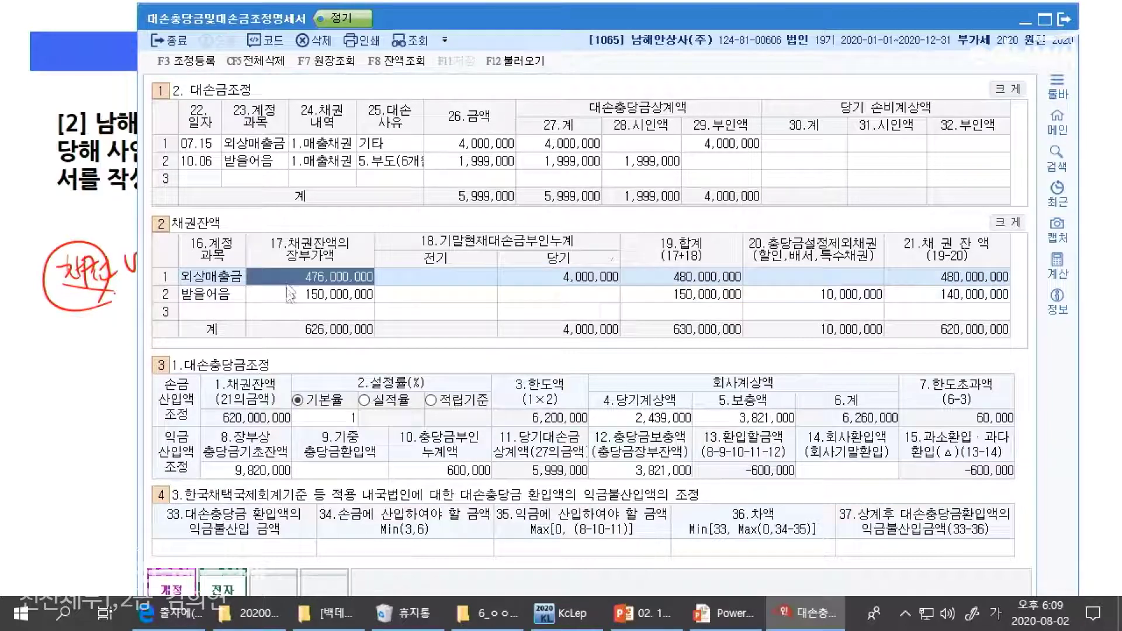
key(Down)
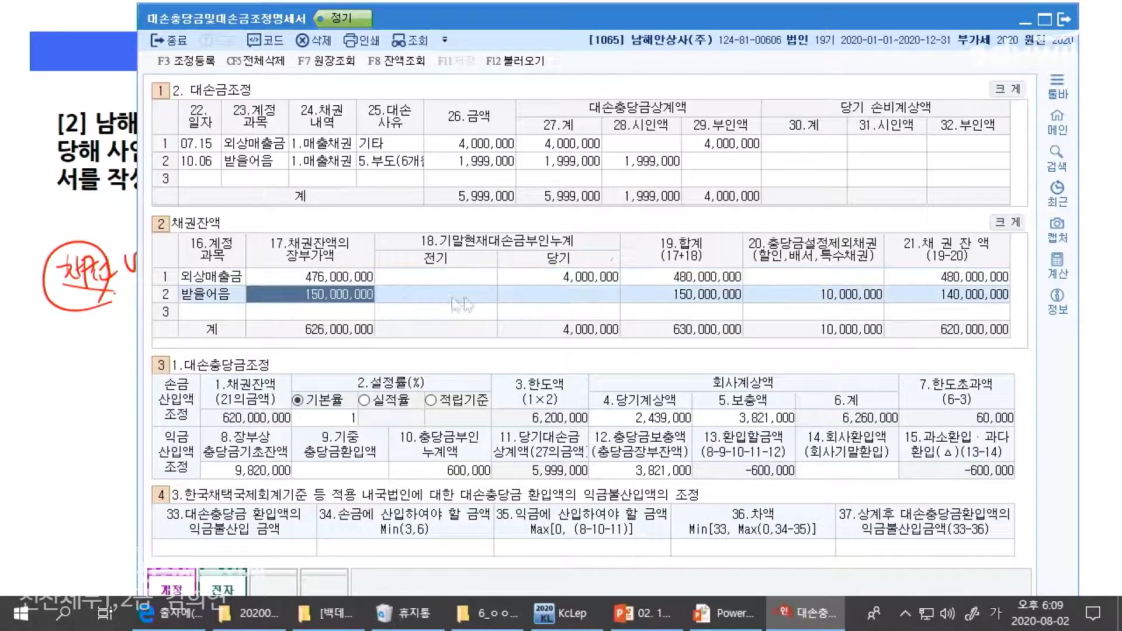
click(564, 278)
click(563, 289)
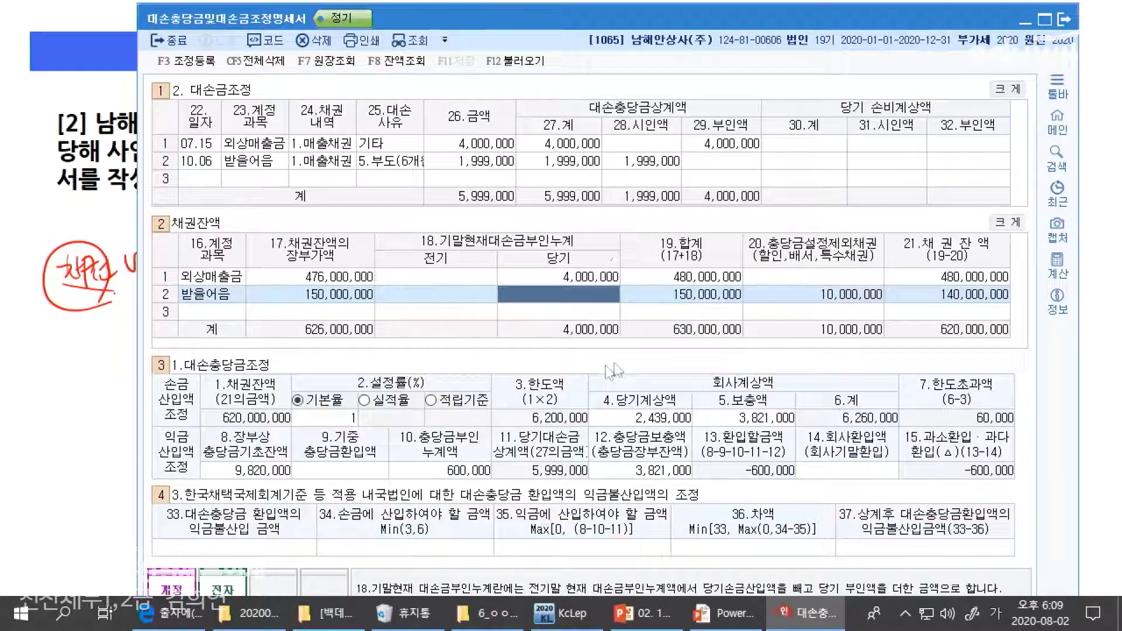
click(693, 279)
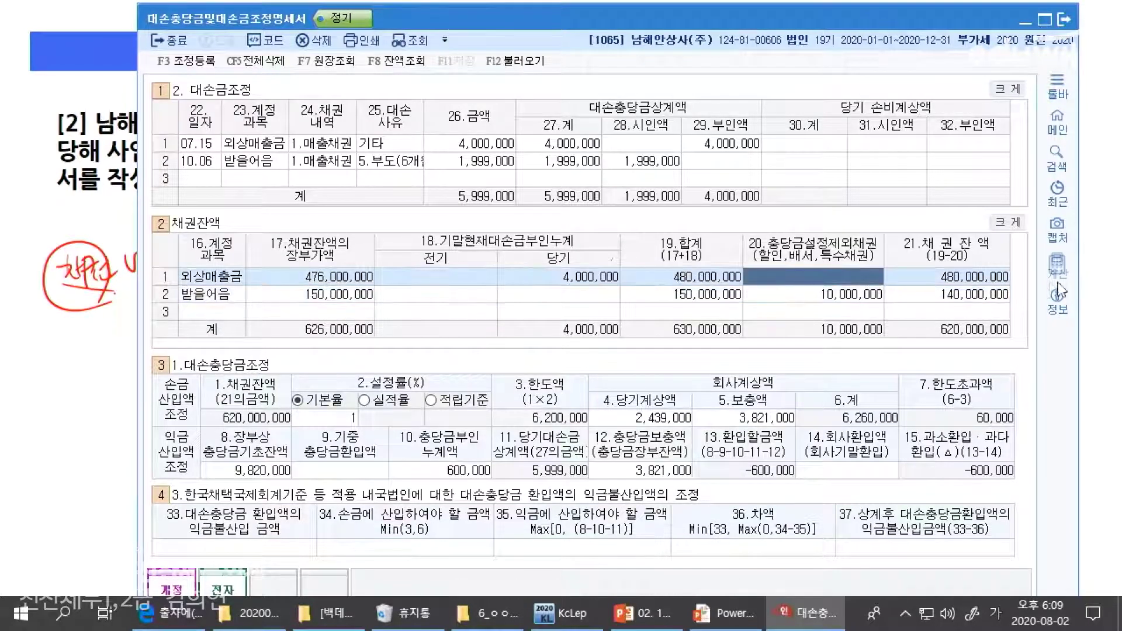
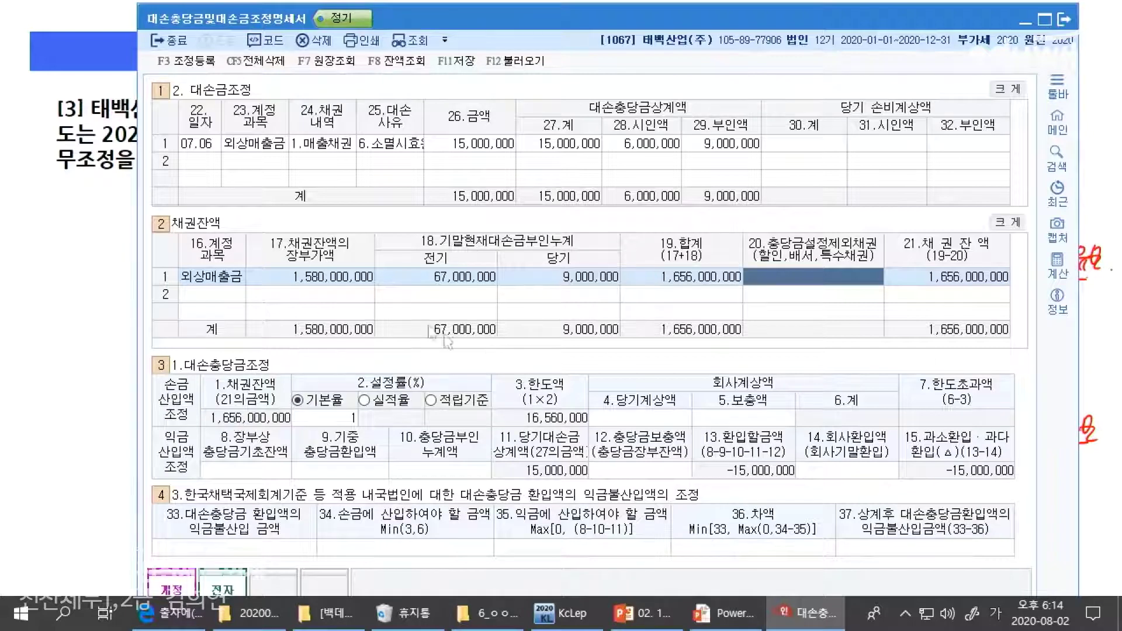
In 대손충당금조정 for 태백산업(주), set 당기계상액 to 24,400,000, as given for 대손상각비 in the exercise
click(624, 417)
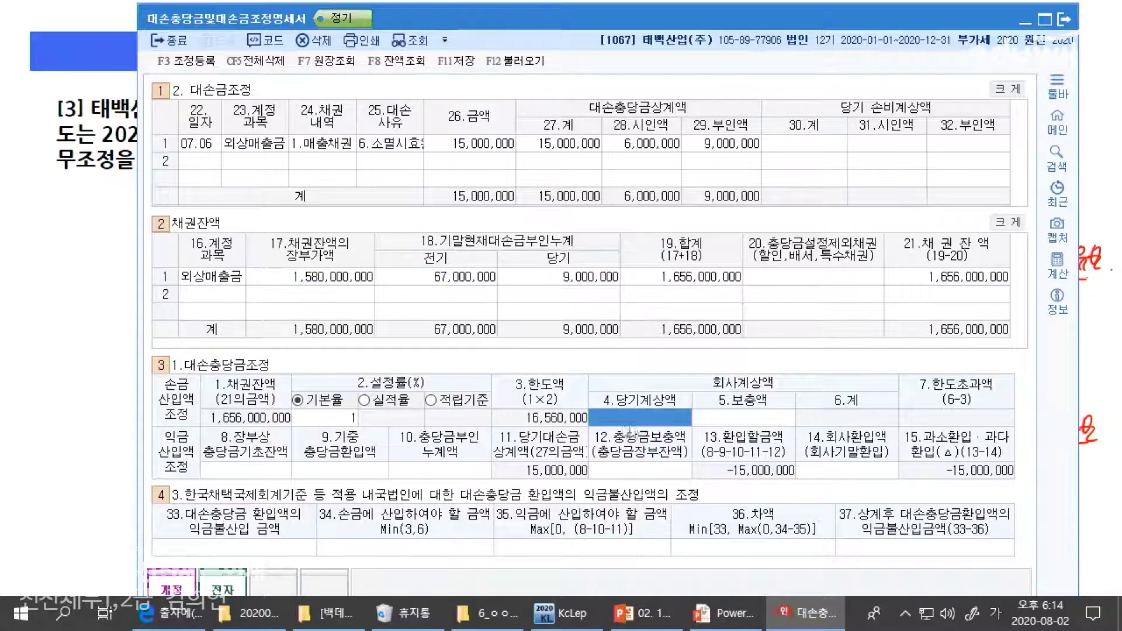
key(alt+Tab)
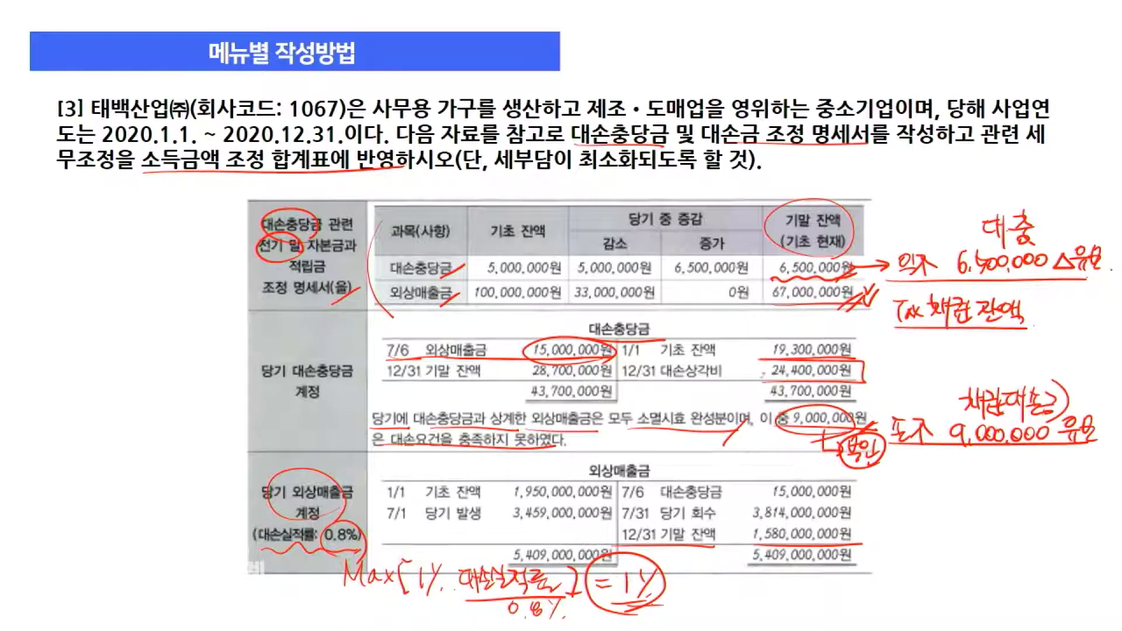
key(alt+Tab)
text(24400000)
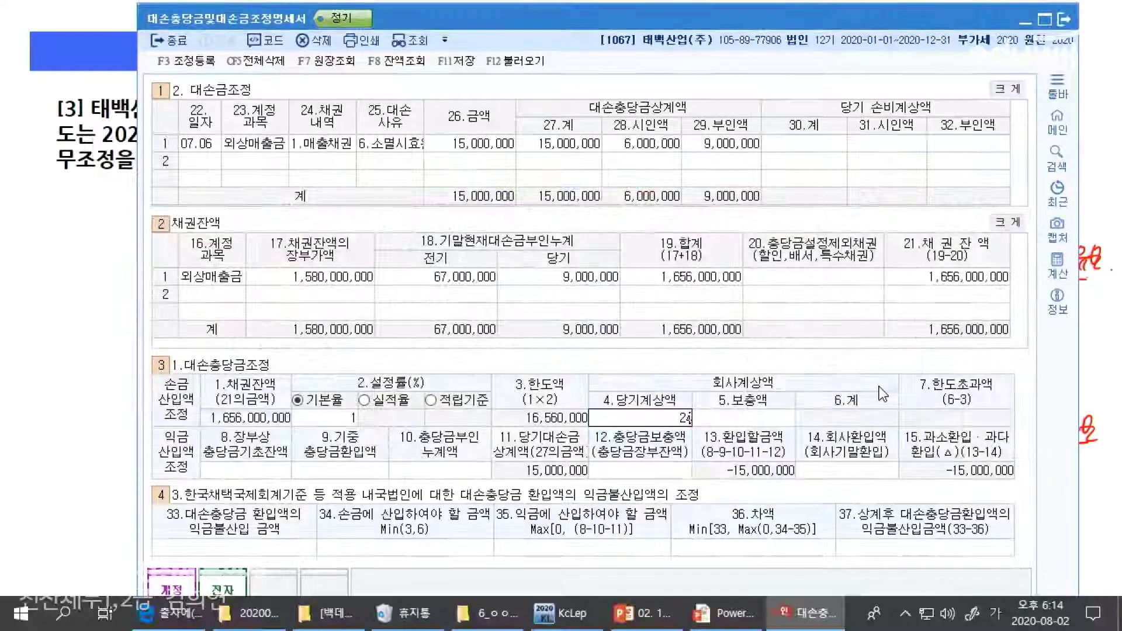
key(Return)
key(Return)
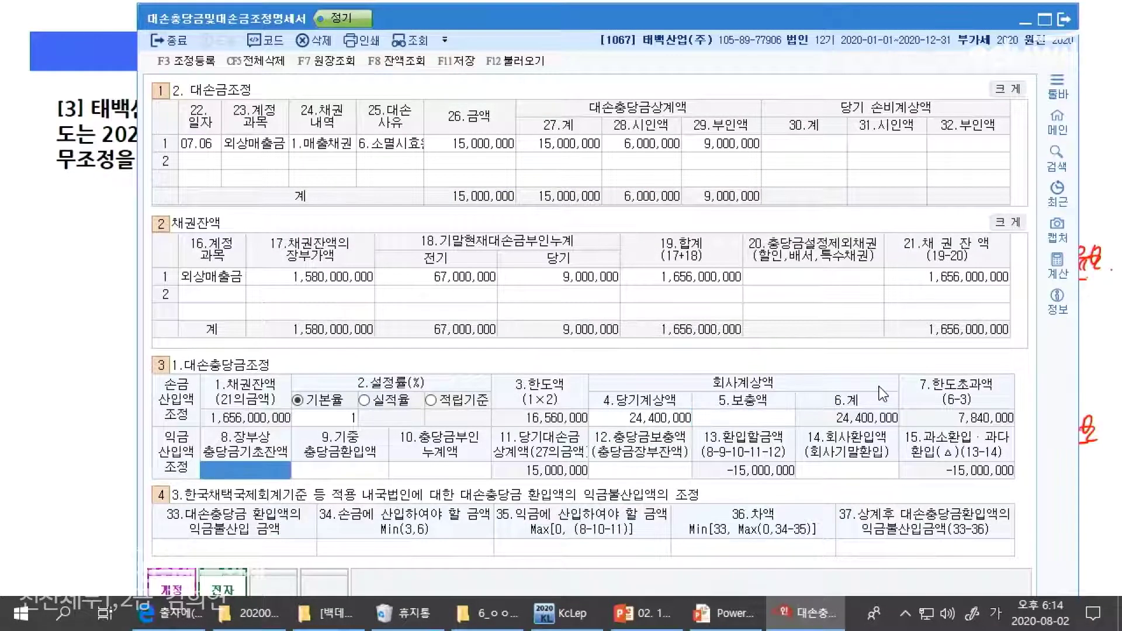
On the PowerPoint exercise slide, box the 12/31 기말 잔액 entry and handwrite 보충액 with 28,700,000 beside the table
key(alt+Tab)
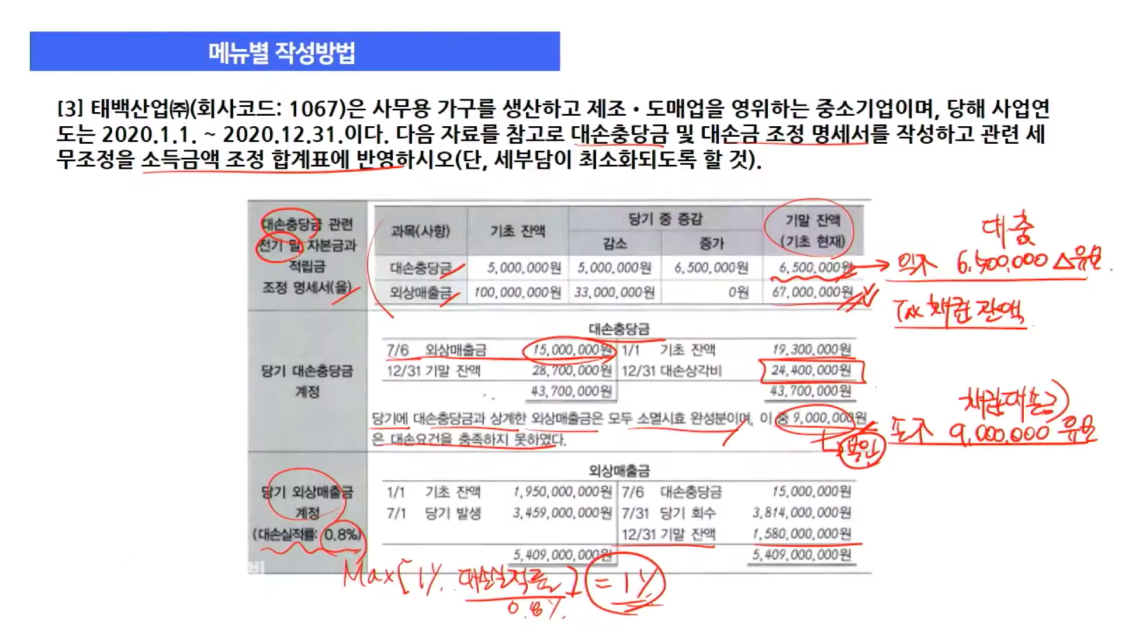
mouse_move(386, 387)
mouse_down()
mouse_move(602, 373)
mouse_move(387, 364)
mouse_move(382, 387)
mouse_up()
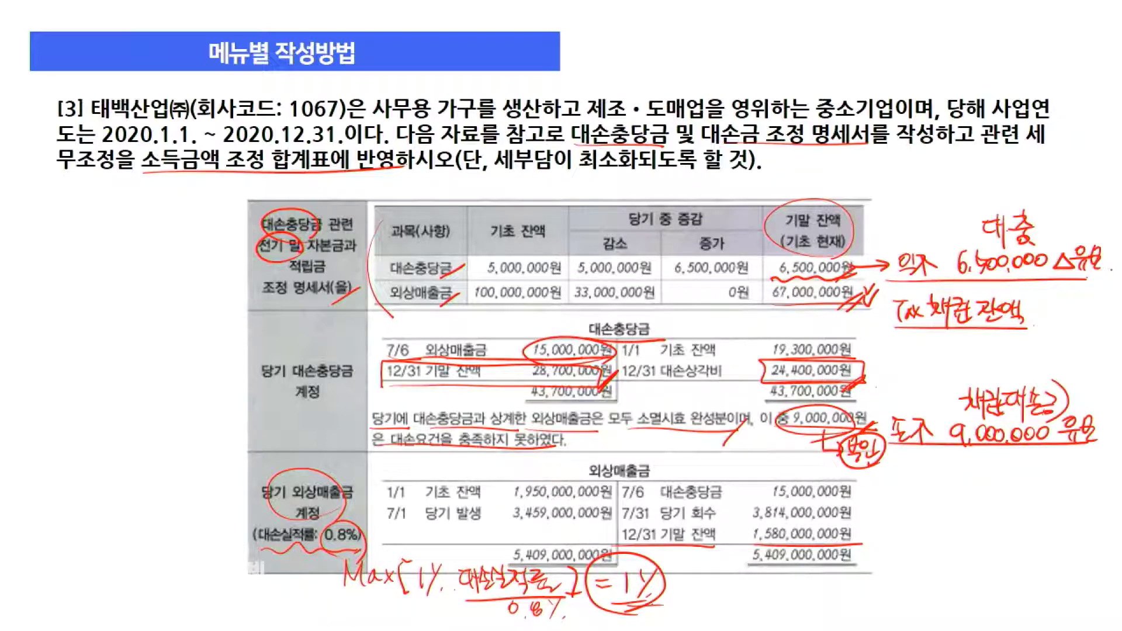
mouse_move(45, 331)
mouse_down()
mouse_move(51, 351)
mouse_move(70, 339)
mouse_up()
drag(81, 333, 88, 341)
drag(60, 377, 112, 380)
drag(125, 377, 142, 388)
drag(160, 379, 157, 389)
drag(172, 381, 182, 381)
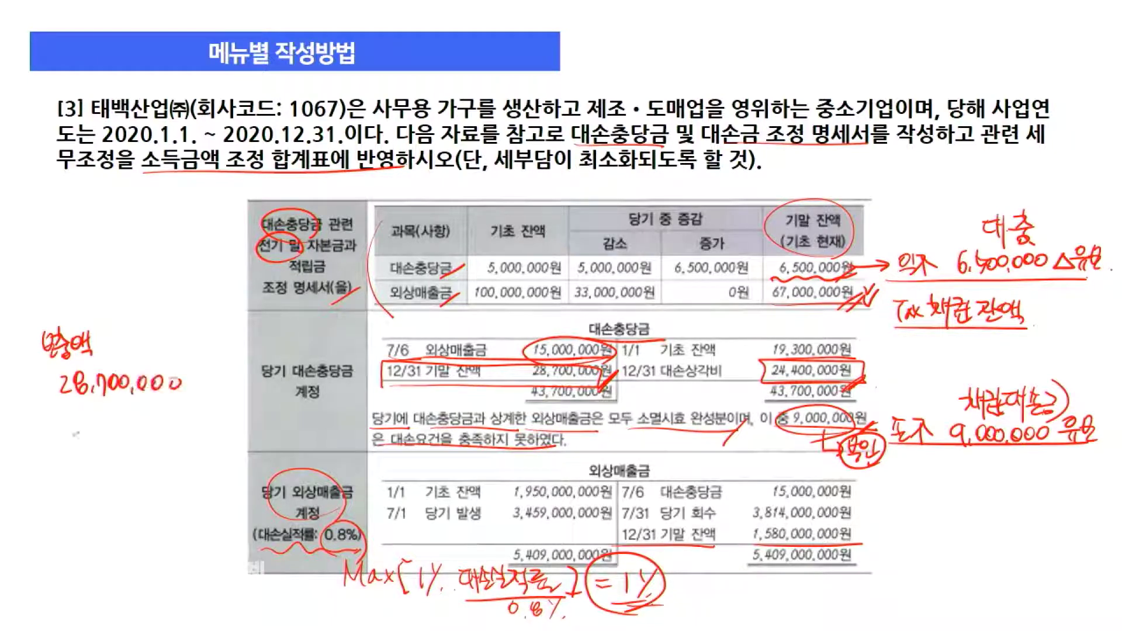
Handwrite the subtraction of 24,400,000 below 28,700,000 and underline the resulting 4,300,000
drag(78, 412, 82, 427)
mouse_move(81, 410)
mouse_down()
mouse_move(84, 435)
mouse_move(110, 434)
mouse_up()
drag(117, 418, 150, 426)
drag(163, 416, 186, 440)
drag(31, 448, 178, 446)
drag(75, 460, 95, 474)
drag(85, 463, 84, 492)
drag(91, 484, 98, 476)
mouse_move(114, 463)
mouse_down()
mouse_move(116, 481)
mouse_move(117, 464)
mouse_up()
click(148, 481)
drag(133, 463, 174, 467)
drag(192, 466, 190, 467)
drag(64, 501, 187, 500)
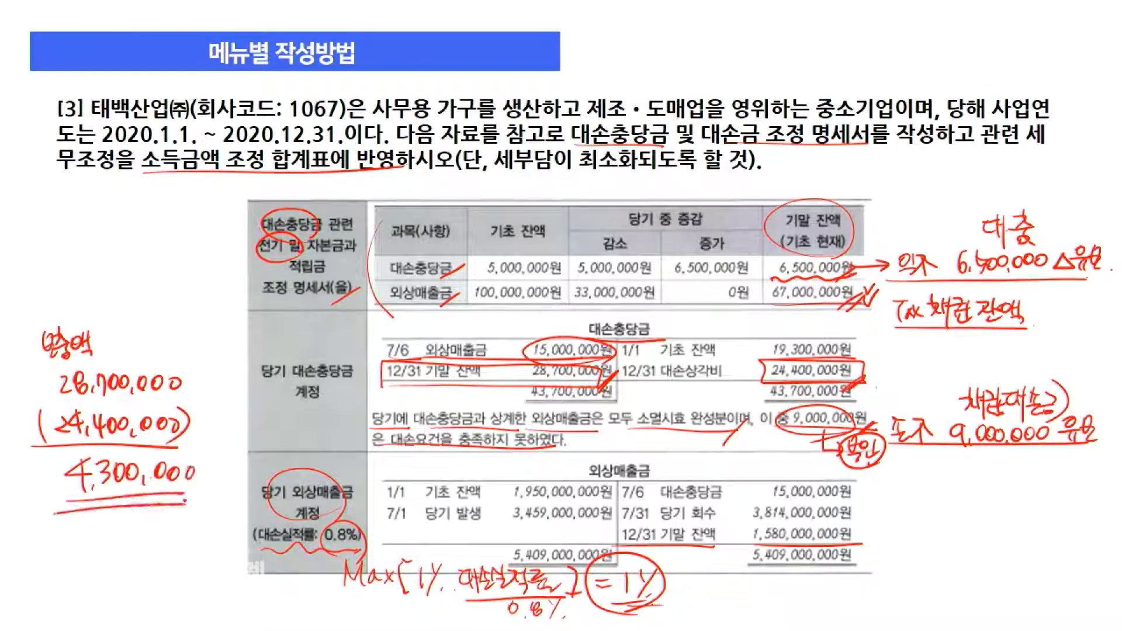
Back in KcLep, set 보충액 to 4,300,000 in the 회사계상액 section
key(alt+Tab)
click(749, 416)
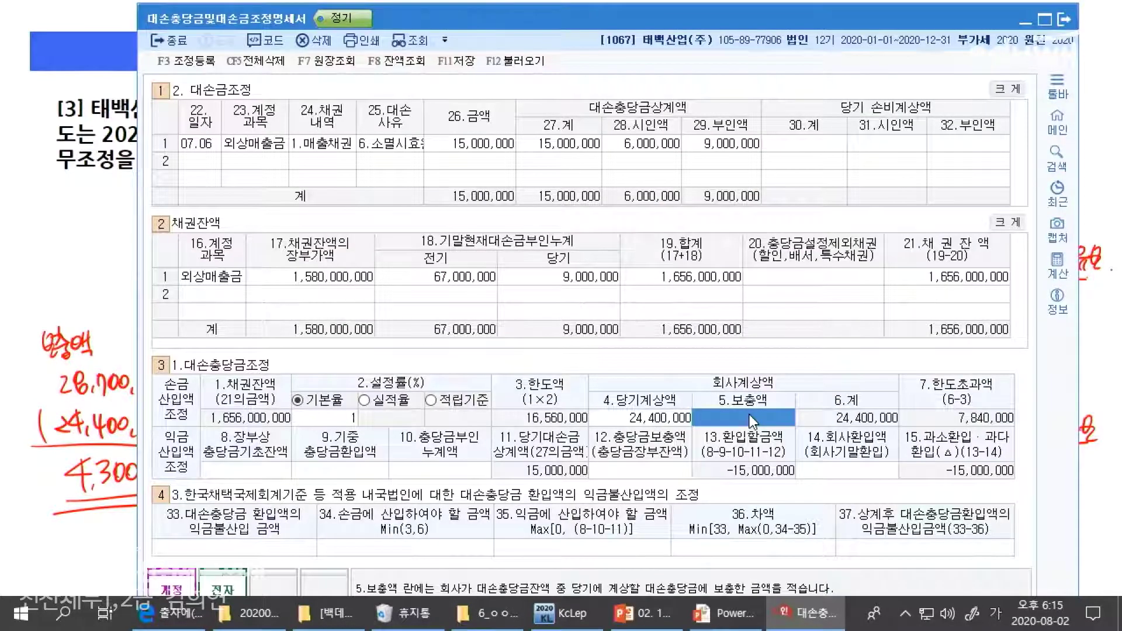
text(4,300,000)
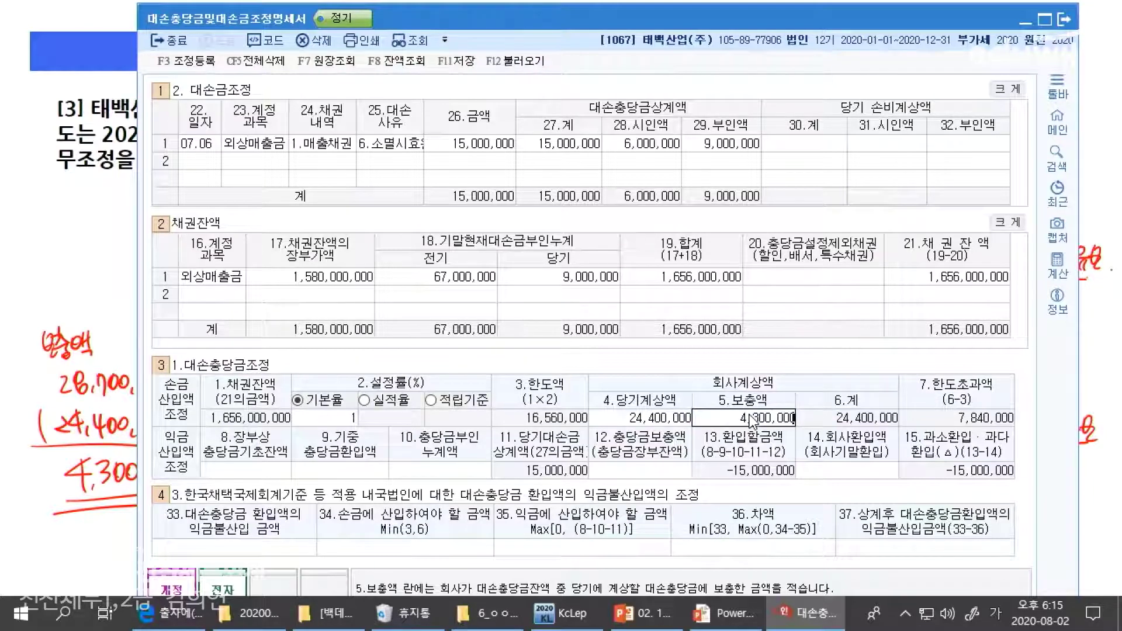
key(Return)
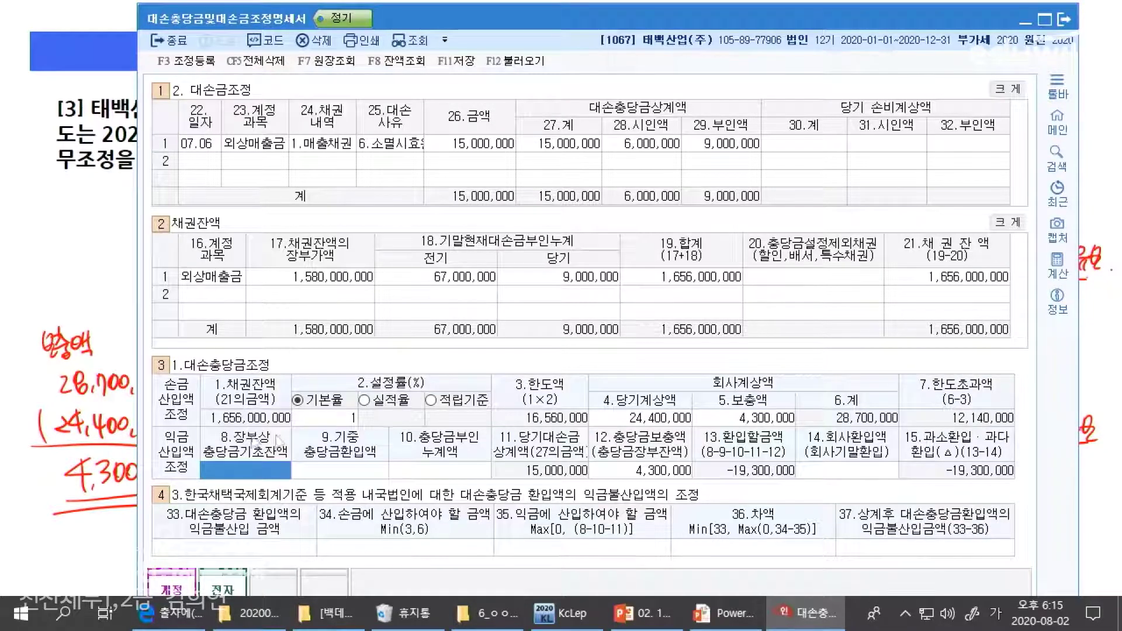
Set 장부상 충당금기초잔액 to 19,300,000 from the exercise and leave 기중 충당금환입액 blank
key(alt+Tab)
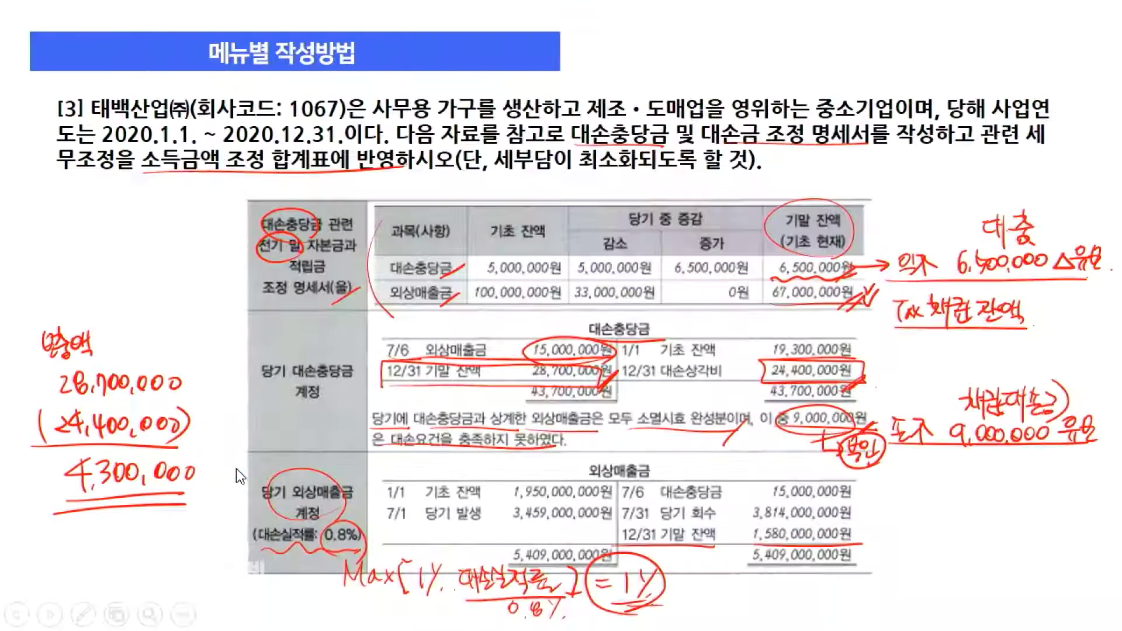
key(alt+Tab)
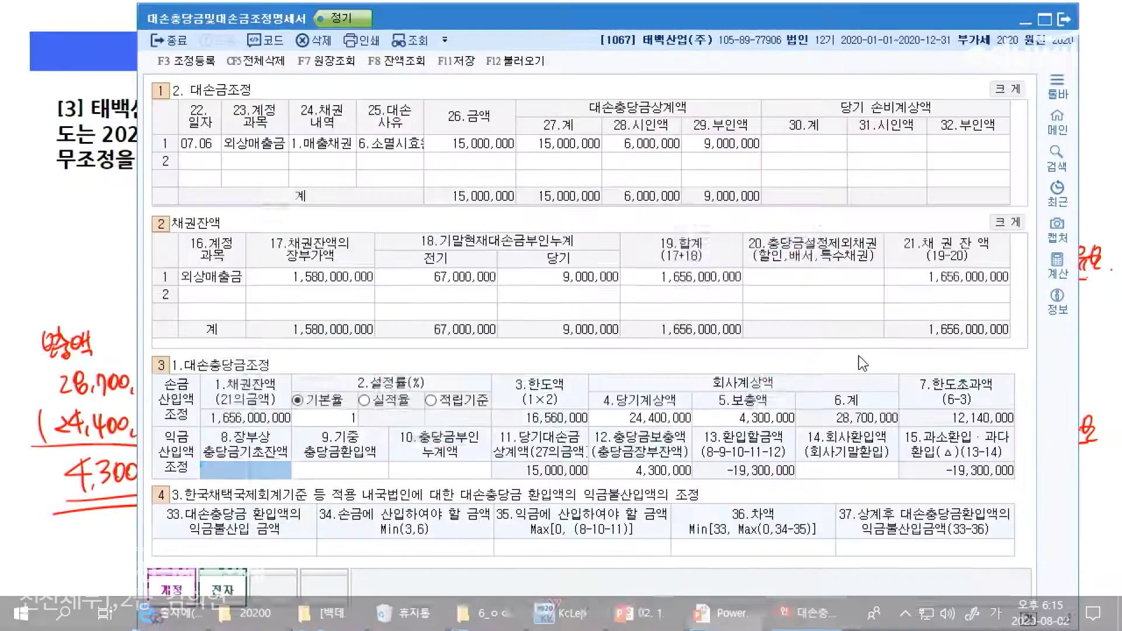
text(19300000)
key(Return)
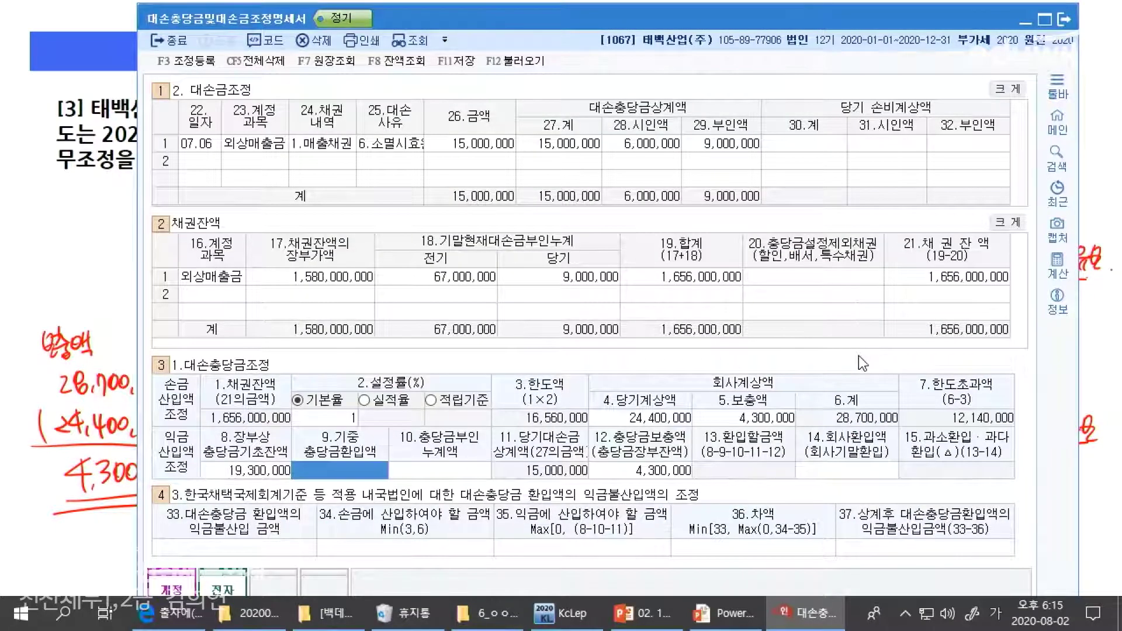
key(Return)
Mark the 대손충당금 기말 잔액 on the slide, and set 충당금부인 누계액 to 6,500,000 in KcLep
key(alt+Tab)
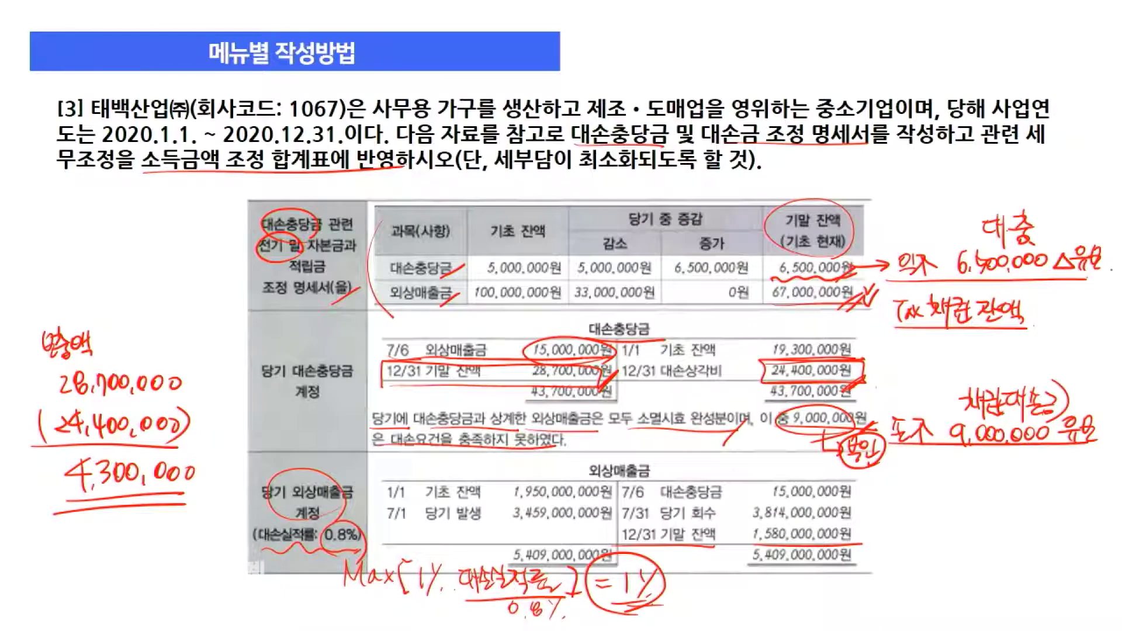
mouse_move(850, 260)
mouse_down()
mouse_move(761, 267)
mouse_move(818, 285)
mouse_up()
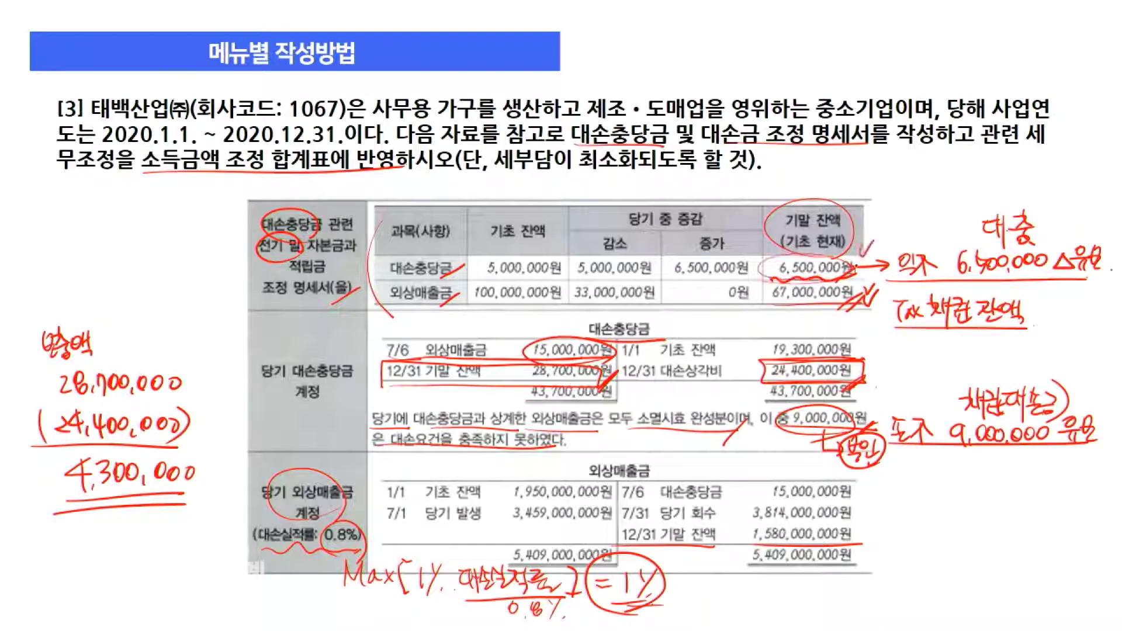
key(alt+Tab)
text(6500000)
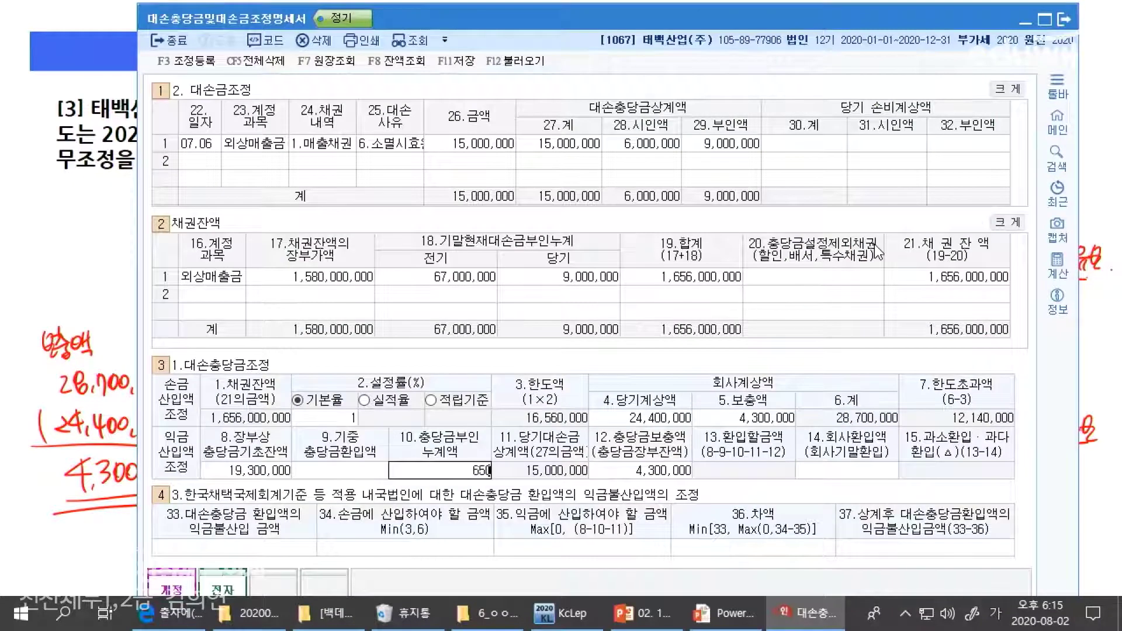
key(Return)
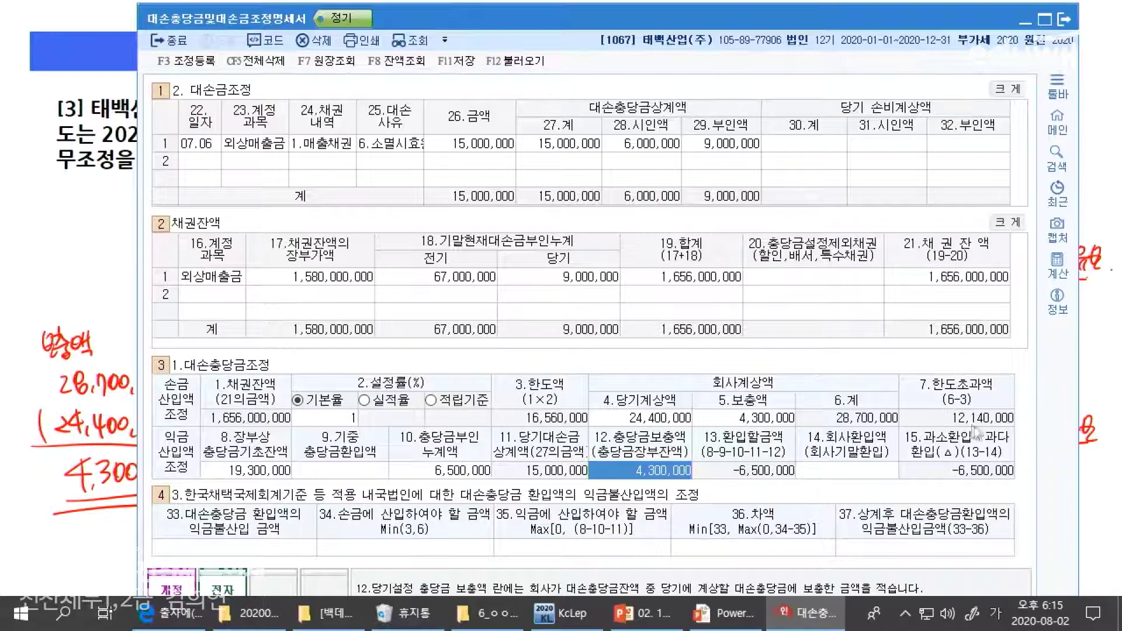
key(alt+Tab)
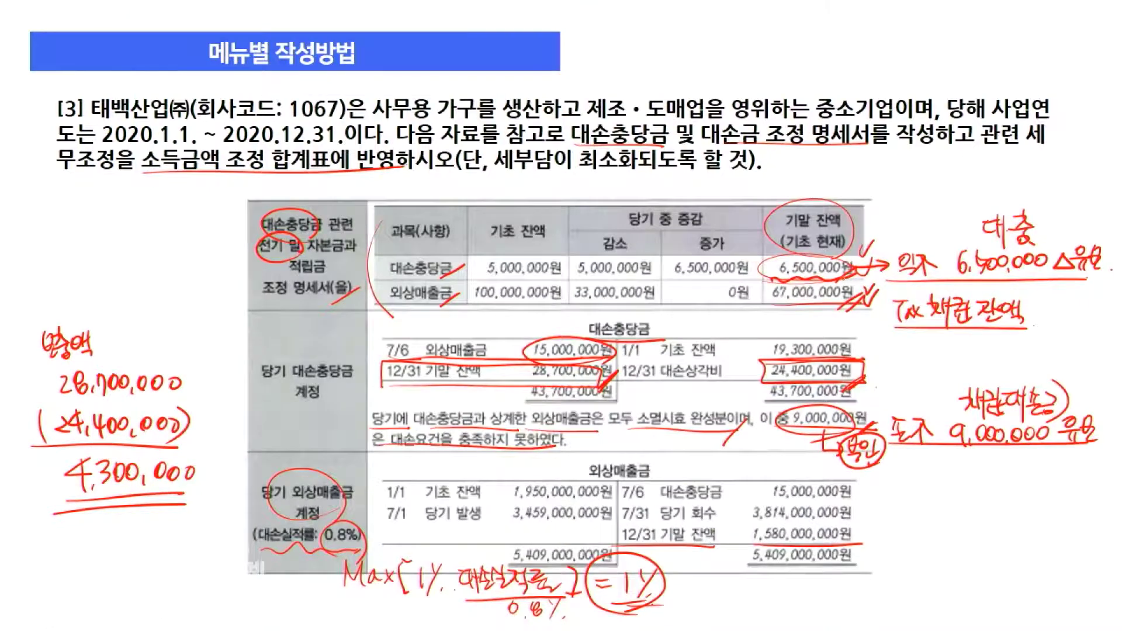
key(alt+Tab)
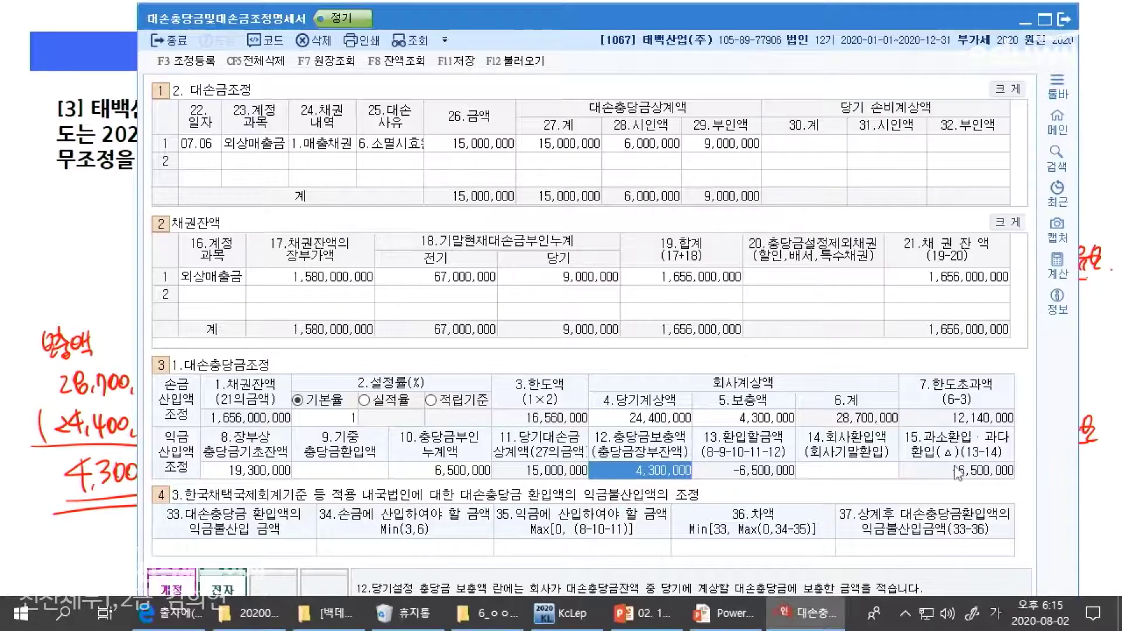
In 조정 등록, add 대손충당금 한도초과 of 12,140,000 with 유보발생 under 익금산입 및 손금불산입 by direct entry
click(168, 63)
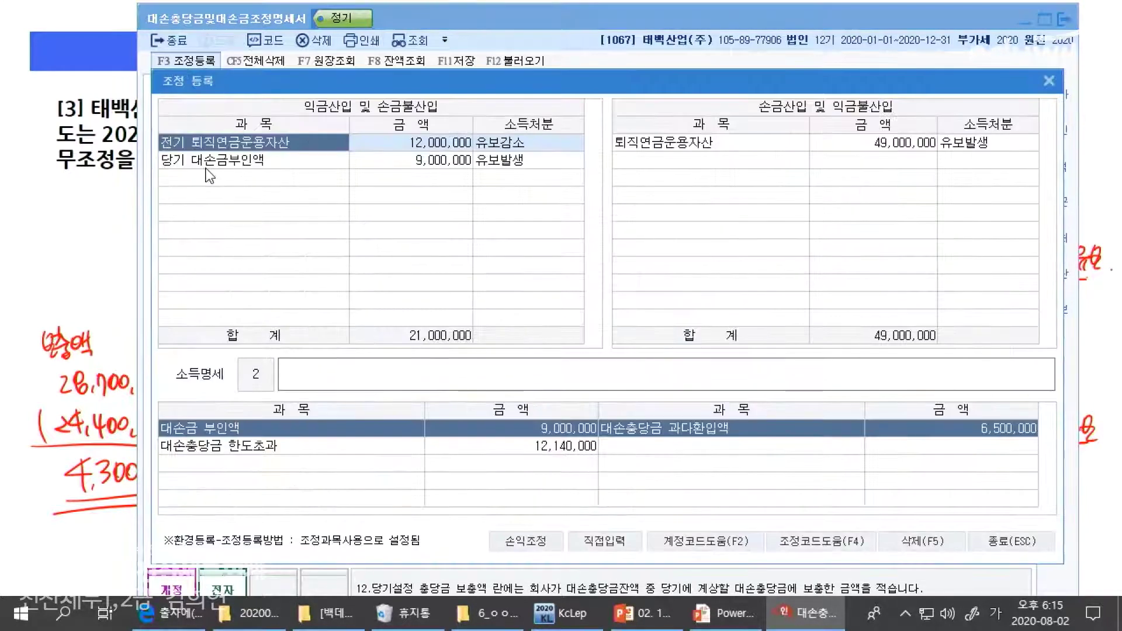
click(603, 542)
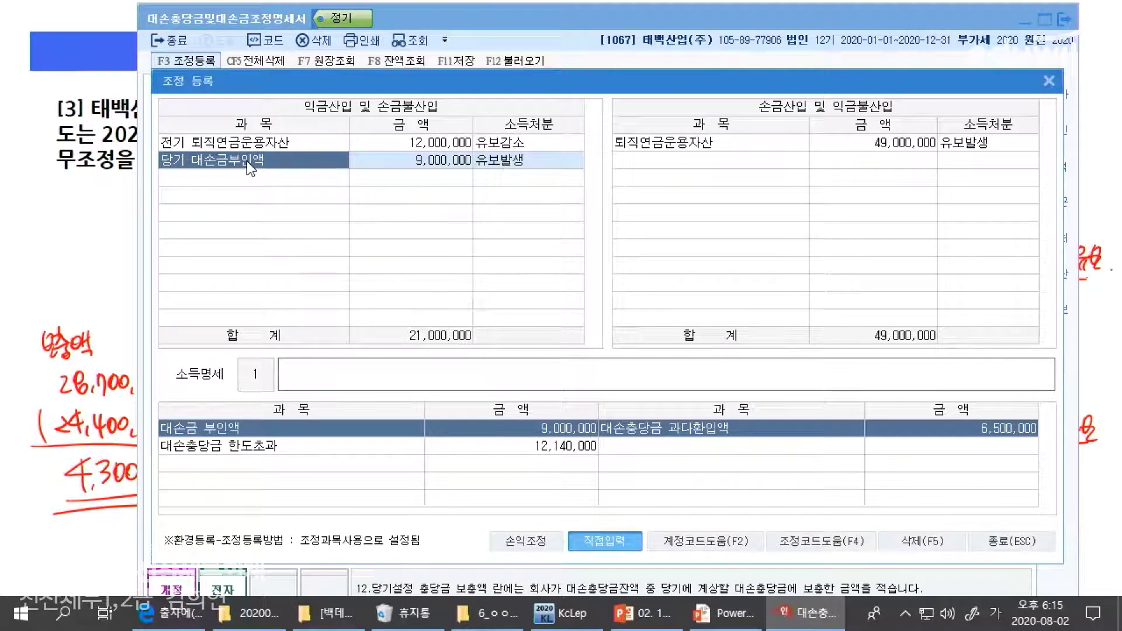
click(239, 182)
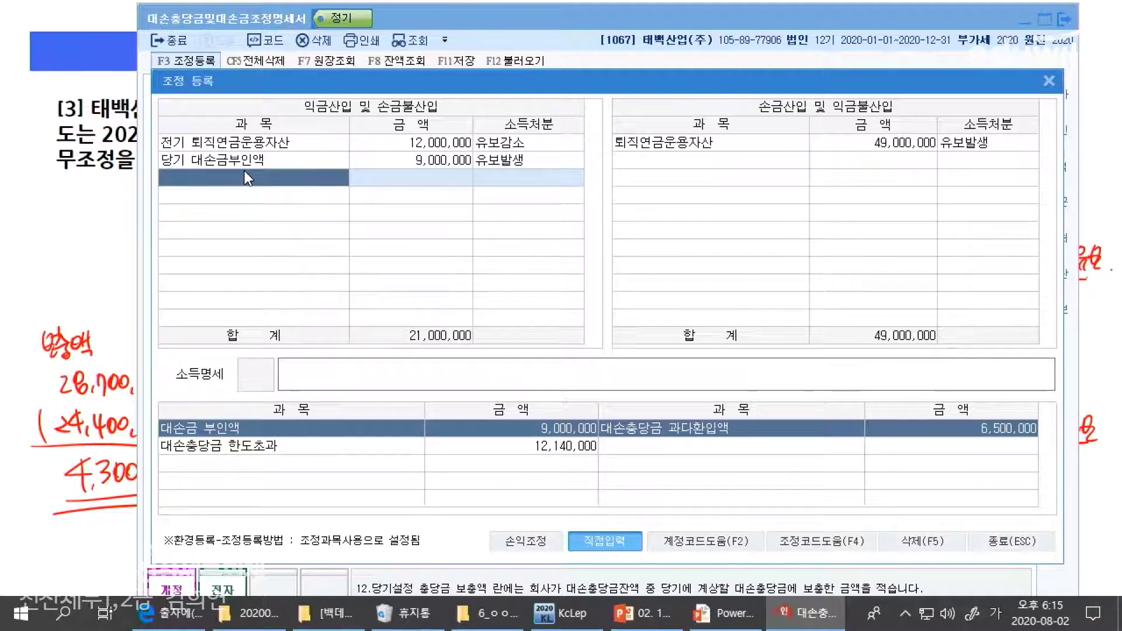
text(대손충당ㄱ)
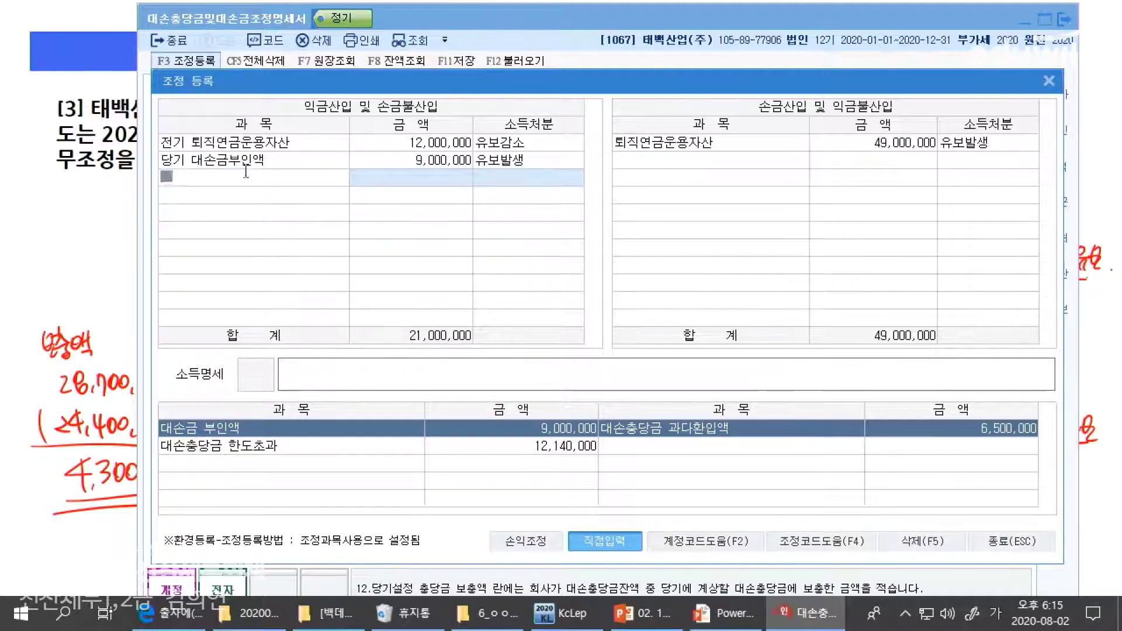
text(금 한)
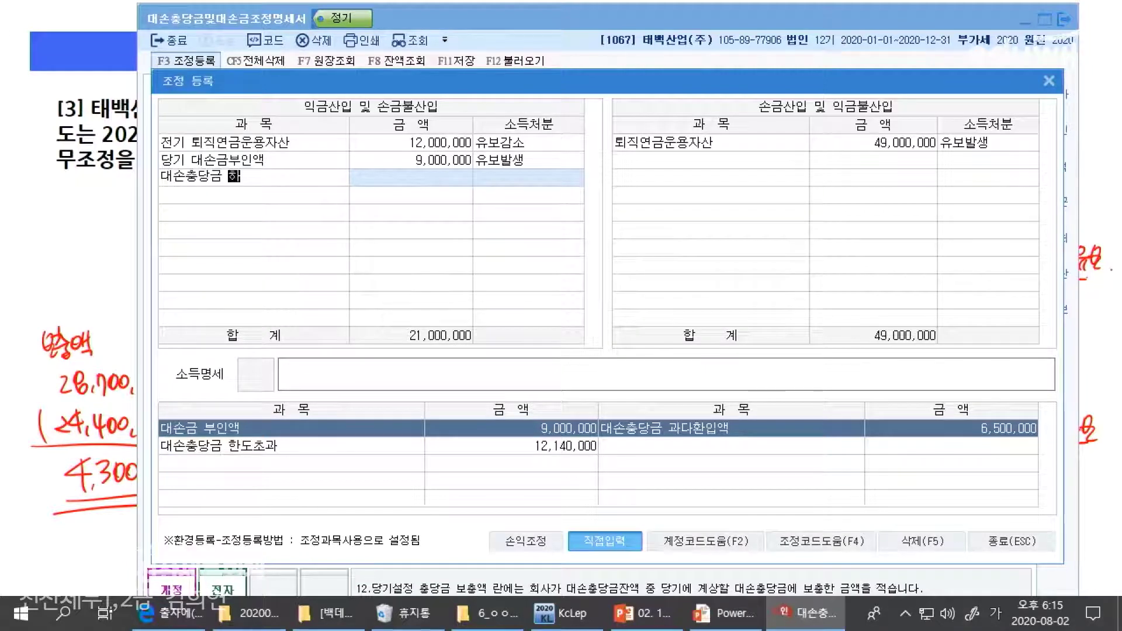
text(도초과)
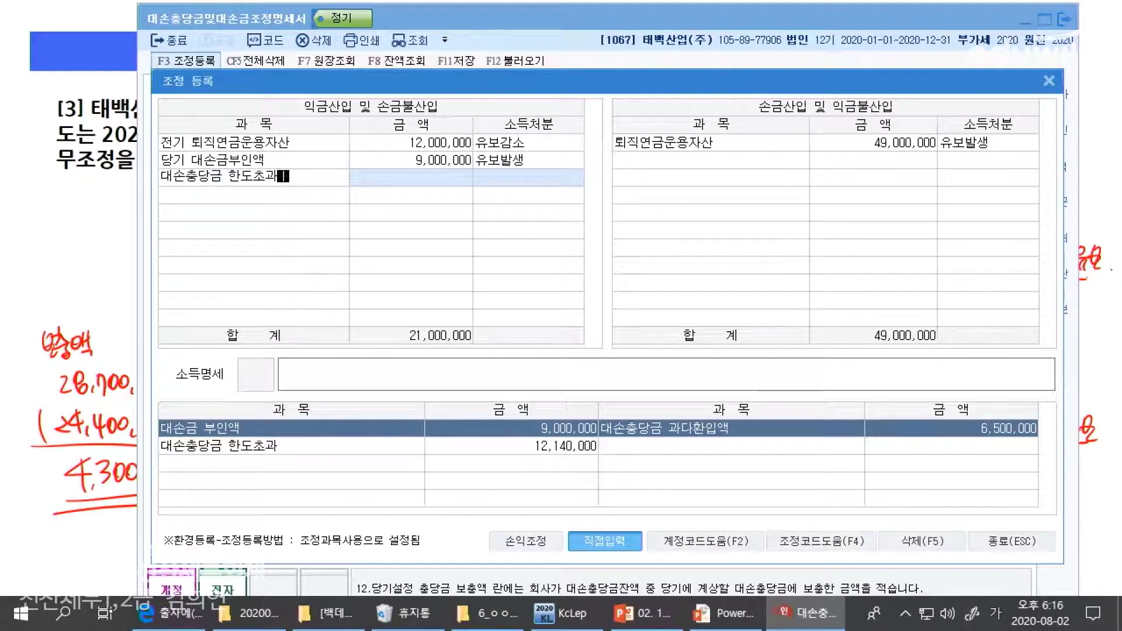
key(Return)
text(12)
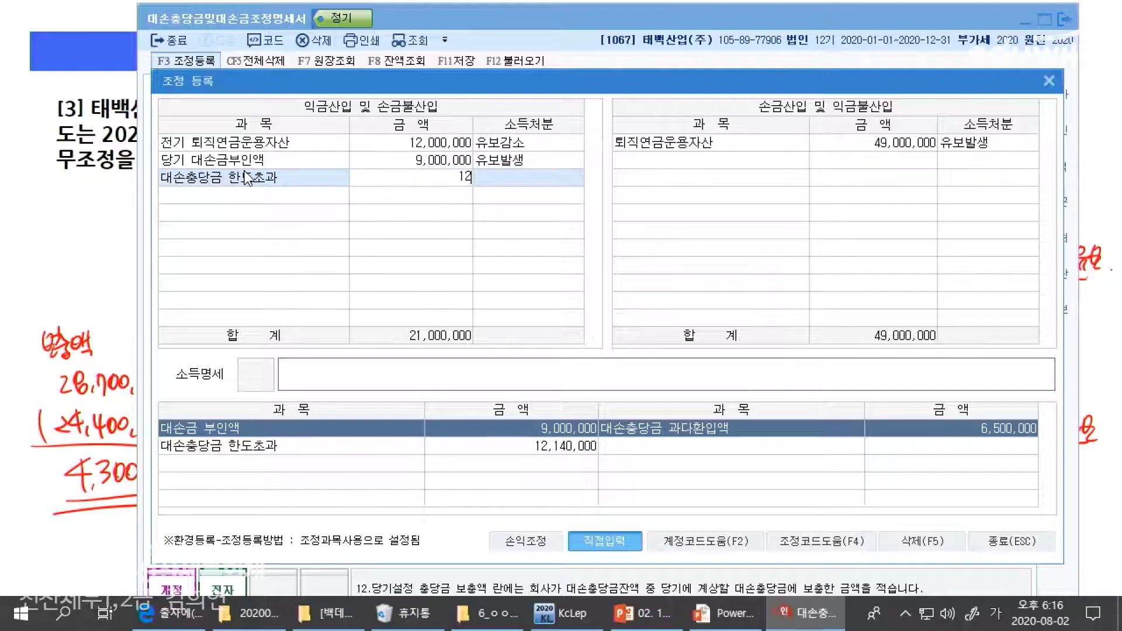
text(,140,000)
key(Return)
key(1)
Enter 전기 대손충당금 한도초과액 as a new 과목 below 퇴직연금운용자산 under 손금산입 및 익금불산입
click(735, 145)
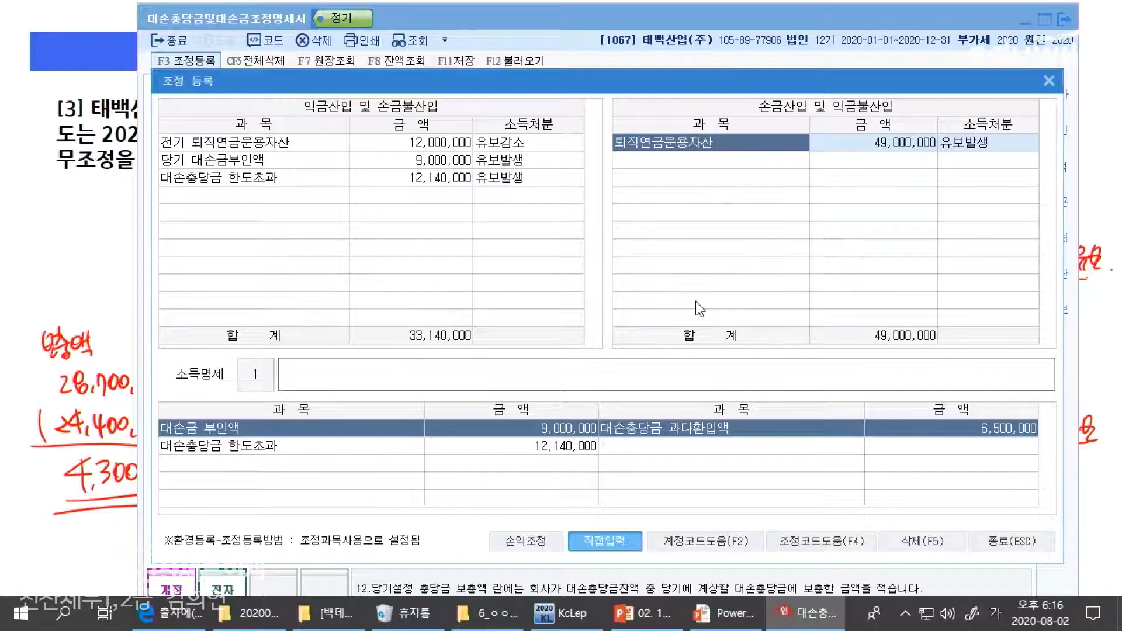
text(전기)
key(Escape)
click(665, 158)
text(전기 ㅜㄷㅐㅐ손ㅇㅊ)
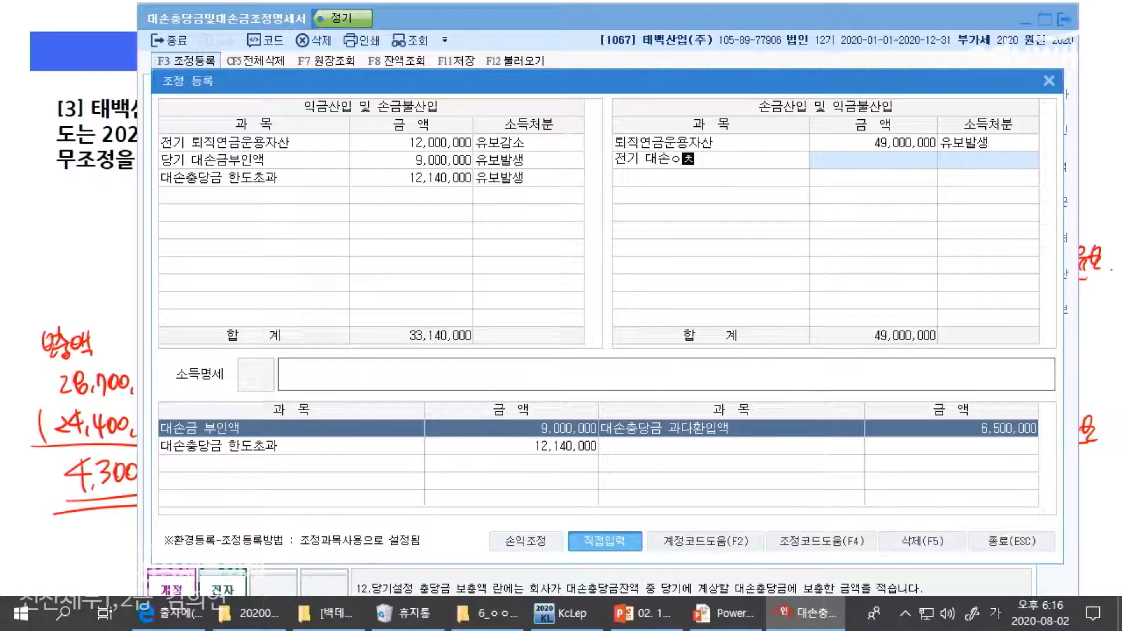
text(ㅜㅇ당금 ㄹ)
text(한도초과액)
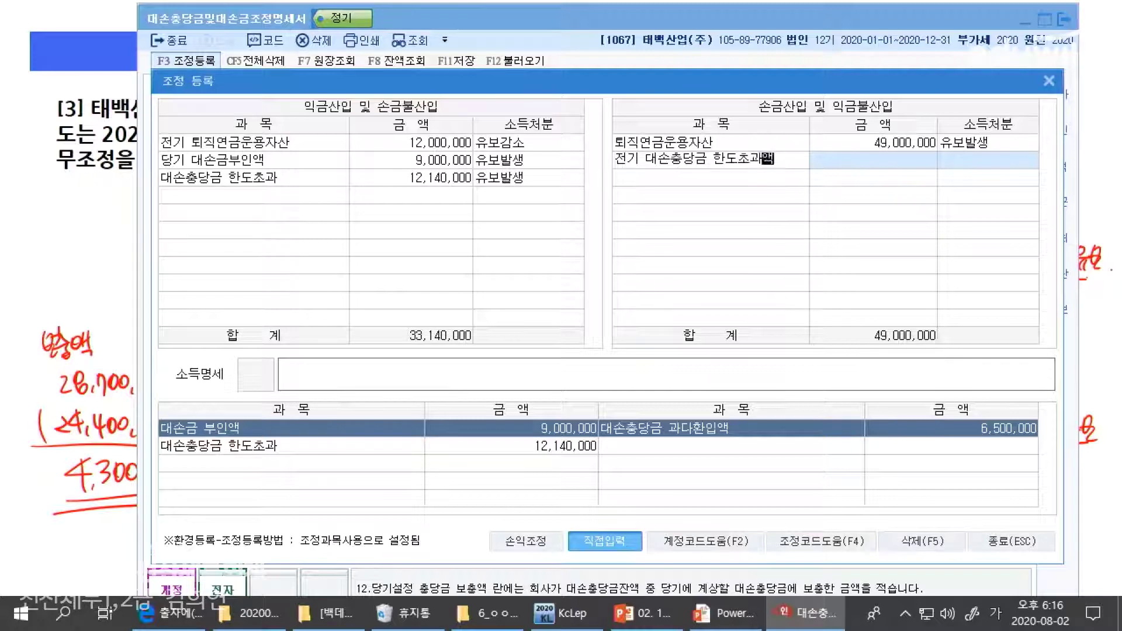
key(Return)
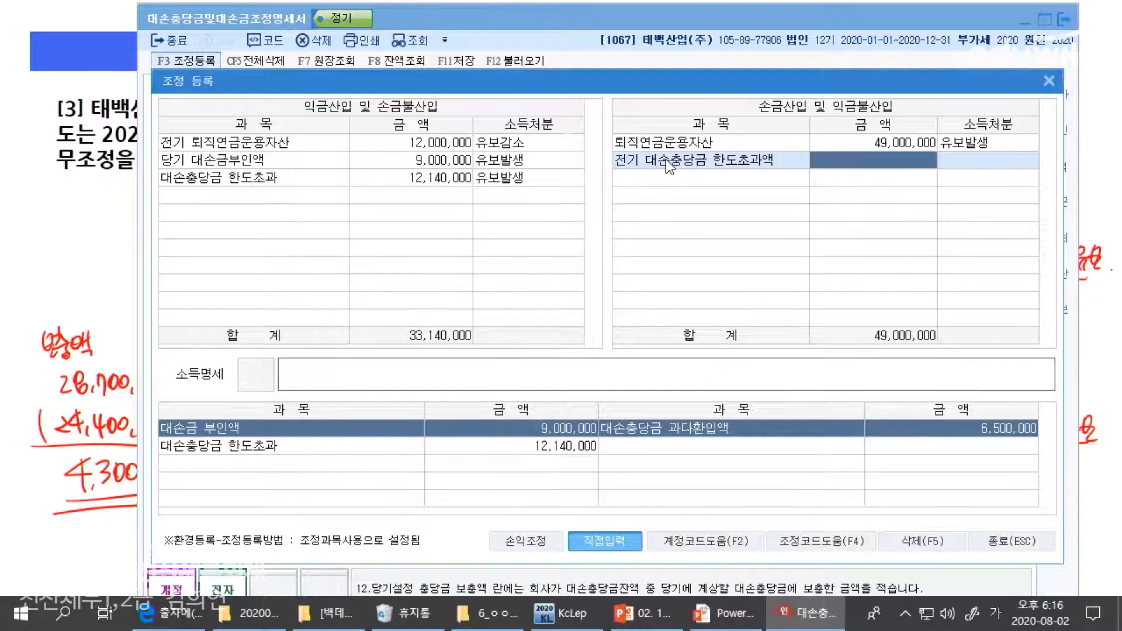
Enter 6,500,000 for the 전기 대손충당금 한도초과액 row under 손금산입 및 익금불산입, with income disposition 유보감소 (code 2)
key(alt+Tab)
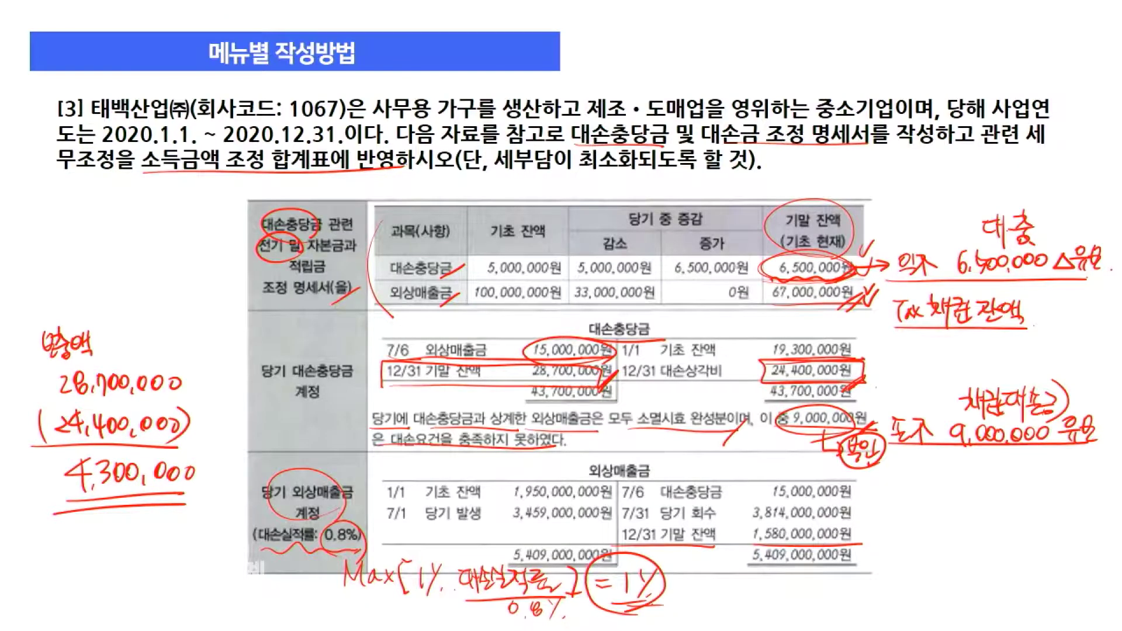
key(alt+Tab)
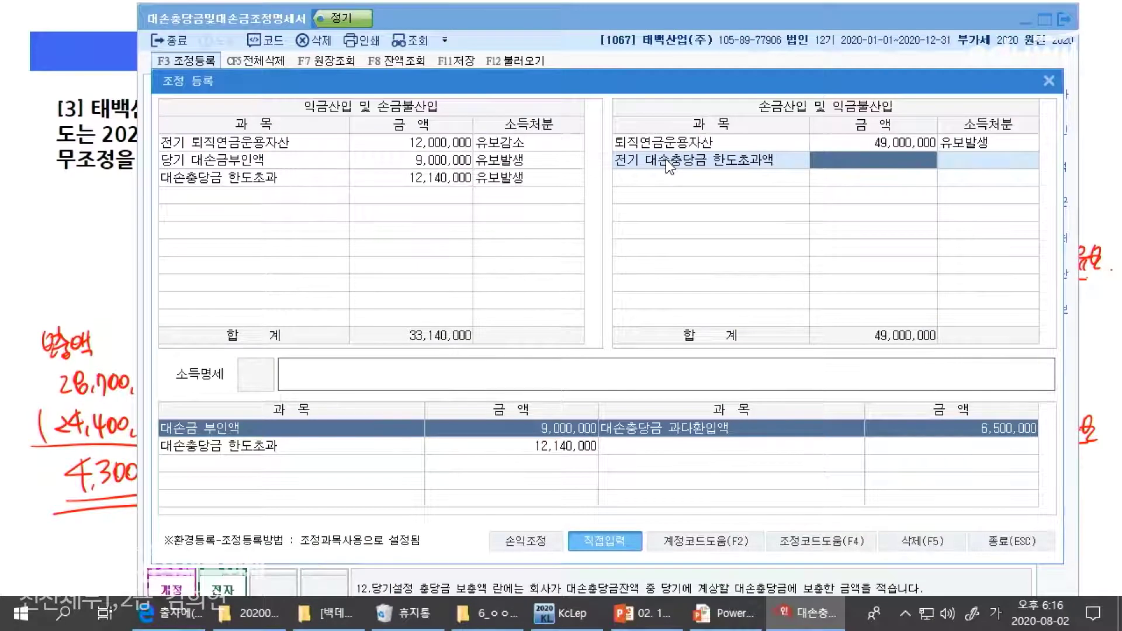
text(6500000)
key(Return)
key(2)
key(Return)
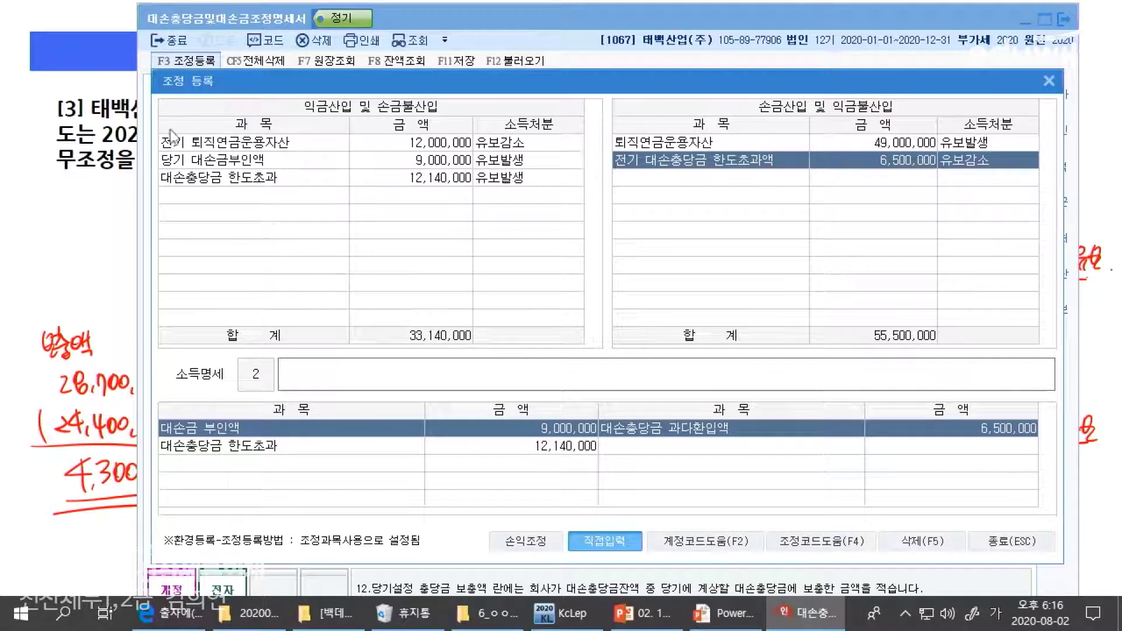
Check the 당기 대손금부인액, 전기 대손충당금 한도초과액 and 대손충당금 한도초과 entries, and close the adjustment registration window
click(228, 165)
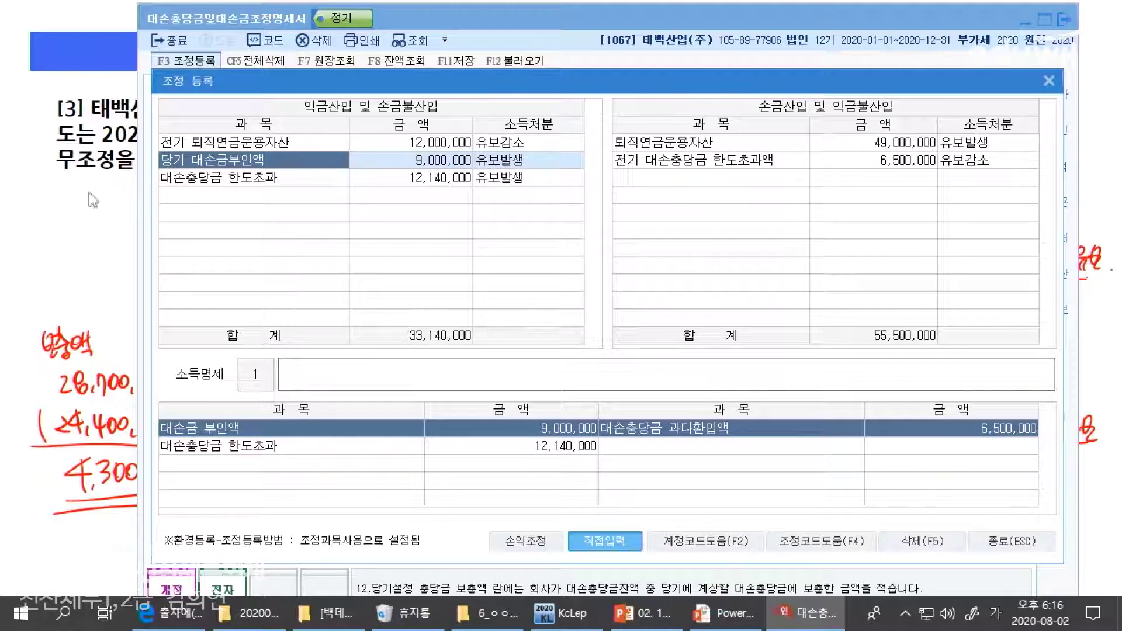
click(712, 163)
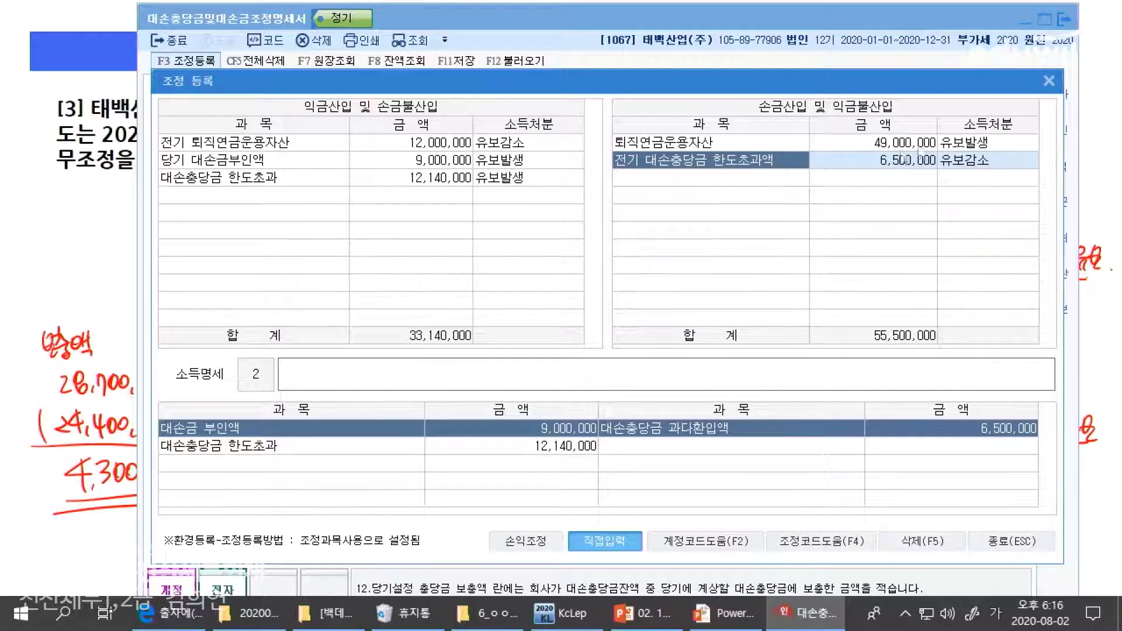
click(881, 161)
click(257, 177)
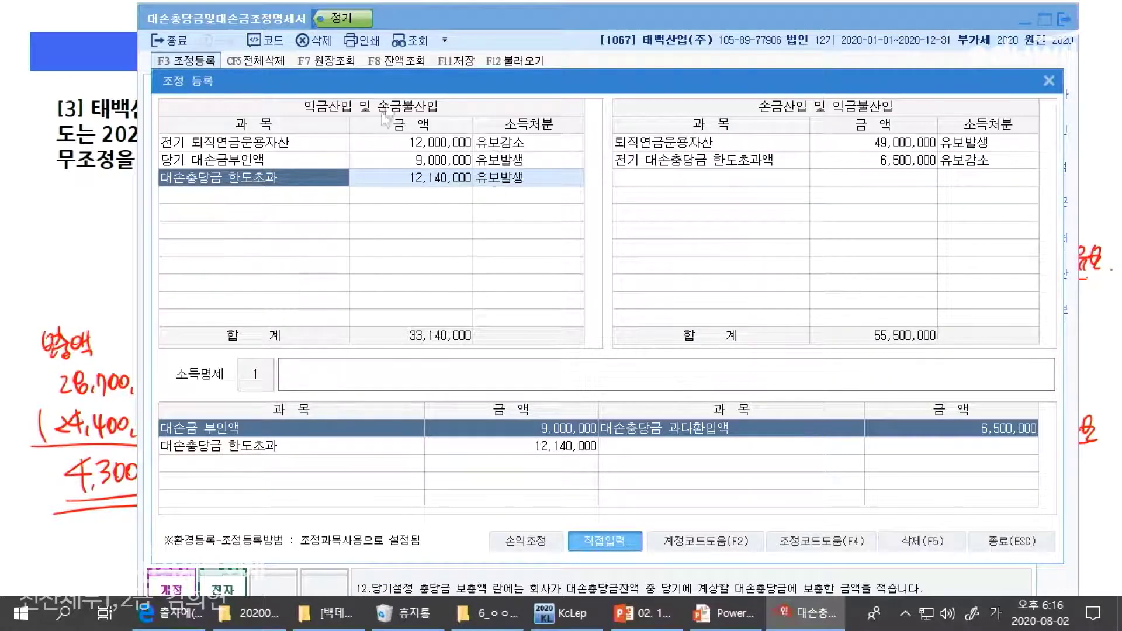
click(988, 541)
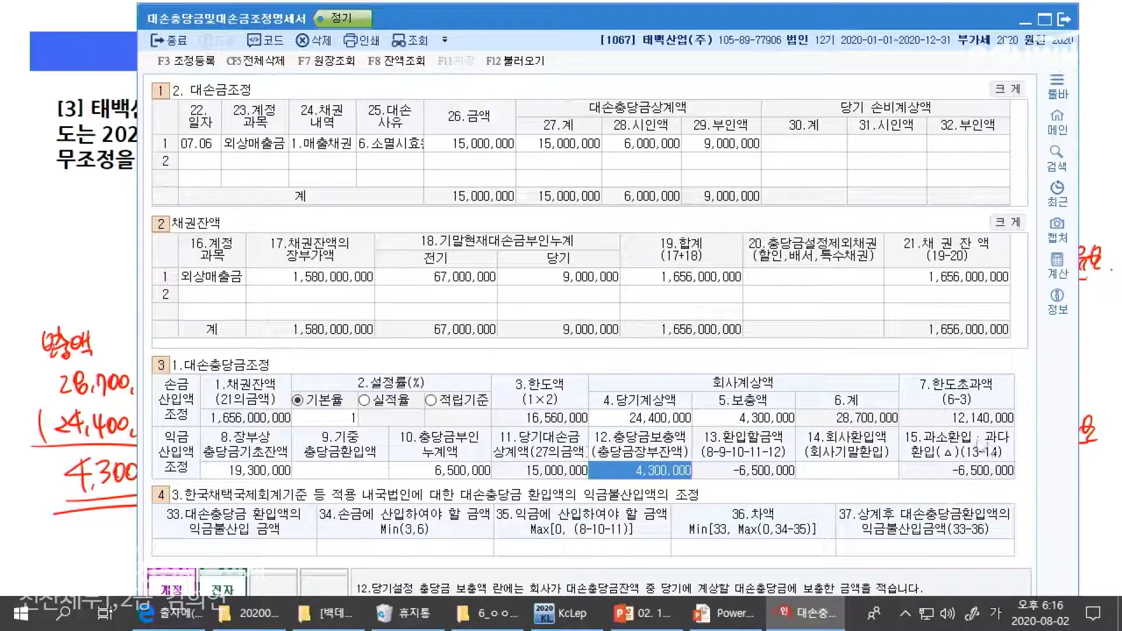
Examine the disallowed amount (29.부인액) of the bad debt line and the 외상매출금 row's current-year disallowance in 채권잔액
click(708, 144)
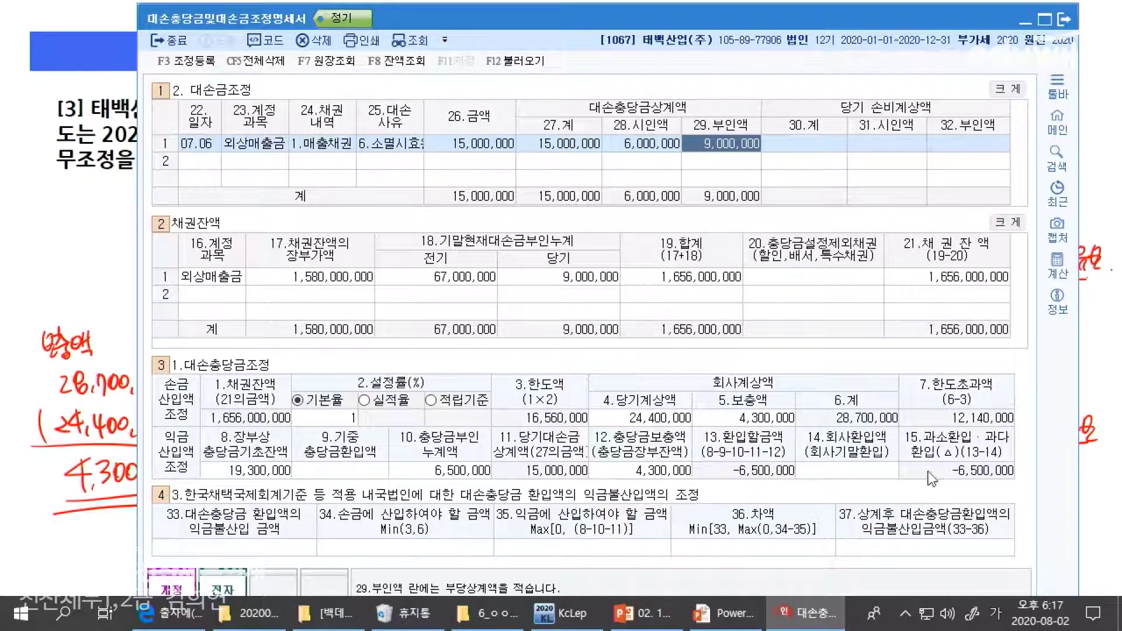
click(586, 279)
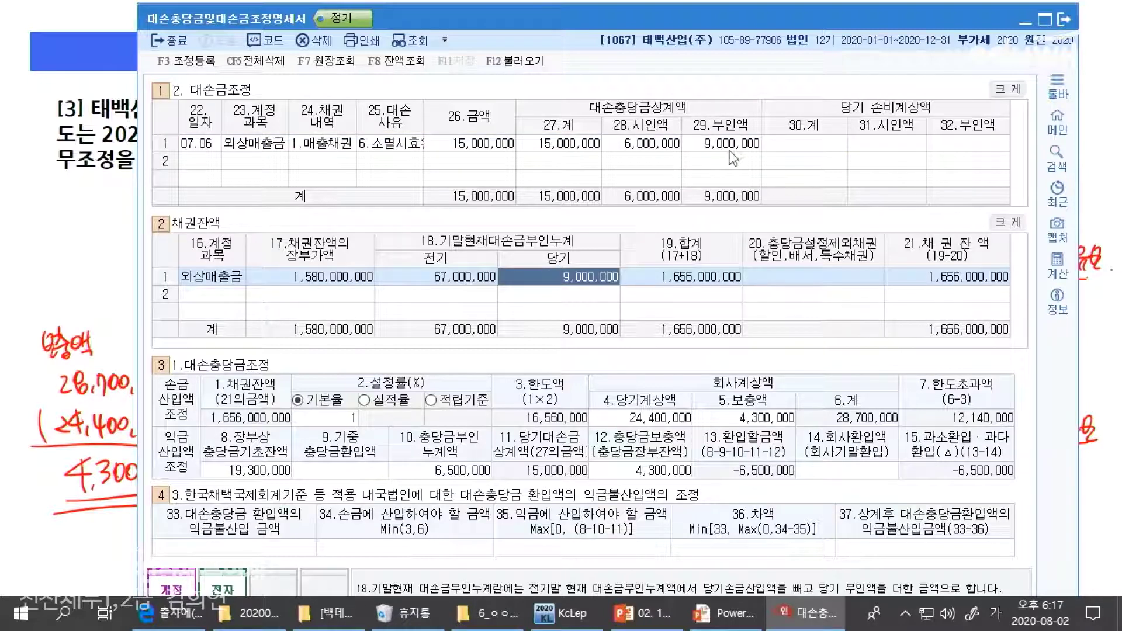
click(228, 280)
click(538, 279)
click(121, 287)
click(123, 288)
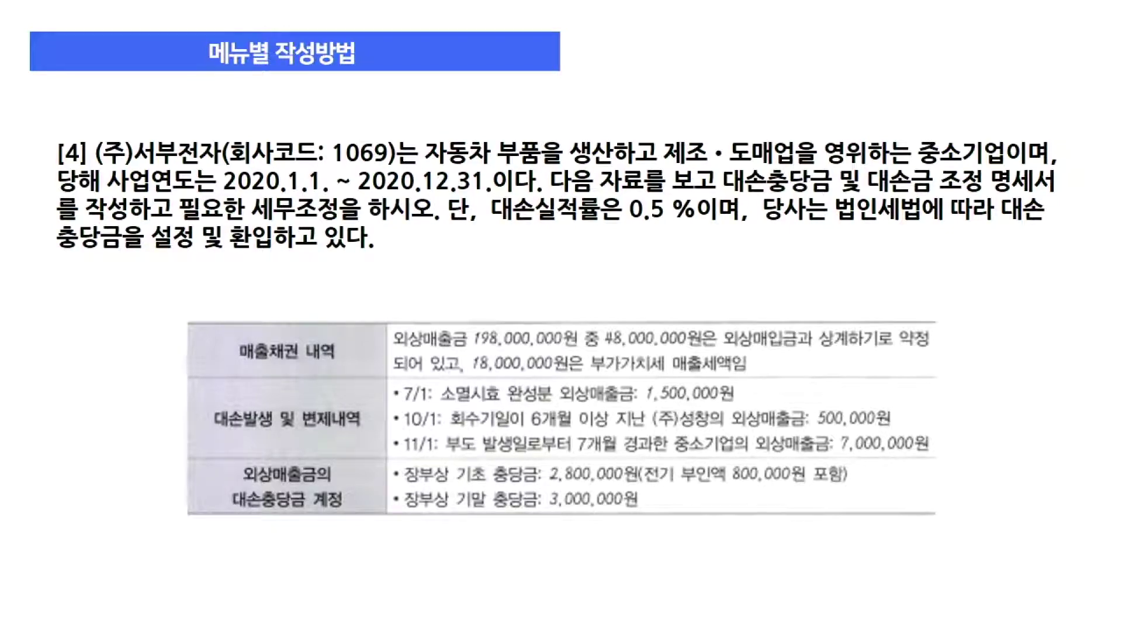
On the PowerPoint slide for problem [4], underline the required statement and the 0.5% bad debt rate, and handwrite Max[1%, 0.5%] = 1%
drag(724, 192, 1046, 193)
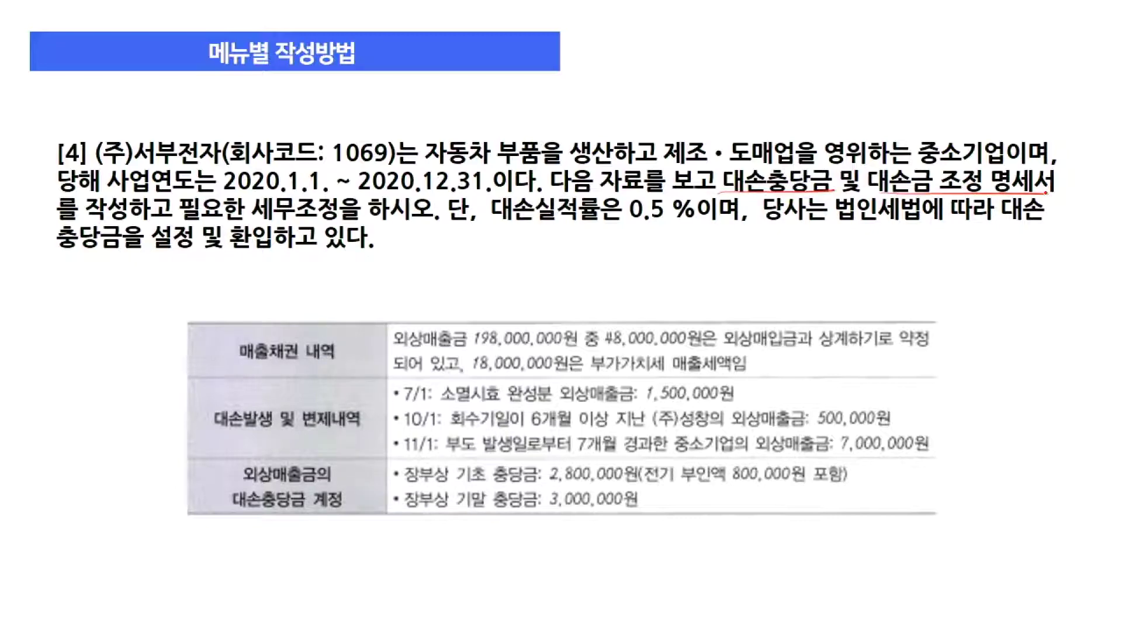
drag(477, 219, 718, 215)
mouse_move(609, 257)
mouse_down()
mouse_move(648, 259)
mouse_move(673, 237)
mouse_move(695, 260)
mouse_up()
drag(706, 235, 714, 249)
mouse_move(722, 234)
mouse_down()
mouse_move(712, 264)
mouse_move(763, 261)
mouse_move(795, 237)
mouse_move(847, 246)
mouse_move(894, 237)
mouse_move(885, 258)
mouse_move(906, 267)
mouse_up()
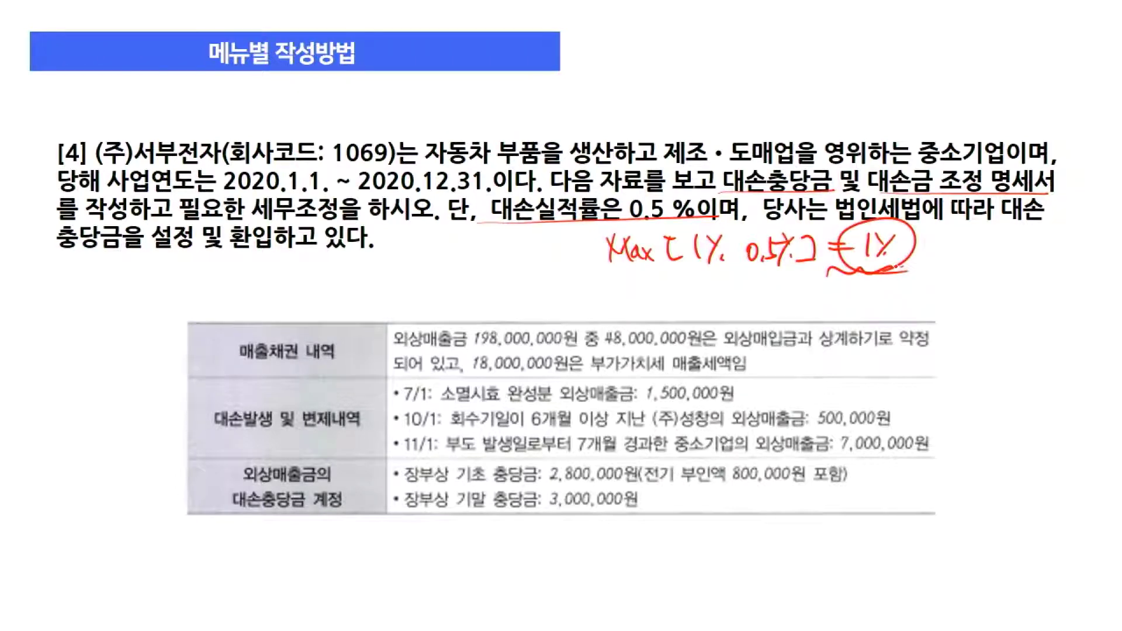
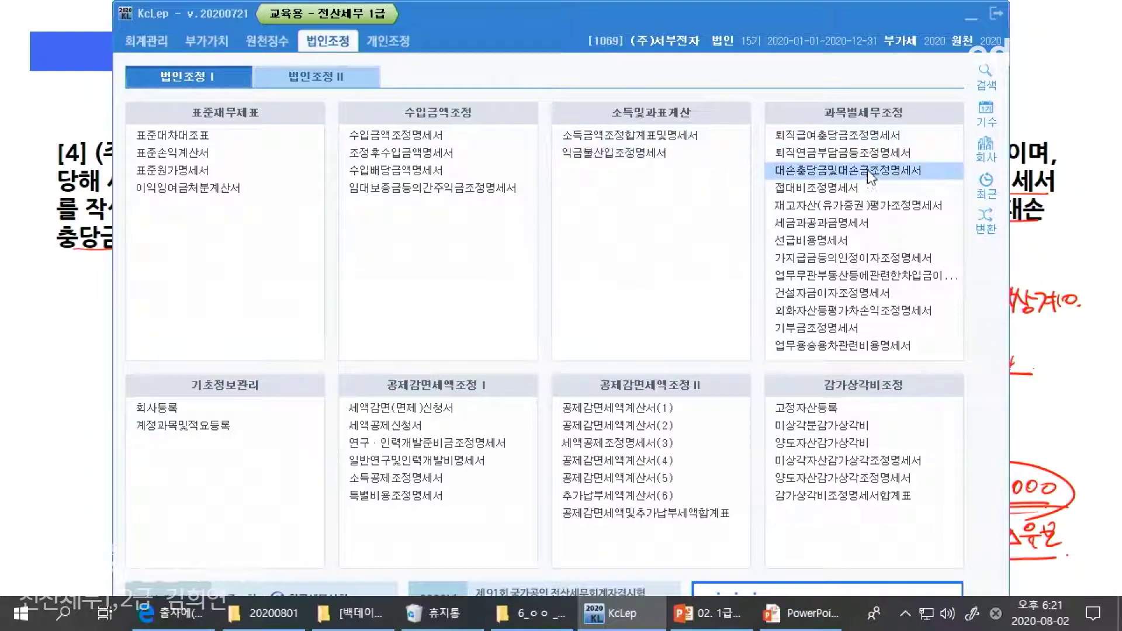
Open 대손충당금및대손금조정명세서 in KcLep and start the first 대손금조정 line with date 07.01 and account 108 (외상매출금)
key(Return)
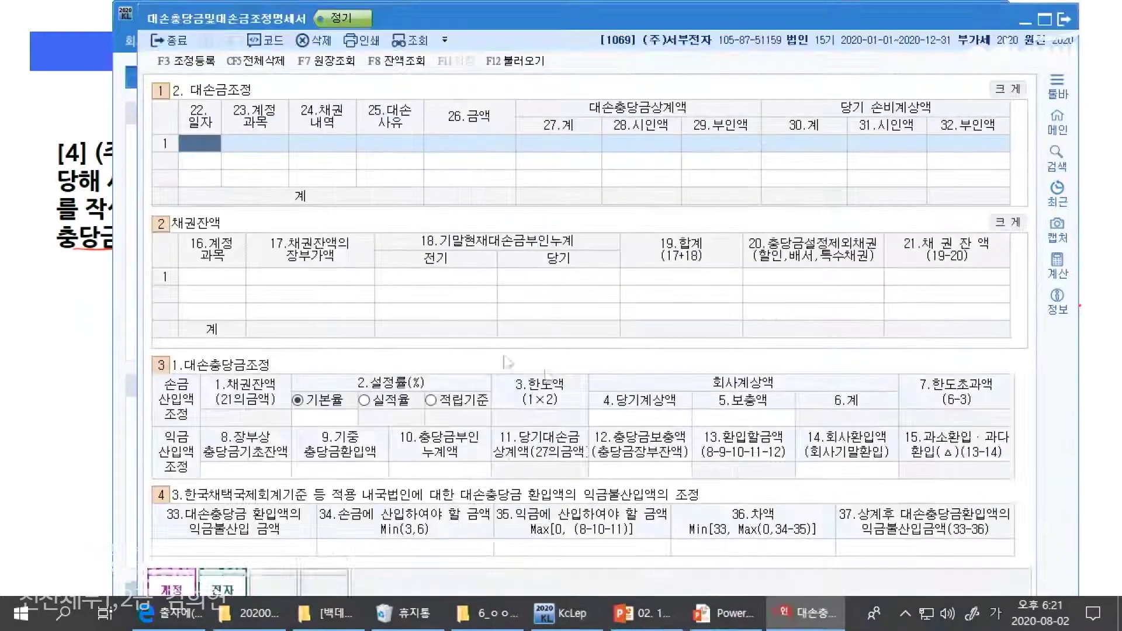
key(alt+Tab)
key(alt+Tab)
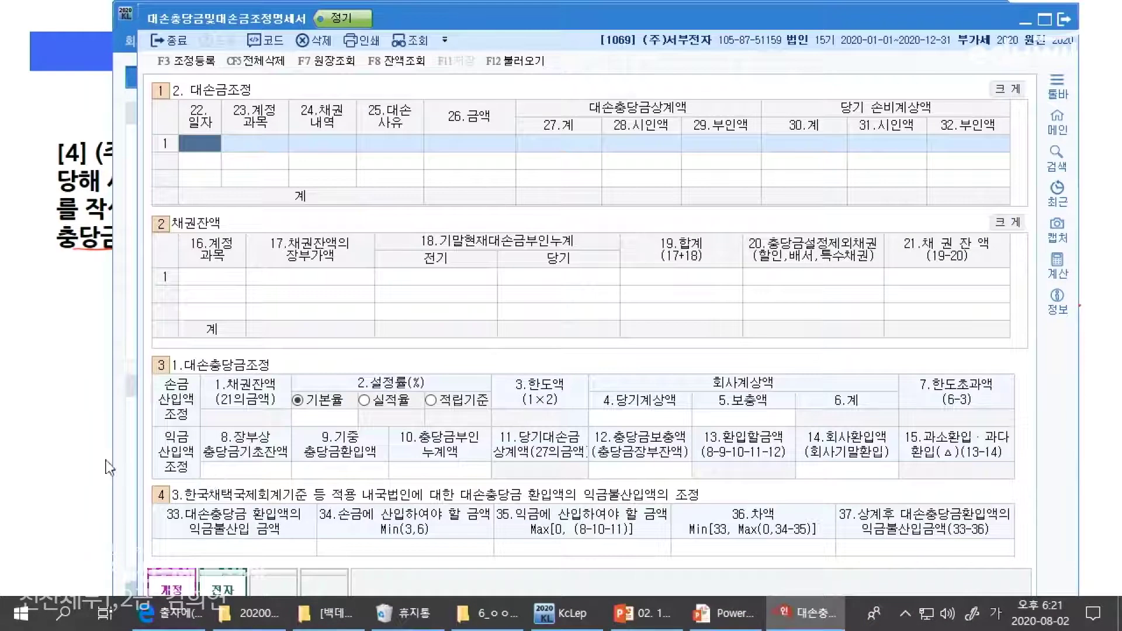
text(0701)
key(Return)
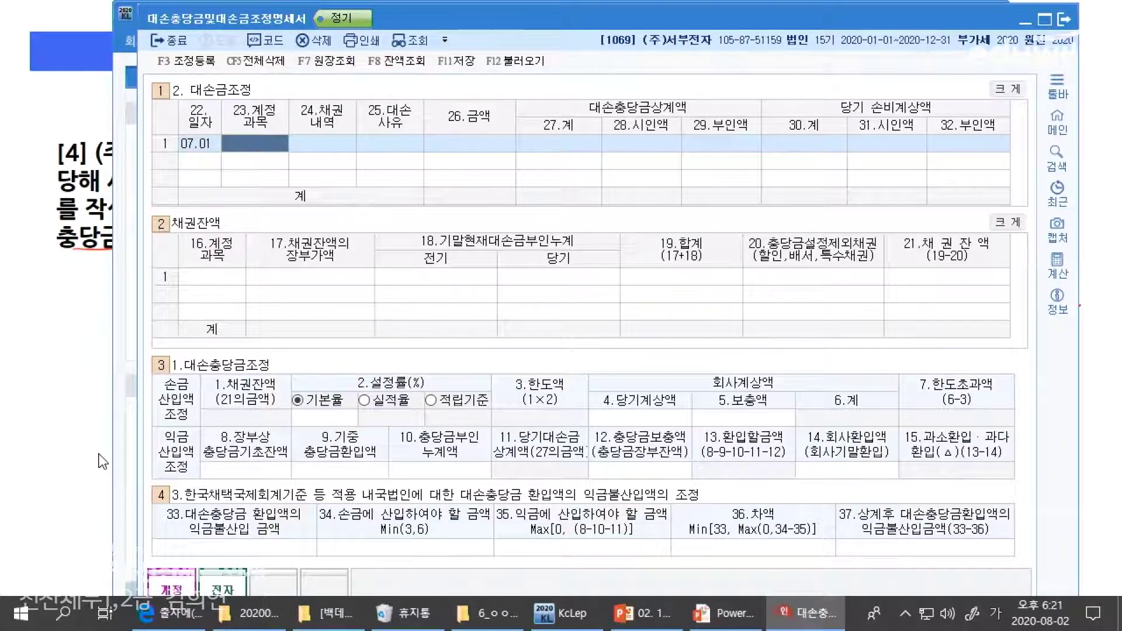
text(108)
key(Return)
key(alt+Tab)
key(alt+Tab)
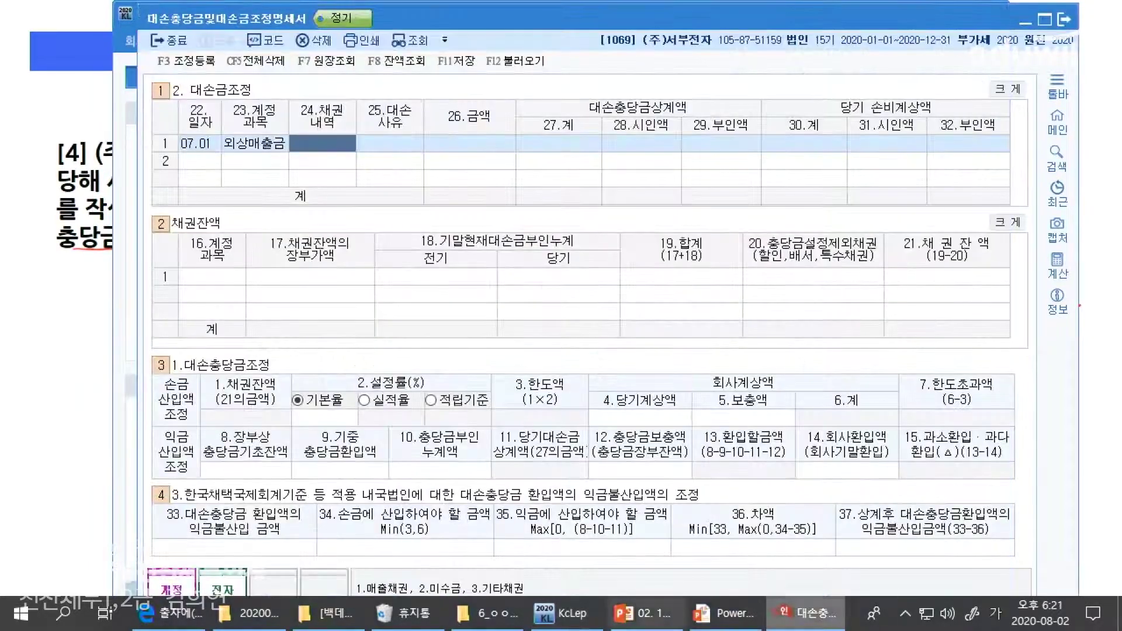
Consult the problem slide and set the 07.01 line's receivable type to 1.매출채권 and its bad debt reason to 6.소멸시효완성
key(alt+Tab)
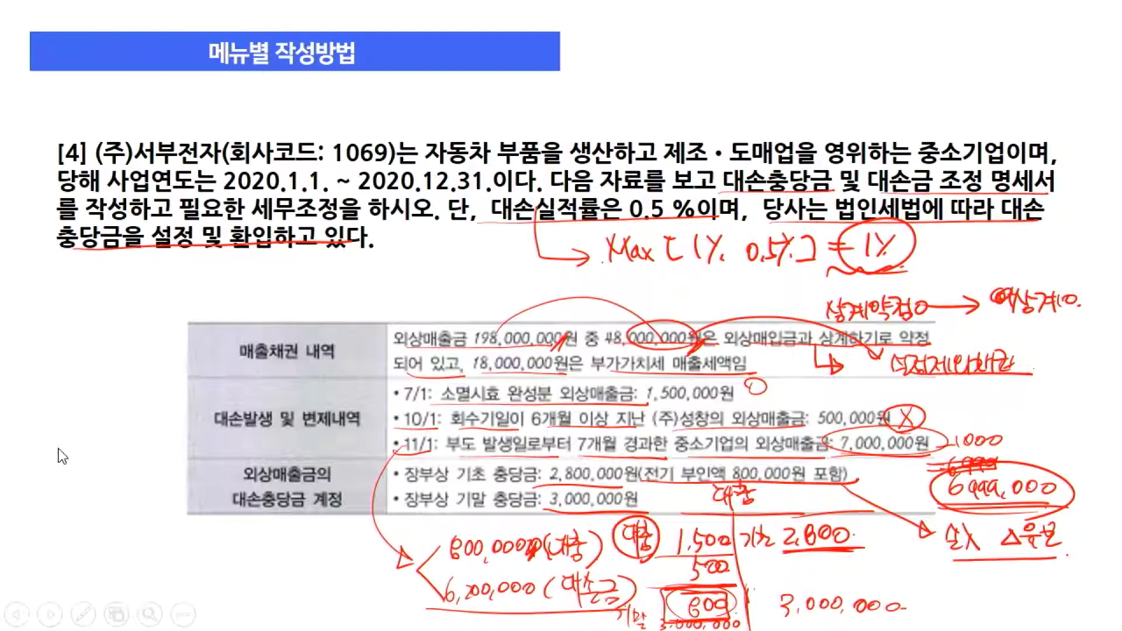
key(alt+Tab)
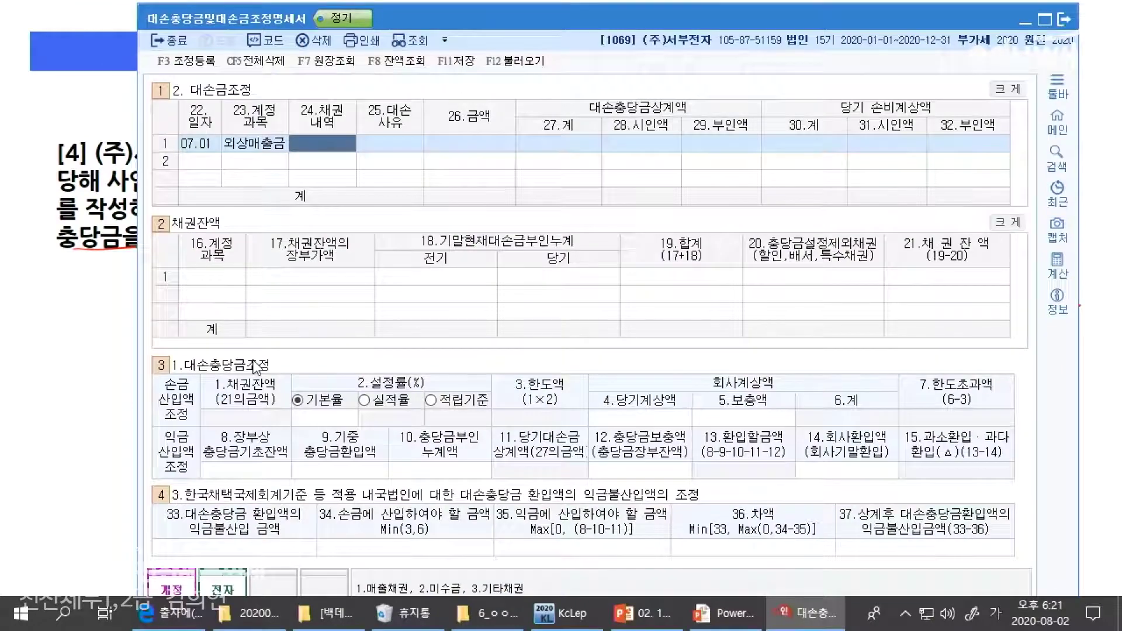
text(1)
key(Return)
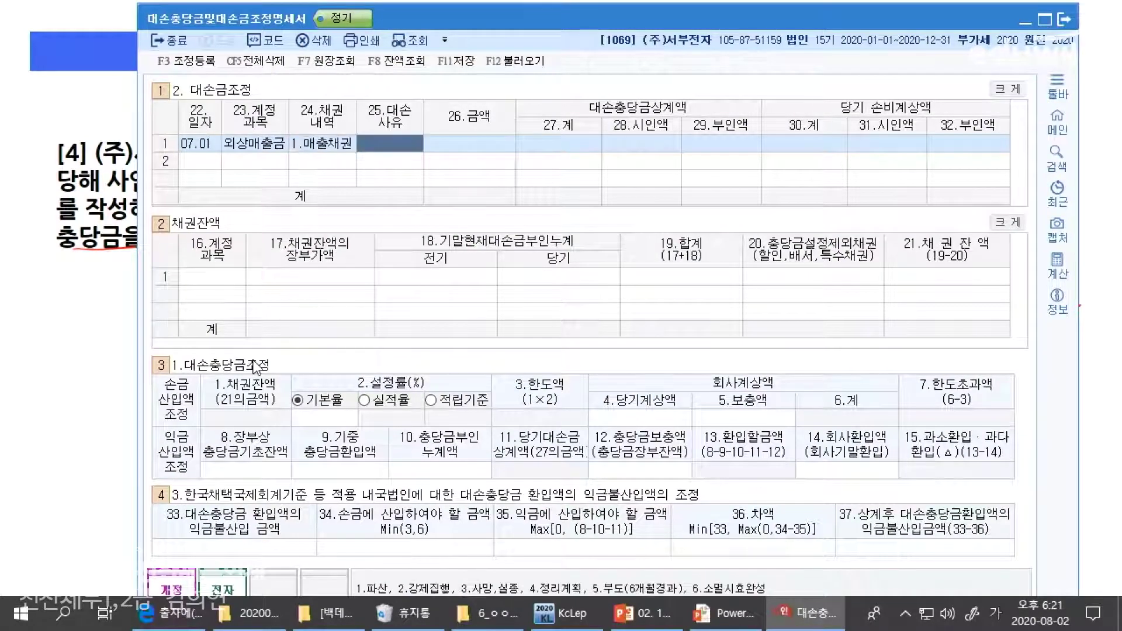
key(Tab)
key(alt+Tab)
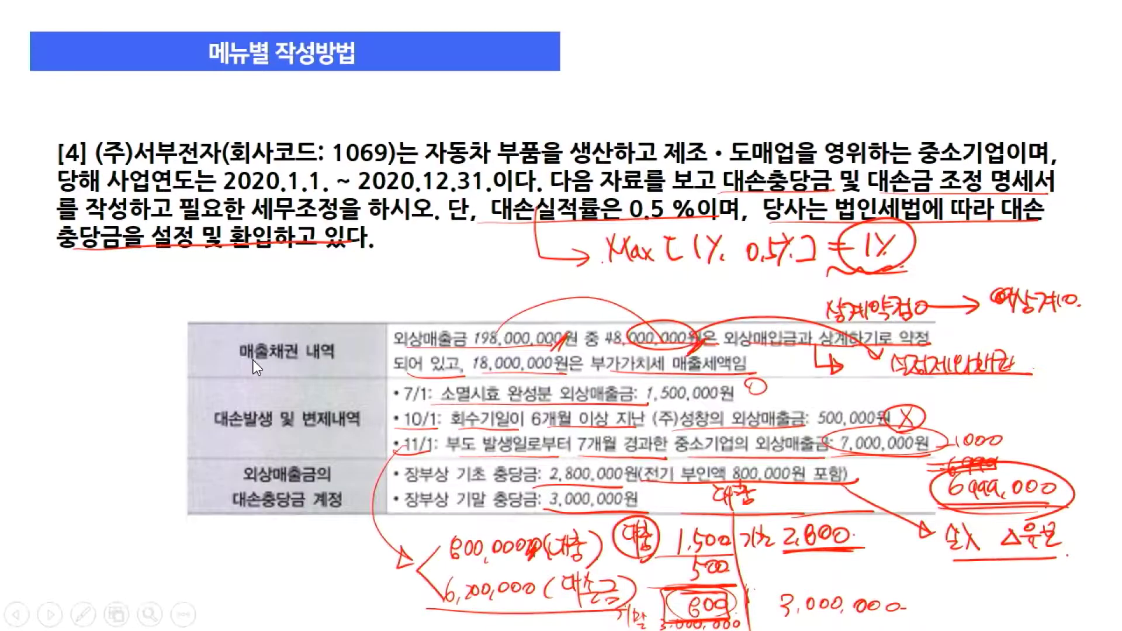
key(alt+Tab)
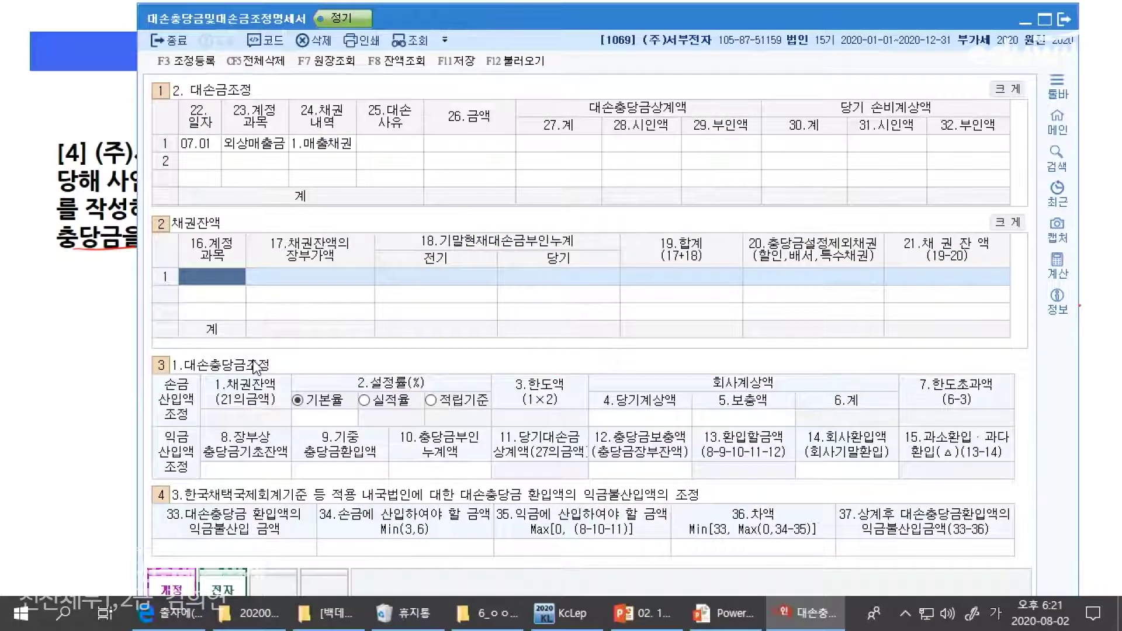
click(399, 148)
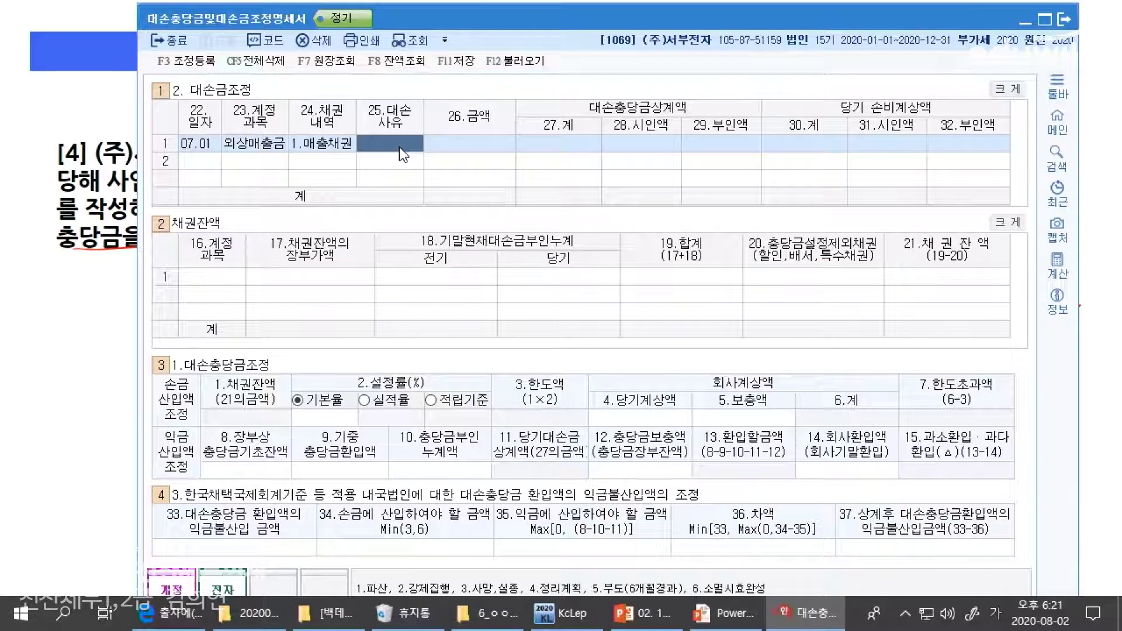
text(6)
key(Return)
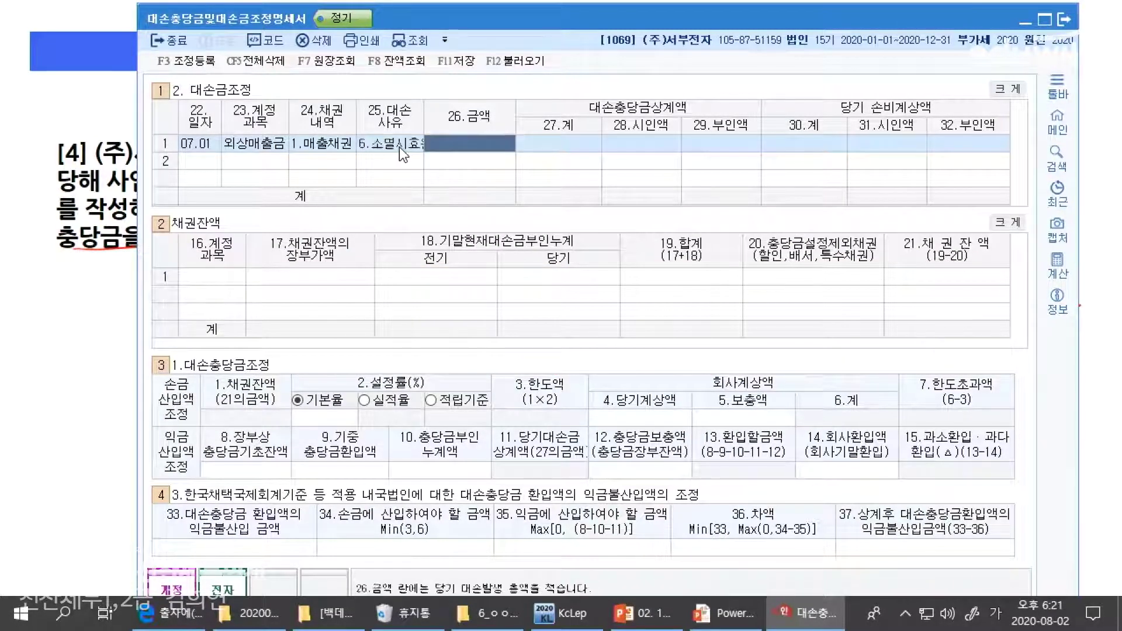
Enter 1,500,000 as the 07.01 line's bad debt amount and 1,500,000 as its approved allowance offset (28.시인액)
text(1500000)
key(Return)
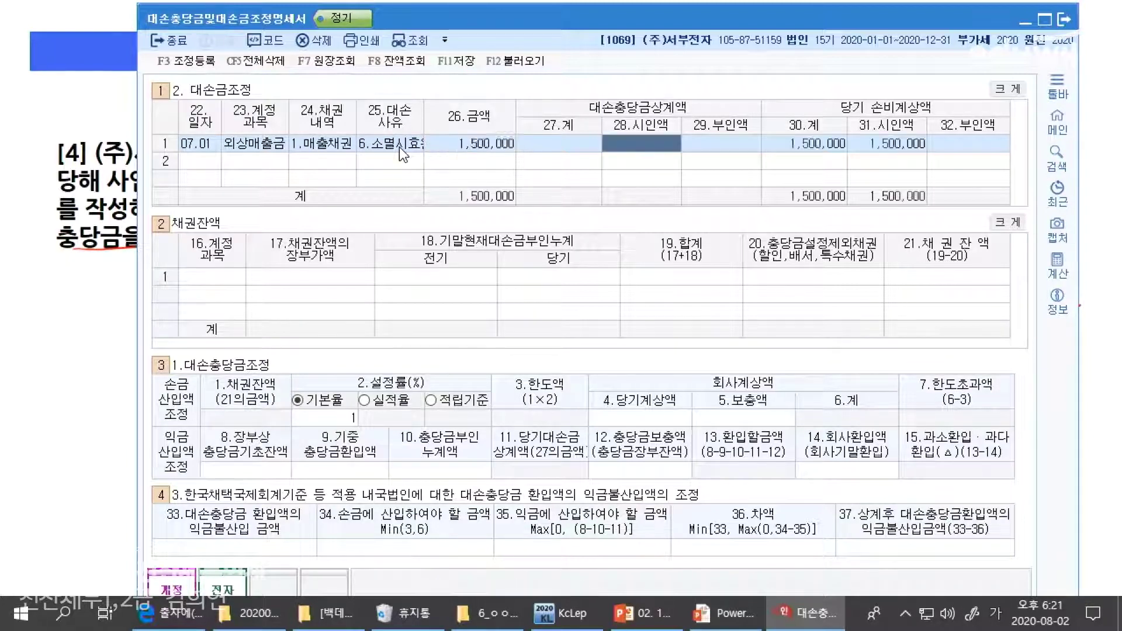
text(1,500,000)
key(Return)
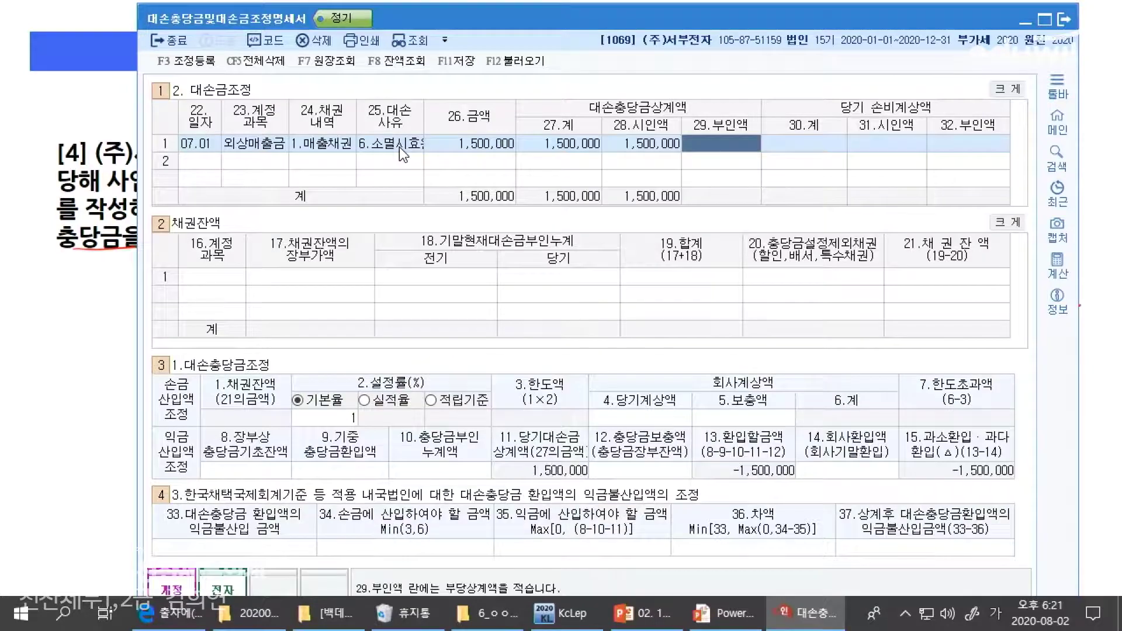
key(Return)
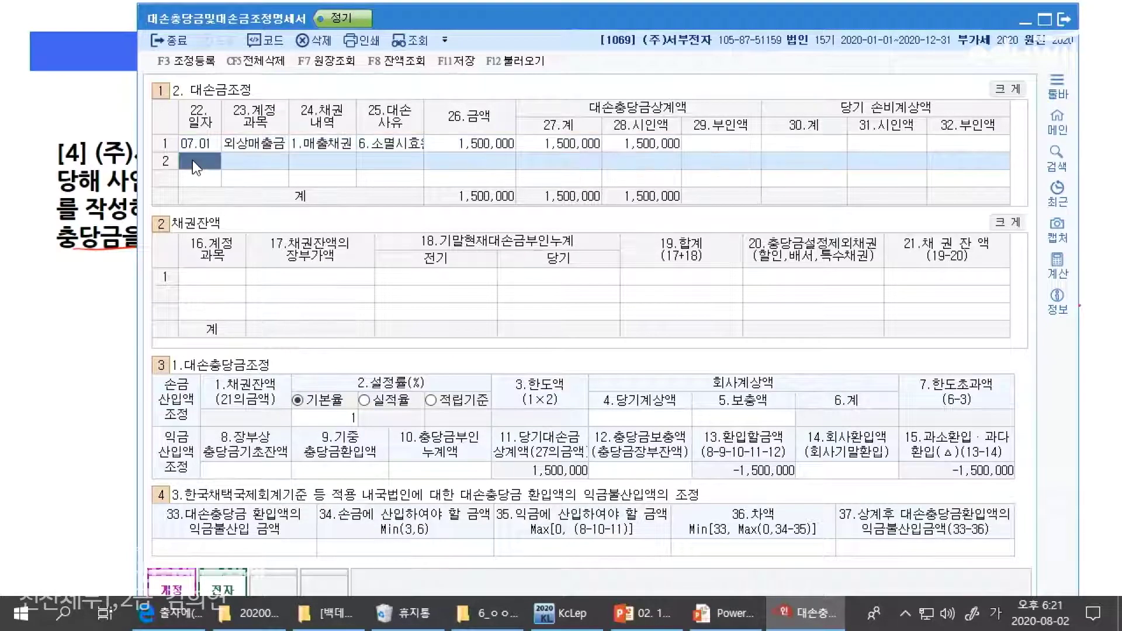
Add a second 대손금조정 line dated 10.01 with account 108 (외상매출금), receivable type 1.매출채권 and reason 기타
key(alt+Tab)
key(alt+Tab)
text(1001)
key(Return)
text(108)
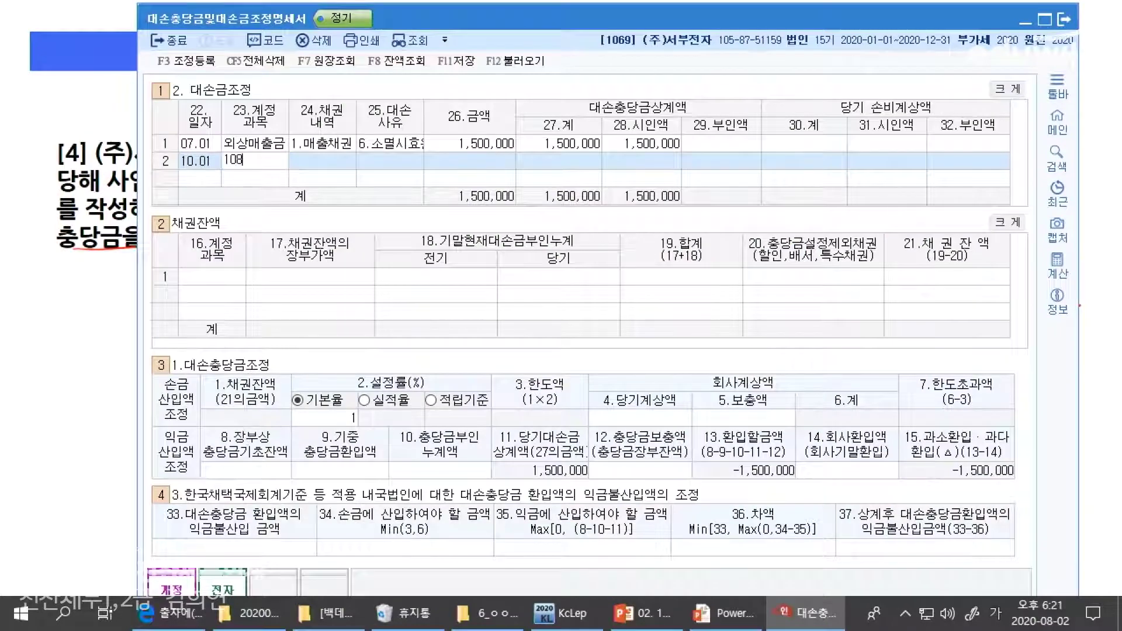
key(Return)
text(1)
key(Return)
key(alt+Tab)
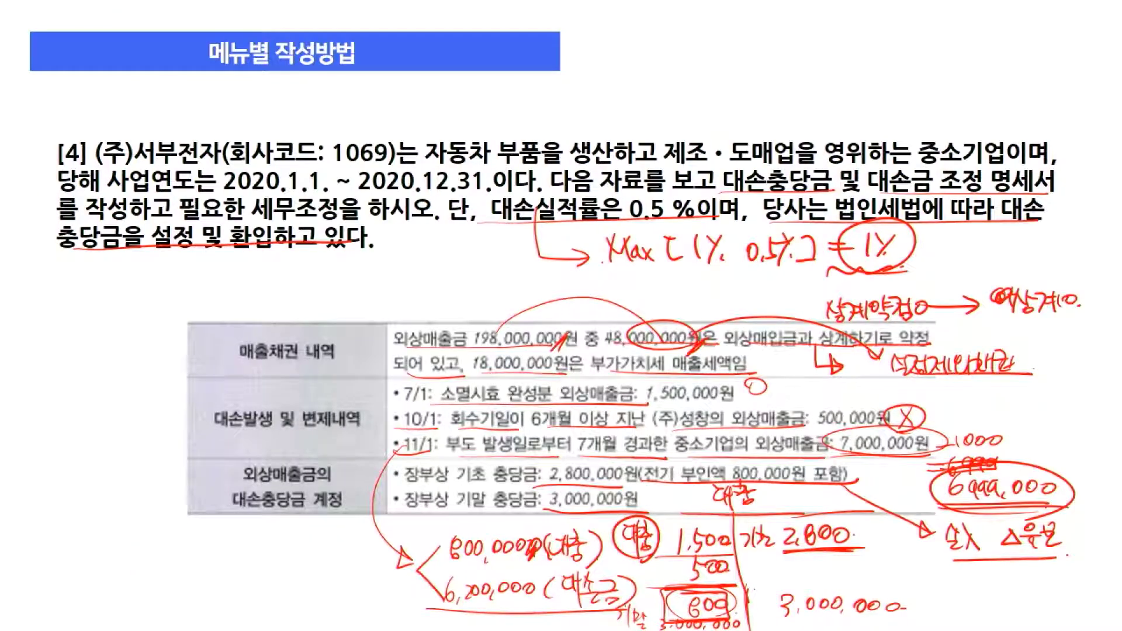
key(alt+Tab)
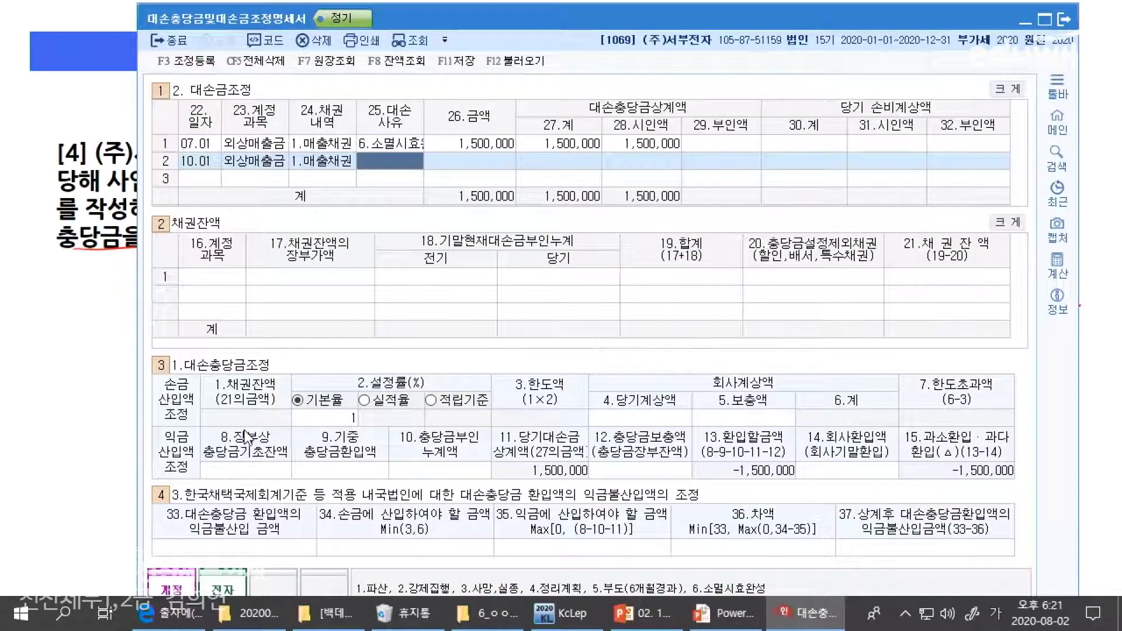
text(기타)
key(Return)
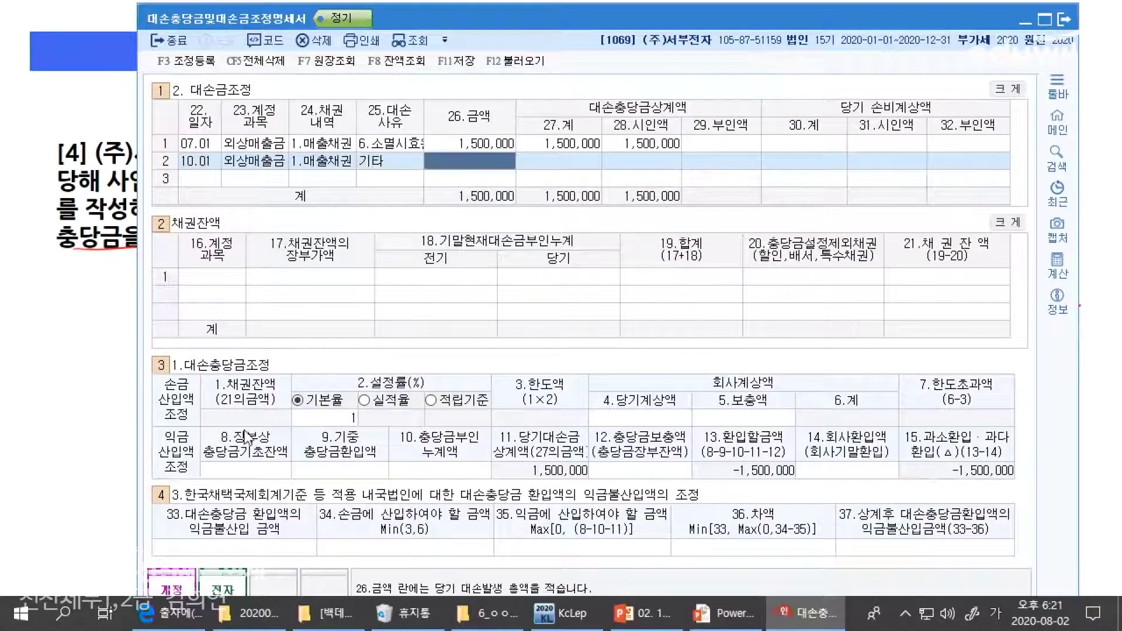
Enter 500,000 as the 10.01 line's amount and 500,000 as its 28.시인액, checking them against the problem slide
key(alt+Tab)
key(alt+Tab)
text(500000)
key(Return)
text(500000)
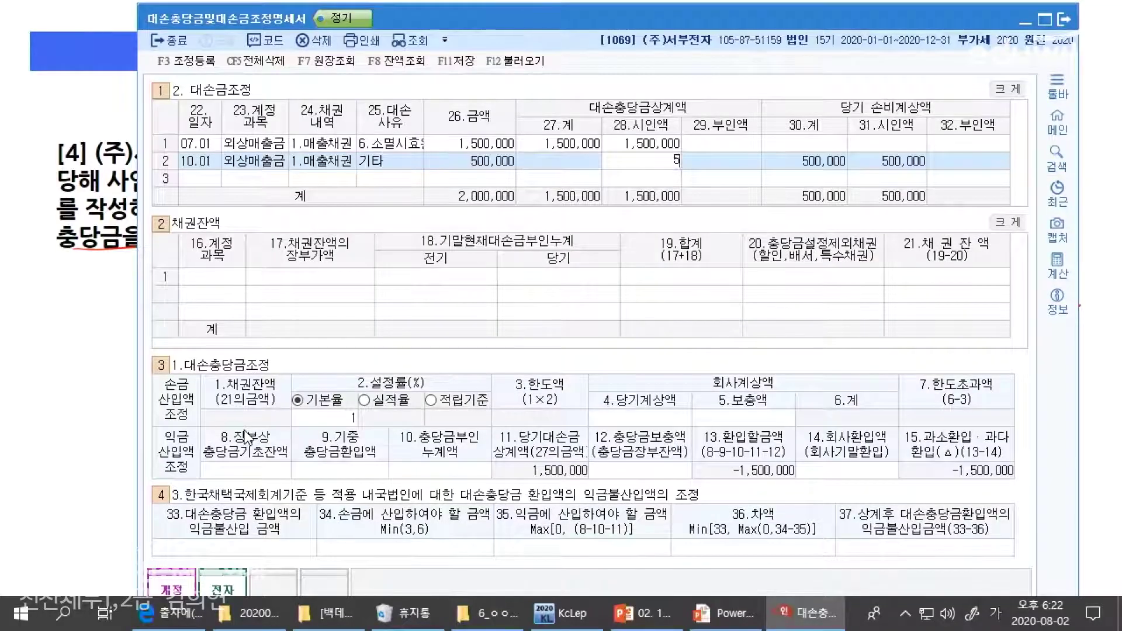
key(Return)
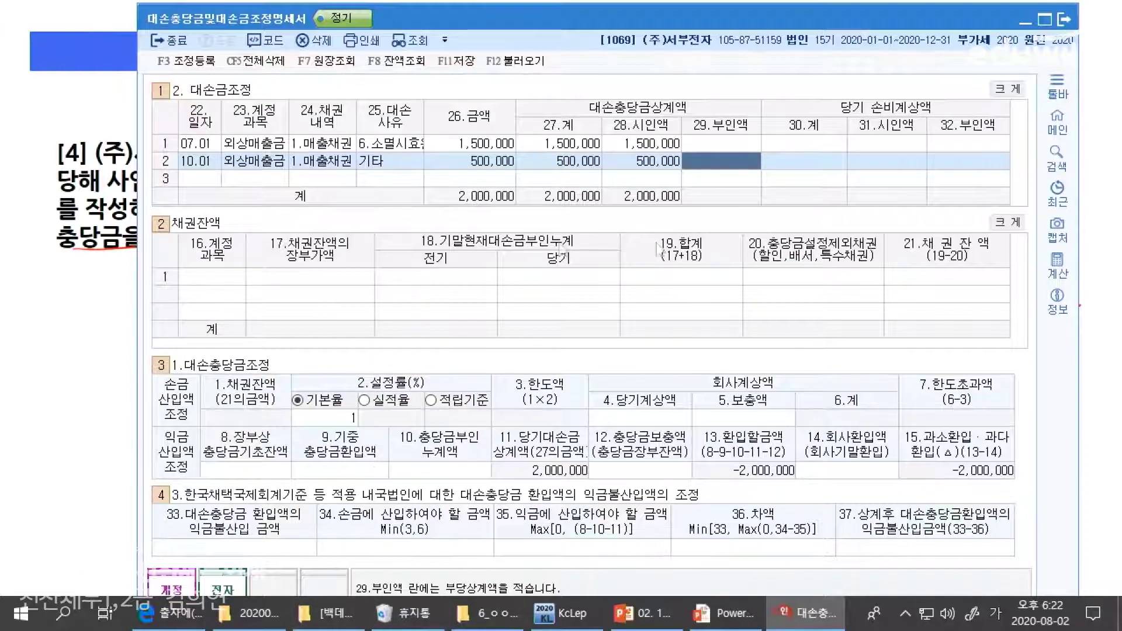
key(alt+Tab)
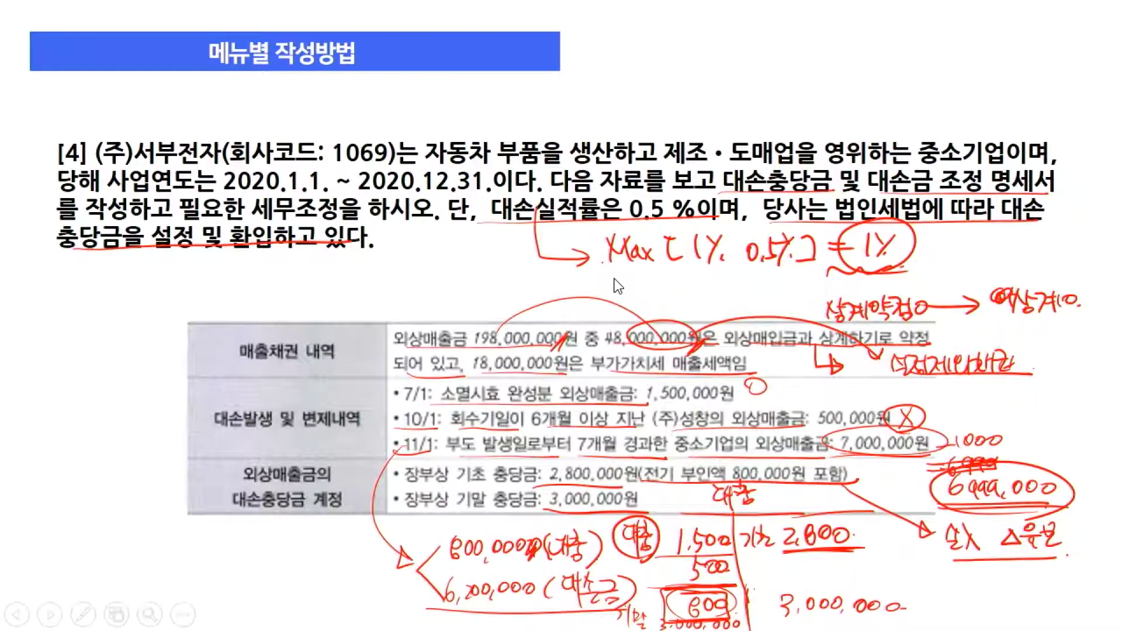
key(alt+Tab)
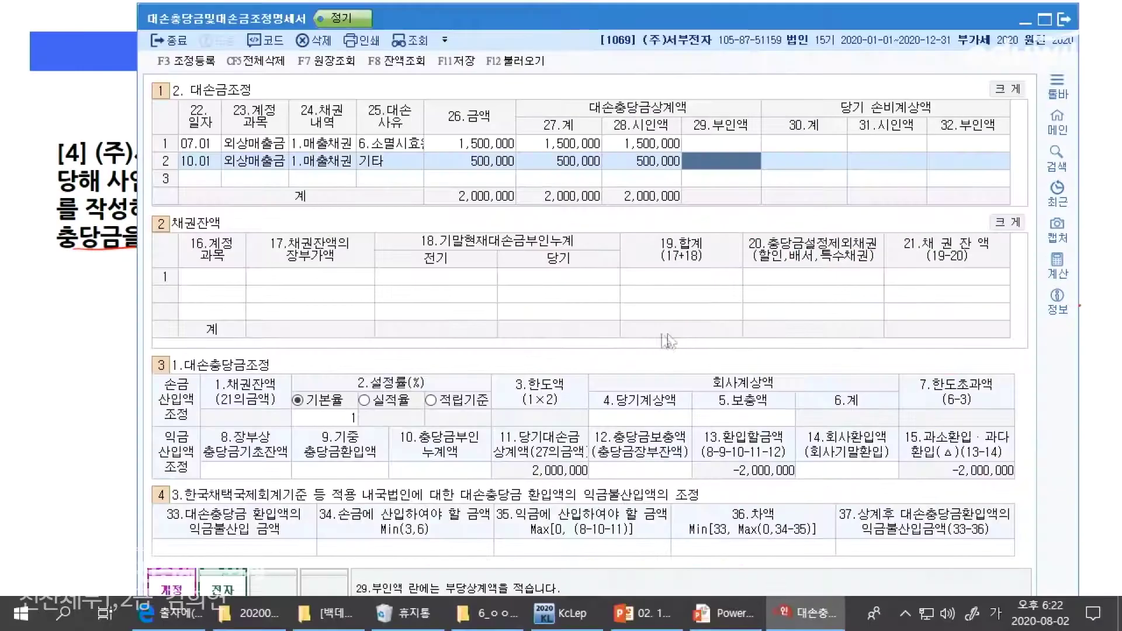
Set the 10.01 line's disallowed allowance offset (29.부인액) to 500,000, then circle 1,000 and 6,999,000 on the problem slide
text(500000)
key(Return)
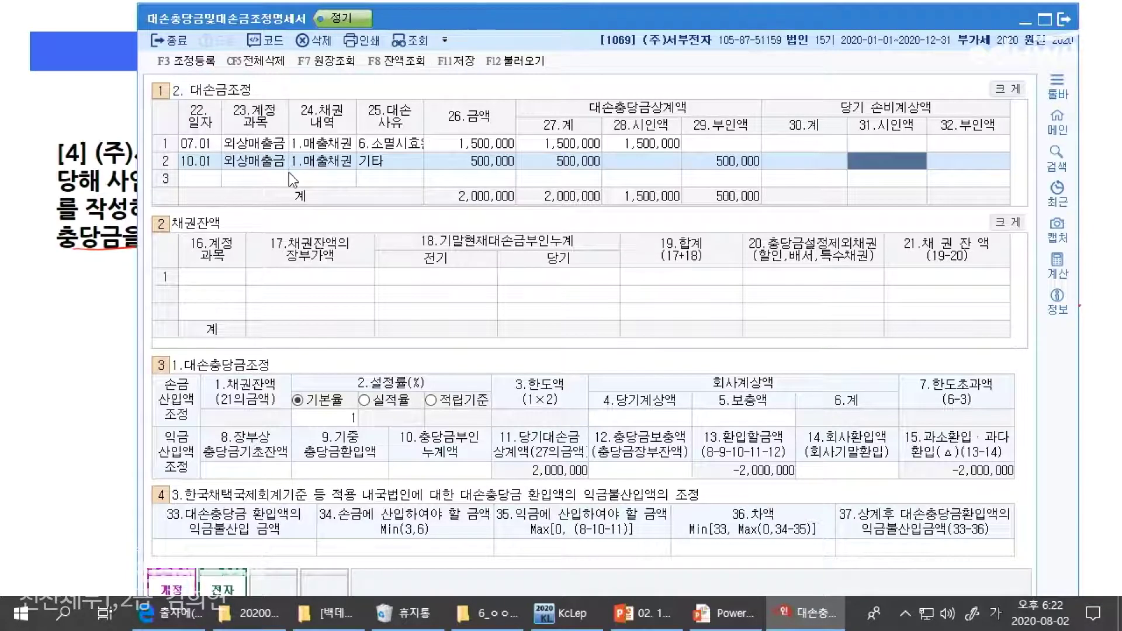
key(alt+Tab)
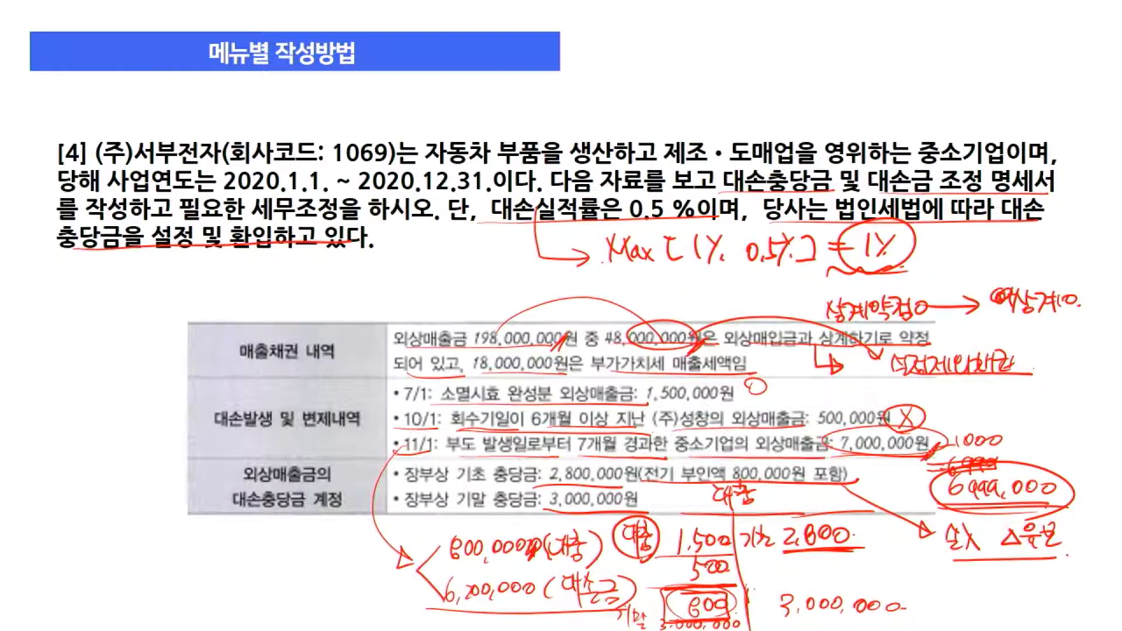
mouse_move(1005, 508)
mouse_down()
mouse_move(934, 473)
mouse_move(980, 508)
mouse_up()
drag(959, 429, 949, 459)
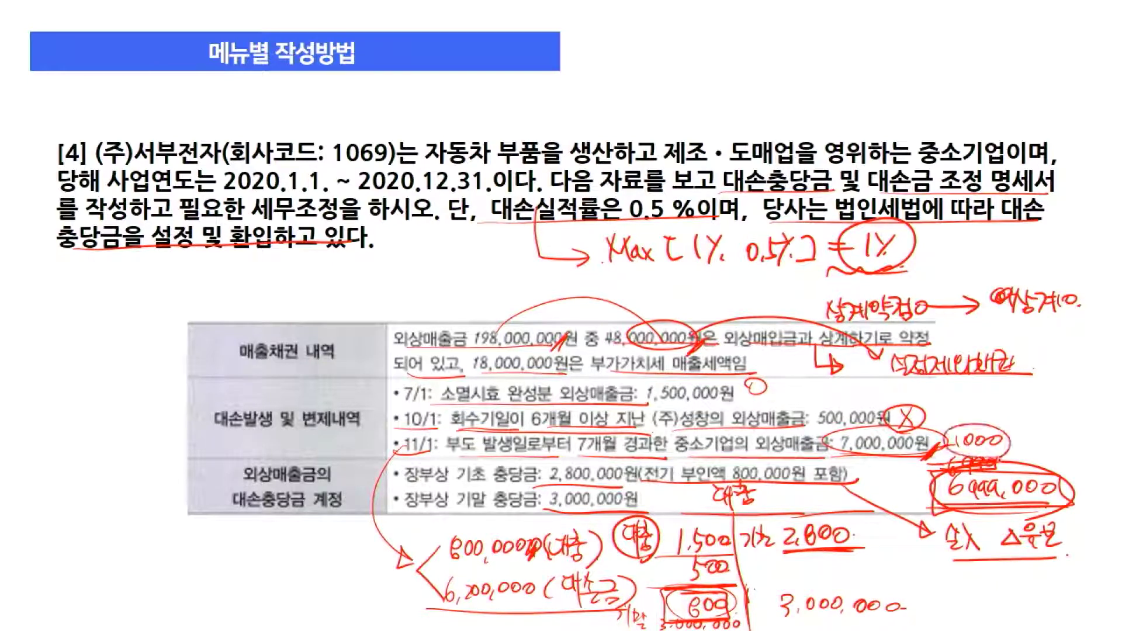
key(alt+Tab)
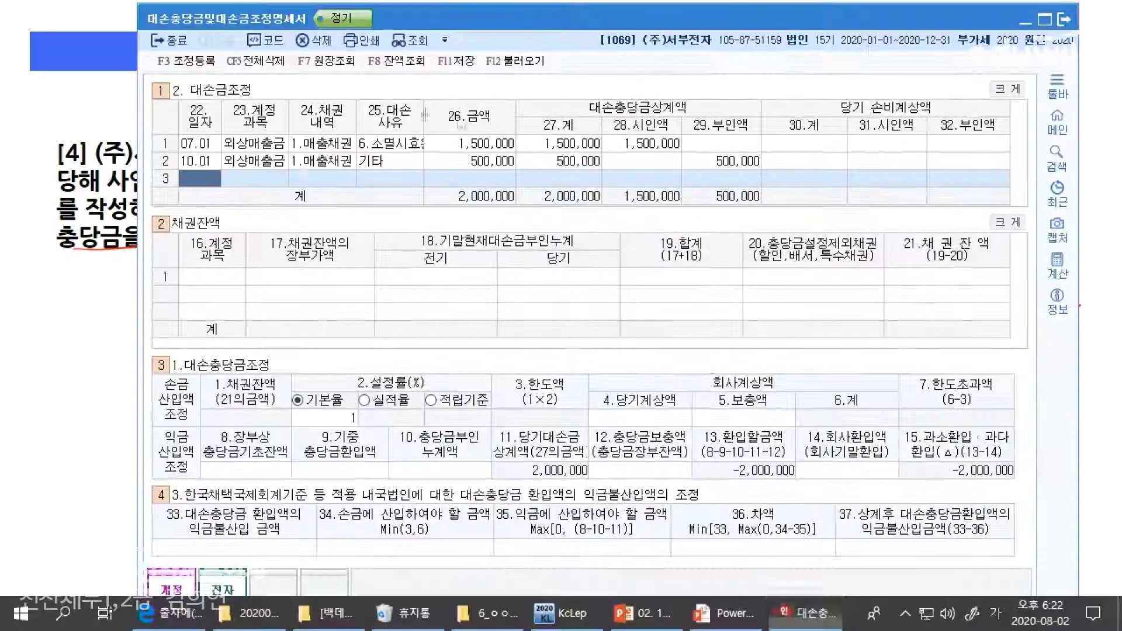
Add a third 대손금조정 line dated 11.01 with account 108 (외상매출금), receivable type 1.매출채권 and reason 5.부도, consulting the problem slide
key(alt+Tab)
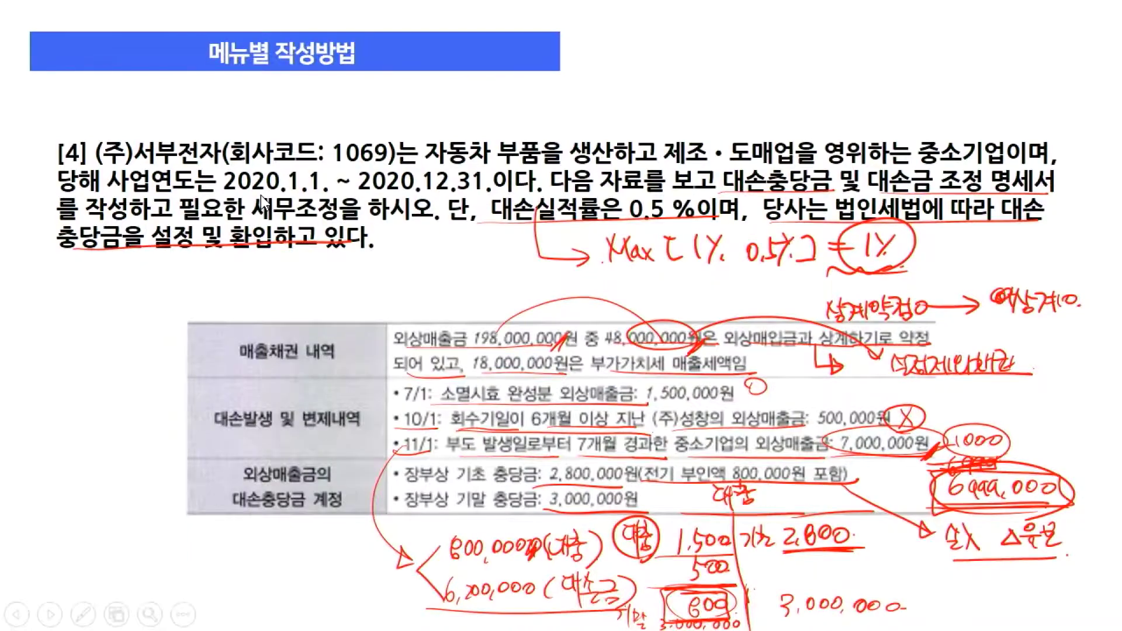
key(alt+Tab)
text(1101)
key(Return)
key(Return)
key(Return)
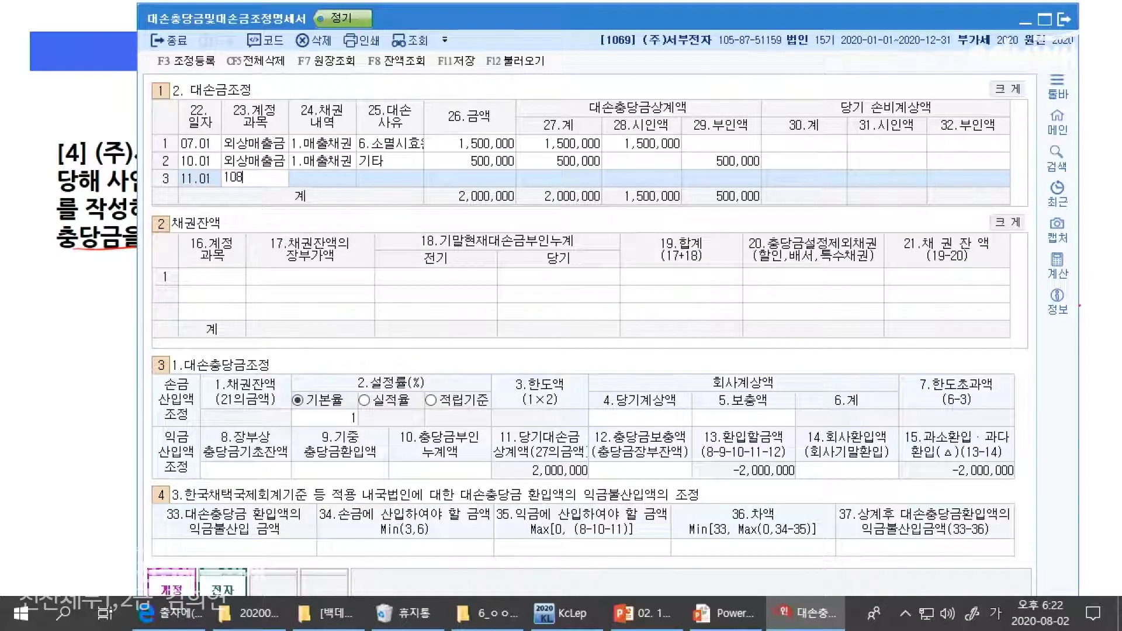
key(alt+Tab)
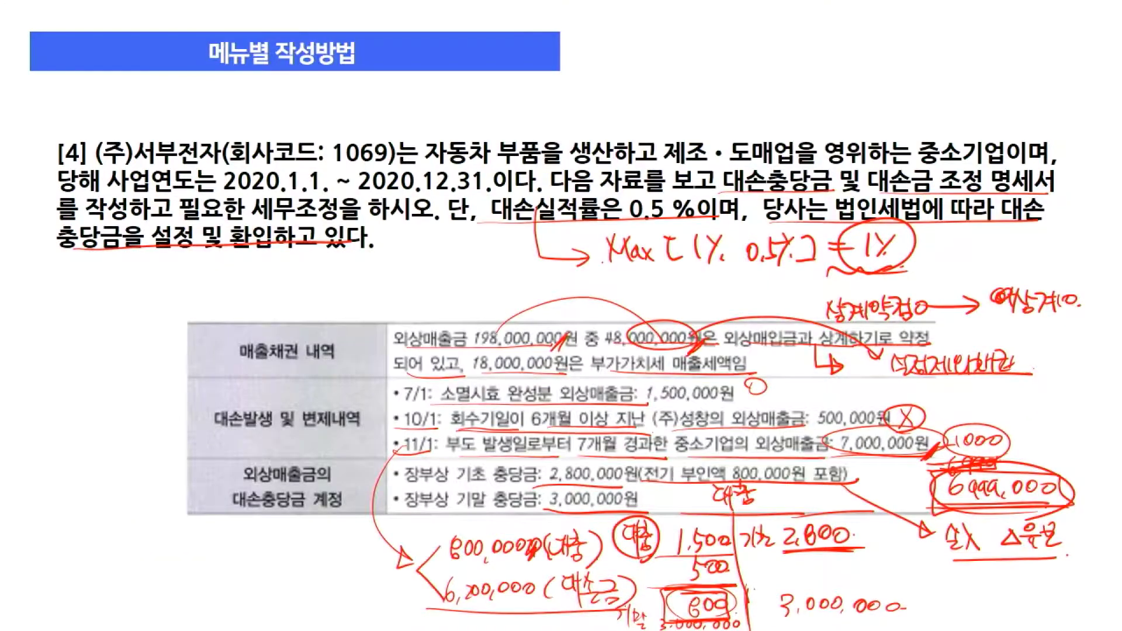
key(alt+Tab)
text(5)
key(Return)
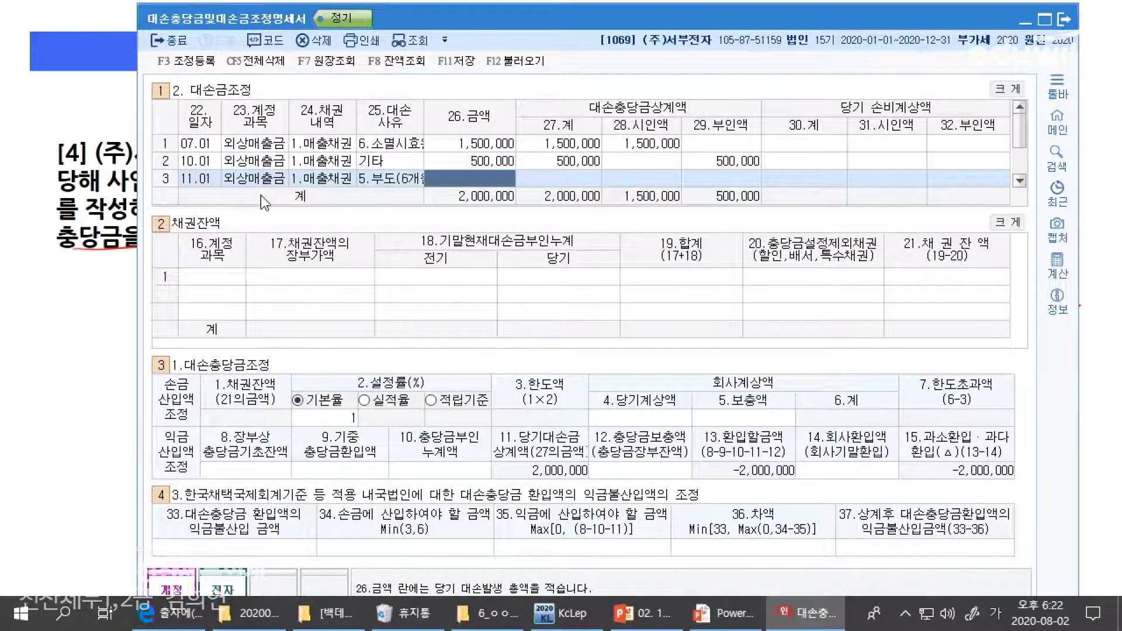
Enter 7,000,000 as the 11.01 line's bad debt amount and 800,000 as its approved allowance offset (28.시인액)
text(7000000)
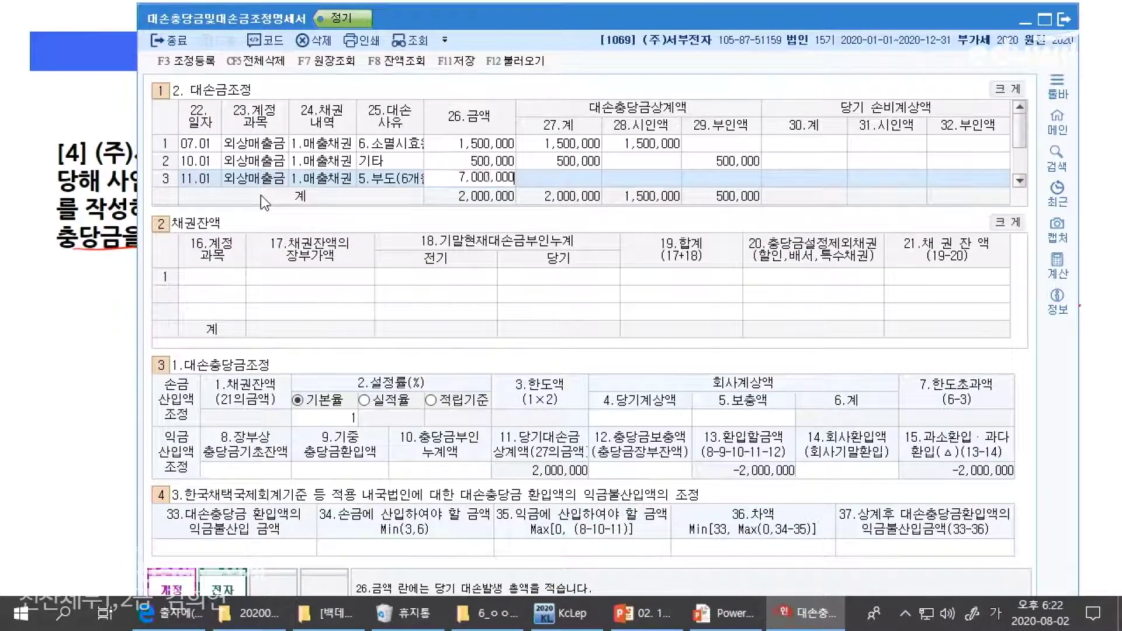
key(Return)
key(alt+Tab)
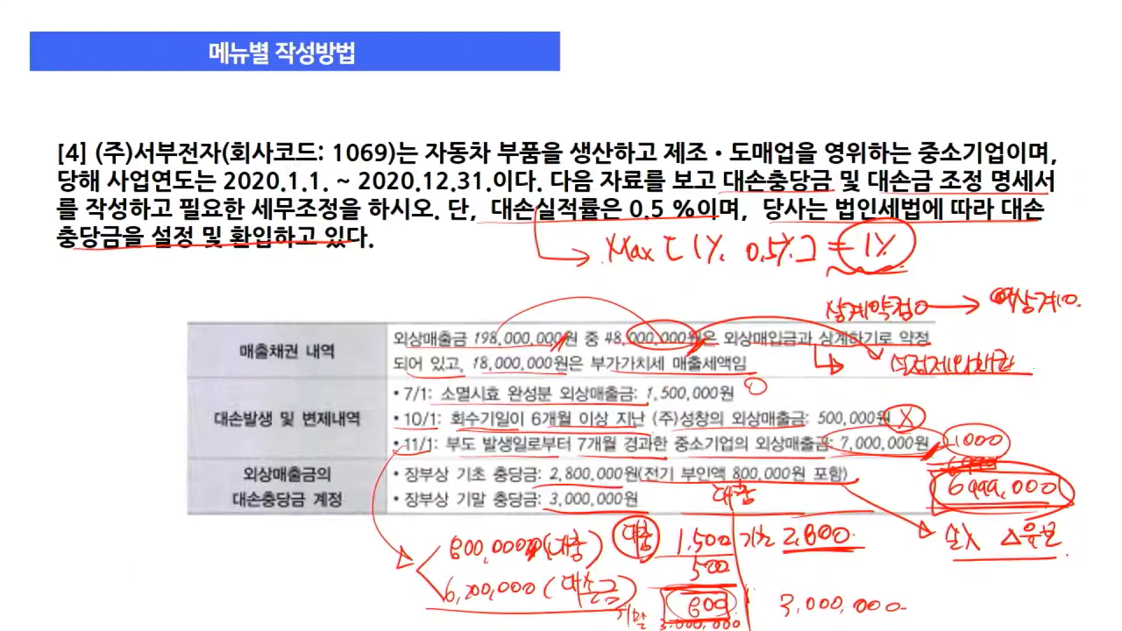
key(alt+Tab)
text(800000)
key(Return)
On the problem slide, circle and check the opening allowance 2,800 and mark the 1,500, 500 and 800 offsets in the allowance T-account
key(alt+Tab)
drag(818, 522, 774, 529)
drag(876, 526, 883, 532)
drag(875, 540, 873, 550)
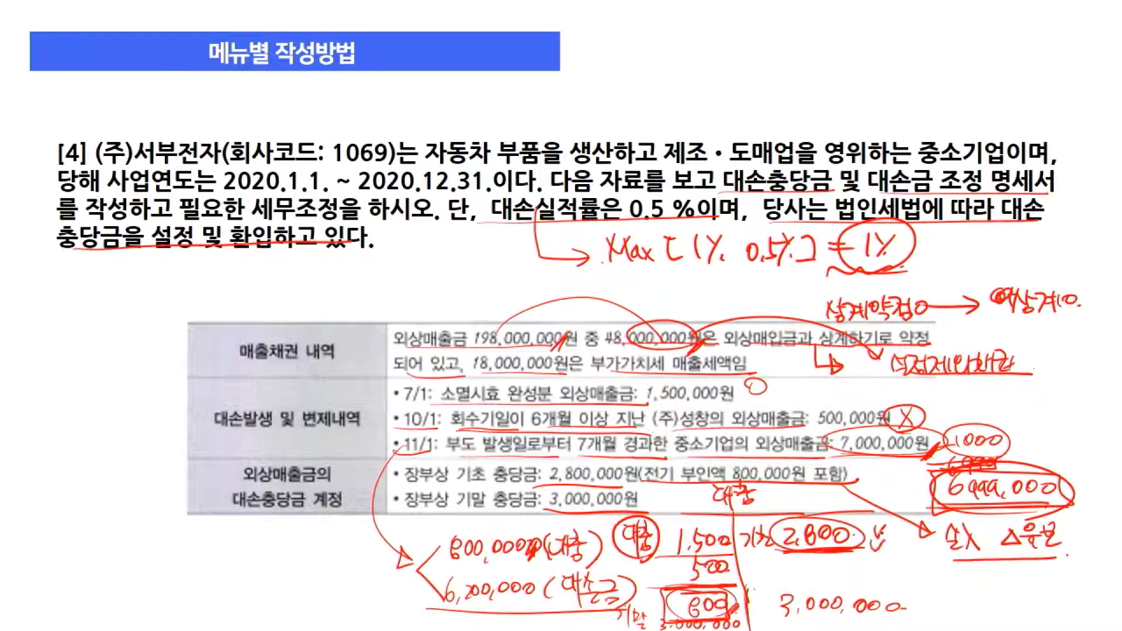
drag(664, 554, 735, 551)
mouse_move(662, 582)
mouse_down()
mouse_move(743, 585)
mouse_move(684, 592)
mouse_up()
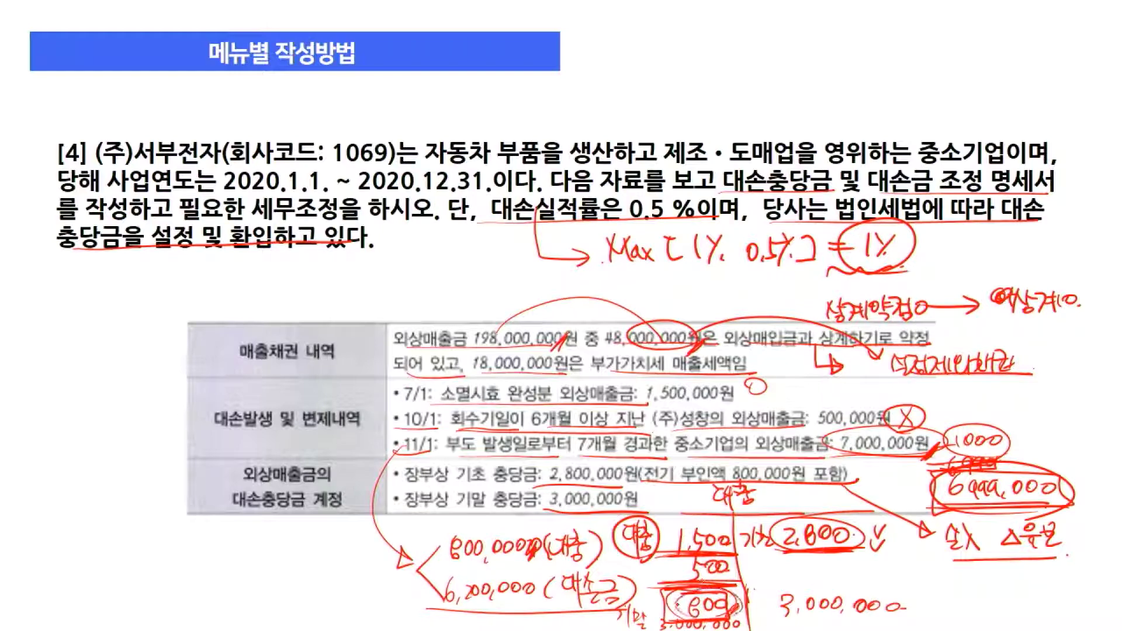
Set the 11.01 line's disallowed current expense (32.부인액) to 1,000
key(alt+Tab)
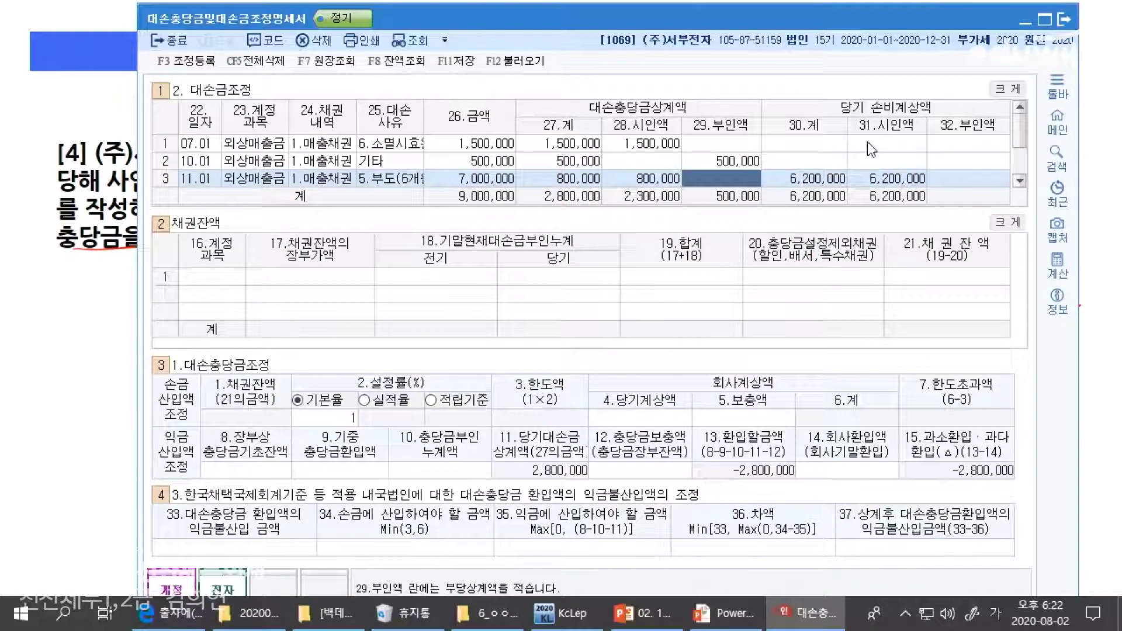
click(902, 182)
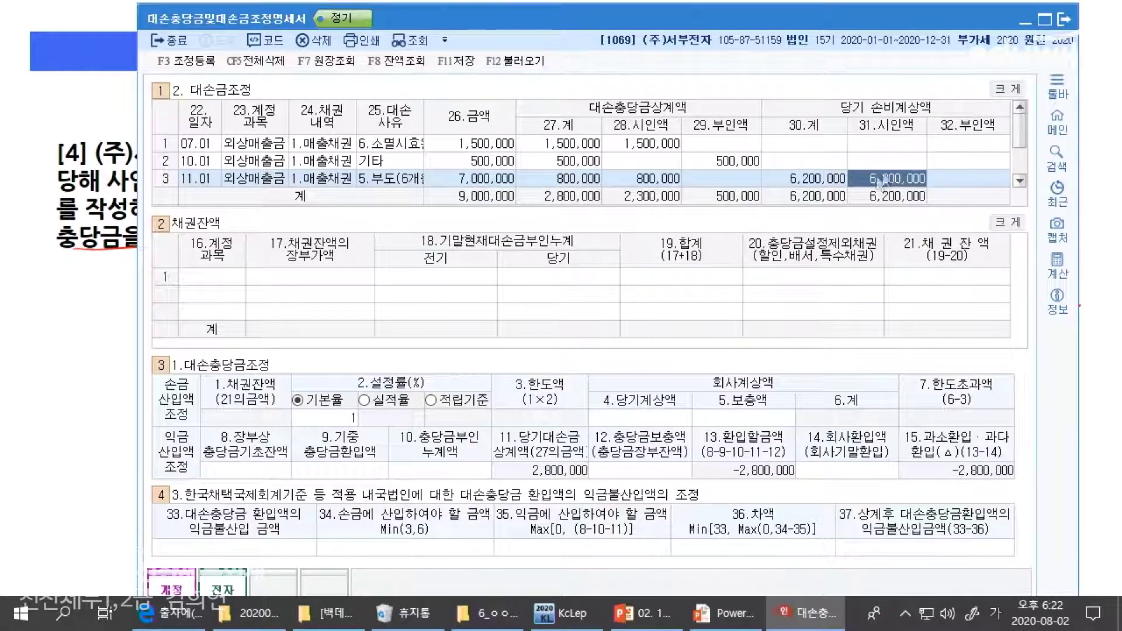
click(961, 180)
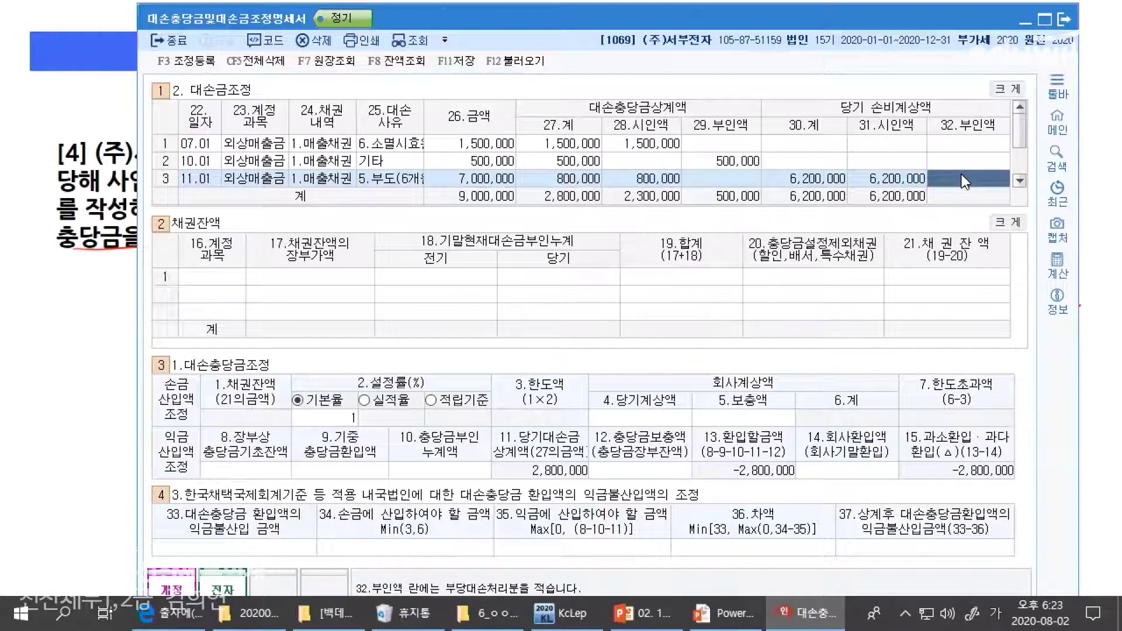
text(1000)
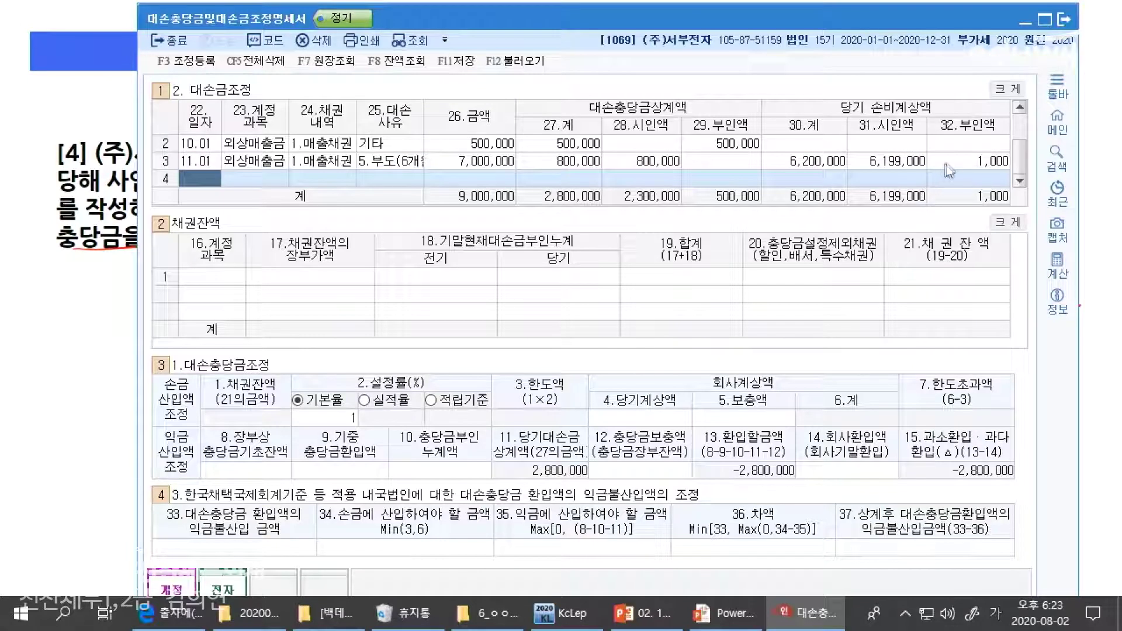
key(Return)
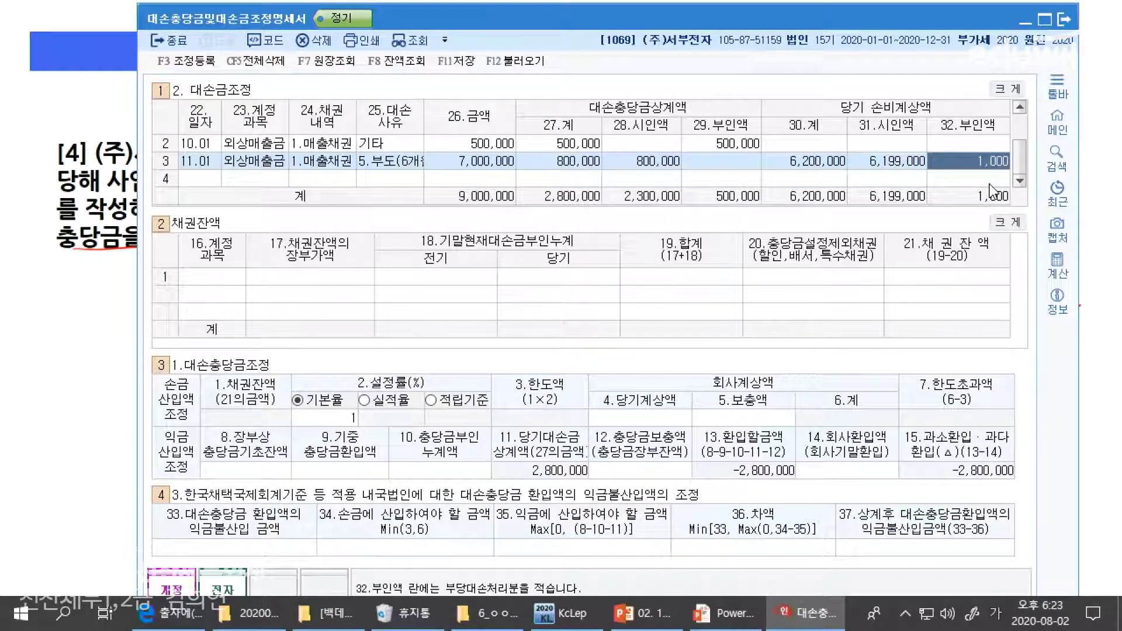
scroll(991, 190, up, 1)
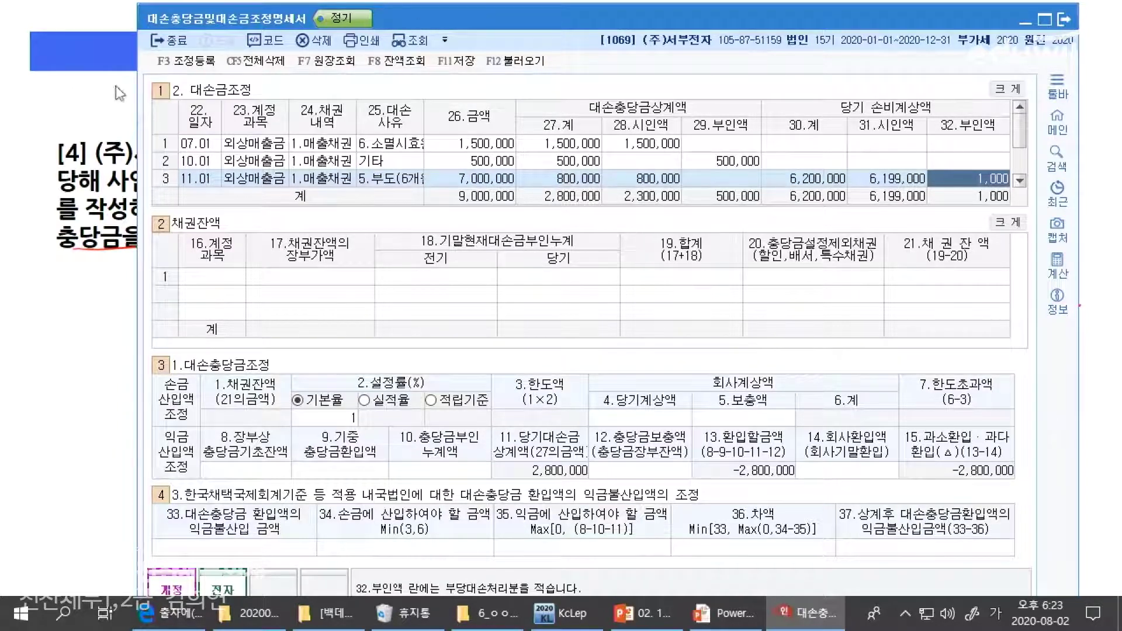
Register a 손금불산입 tax adjustment named 대손금 부인액 for 501,000 with income disposition 유보발생
click(180, 61)
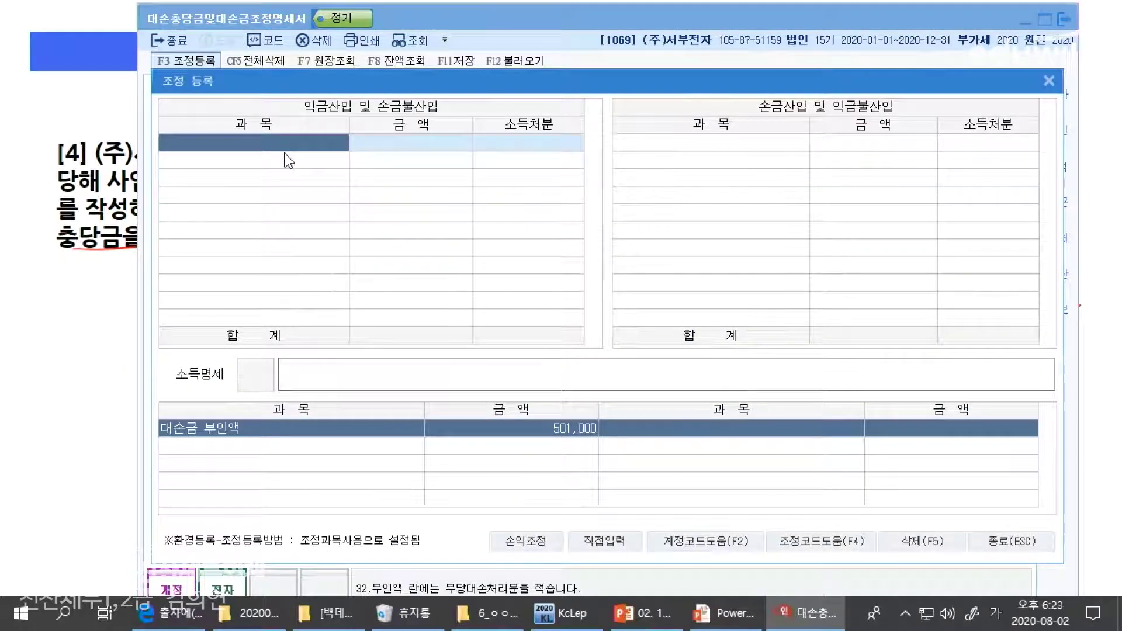
click(608, 541)
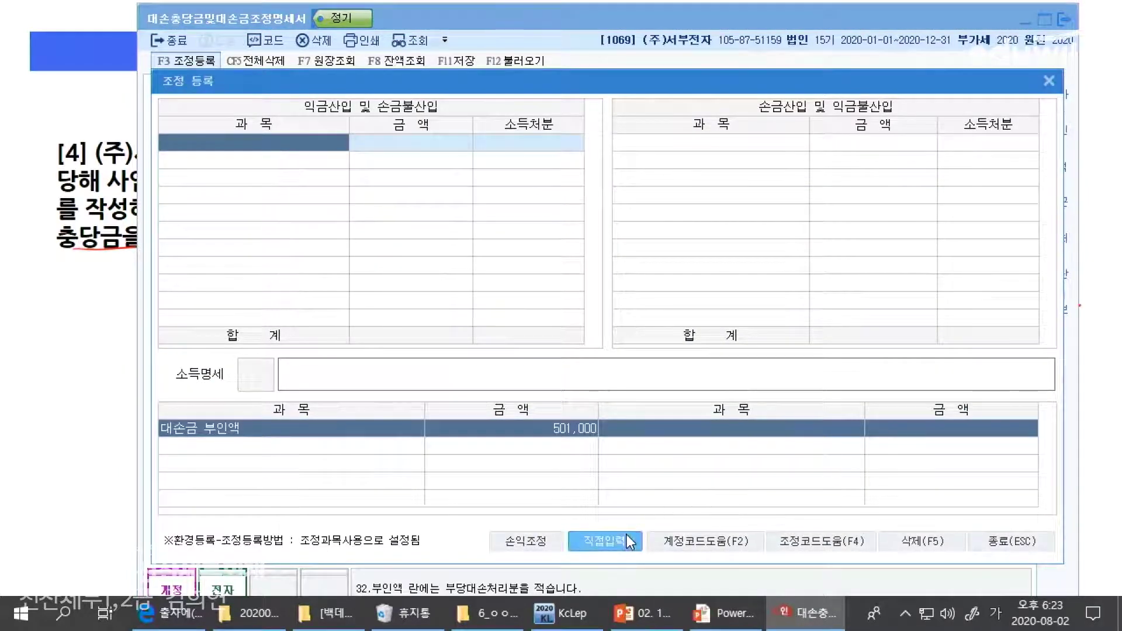
text(대손금)
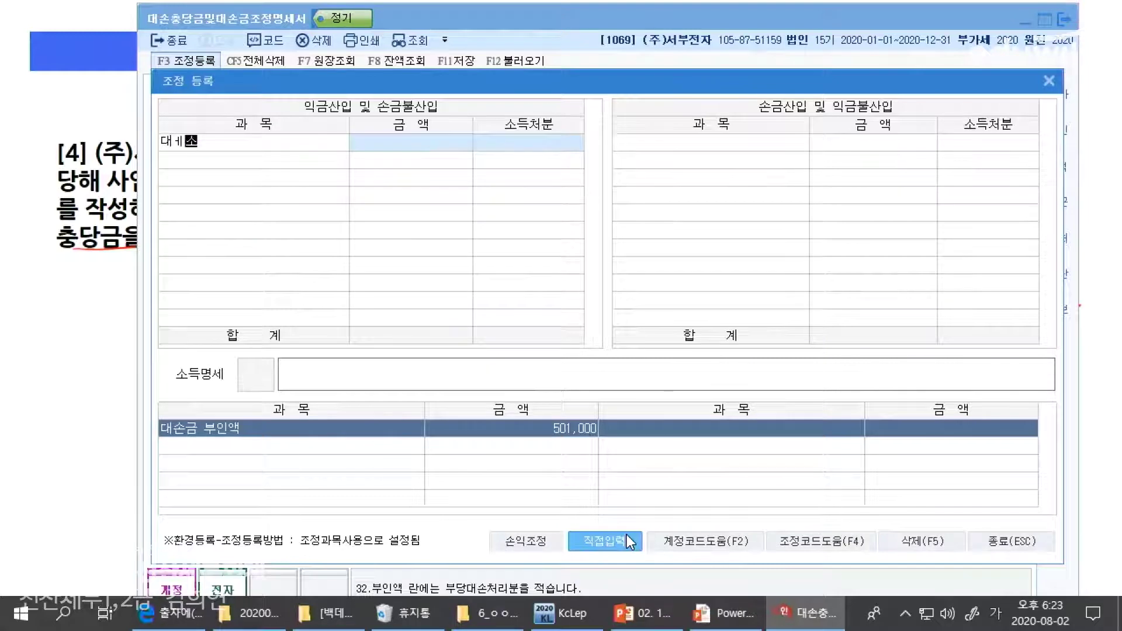
text( 부ㅇ)
text(인액)
key(Return)
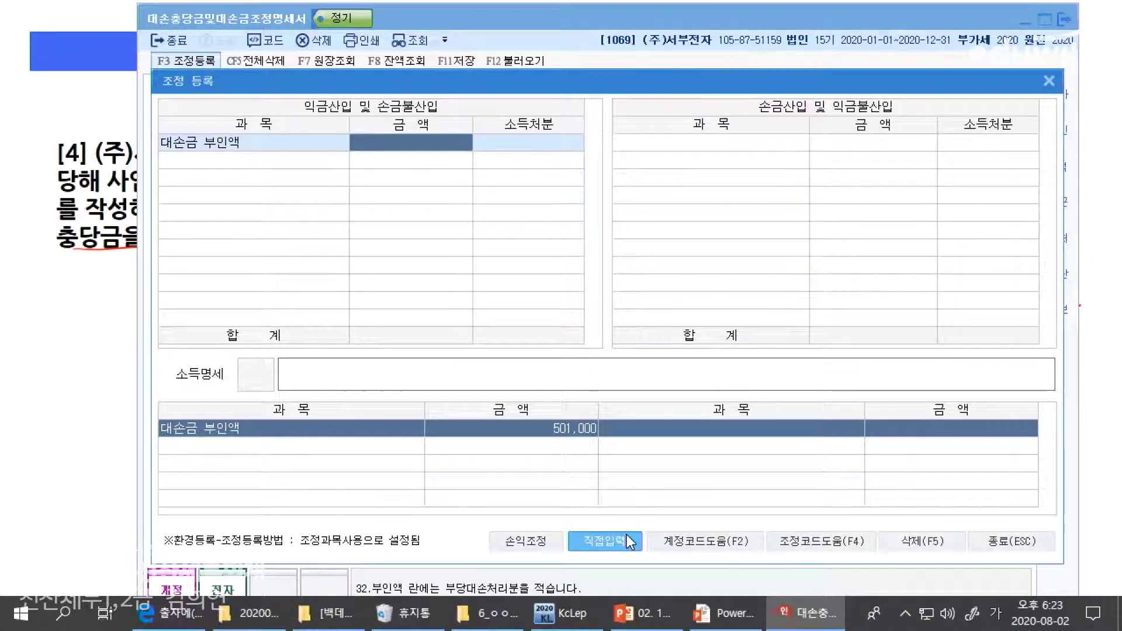
text(5010000)
key(Return)
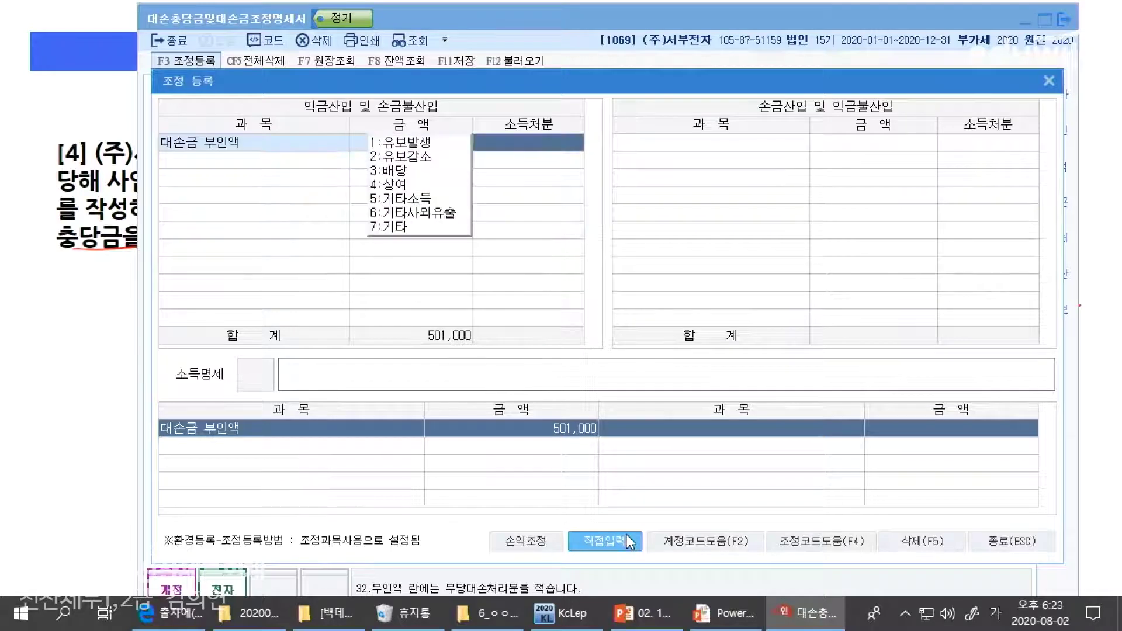
key(1)
key(Return)
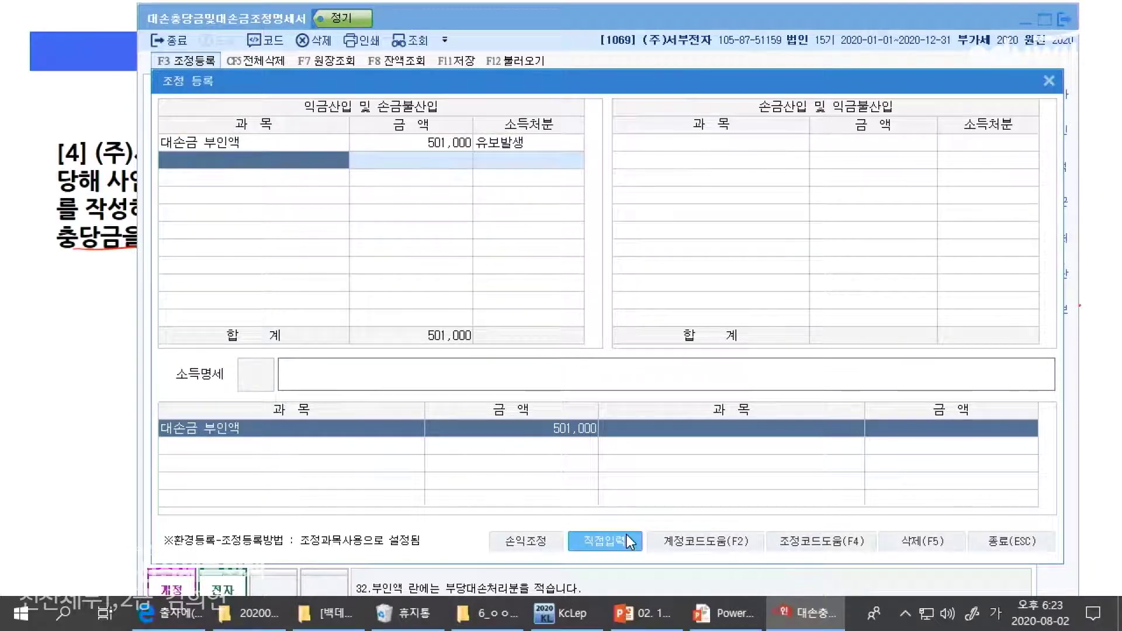
click(1011, 541)
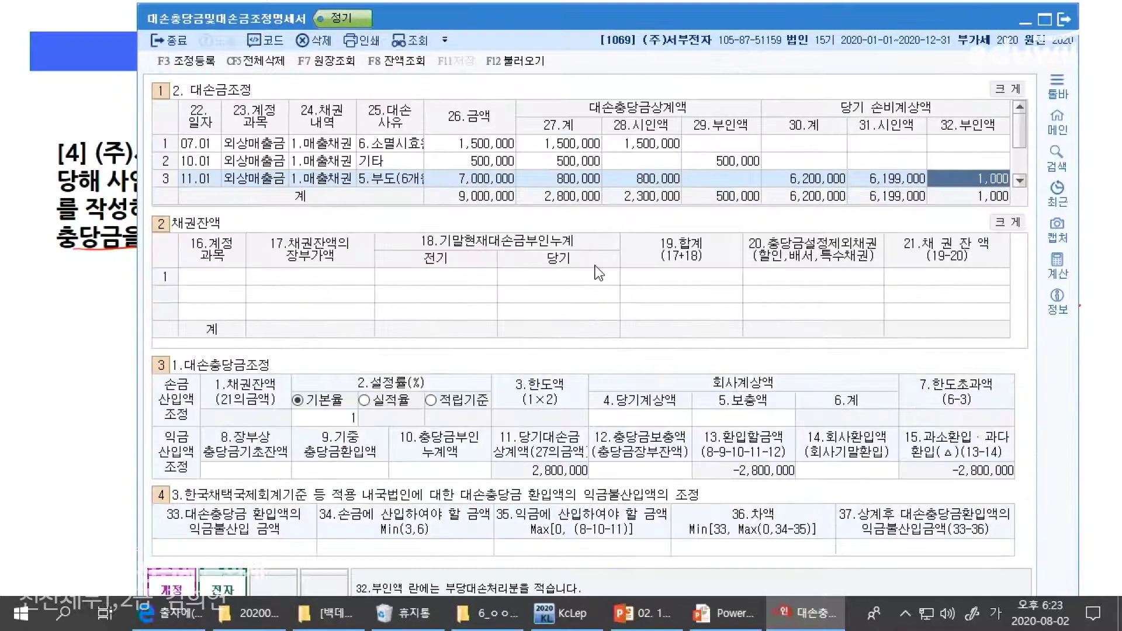
Add account 108 (외상매출금) to the 채권잔액 section with book value 198,000,000, circling that amount on the problem slide
click(210, 283)
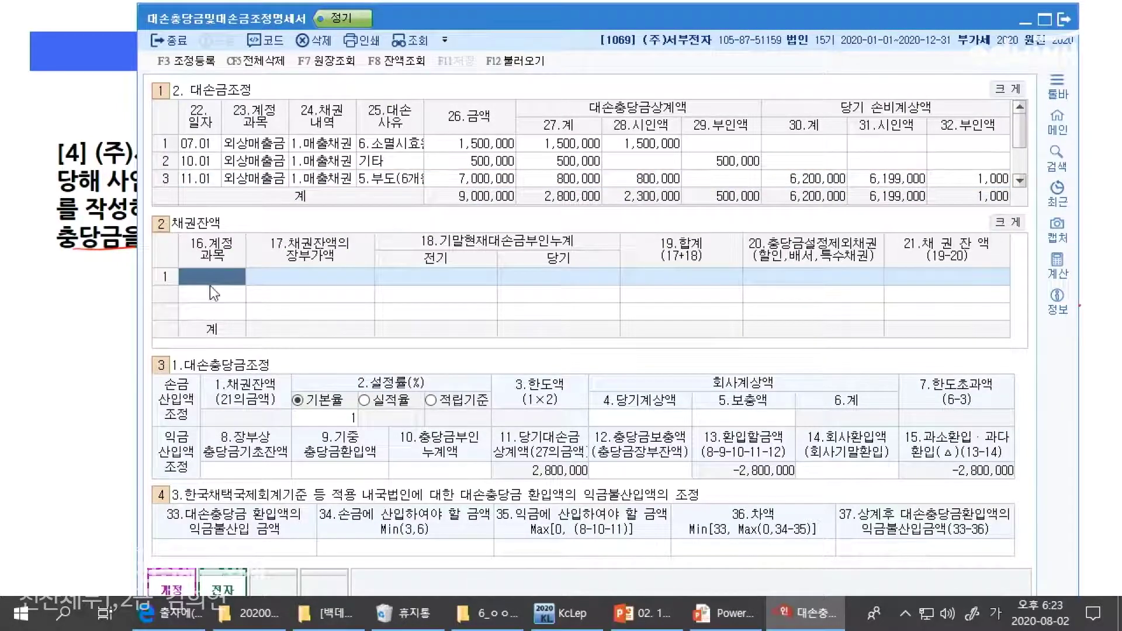
key(alt+Tab)
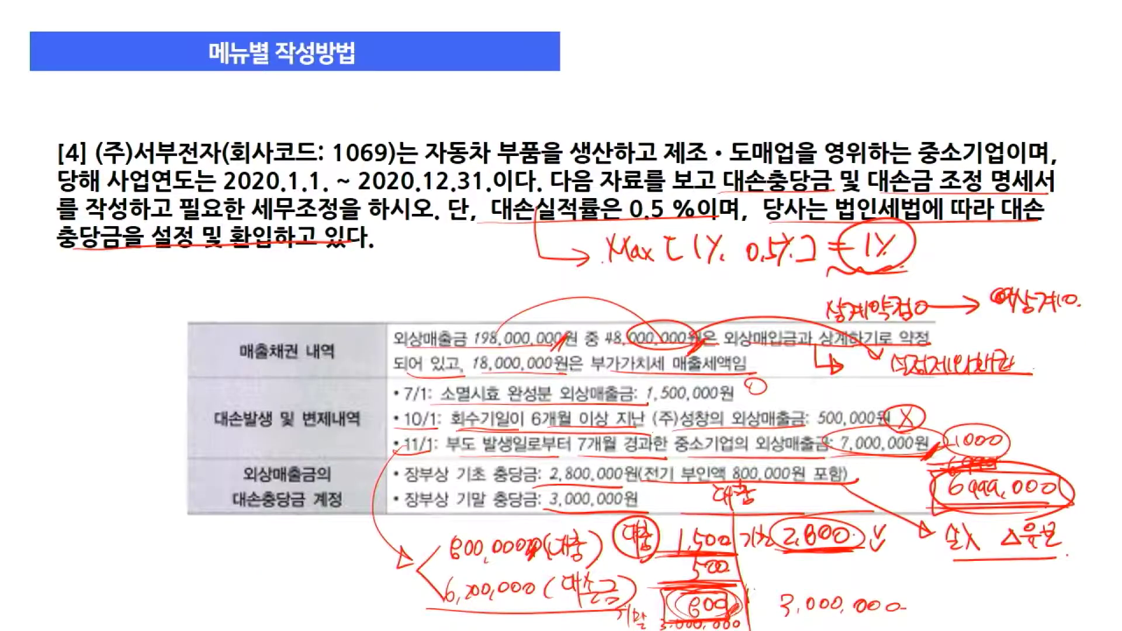
key(alt+Tab)
text(108)
key(Return)
key(alt+Tab)
mouse_move(477, 351)
mouse_down()
mouse_move(552, 347)
mouse_move(552, 317)
mouse_up()
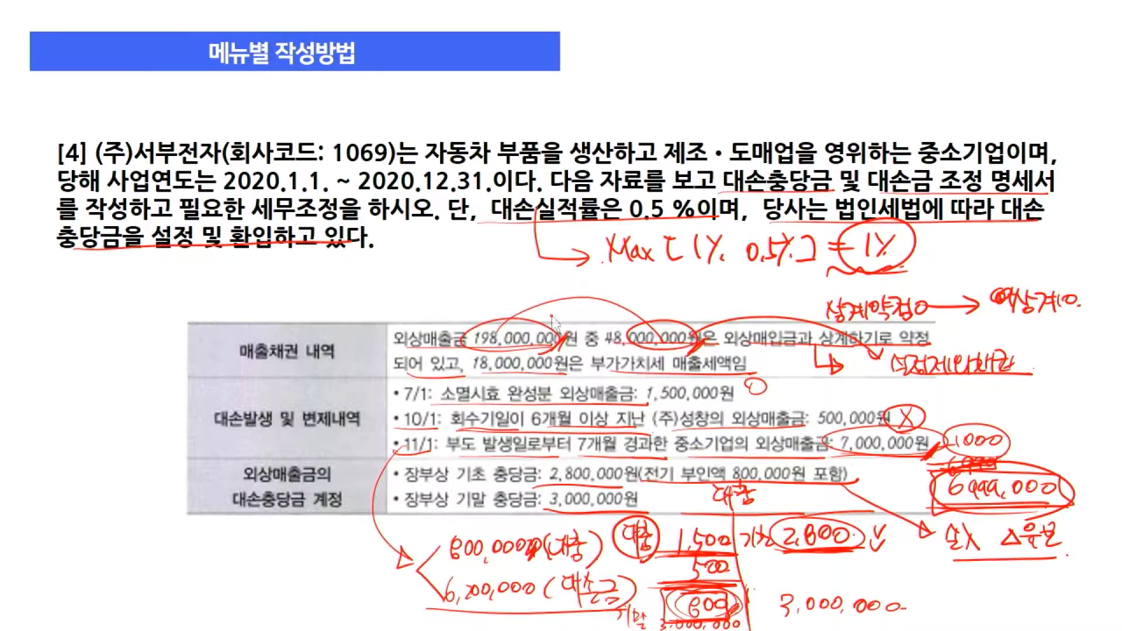
key(alt+Tab)
text(198,000,000)
key(Return)
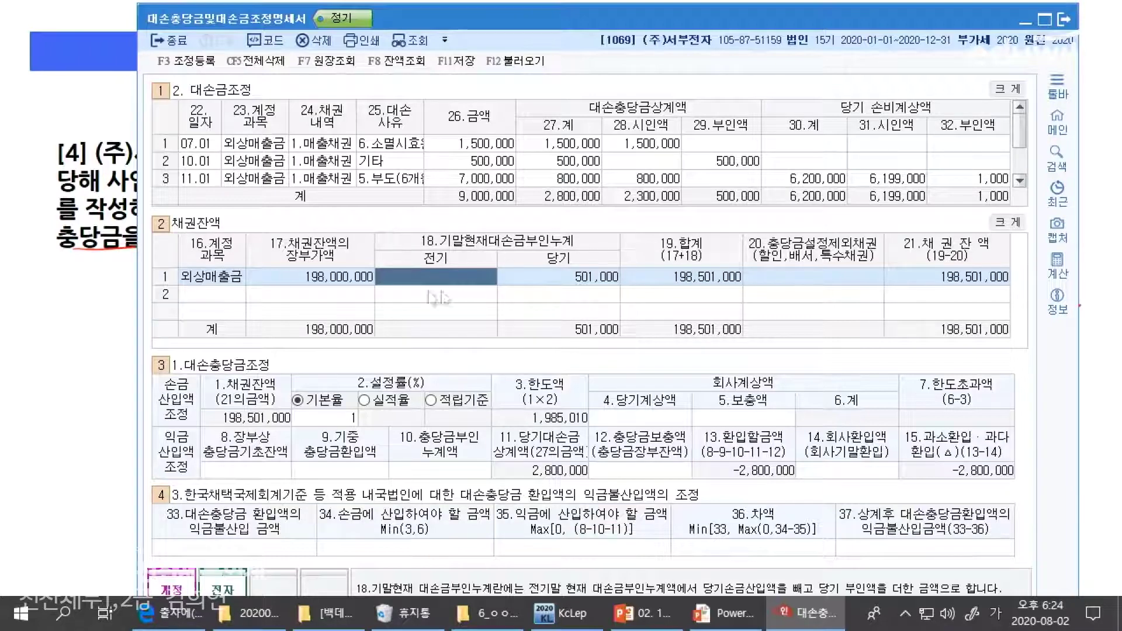
Enter 48,000,000 as 외상매출금's receivables excluded from the allowance (20.충당금설정제외채권), underlining the offset agreement on the problem slide
key(alt+Tab)
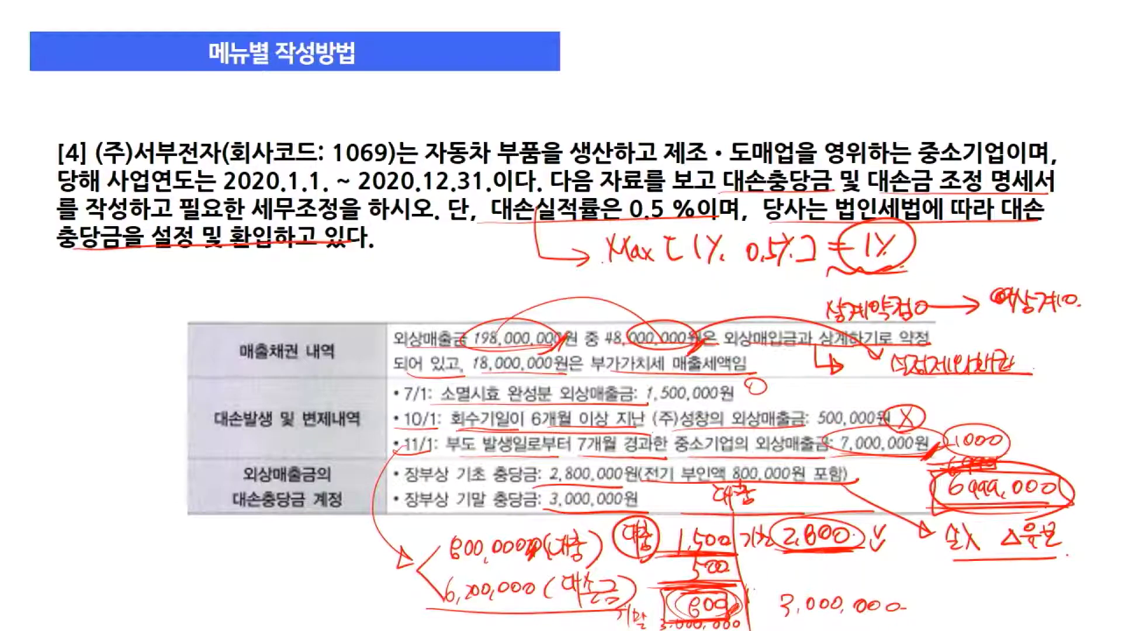
key(alt+Tab)
click(869, 284)
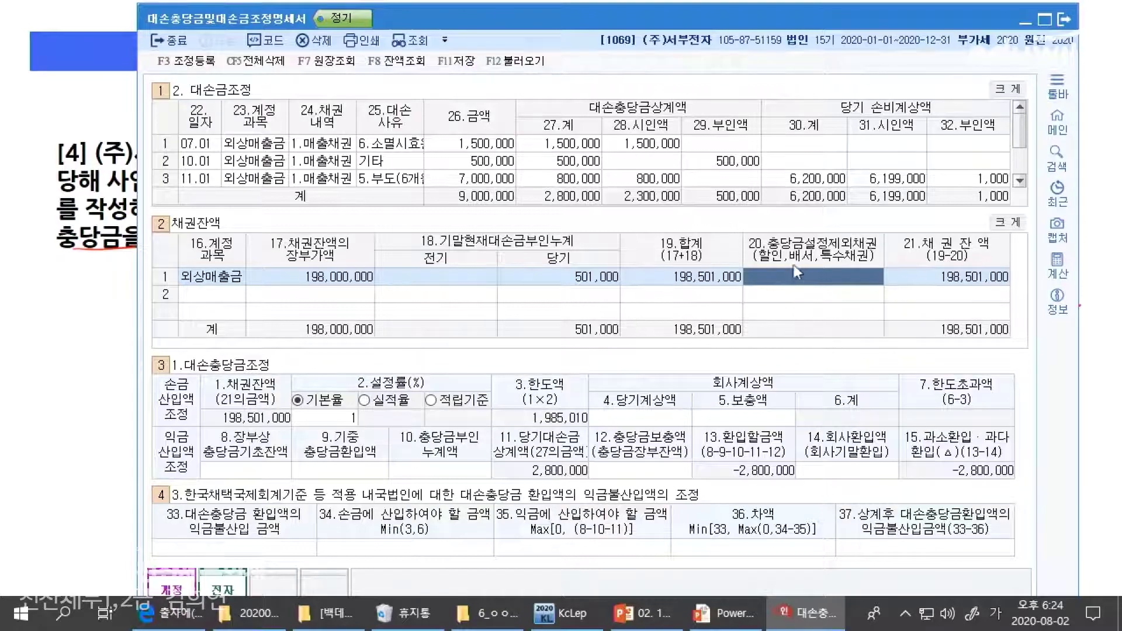
key(alt+Tab)
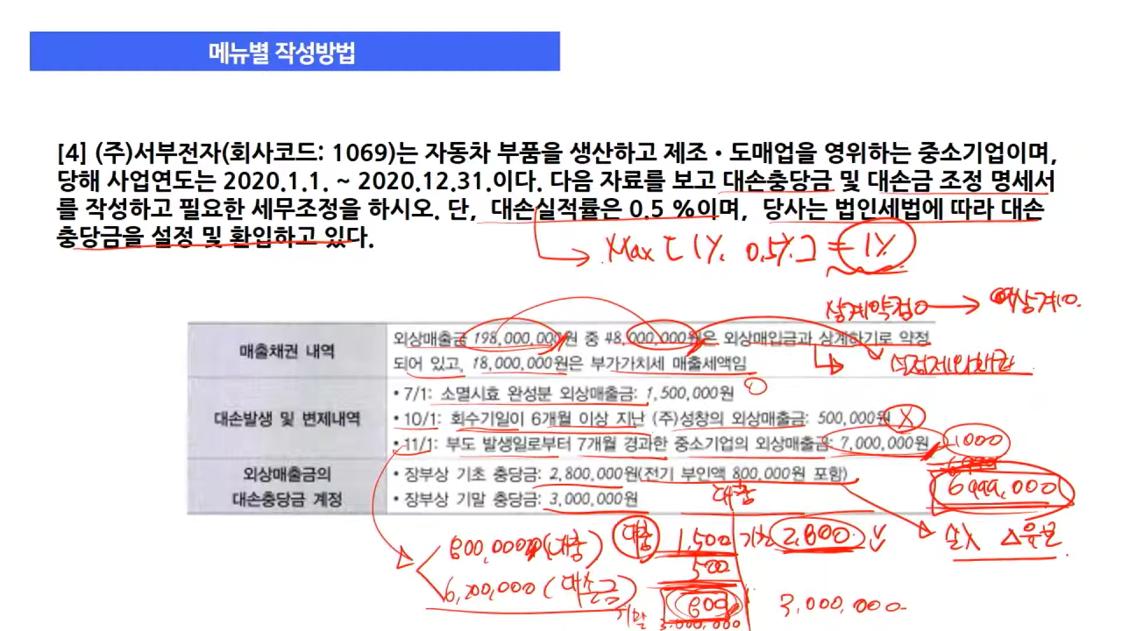
key(alt+Tab)
key(alt+Tab)
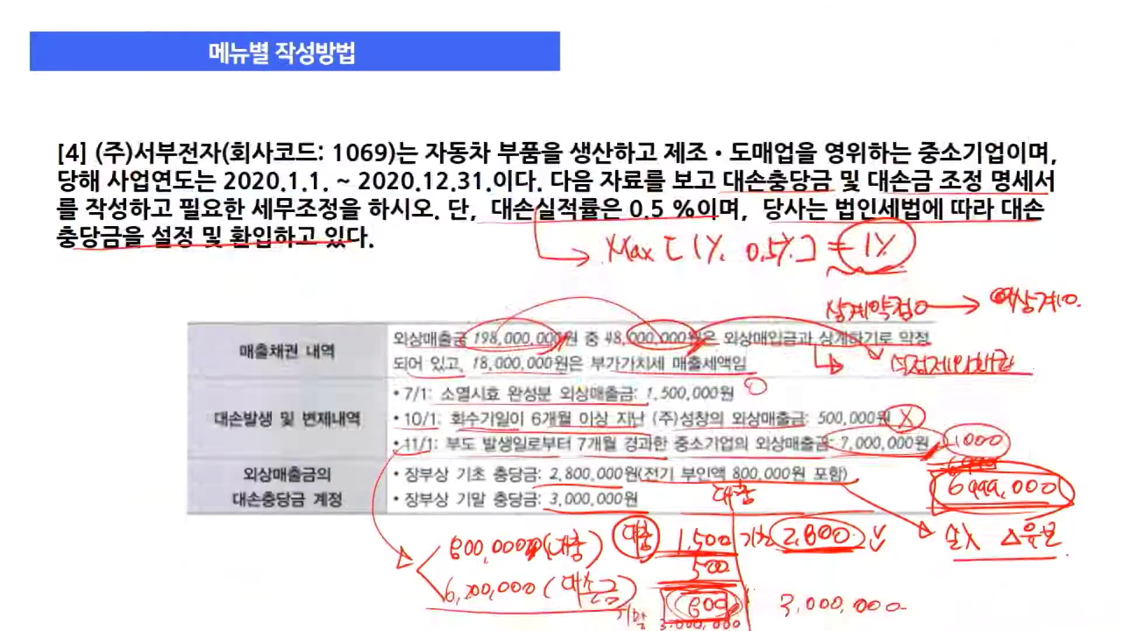
drag(775, 352, 678, 350)
key(alt+Tab)
text(48000000)
key(Return)
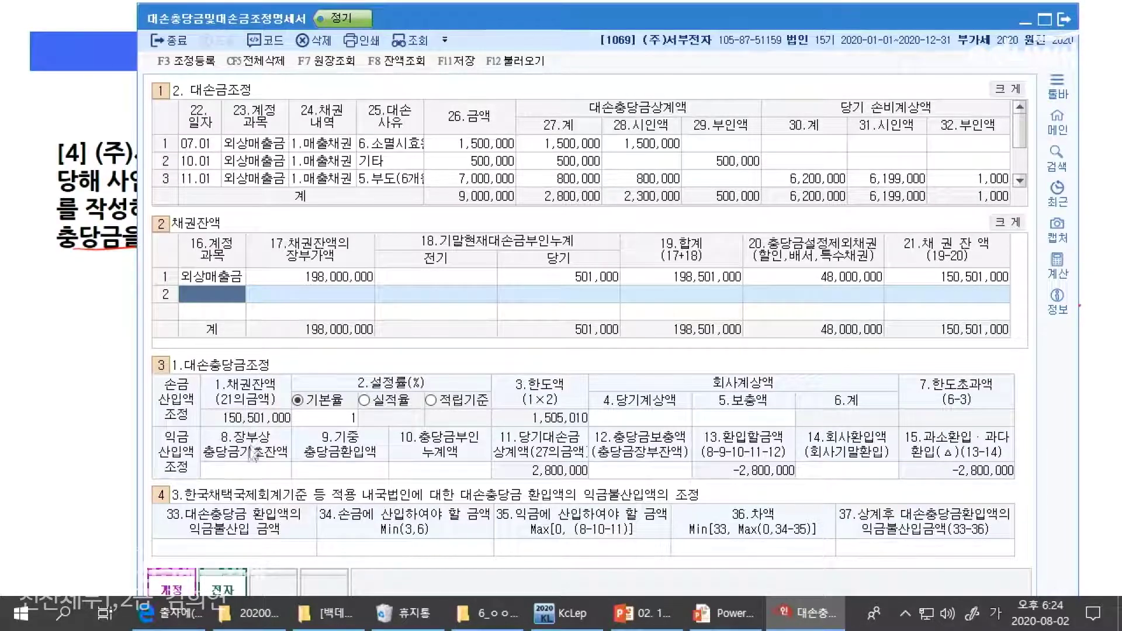
key(alt+Tab)
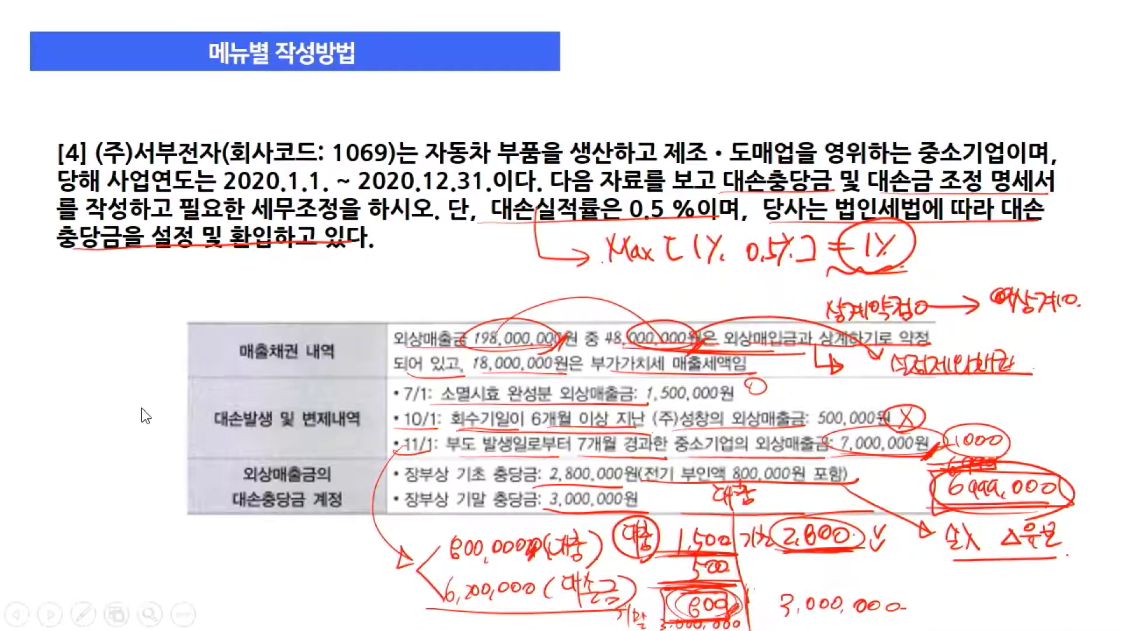
Enter 3,000,000 as the current-year provision (4.당기계상액) in the 대손충당금조정 section, marking the ending allowance and T-account amounts on the problem slide
key(alt+Tab)
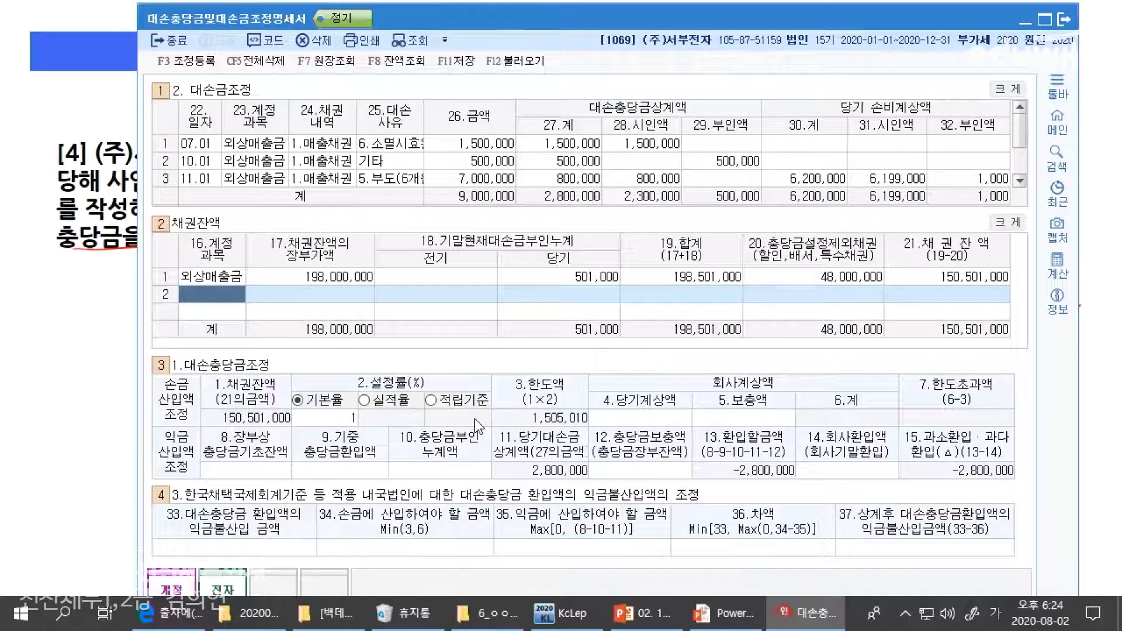
click(635, 415)
key(alt+Tab)
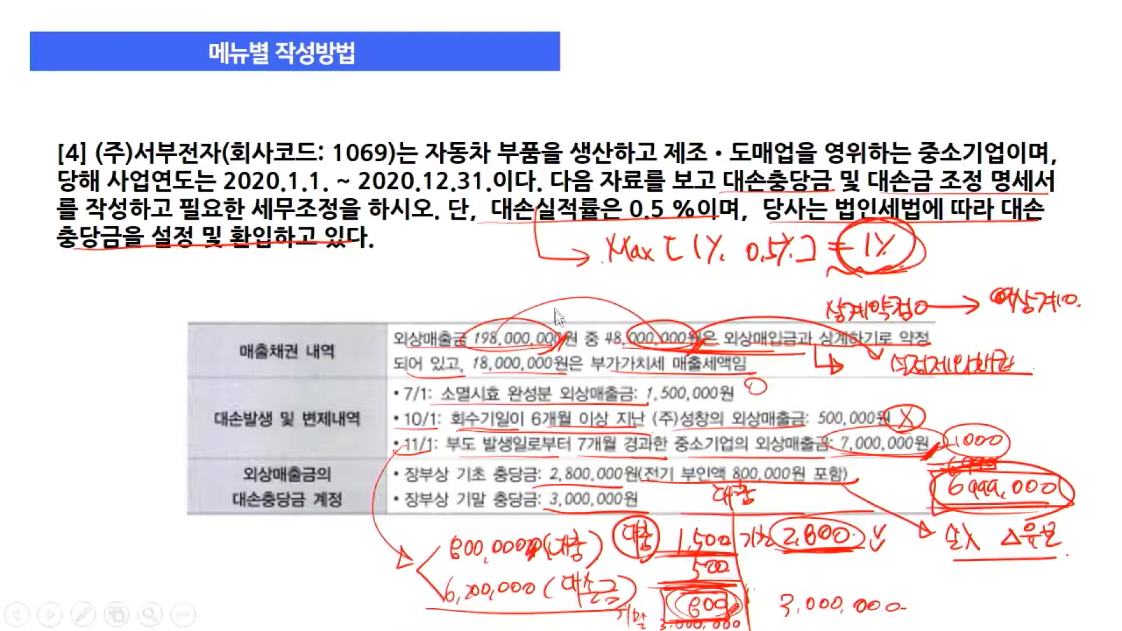
mouse_move(777, 588)
mouse_down()
mouse_move(894, 619)
mouse_move(774, 593)
mouse_up()
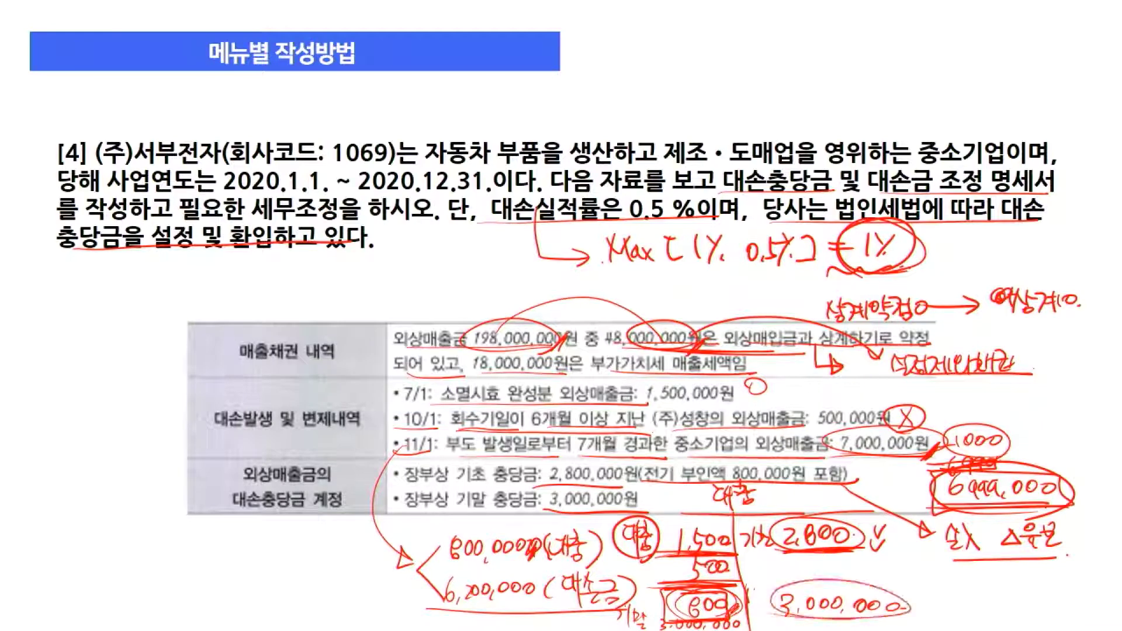
mouse_move(730, 524)
mouse_down()
mouse_move(660, 546)
mouse_move(675, 607)
mouse_move(748, 549)
mouse_up()
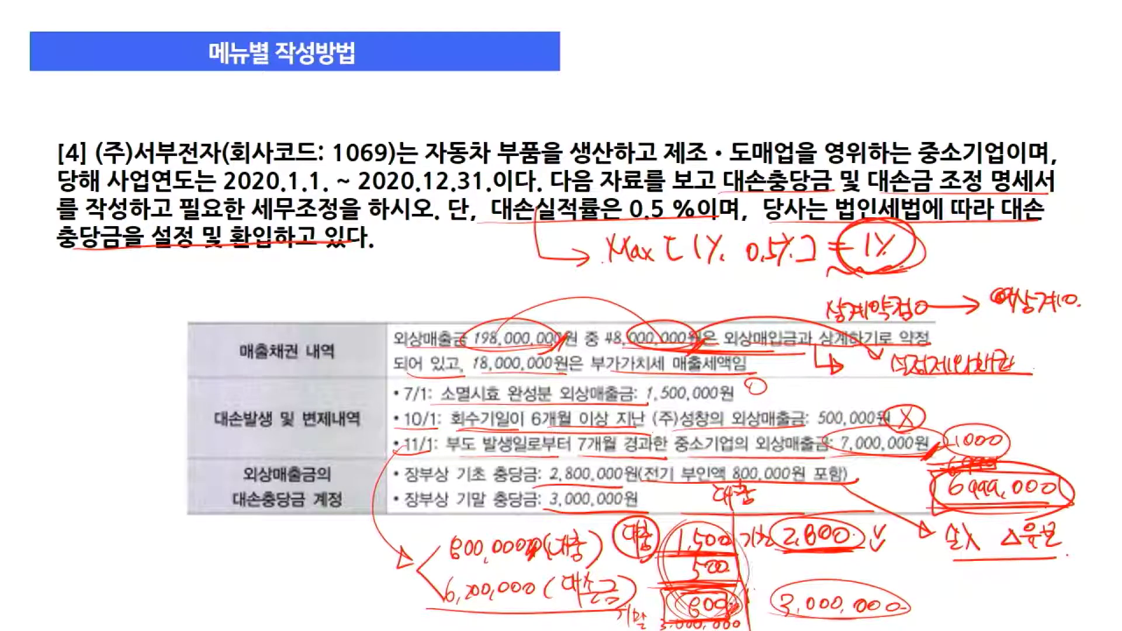
drag(763, 618, 932, 591)
drag(745, 616, 647, 615)
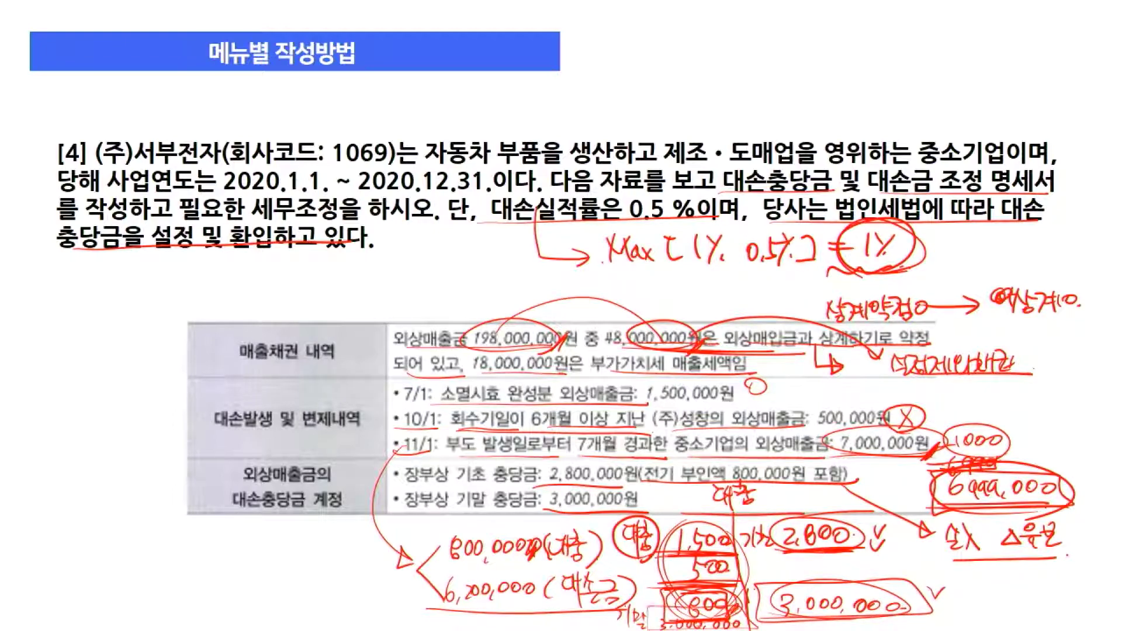
mouse_move(505, 517)
mouse_down()
mouse_move(677, 518)
mouse_move(374, 523)
mouse_up()
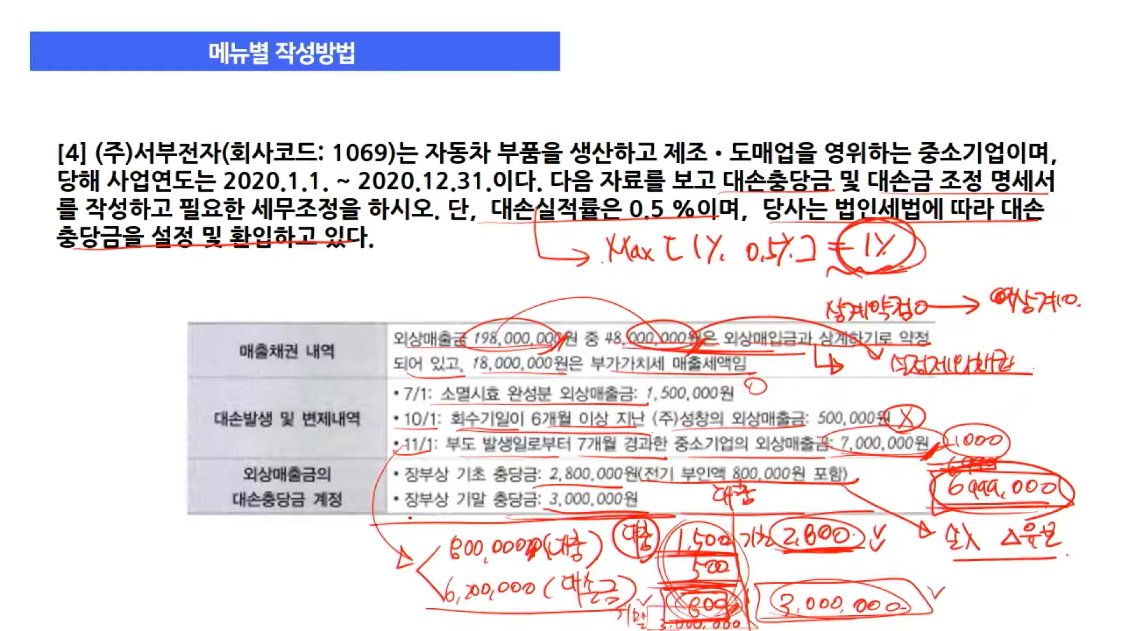
key(alt+Tab)
text(3000000)
key(Return)
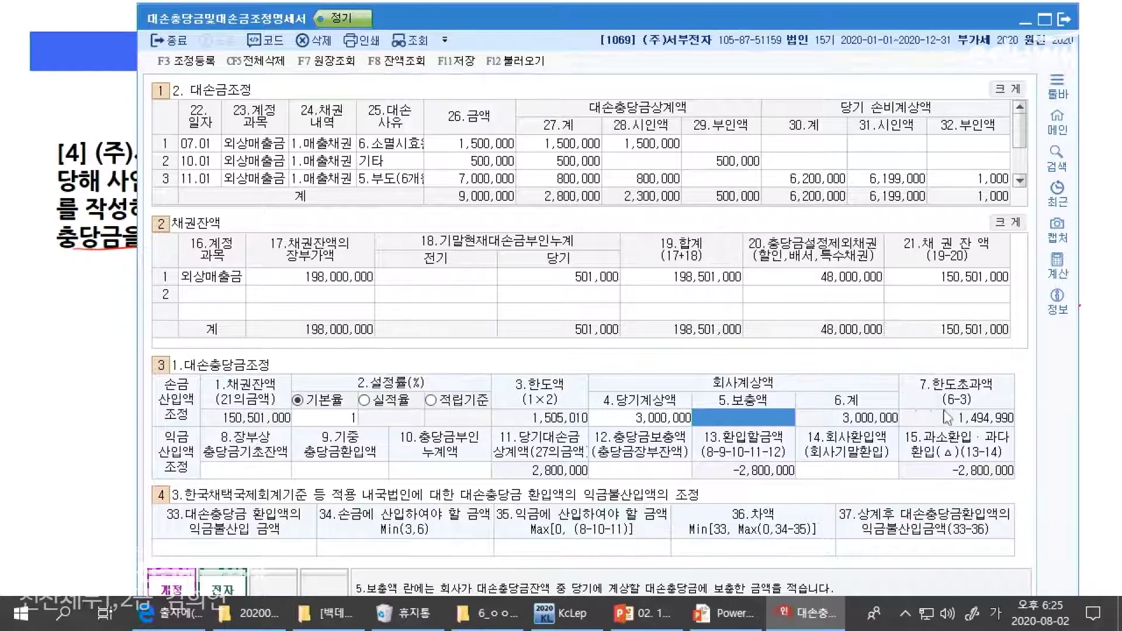
Enter 2,800,000 as the beginning book allowance balance (8.장부상 충당금기초잔액), checking the amount against the problem slide
click(232, 474)
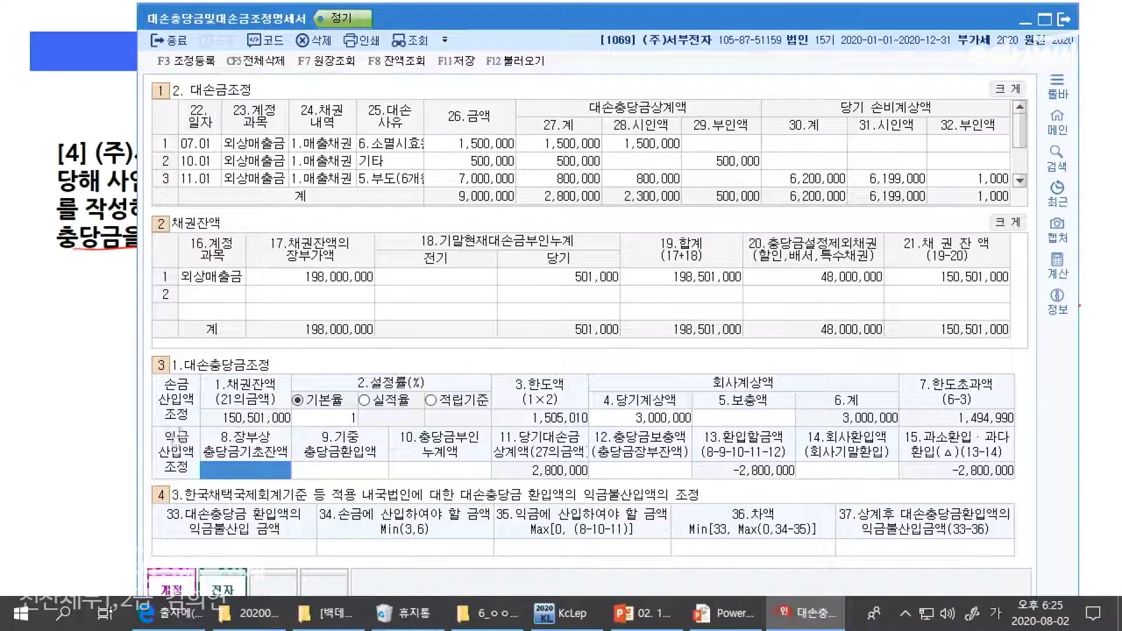
key(alt+Tab)
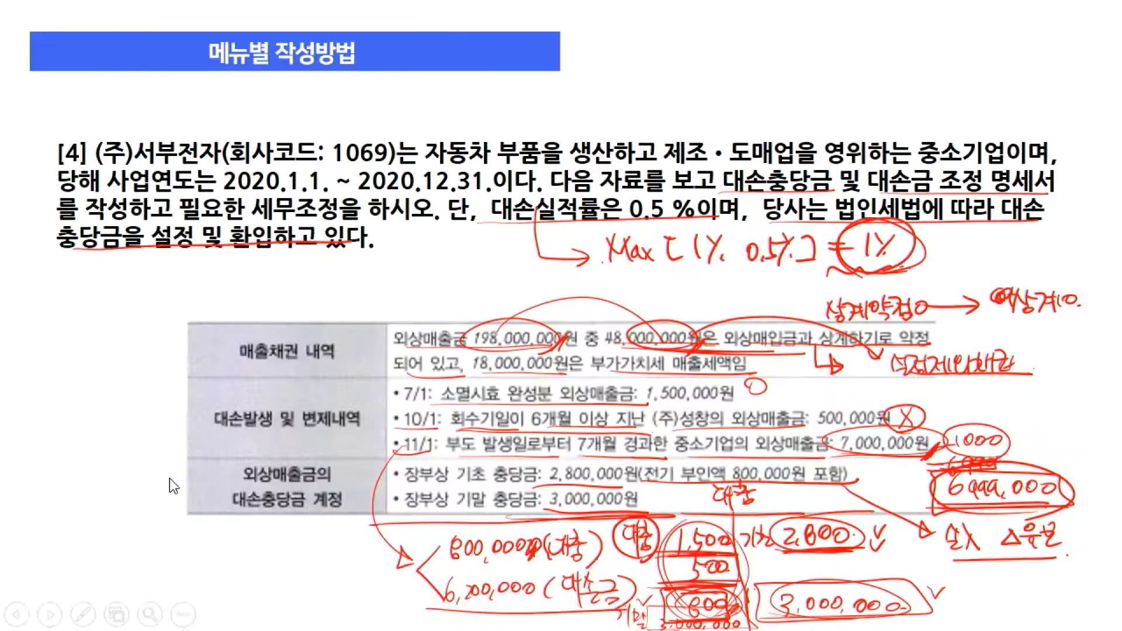
key(alt+Tab)
text(2800000)
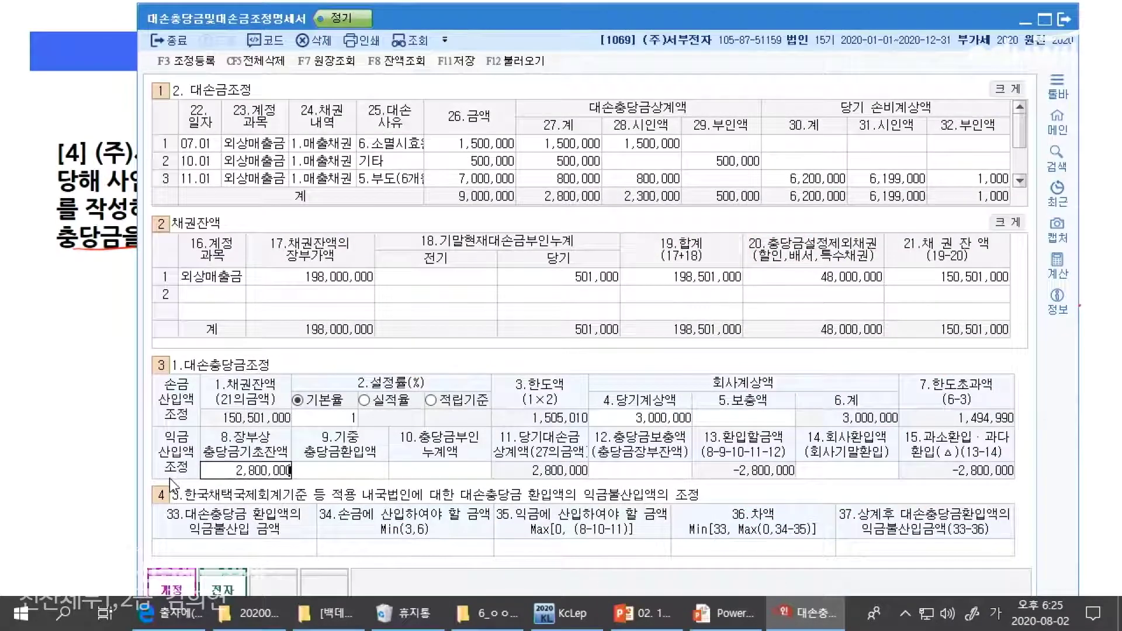
key(Return)
Enter 800,000 as the accumulated disallowed allowance (10.충당금부인누계액), leaving 9.기중 충당금환입액 blank
key(alt+Tab)
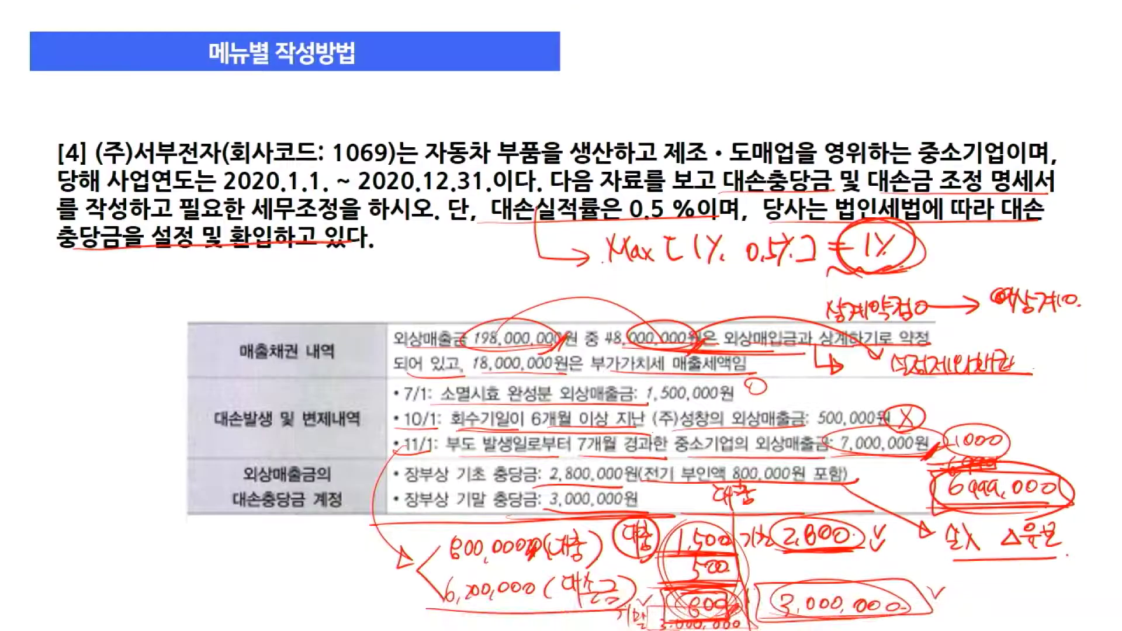
key(alt+Tab)
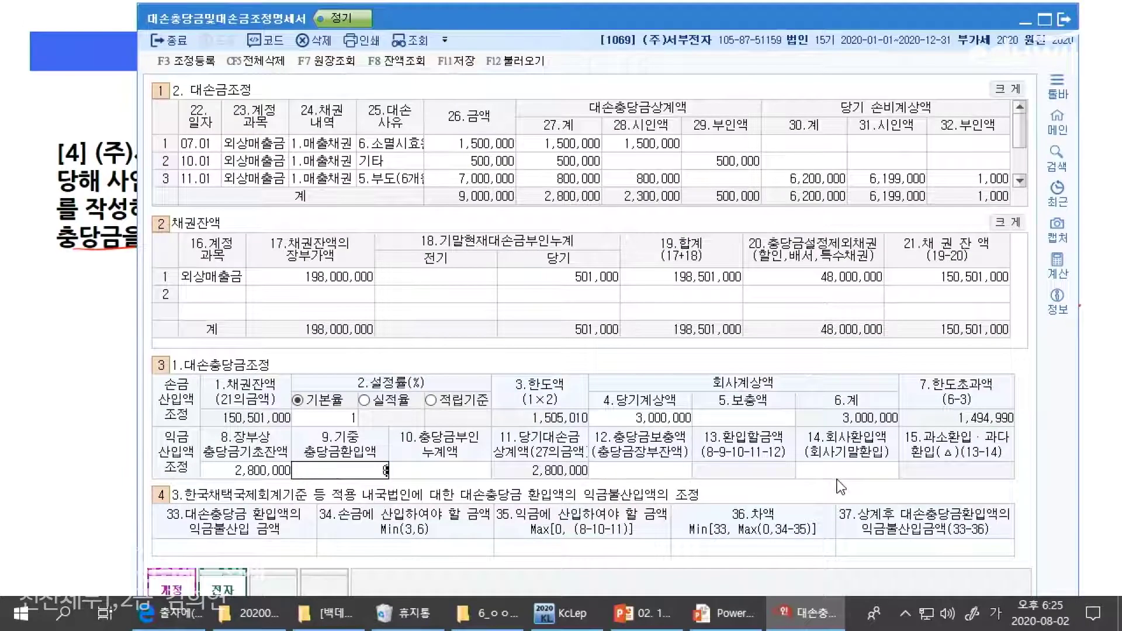
key(Return)
text(800000)
key(Return)
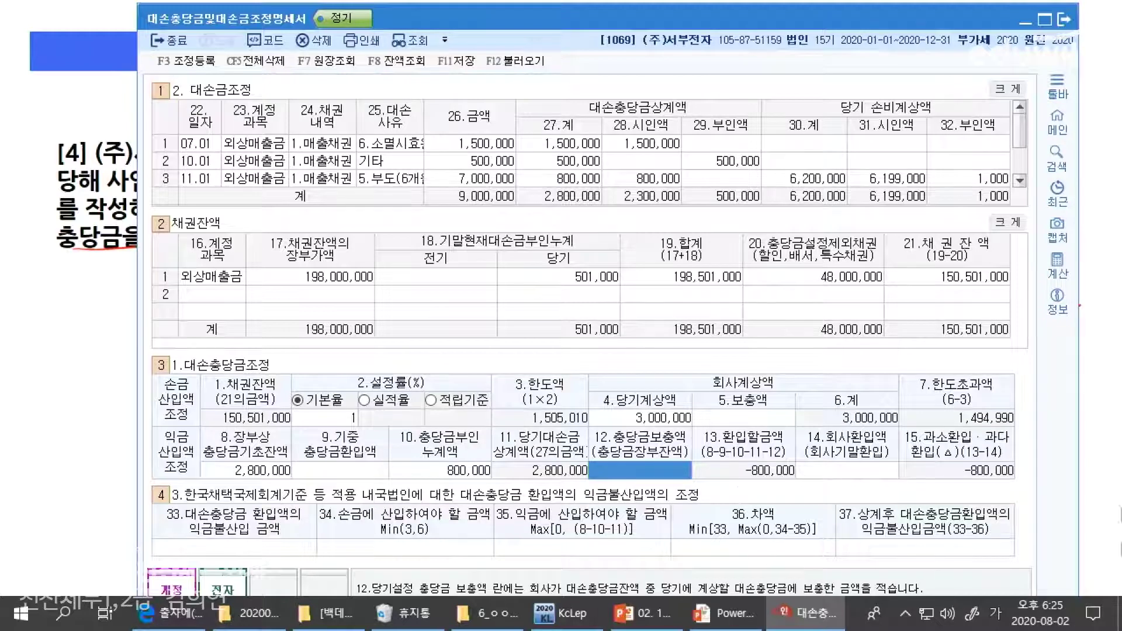
Register a 손금불산입 tax adjustment named 대손충당금 한도 초과 for 1,494,990 with income disposition 유보발생
click(186, 60)
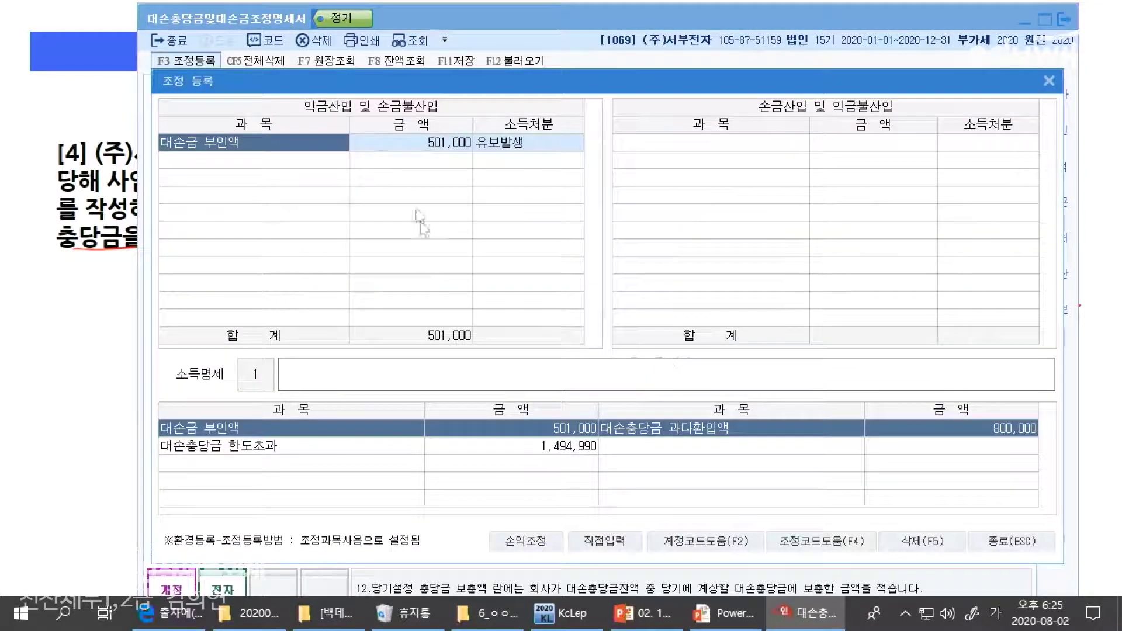
click(604, 540)
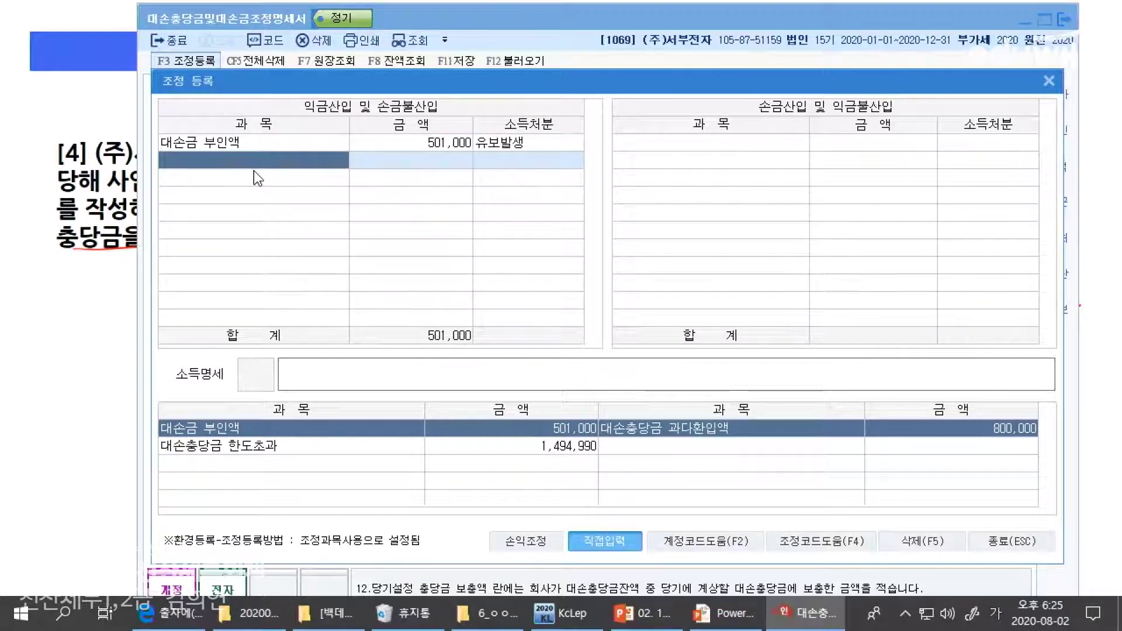
text(대손충당금 한도 초과)
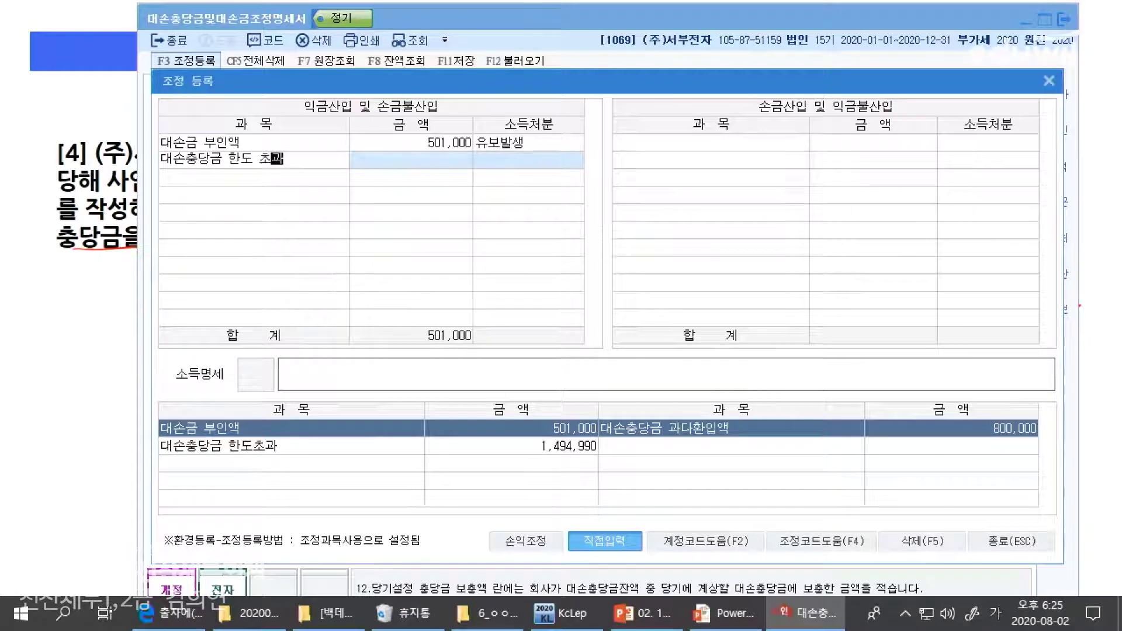
key(Return)
text(1,494,990)
key(Return)
key(Return)
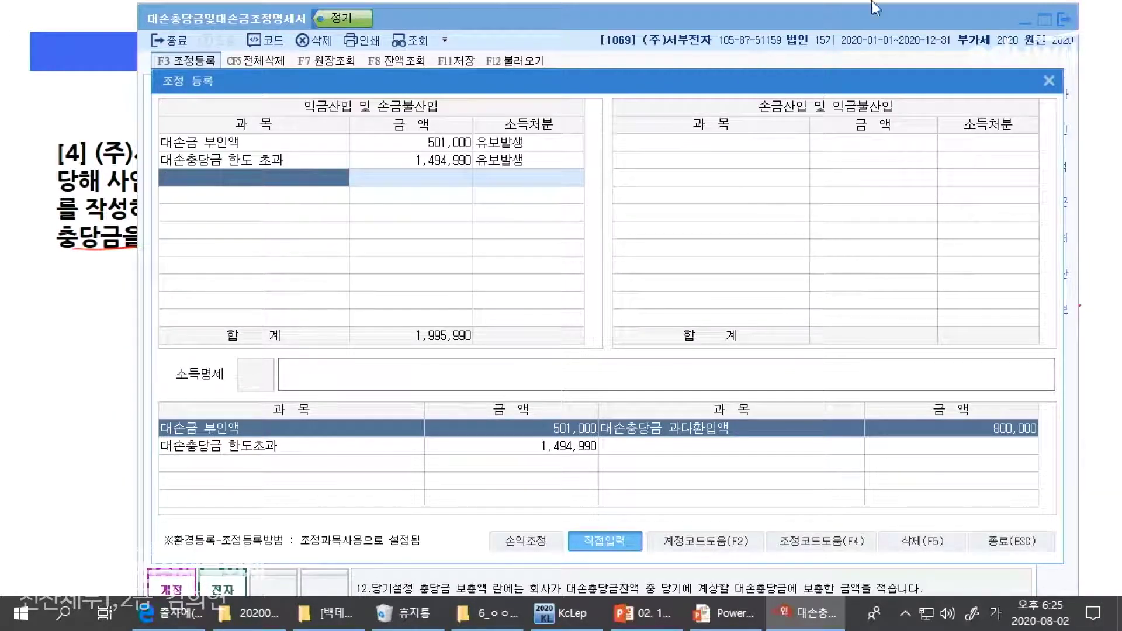
Register a 손금산입 tax adjustment named 전기 대손충당금 한도초과 for 800,000 with income disposition 유보감소, and close the adjustment registration
click(671, 147)
text(전기)
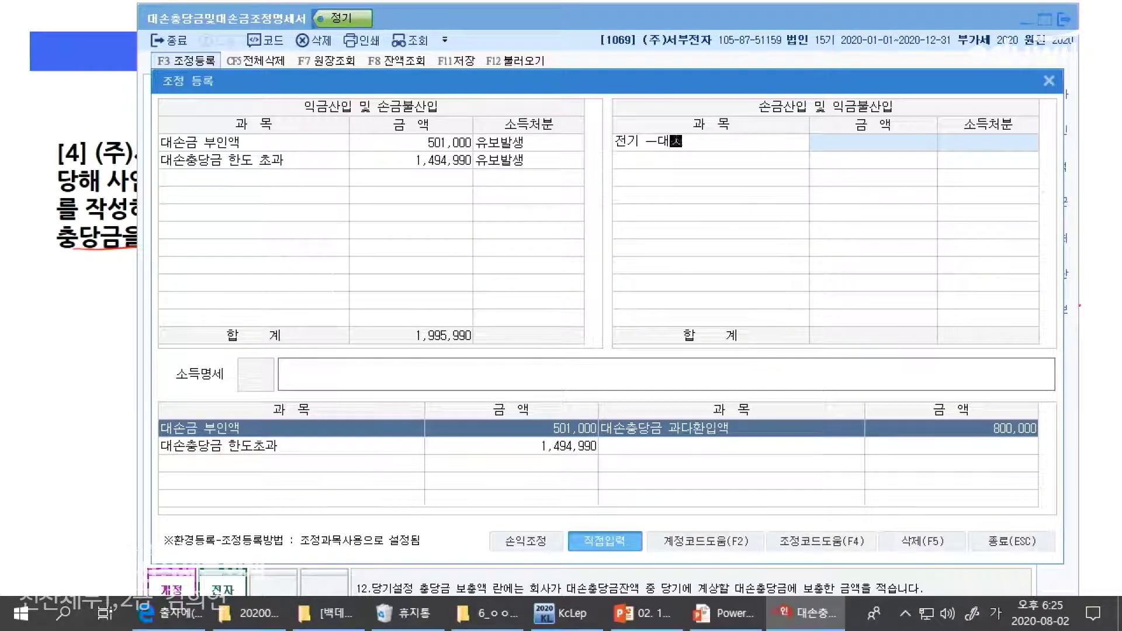
text( 대손충당금)
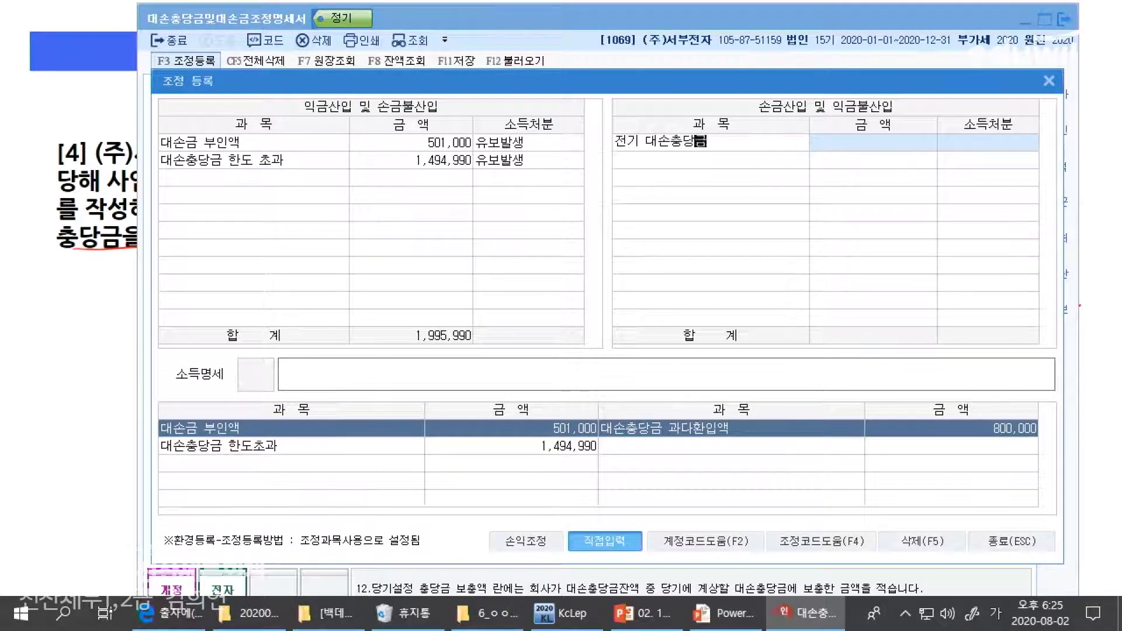
text( ㅎ한)
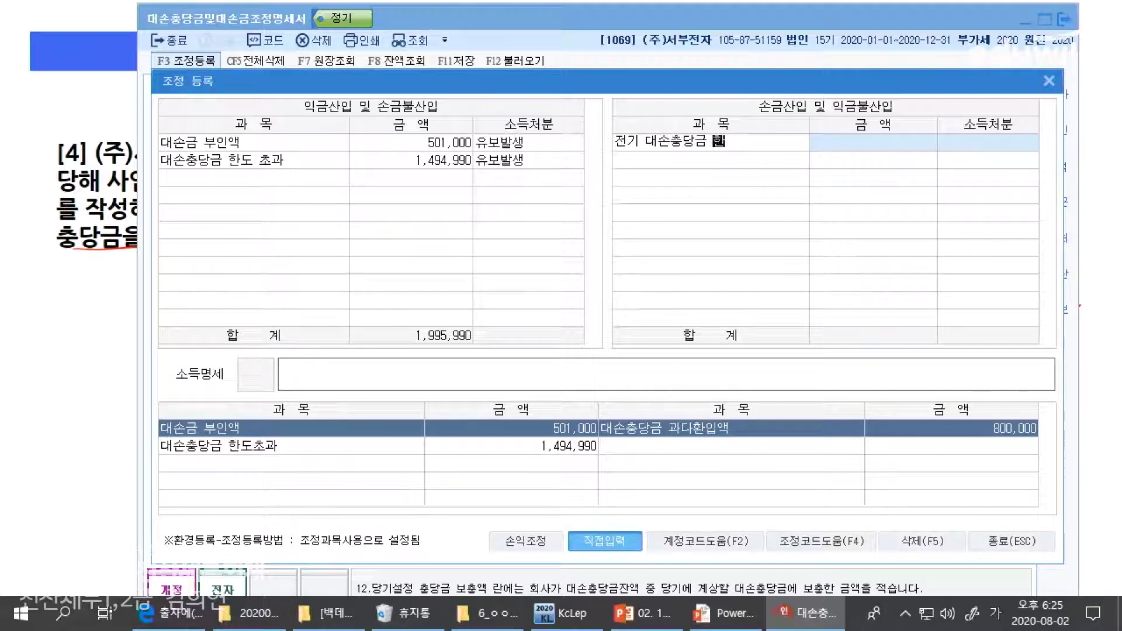
text(도초과)
key(Return)
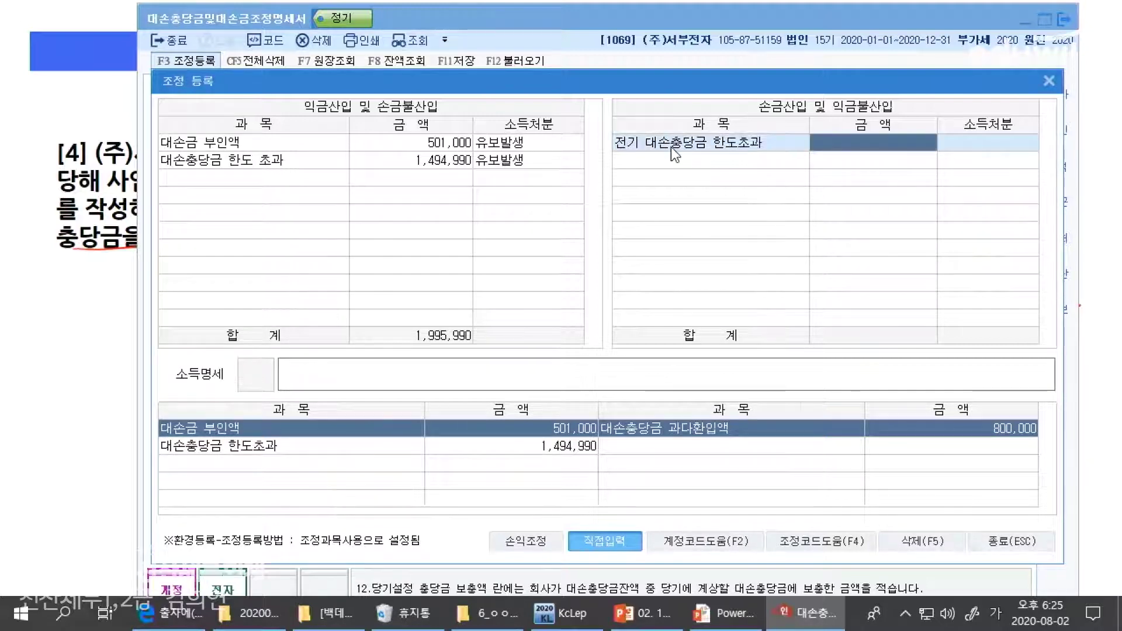
text(800000)
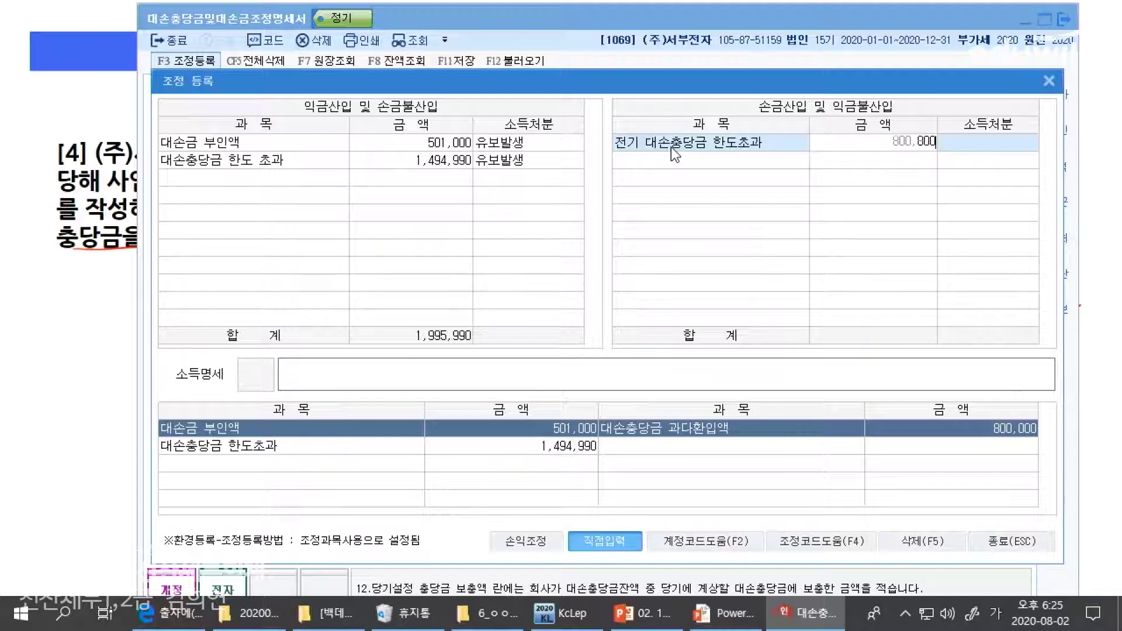
key(Return)
key(2)
key(Return)
key(Return)
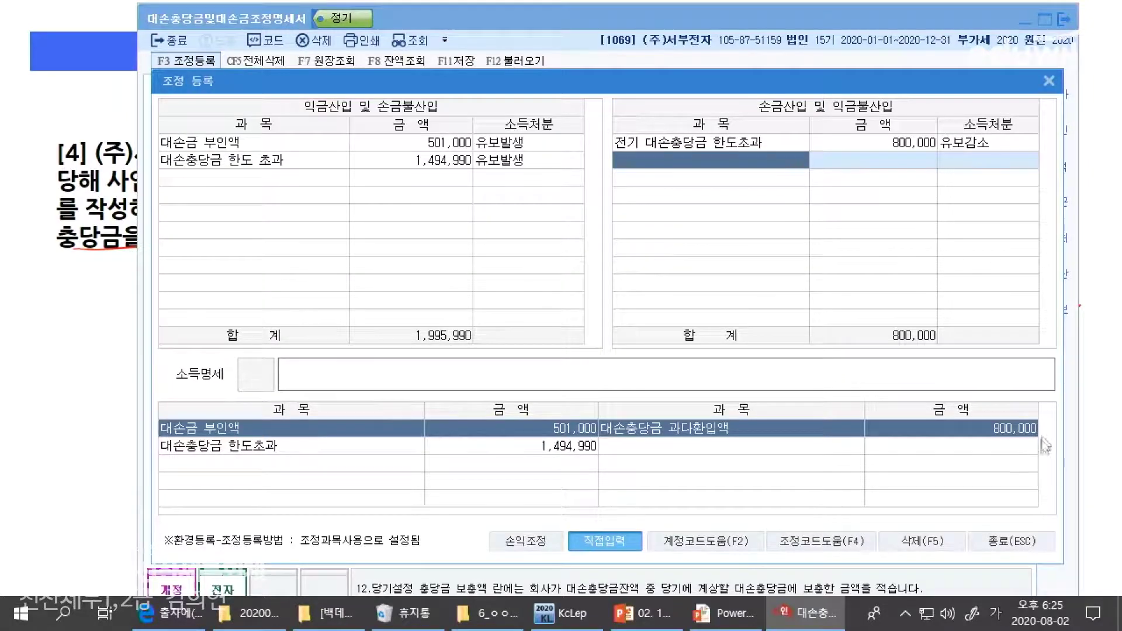
click(1034, 535)
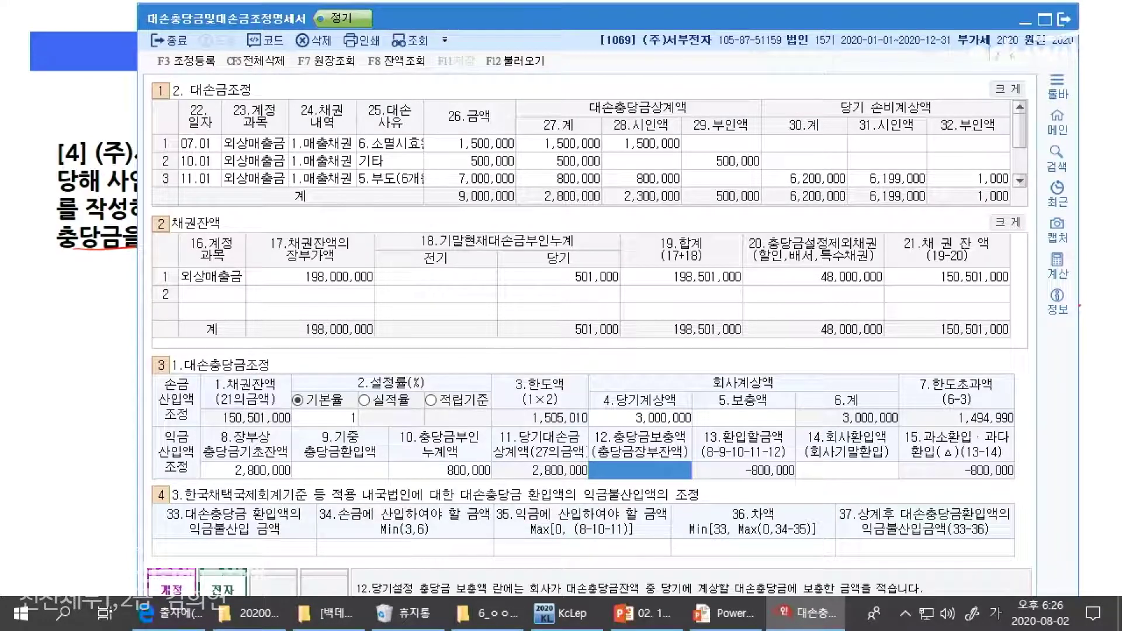
Review the statement against the problem slide: the allowed and disallowed bad debts, the registered tax adjustments, and the current-year 대손금부인누계
key(alt+Tab)
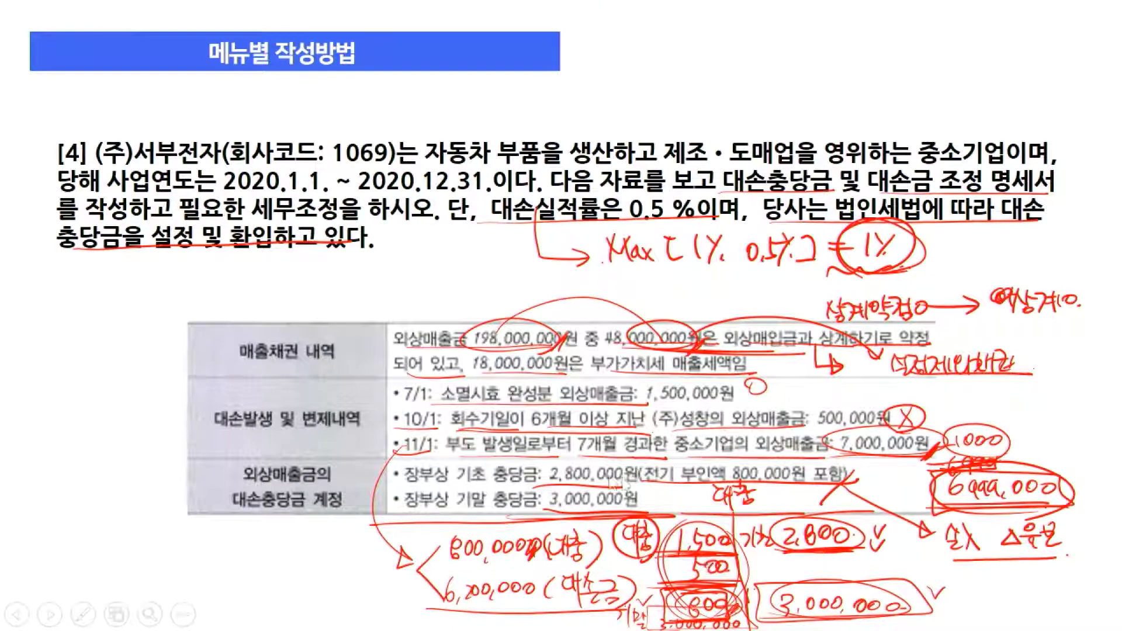
key(alt+Tab)
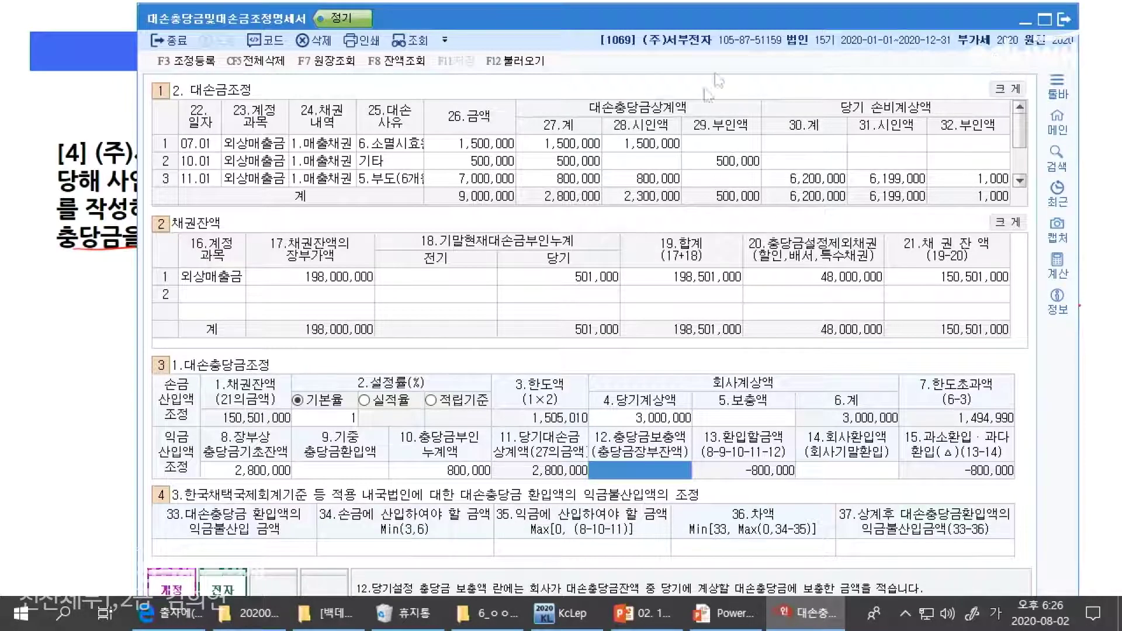
click(653, 145)
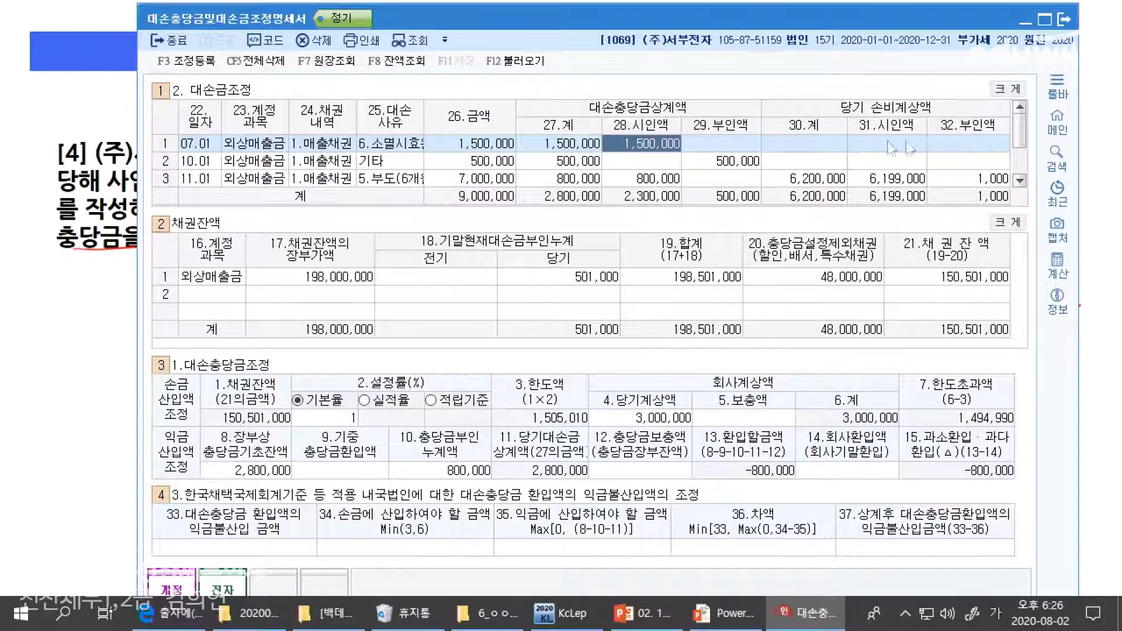
click(720, 164)
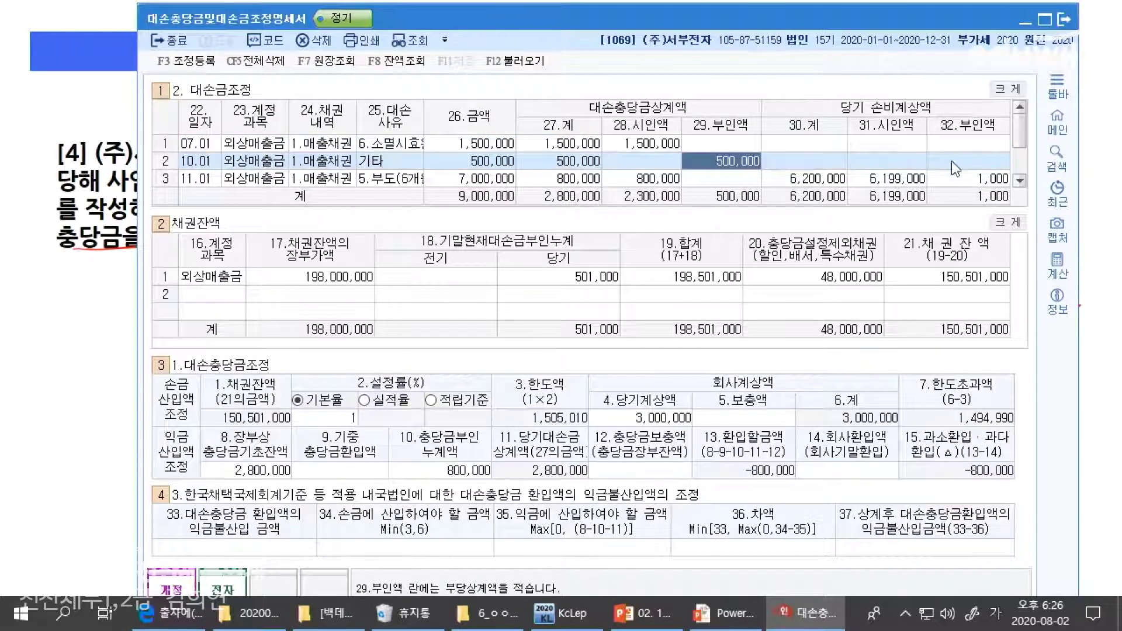
click(998, 166)
click(748, 196)
click(996, 180)
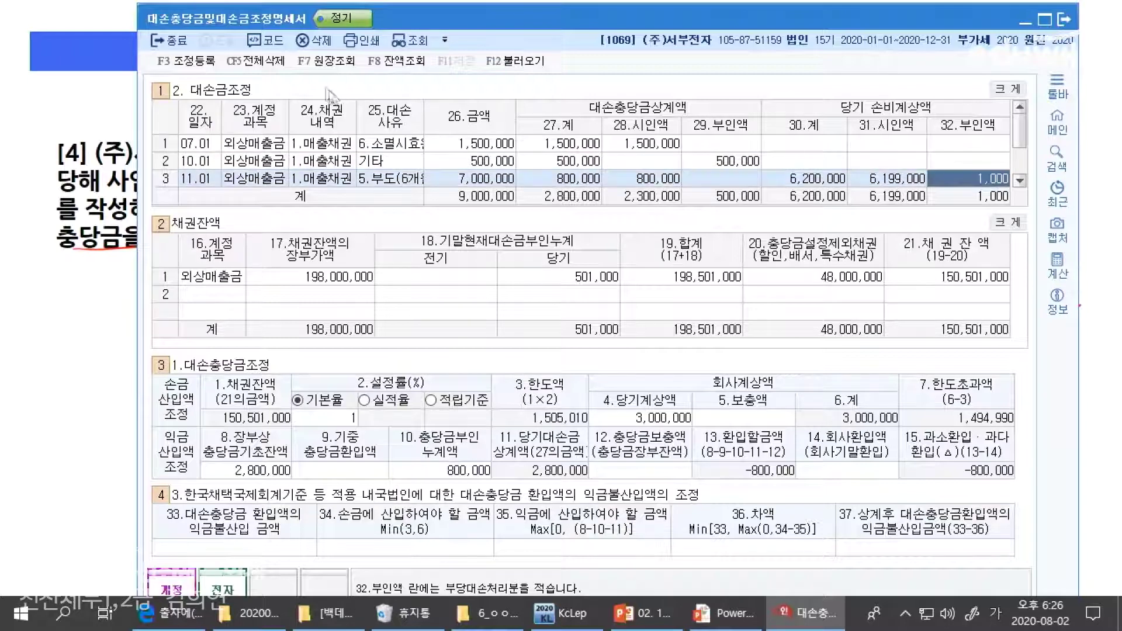
click(198, 66)
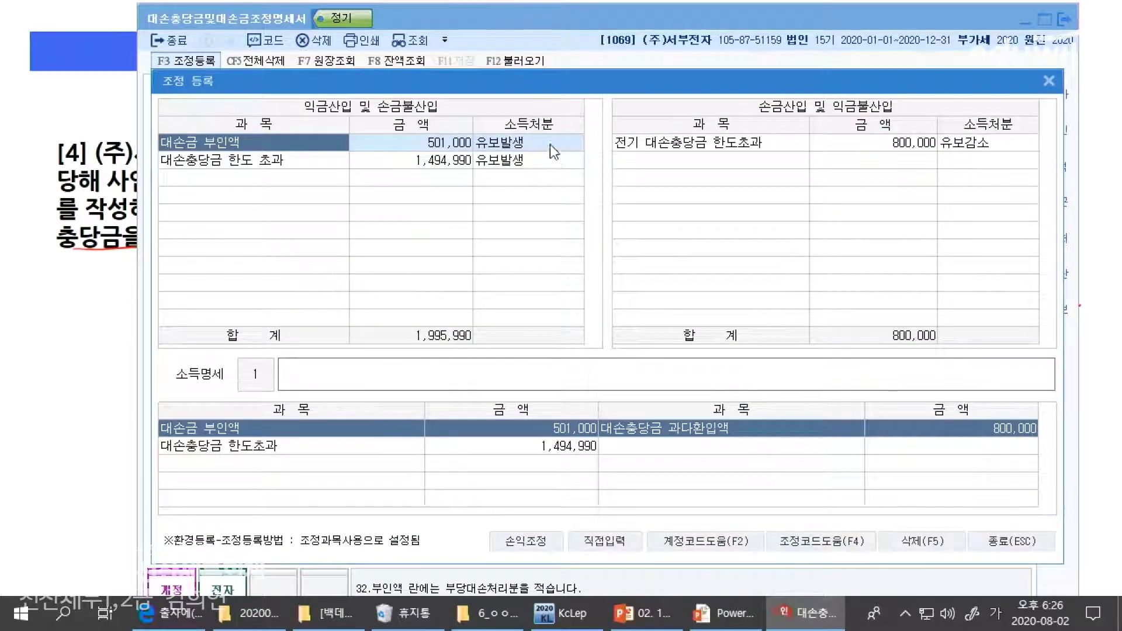
click(1046, 540)
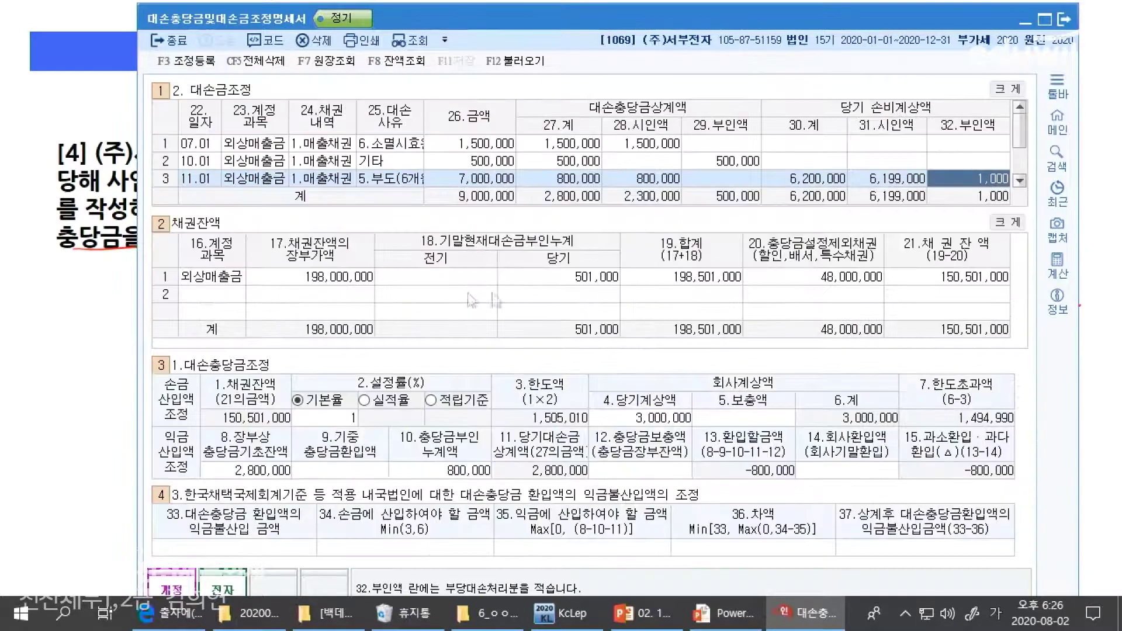
click(591, 280)
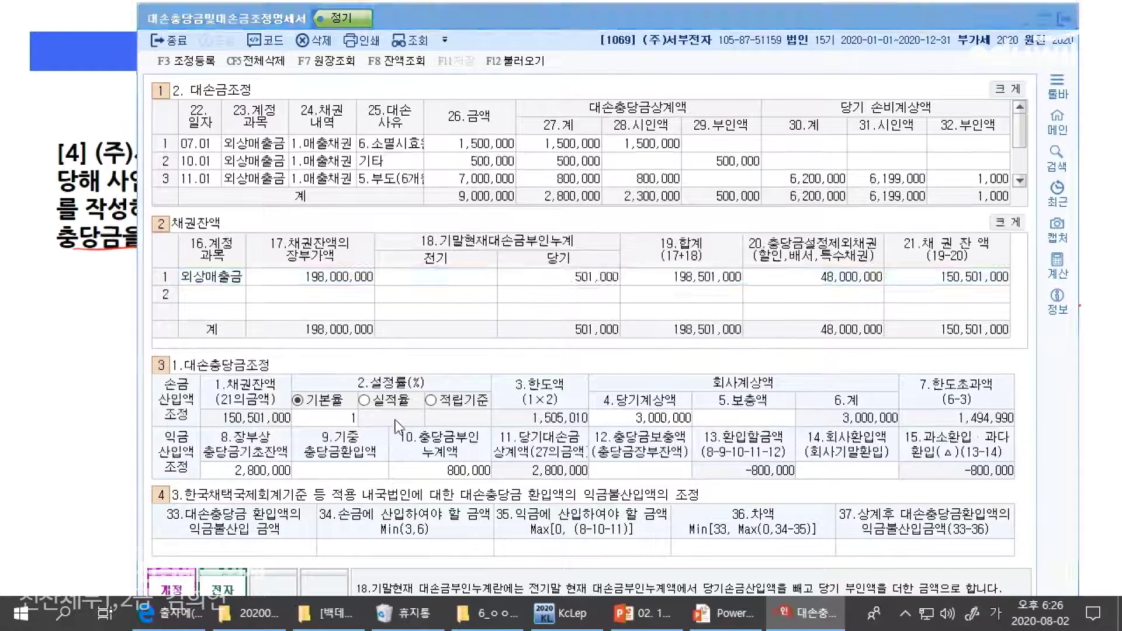
On the problem slide, underline the Max formula and circle 대손실적률 and the 1% and 0.5% rates being compared
key(alt+Tab)
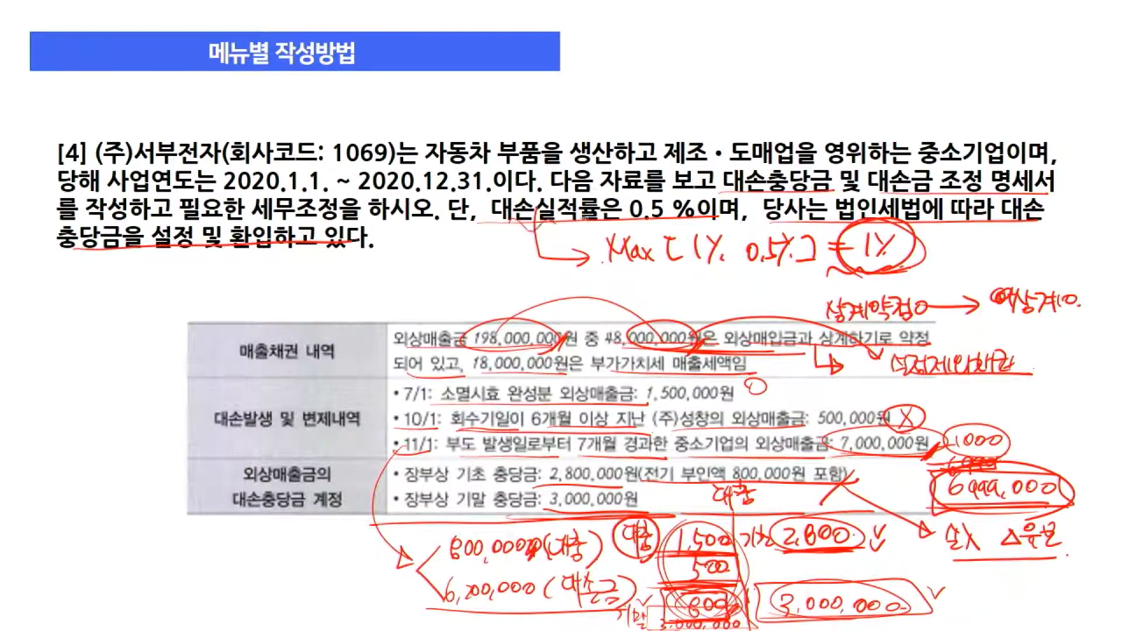
drag(612, 274, 830, 269)
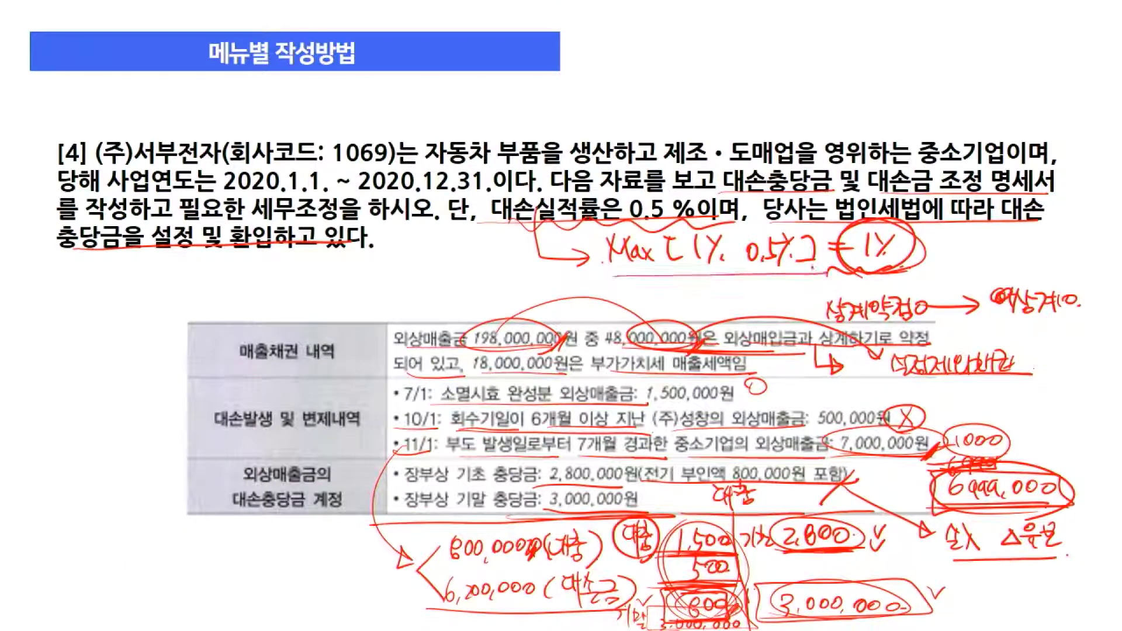
drag(581, 198, 577, 235)
mouse_move(717, 229)
mouse_down()
mouse_move(701, 268)
mouse_move(725, 231)
mouse_up()
mouse_move(770, 240)
mouse_down()
mouse_move(751, 270)
mouse_move(795, 243)
mouse_up()
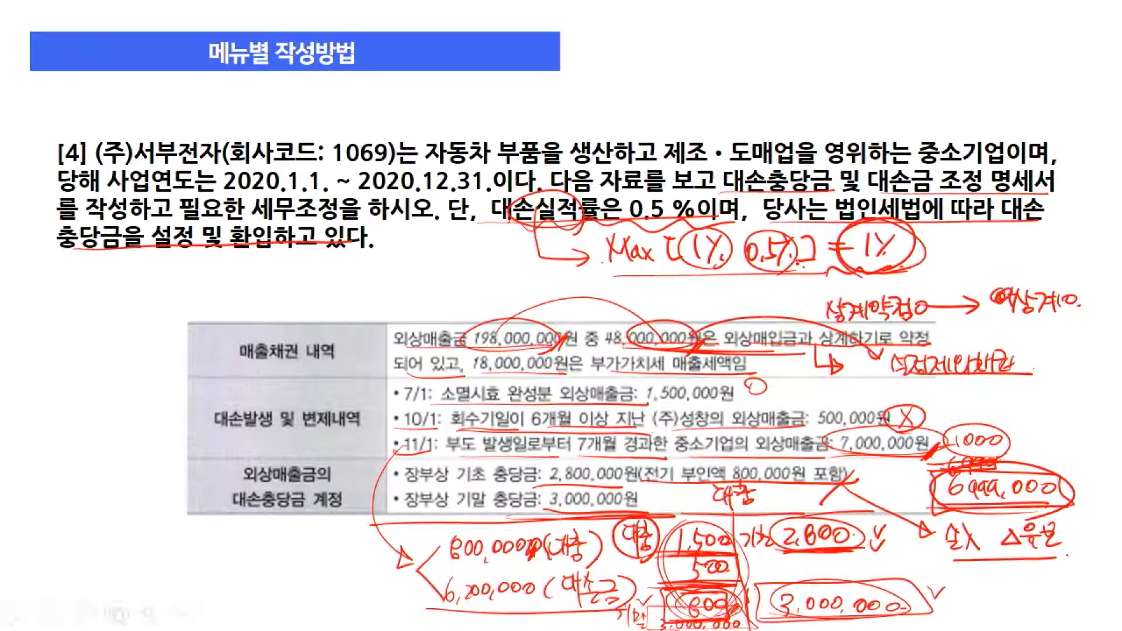
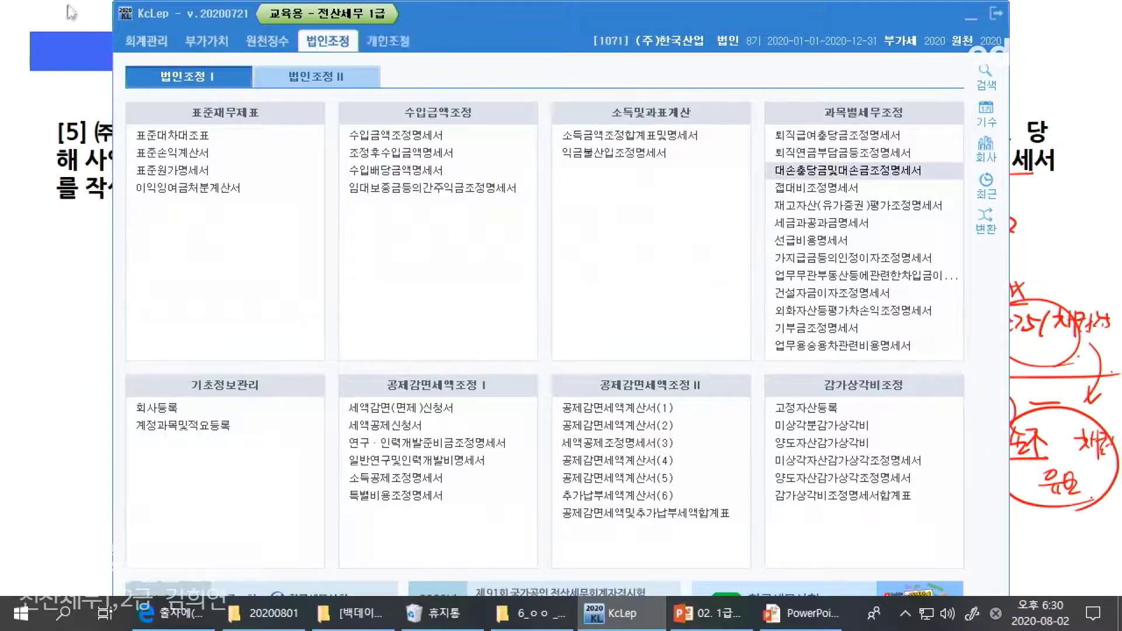
Open the 대손충당금및대손금조정명세서 for 한국산업 in KcLep and check the bad debt details on problem slide [5]
key(alt+Tab)
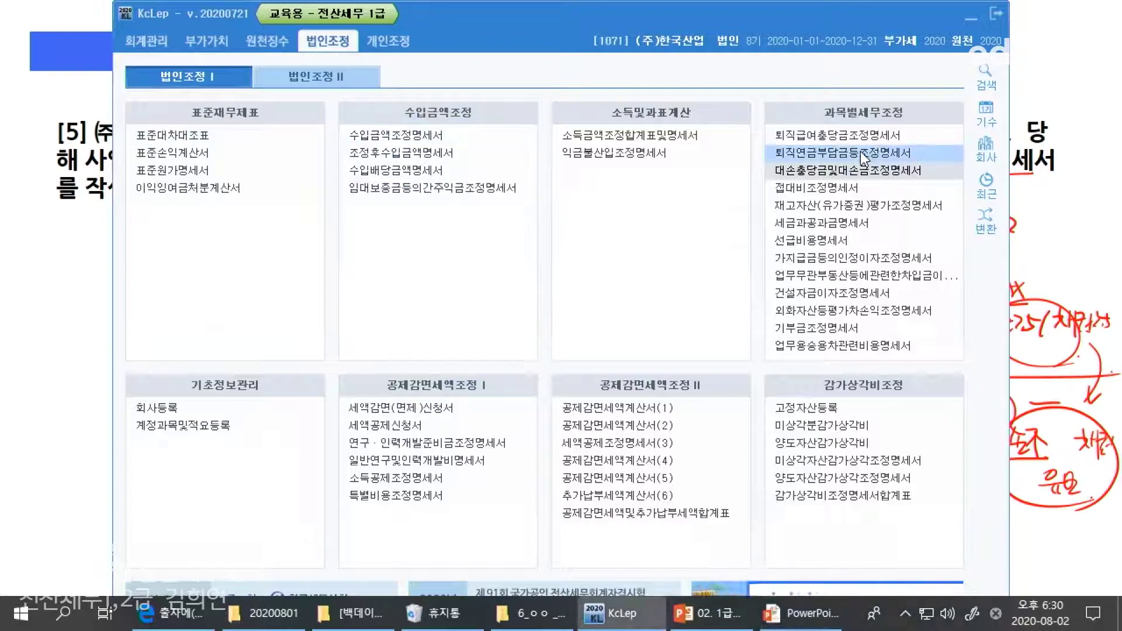
click(847, 170)
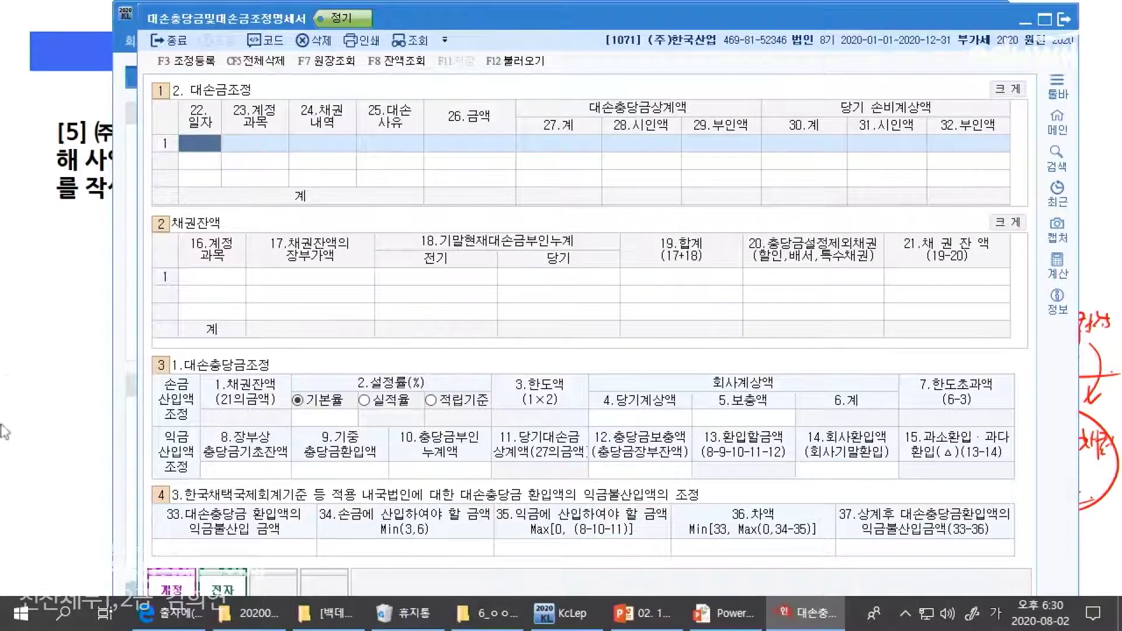
key(alt+Tab)
key(alt+Tab)
key(alt+Tab)
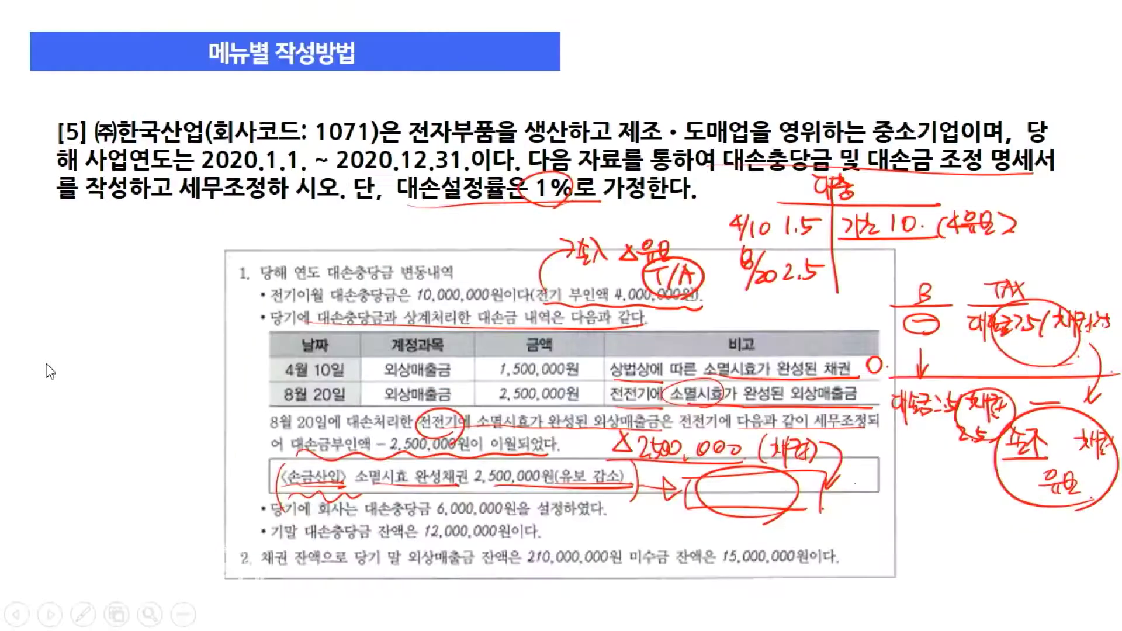
In the 대손금조정 section, start a row dated 04.10 with account 외상매출금 (108), receivable type 1.매출채권 and reason 6.소멸시효완성
key(alt+Tab)
text(04.10)
key(Return)
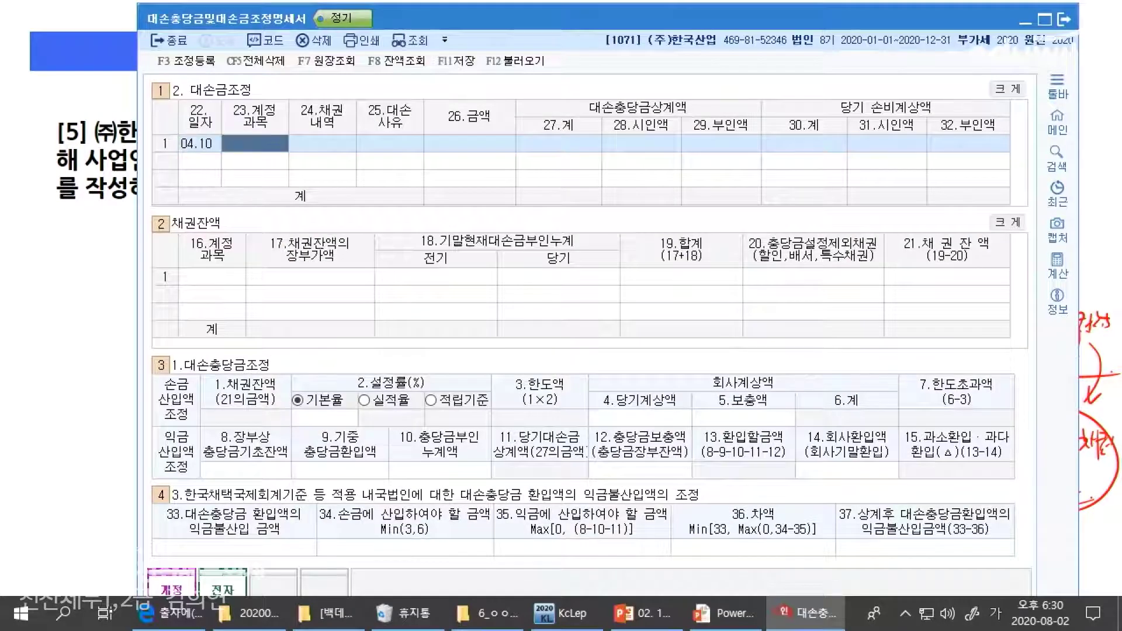
text(108)
key(Return)
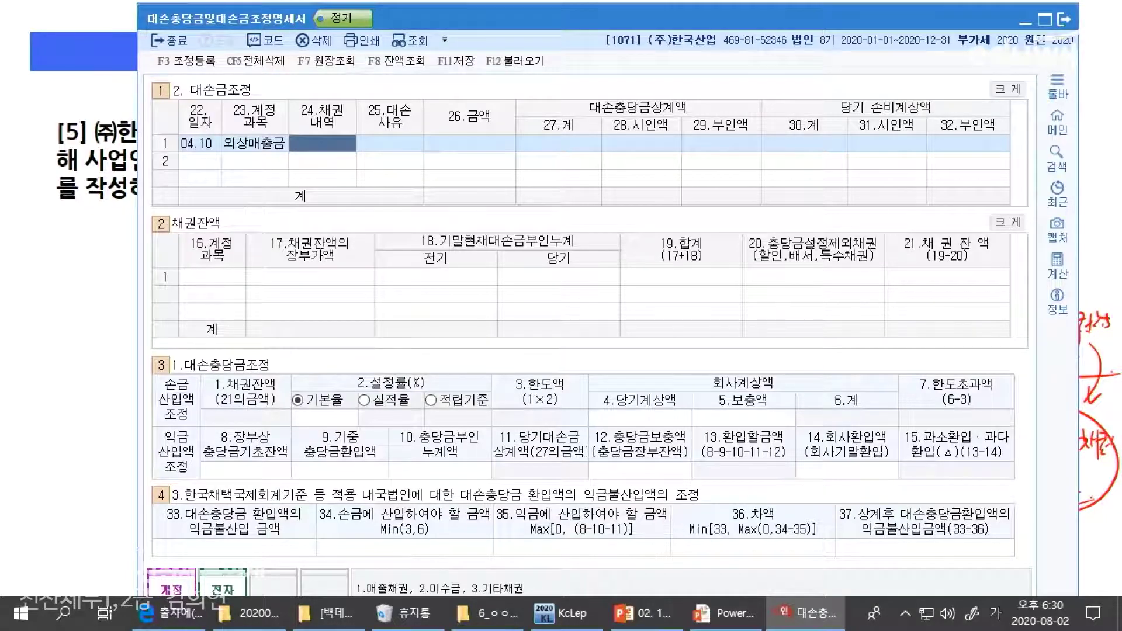
text(1)
key(Return)
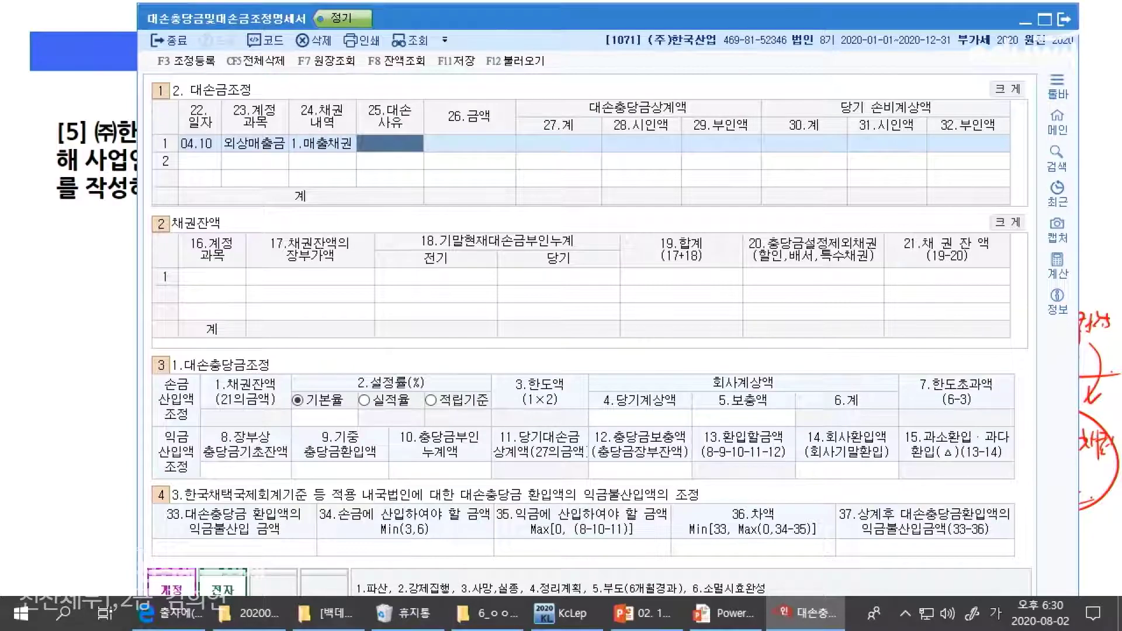
text(6)
key(Return)
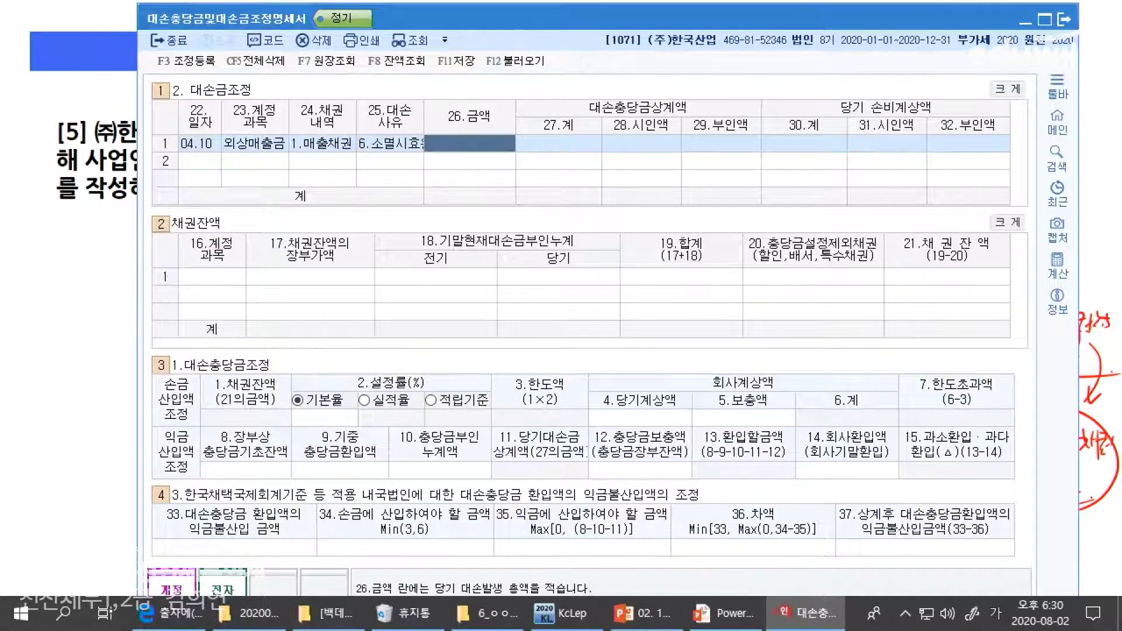
Set the 04.10 row's amount to 1,500,000 and its allowance-offset 시인액 to 1,500,000, leaving the 부인액 empty
key(alt+Tab)
key(alt+Tab)
text(1500000)
key(Return)
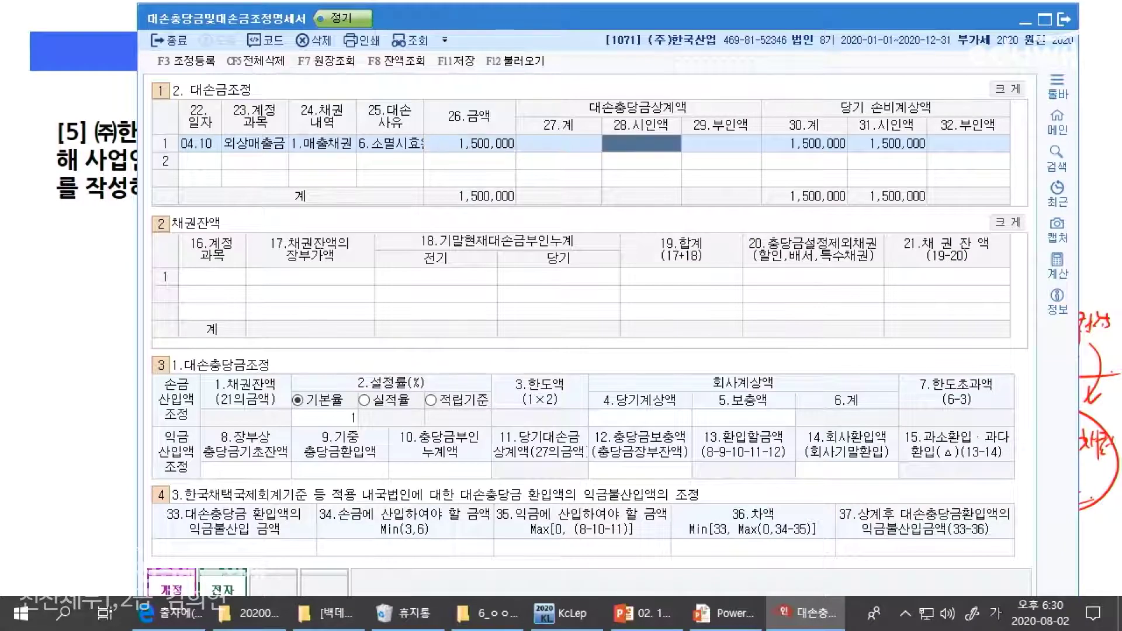
text(15)
key(Return)
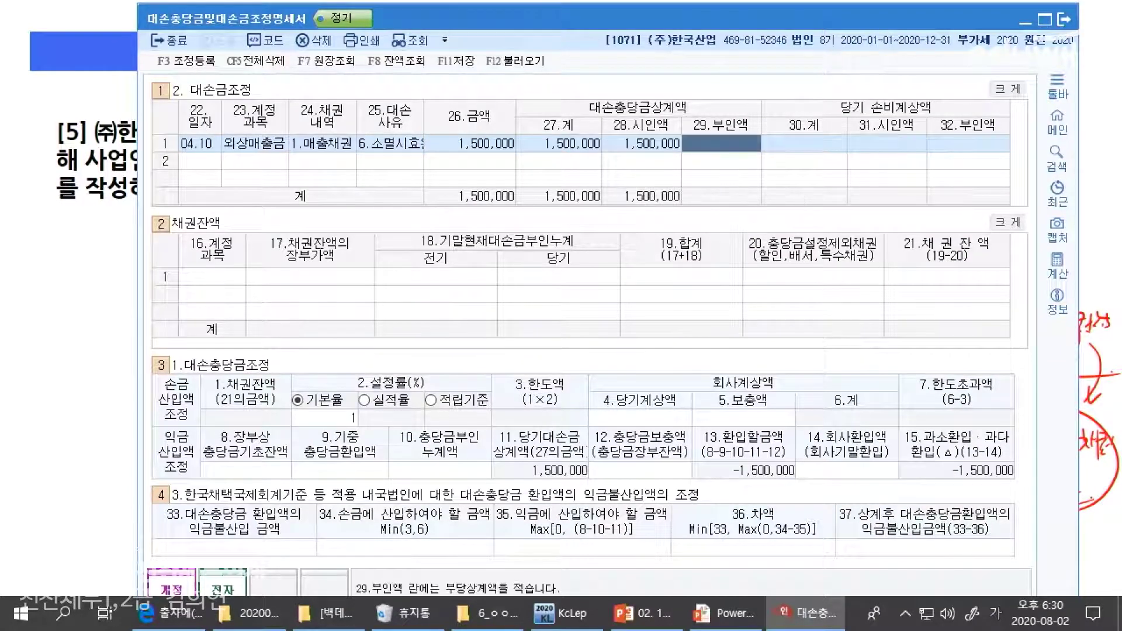
key(Return)
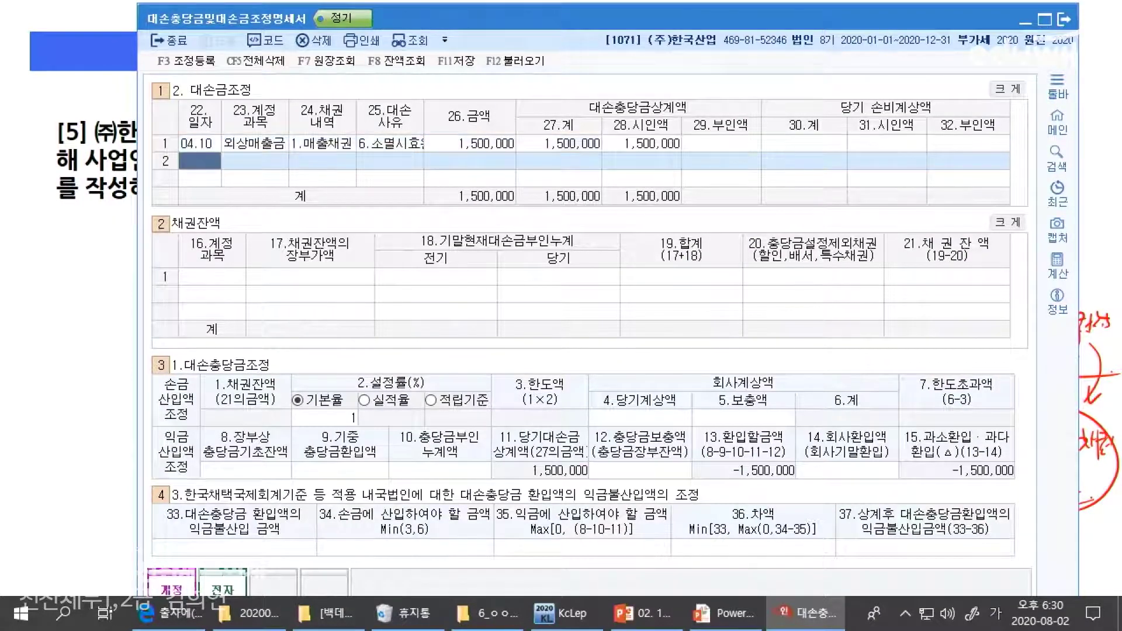
Add a second bad debt row dated 08.20 with account 외상매출금 (108), receivable type 1.매출채권 and reason 6.소멸시효완성
key(alt+Tab)
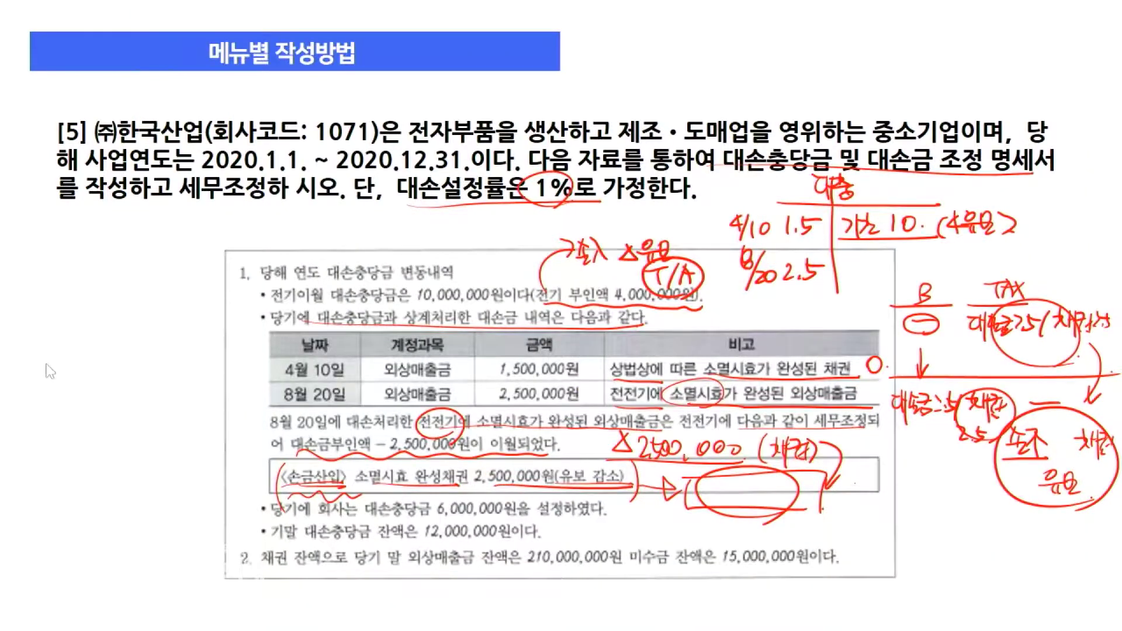
key(alt+Tab)
text(0820)
key(Return)
text(108)
key(Return)
text(1)
key(Return)
text(6)
key(Return)
Set the 08.20 row's amount to 2,500,000 and its allowance-offset 시인액 to 2,500,000
key(alt+Tab)
key(alt+Tab)
text(2500000)
key(Return)
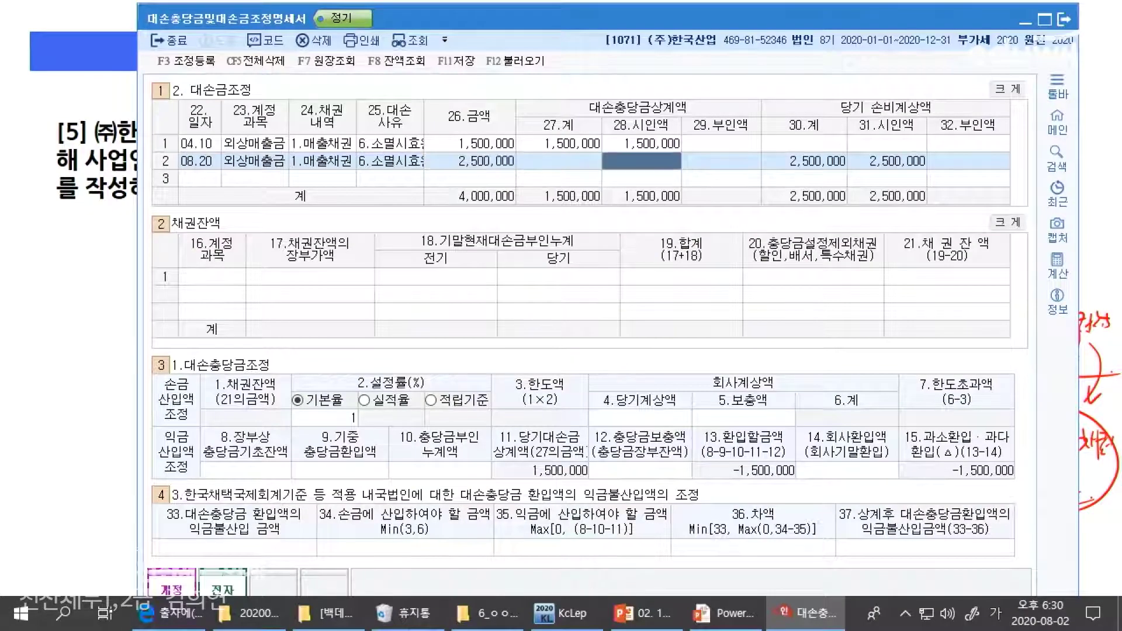
text(2,500,000)
key(Return)
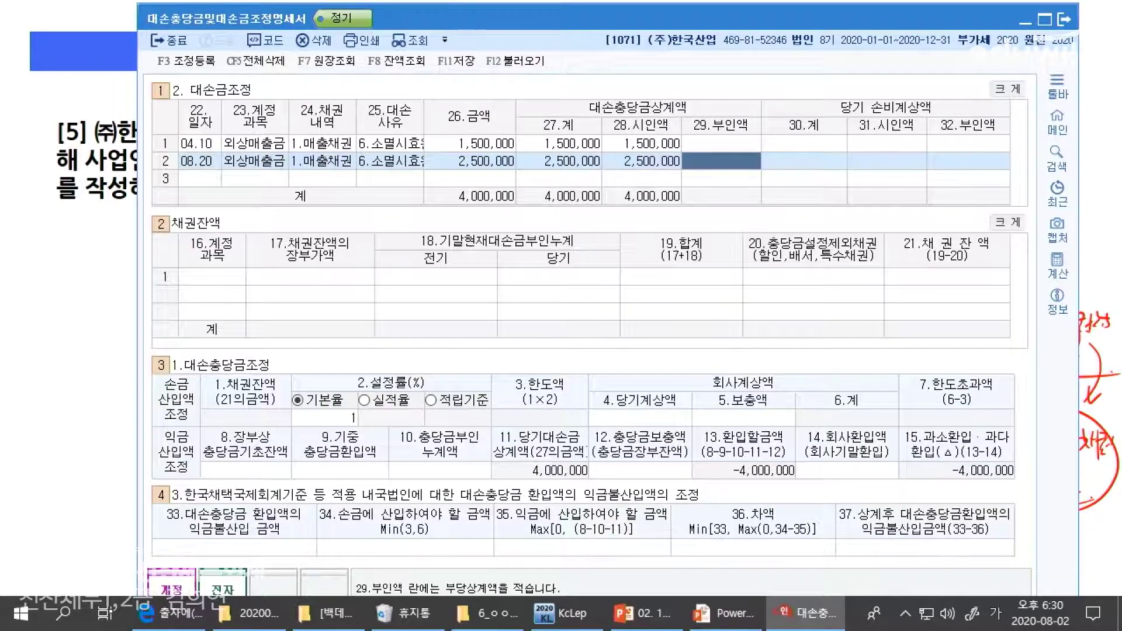
Check the 08.20 row's 시인액 against the problem slide and open the tax adjustment registration
key(alt+Tab)
click(648, 162)
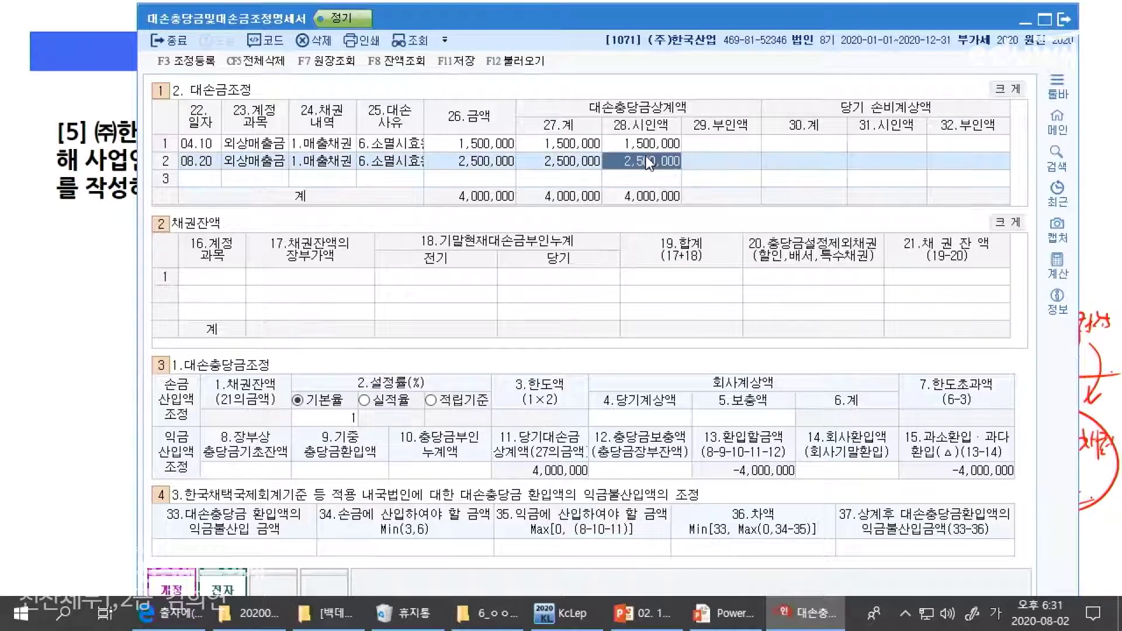
click(185, 60)
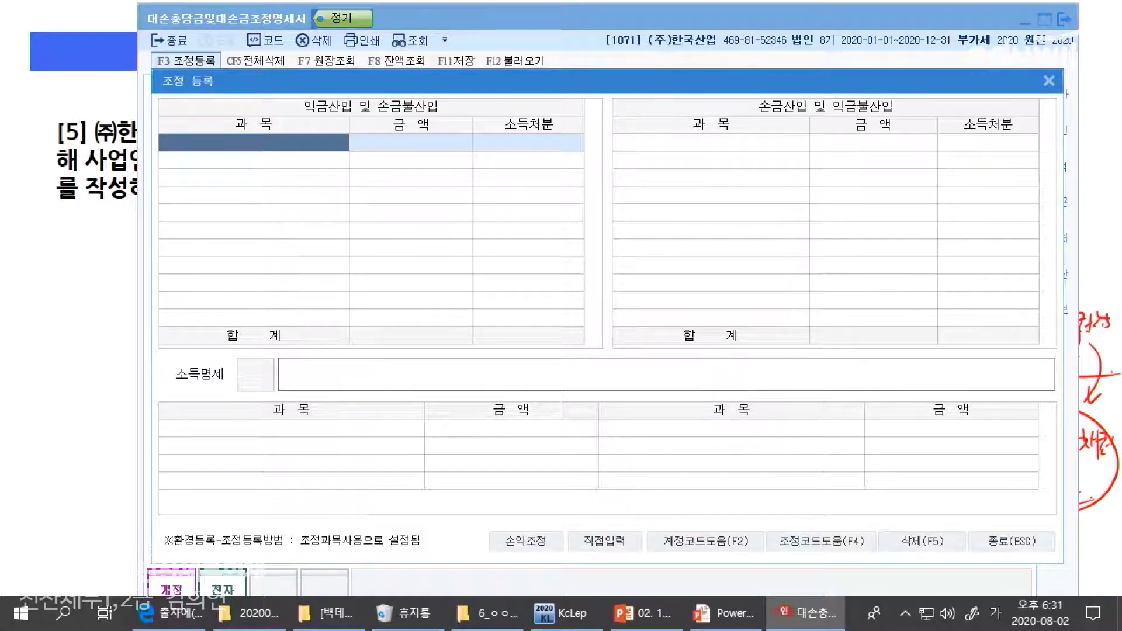
text(대)
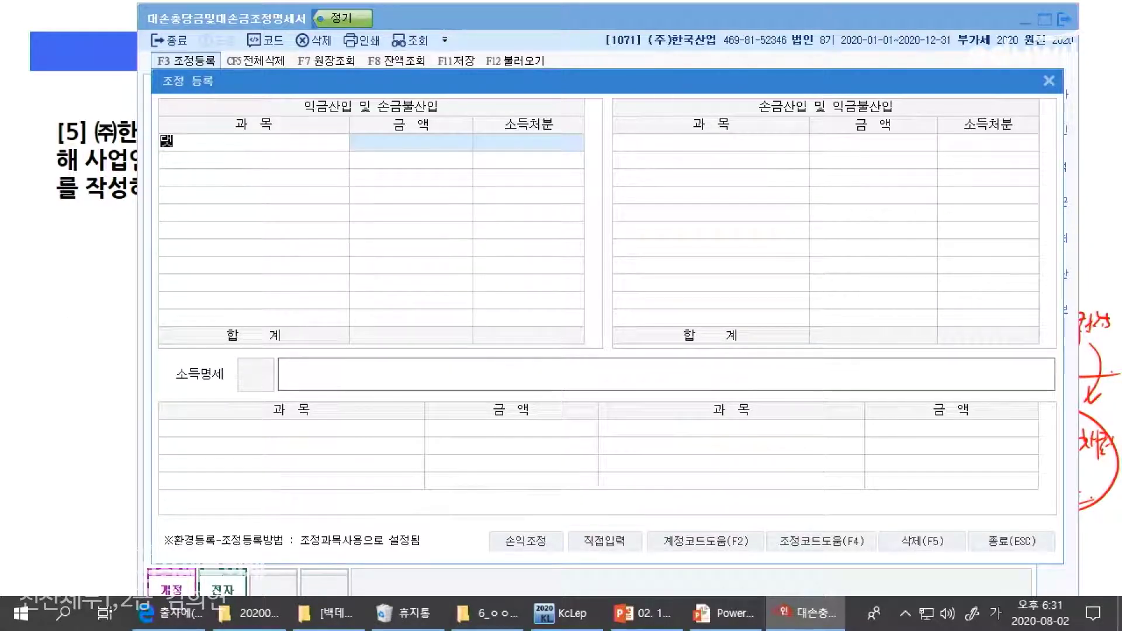
text(손금부인액)
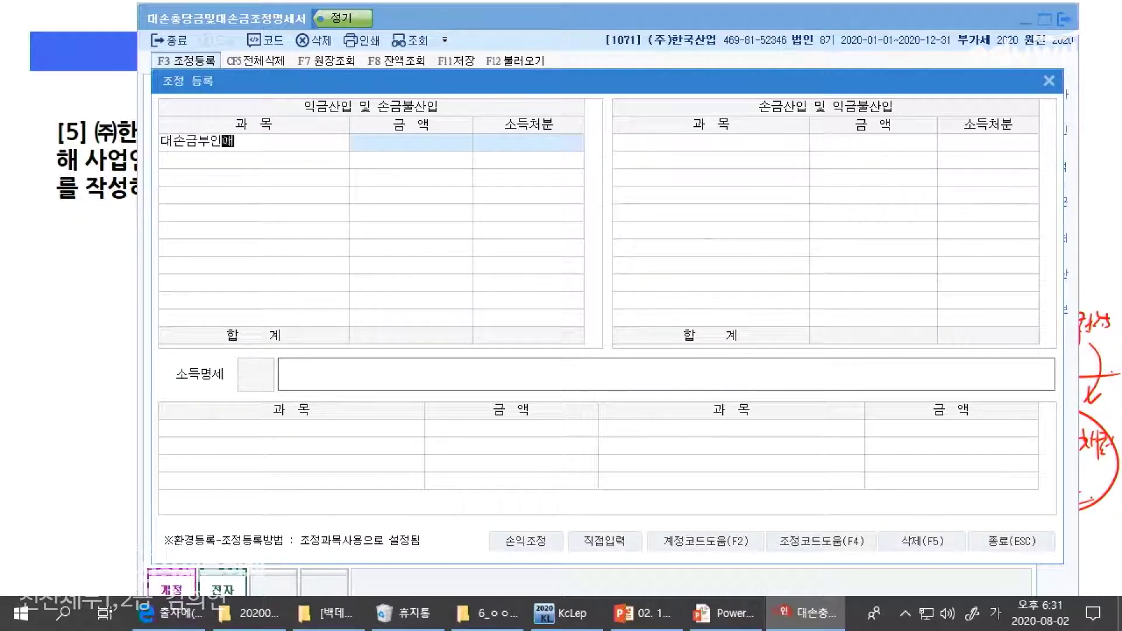
key(Return)
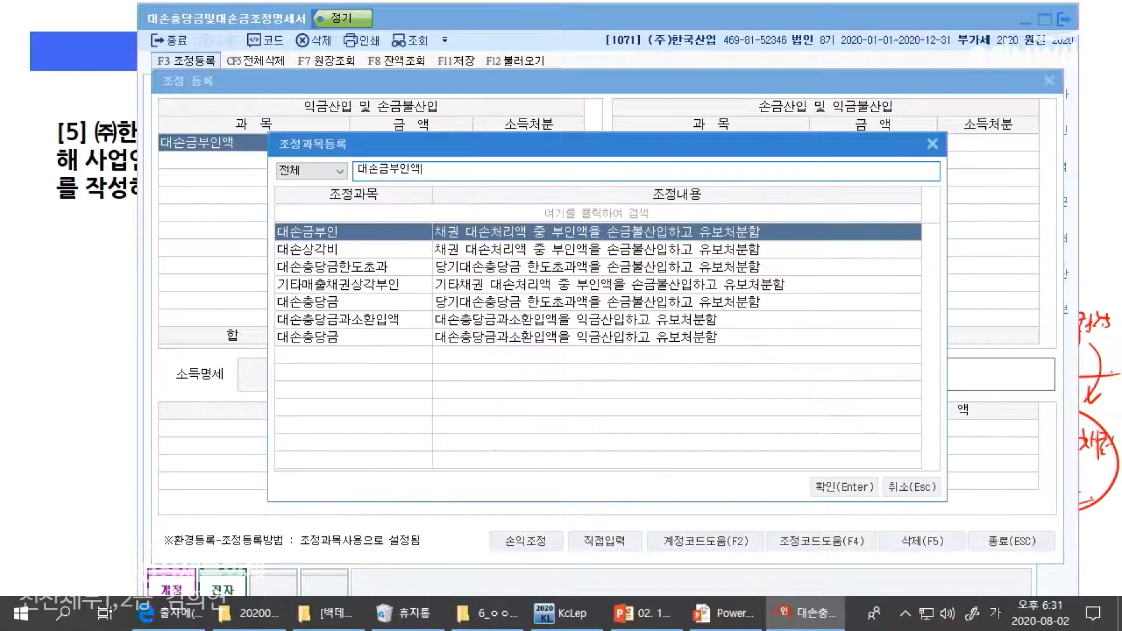
key(Escape)
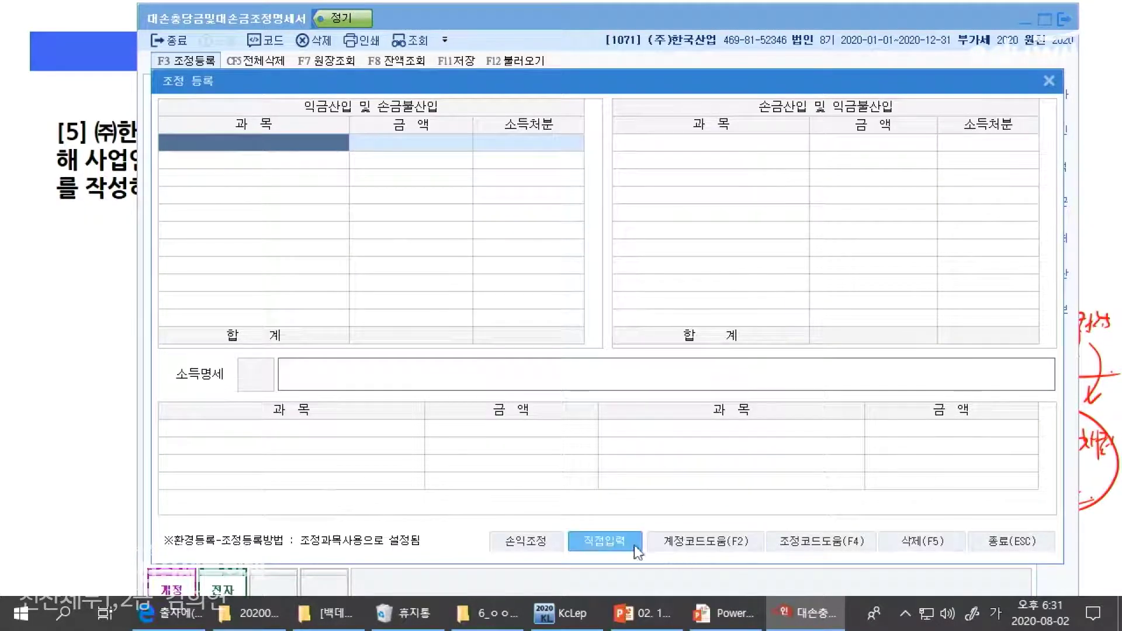
Using direct entry, register a 손금불산입 adjustment named 대손금부인액 for 2,500,000 with income disposition 유보감소, and close the registration
click(623, 524)
text(대손금부인액)
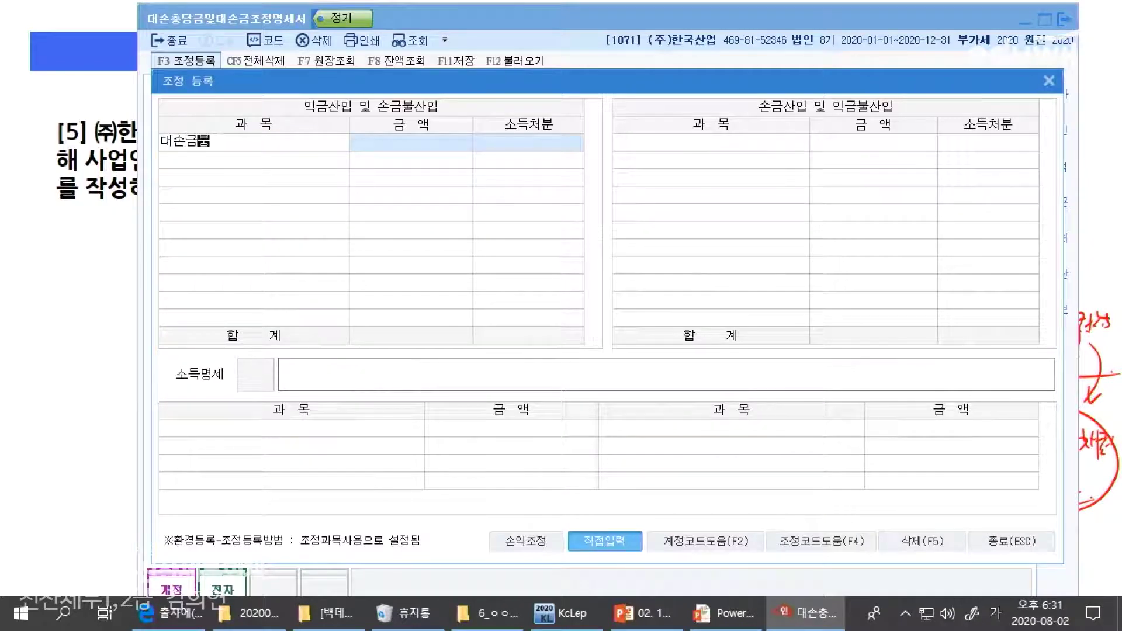
key(Return)
text(2,500,000)
key(Return)
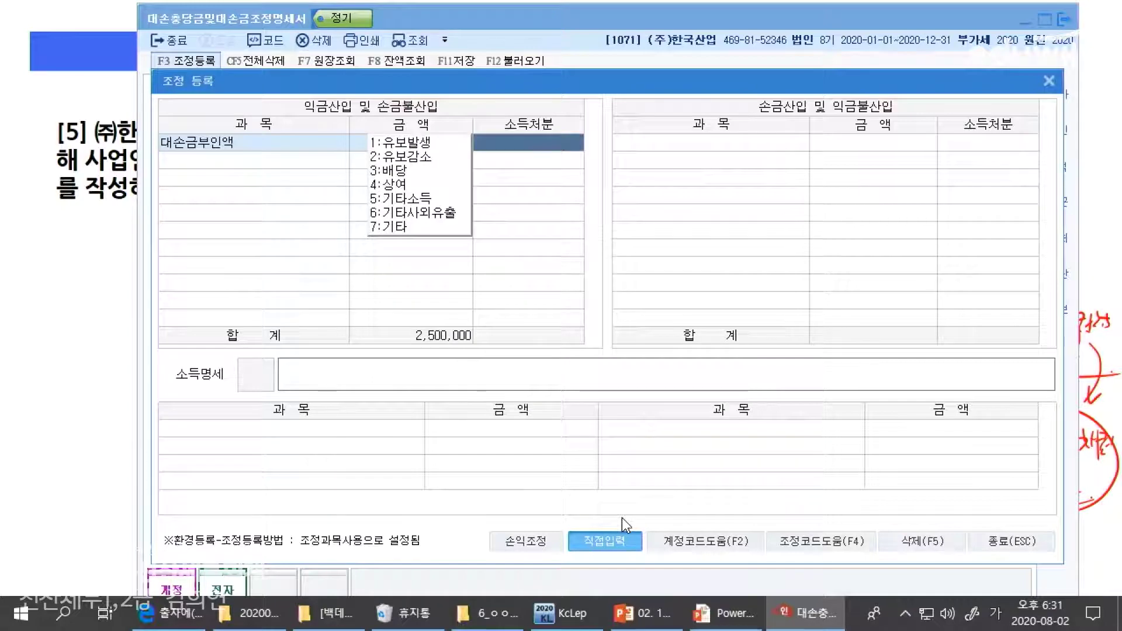
key(2)
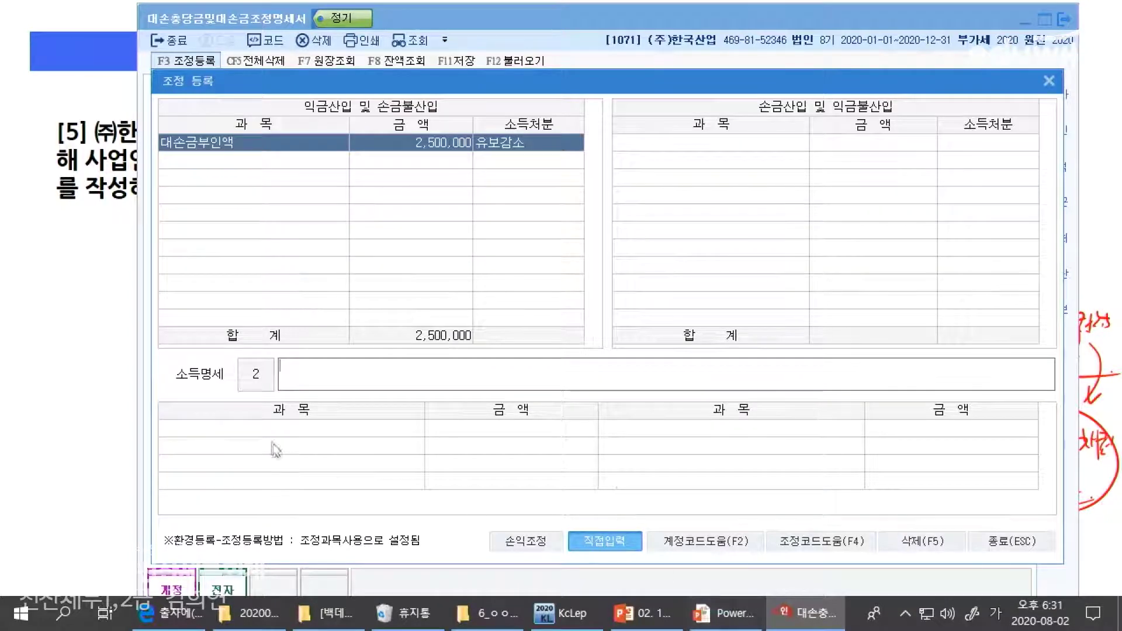
click(1012, 541)
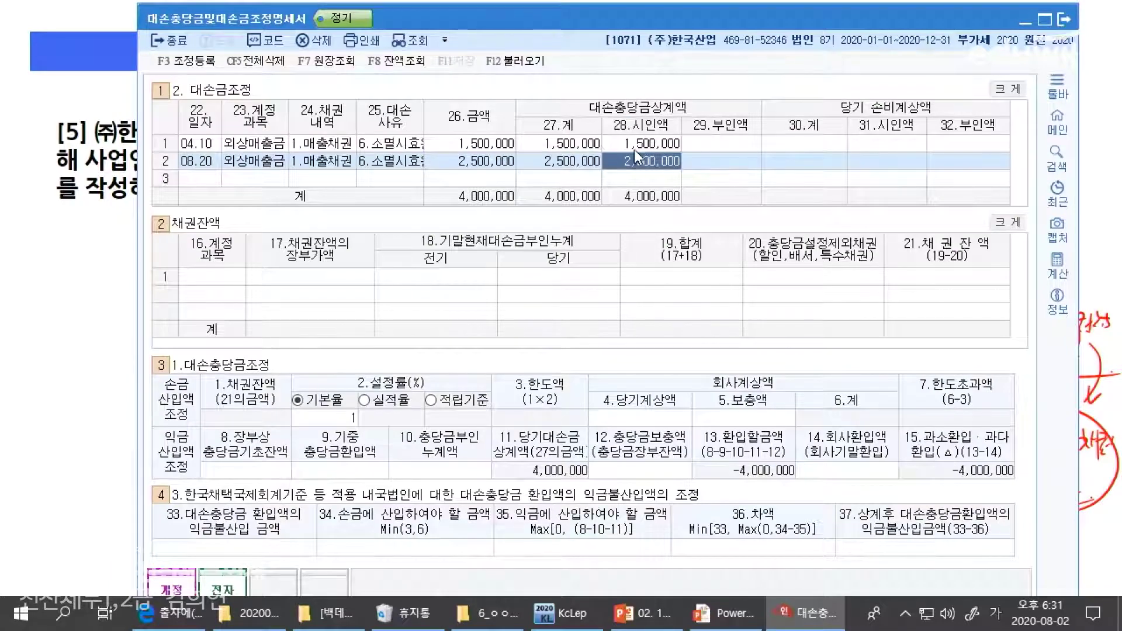
Review the 시인액 and 부인액 of the bad debt rows together with the registered 대손금부인액 adjustment
click(633, 150)
key(Down)
key(Down)
click(635, 156)
click(734, 161)
click(654, 165)
click(196, 72)
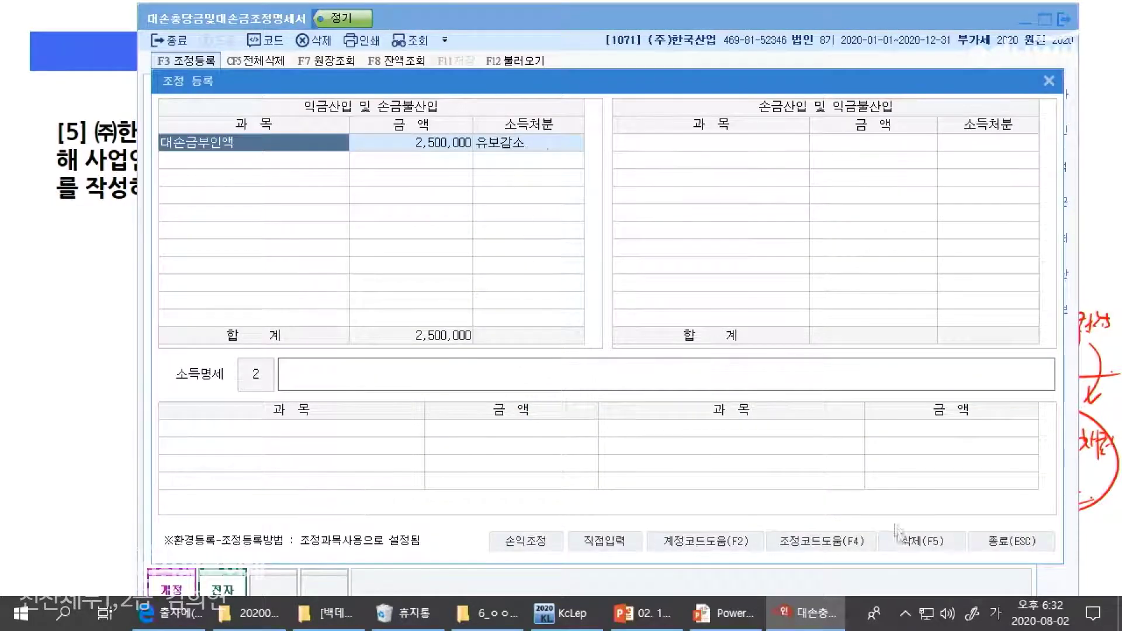
click(1004, 535)
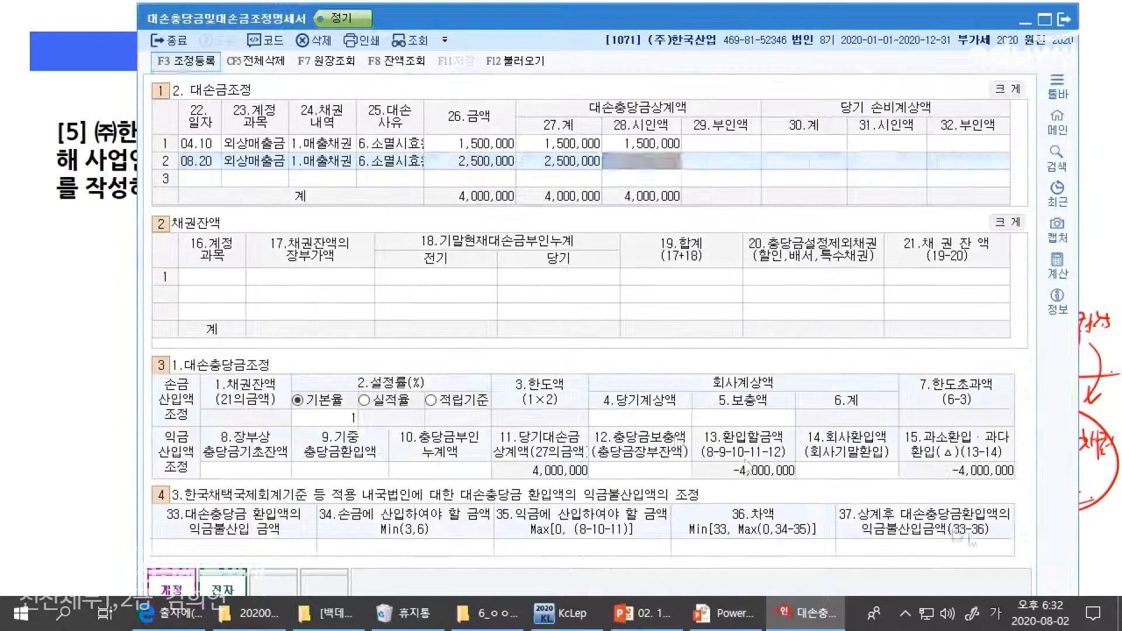
On the problem slide, underline the year-end 외상매출금 and 미수금 balances
key(alt+Tab)
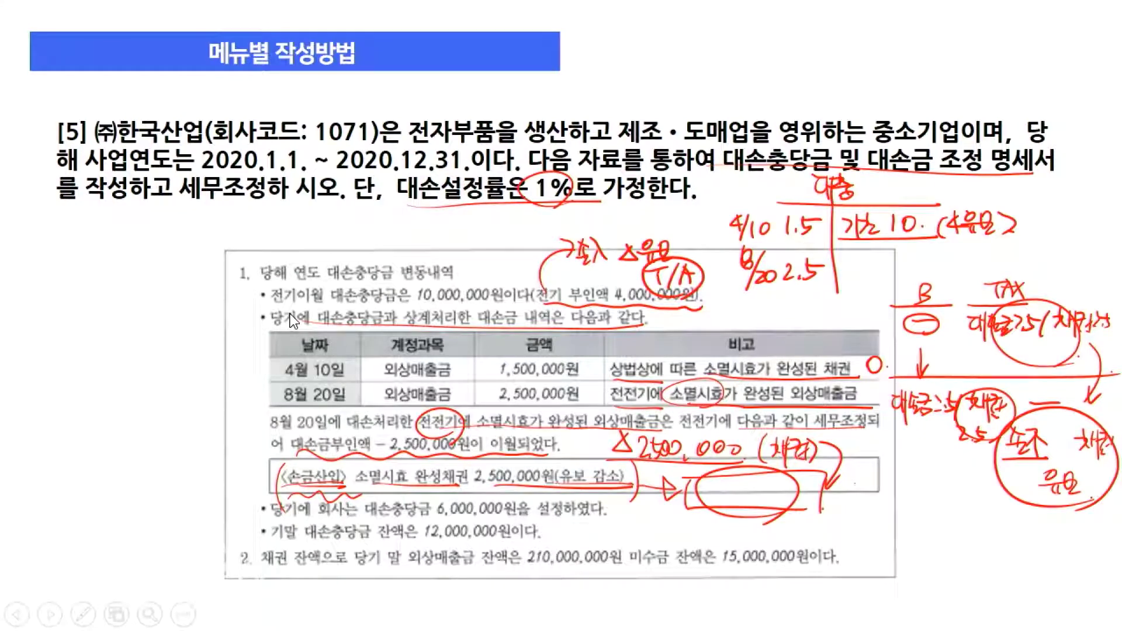
key(alt+Tab)
key(alt+Tab)
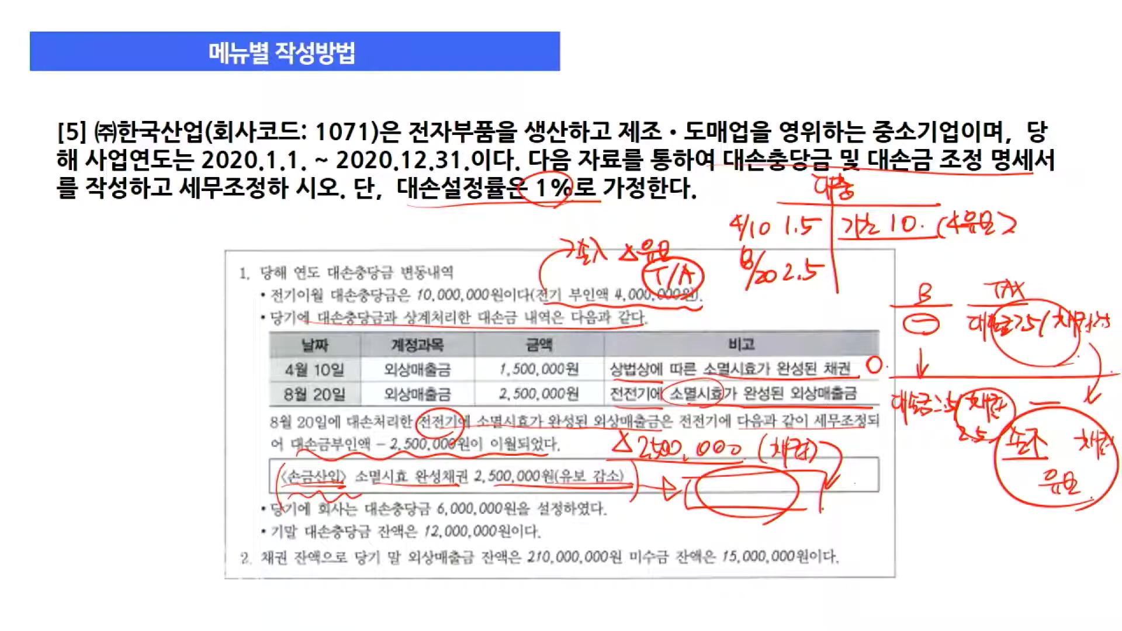
drag(405, 569, 835, 575)
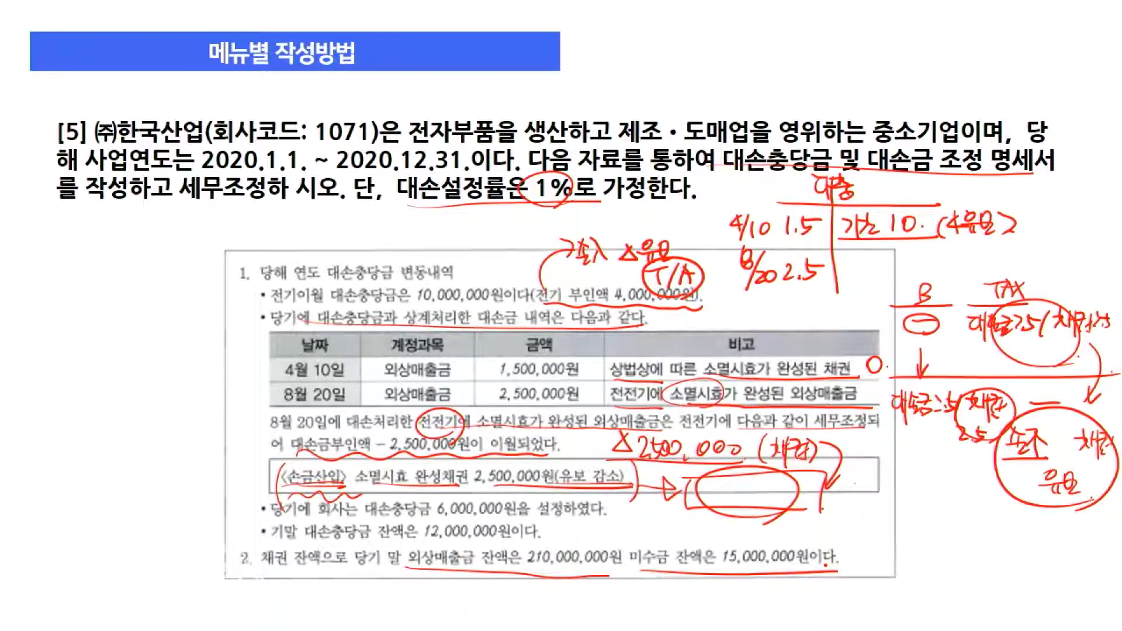
In the 채권잔액 section of the statement, add 외상매출금 with a book value of 210,000,000
key(alt+Tab)
key(Return)
text(210000000)
key(Return)
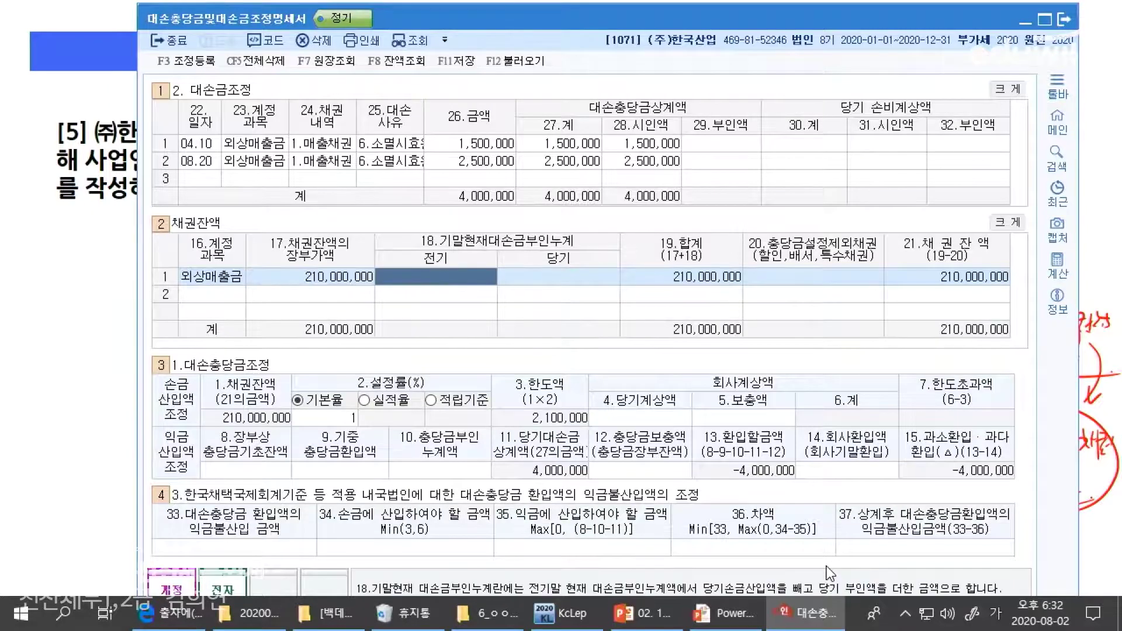
Circle the slide's 2,500,000 유보 감소 note and set the 외상매출금 row's 대손금부인누계 to -2,500,000 for 전기 and 2,500,000 for 당기
key(alt+Tab)
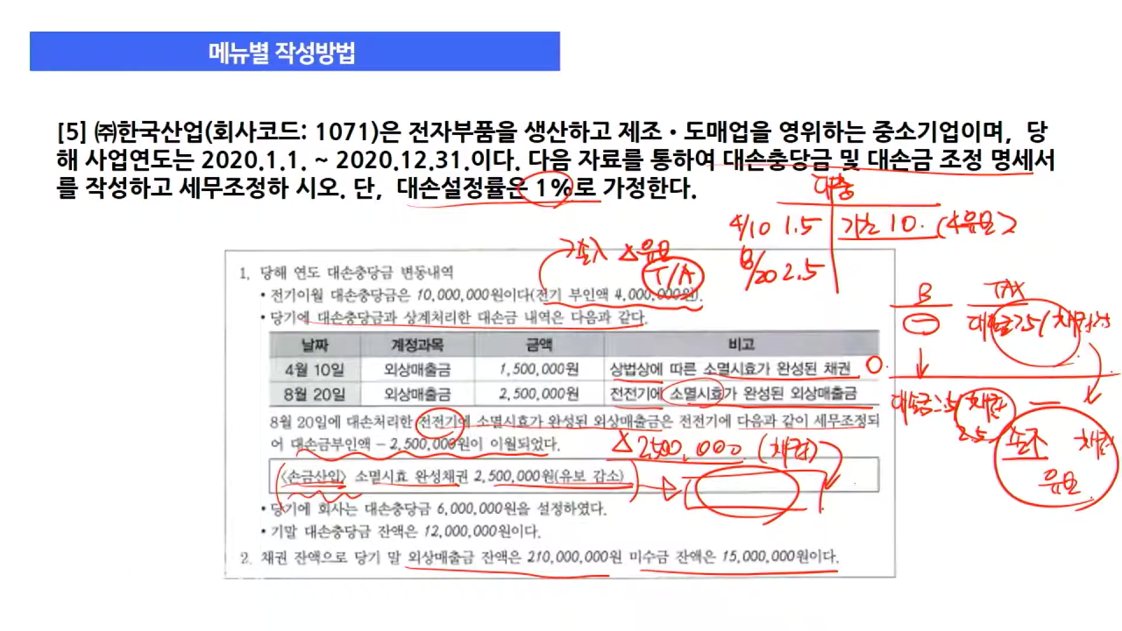
mouse_move(456, 493)
mouse_down()
mouse_move(442, 500)
mouse_move(634, 482)
mouse_move(514, 491)
mouse_up()
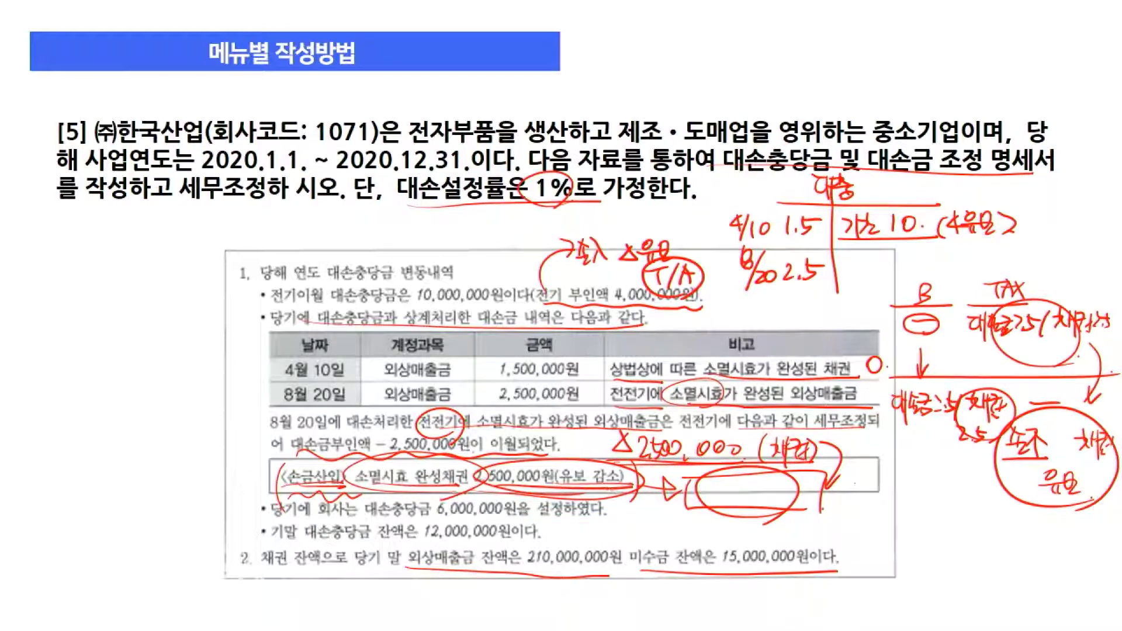
key(alt+Tab)
text(-2,500,000)
key(Return)
text(2,500,000)
key(Return)
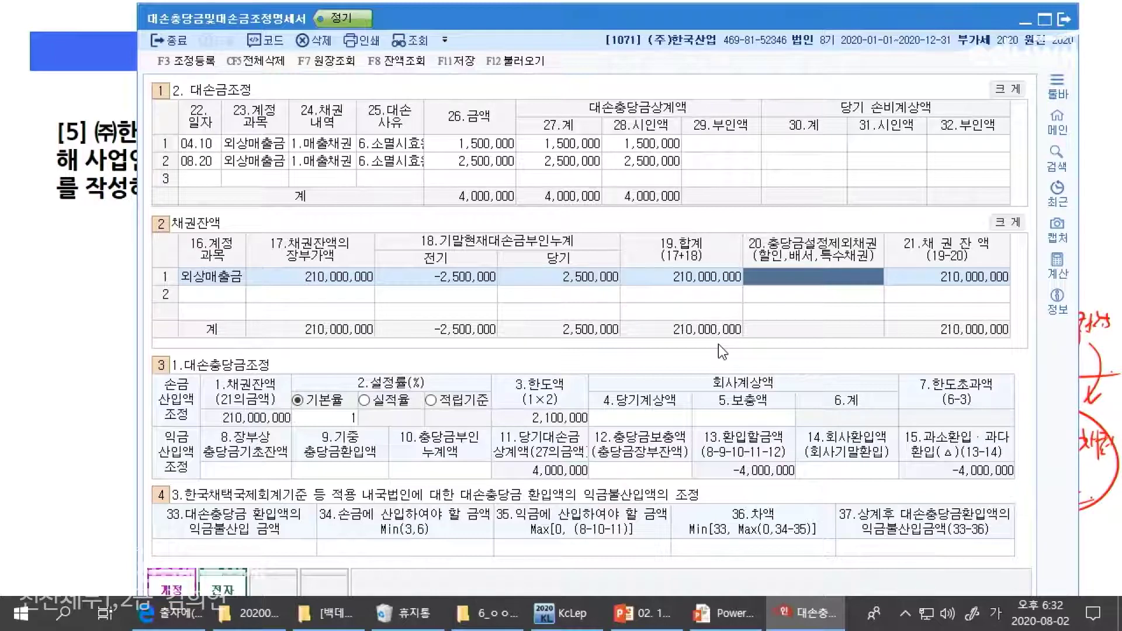
In the 채권잔액 section of the statement, add 미수금 with a book value of 15,000,000
click(226, 295)
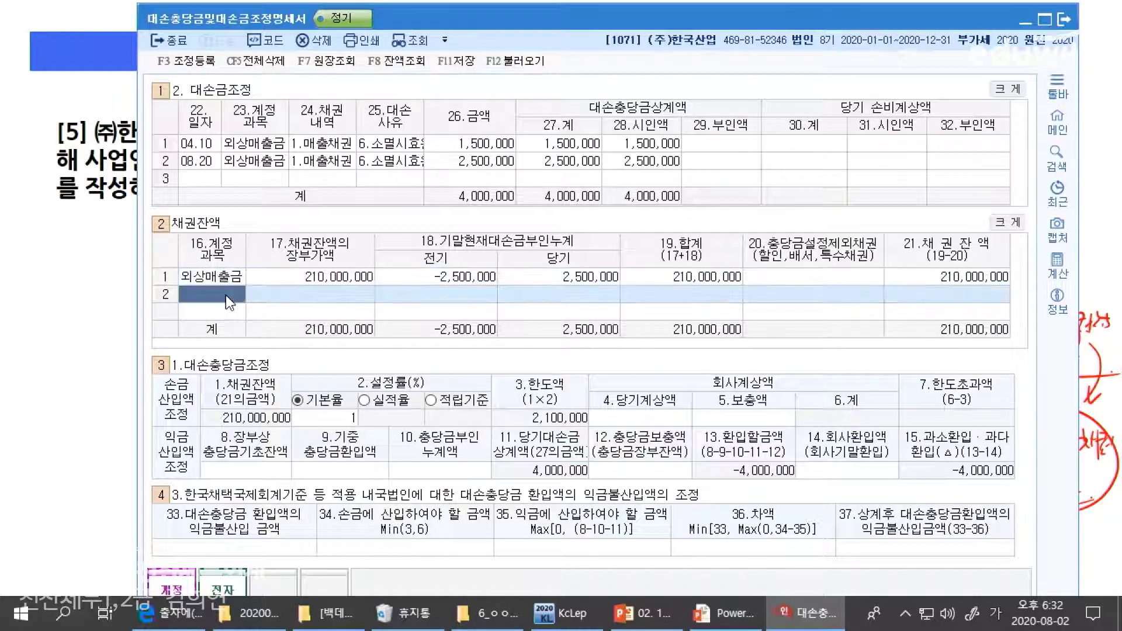
text(120)
key(Return)
key(alt+Tab)
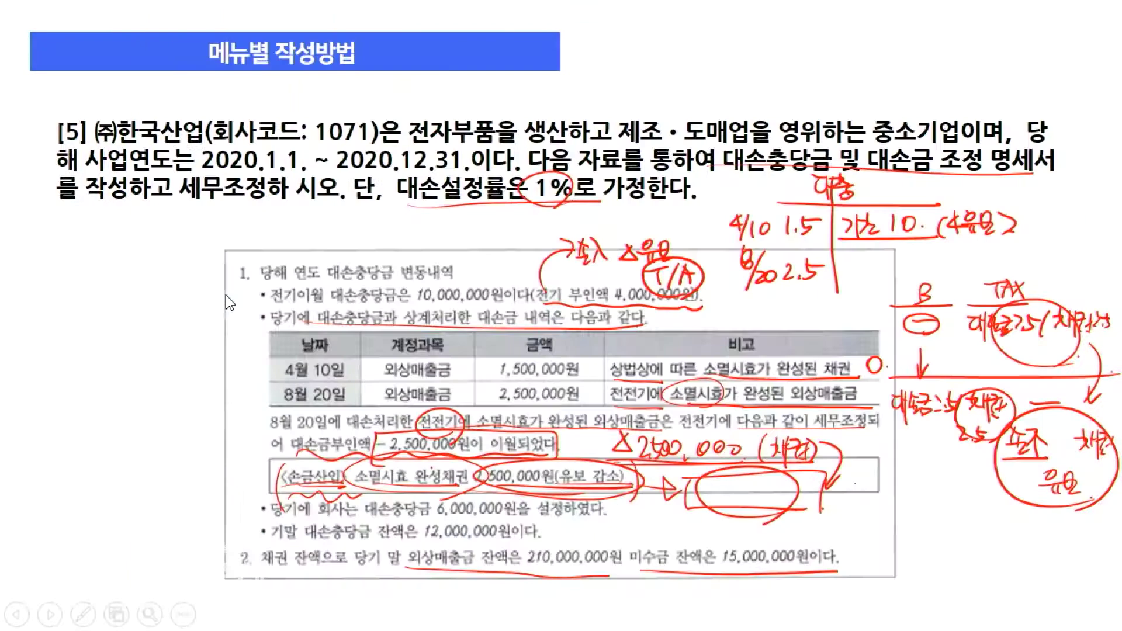
key(alt+Tab)
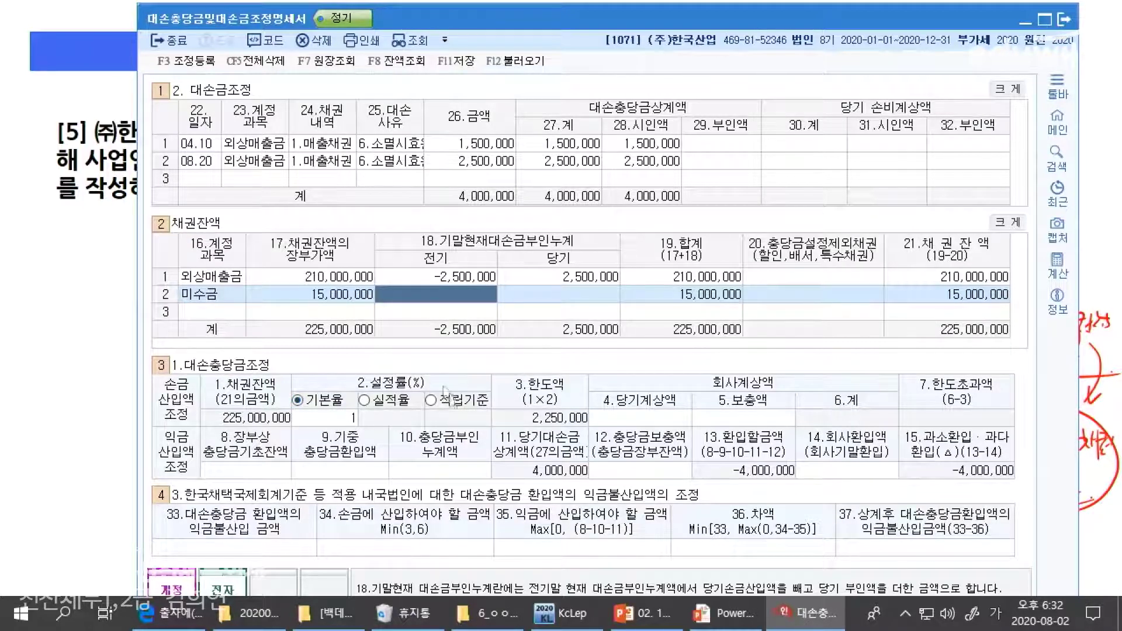
On the problem [5] slide, add 설정 6 and 기말 12 to the handwritten 대손충당금 T-account and circle 설정 6
click(639, 421)
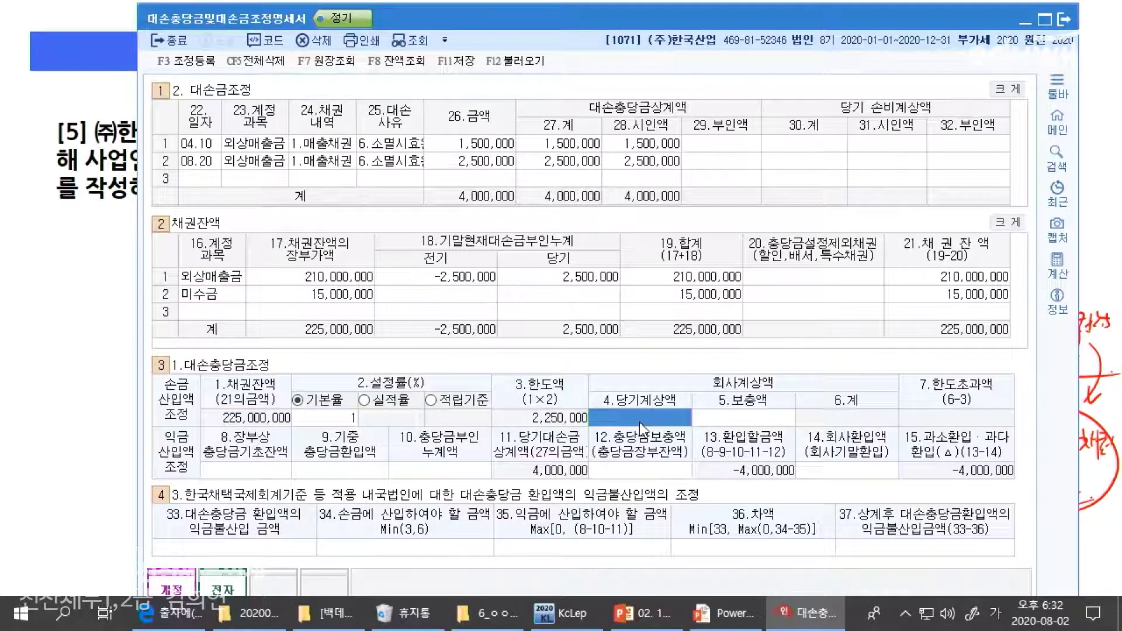
key(alt+Tab)
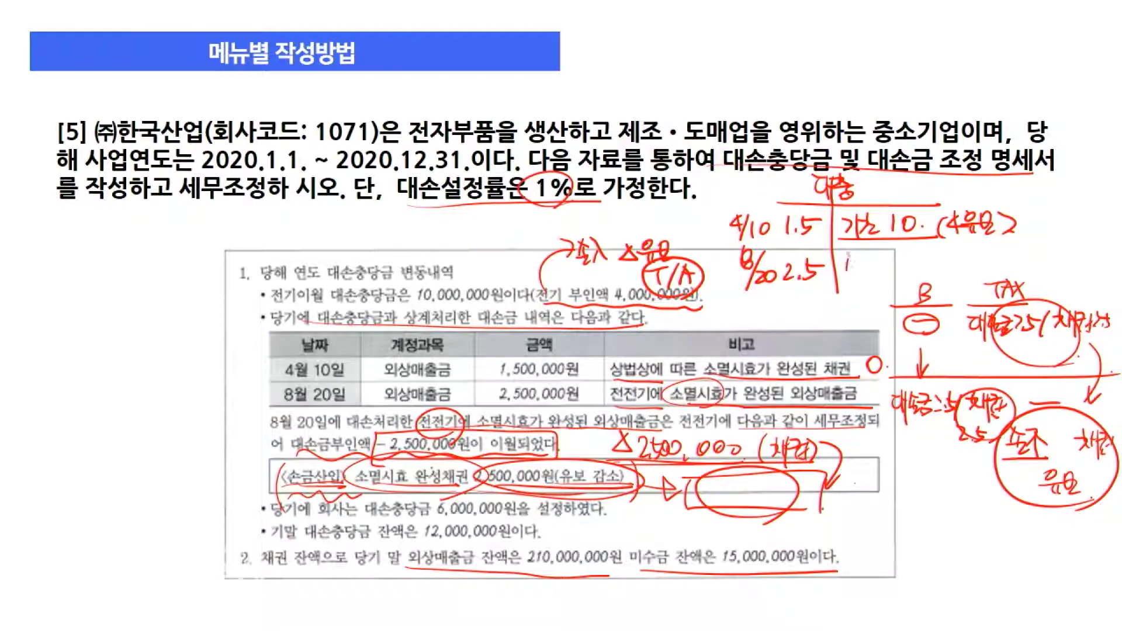
click(879, 269)
drag(836, 284, 919, 285)
drag(762, 298, 791, 315)
drag(802, 295, 803, 311)
click(830, 303)
drag(810, 298, 835, 337)
drag(835, 249, 927, 290)
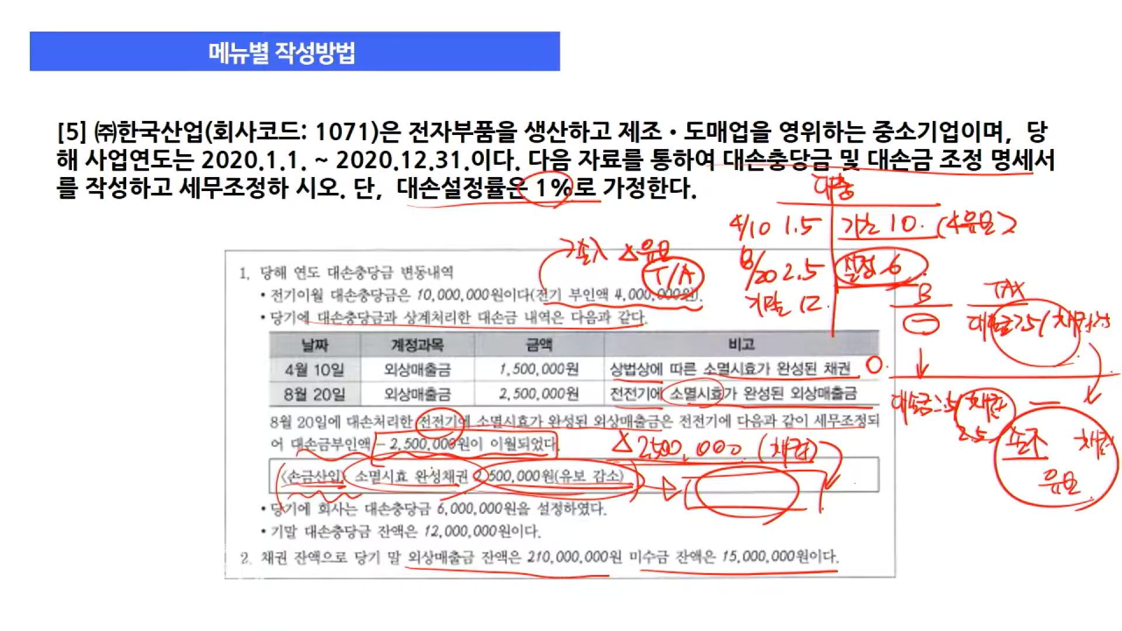
In the 대손충당금조정 section of the statement, enter 6,000,000 as 당기계상액 and 6,000,000 as 보충액
key(alt+Tab)
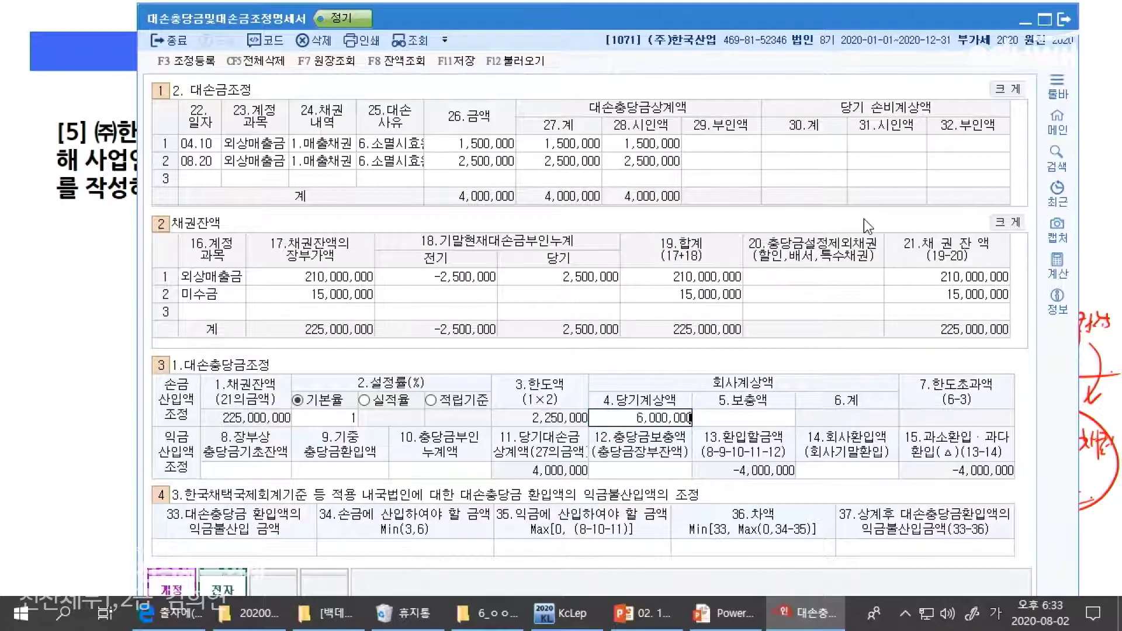
key(Return)
key(Return)
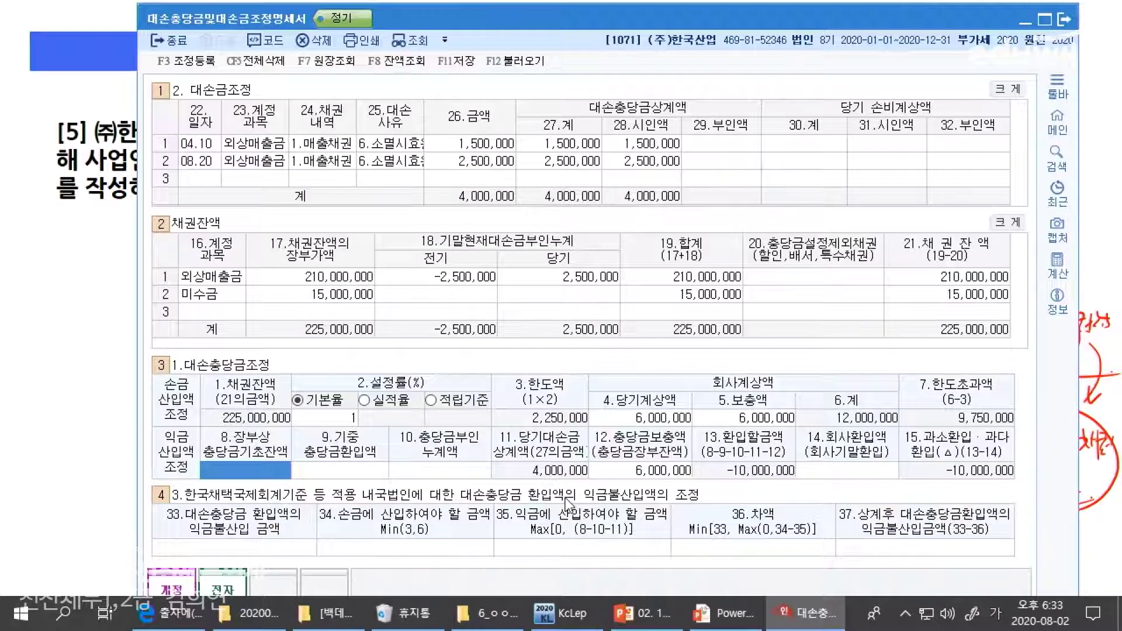
Check the carried-over amounts on the slide and enter 장부상 충당금기초잔액 10,000,000 and 충당금부인누계액 4,000,000
key(alt+Tab)
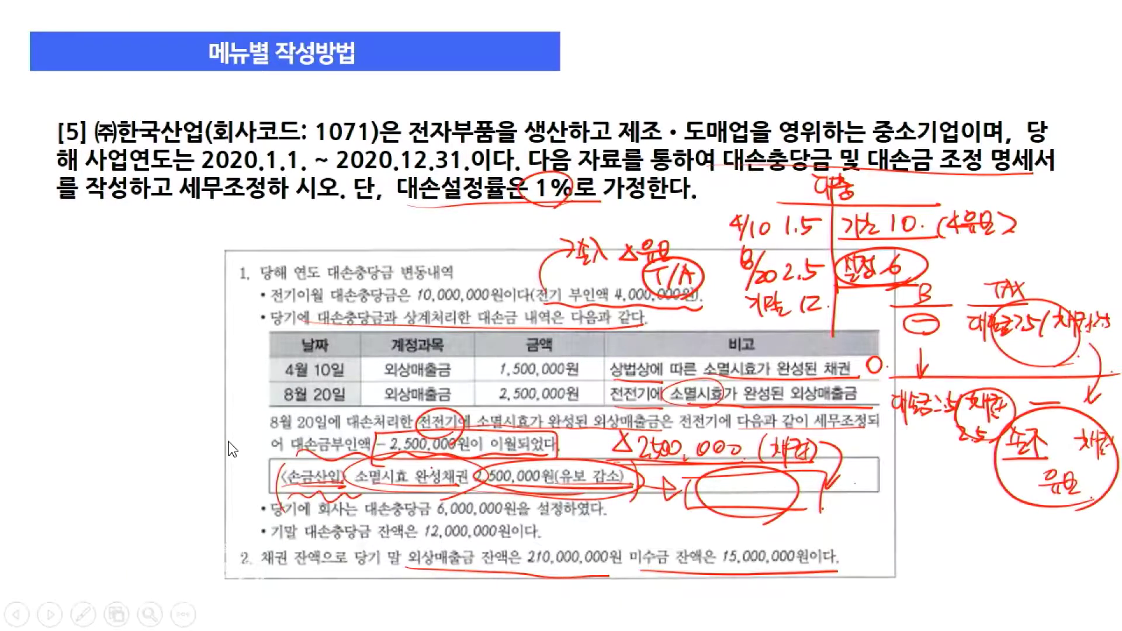
key(alt+Tab)
text(10000000)
key(Return)
key(alt+Tab)
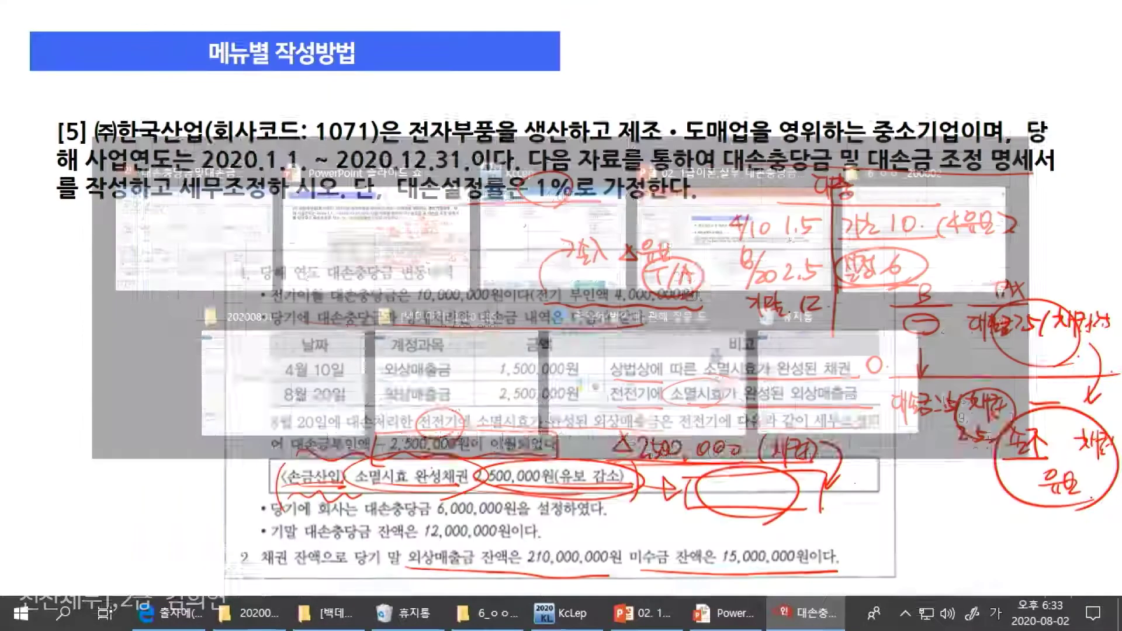
key(alt+Tab)
text(4000)
key(BackSpace)
key(BackSpace)
key(Return)
text(4000000)
key(Return)
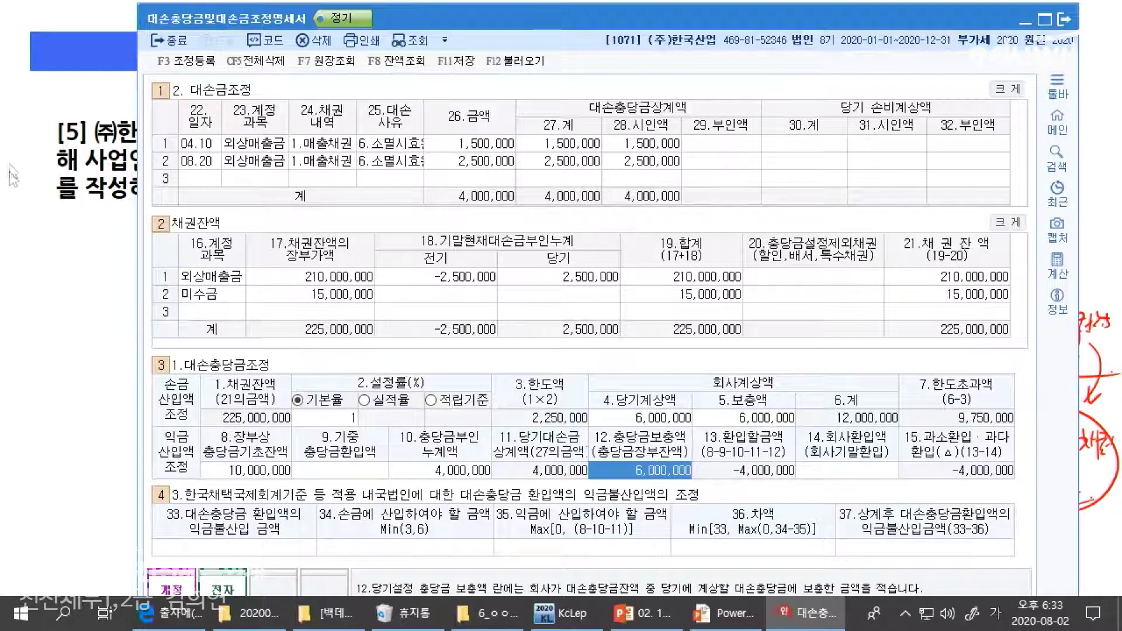
Register 대손충당금 한도초과액 of 9,750,000 under 익금산입 및 손금불산입 with 유보발생 in 조정 등록
click(179, 69)
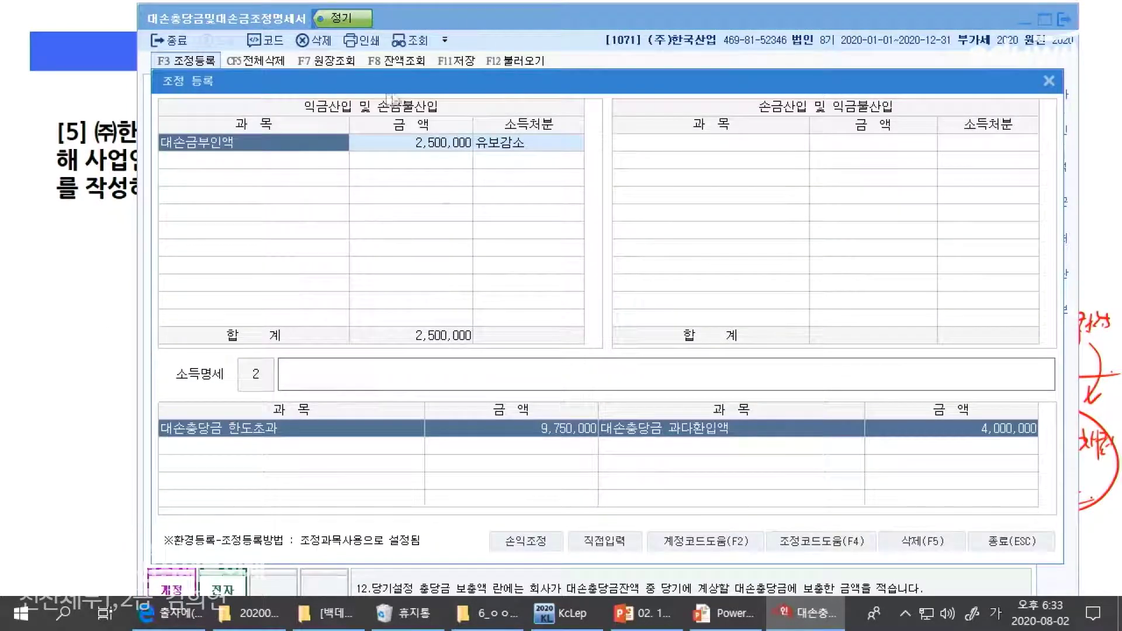
click(595, 546)
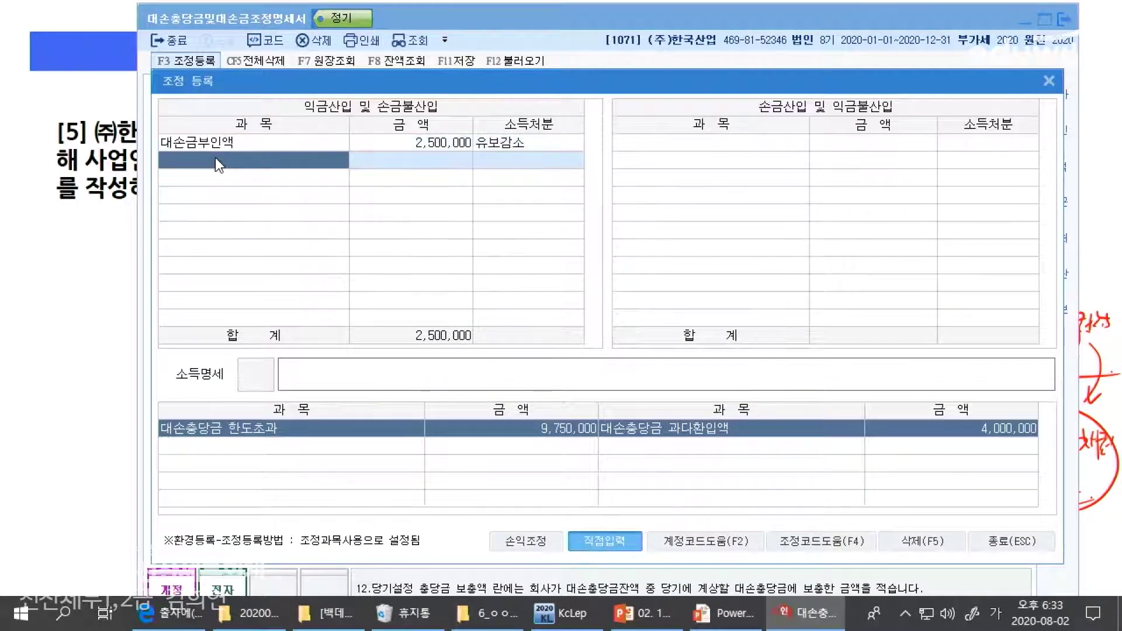
text(대서ㄴ)
key(BackSpace)
key(BackSpace)
text(손충)
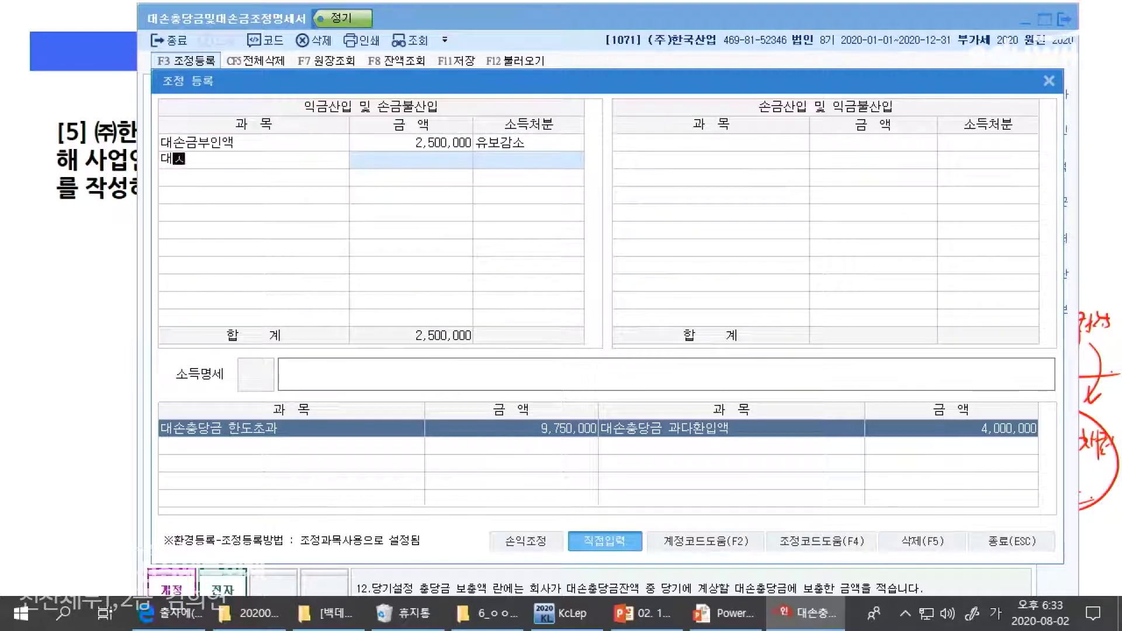
text(당금 한도초과)
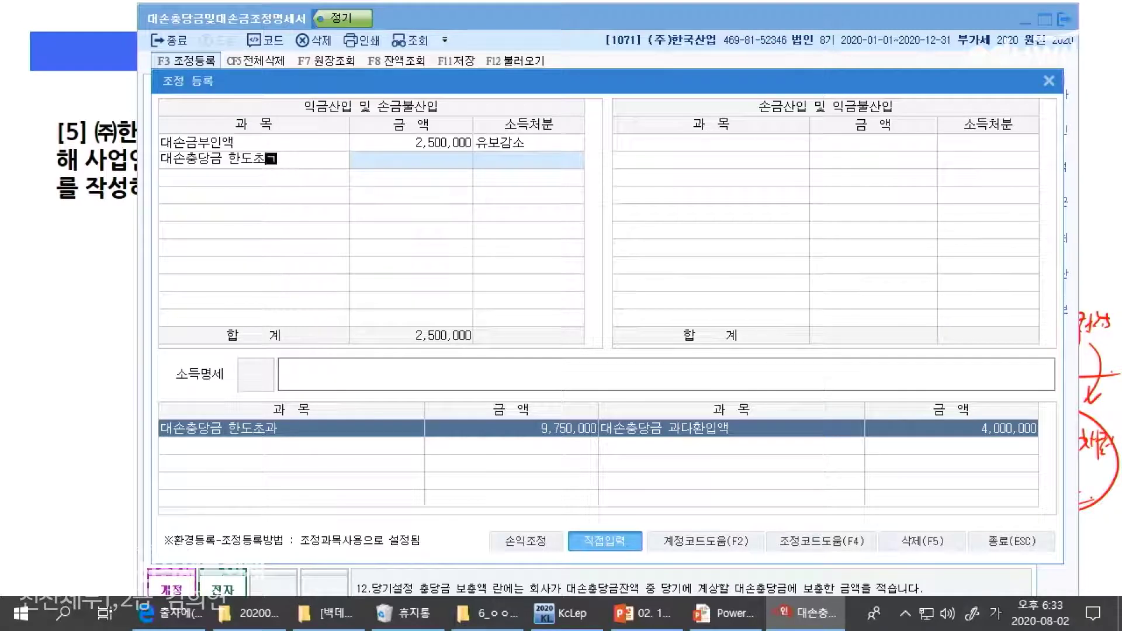
text(액)
key(Return)
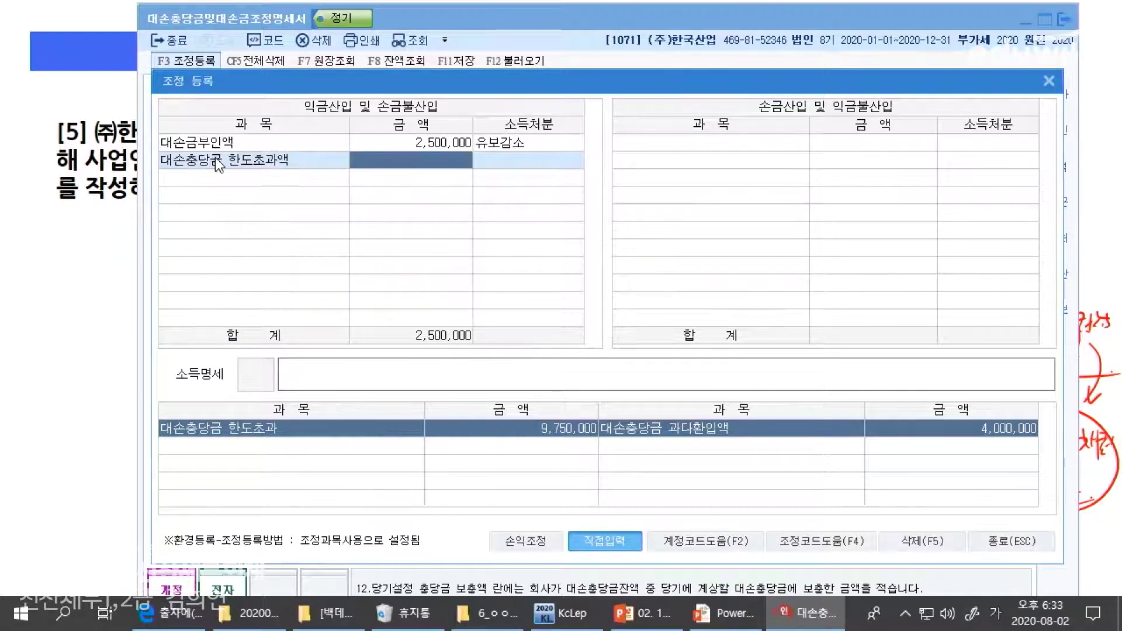
text(9750+)
key(Return)
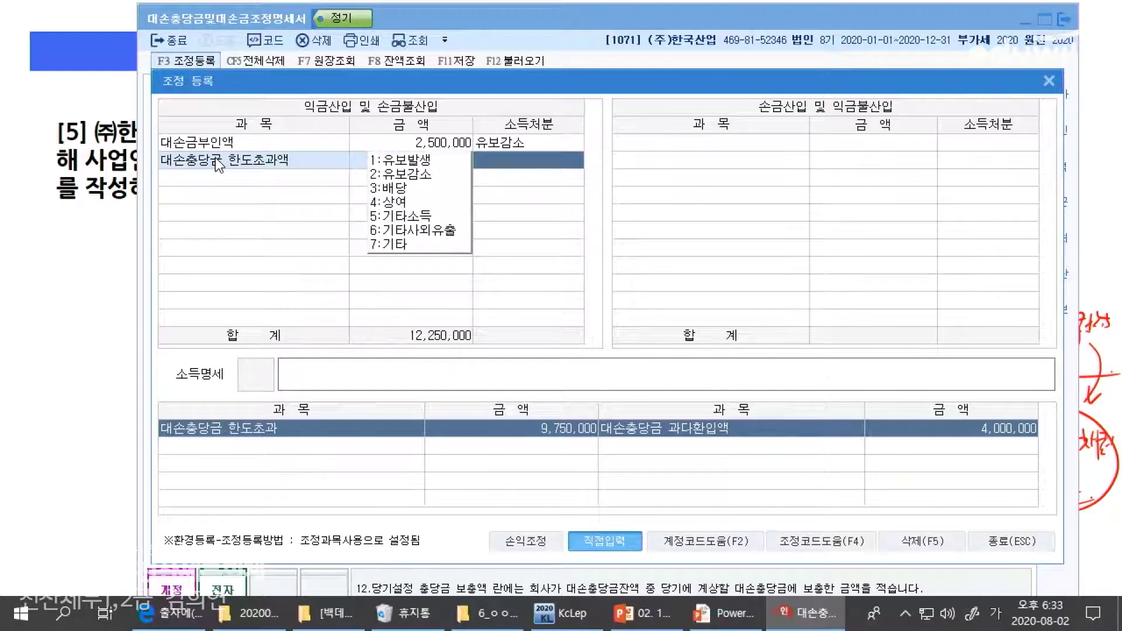
key(1)
Register 전기 대손충당금 한도초과액 of 4,000,000 under 손금산입 및 익금불산입 with 유보감소 and close 조정 등록
click(662, 143)
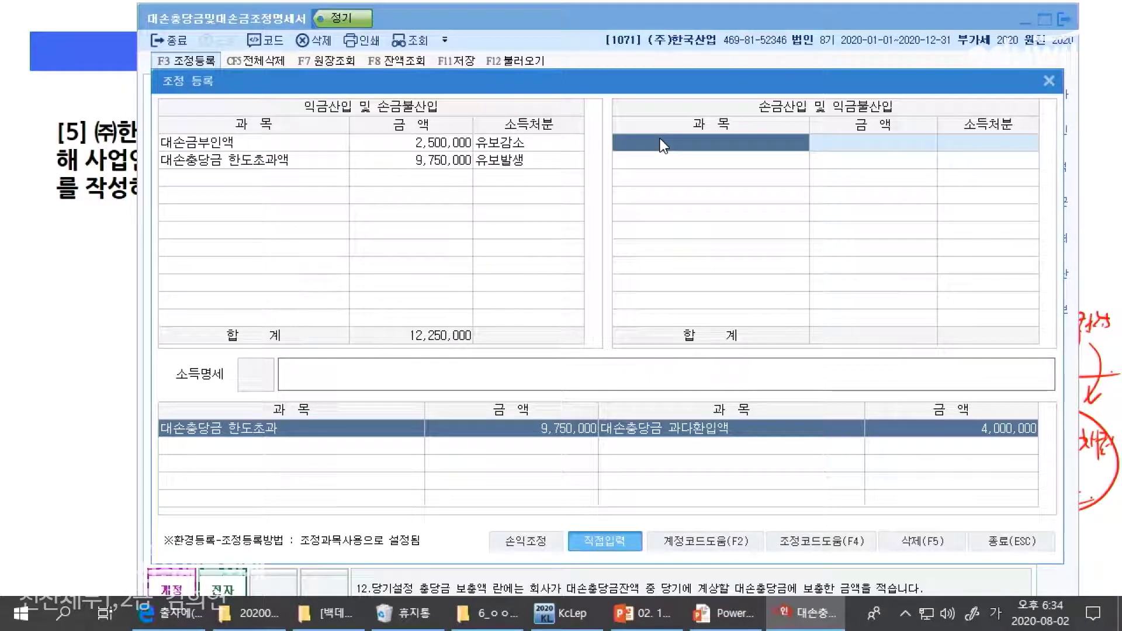
text(전기 대손)
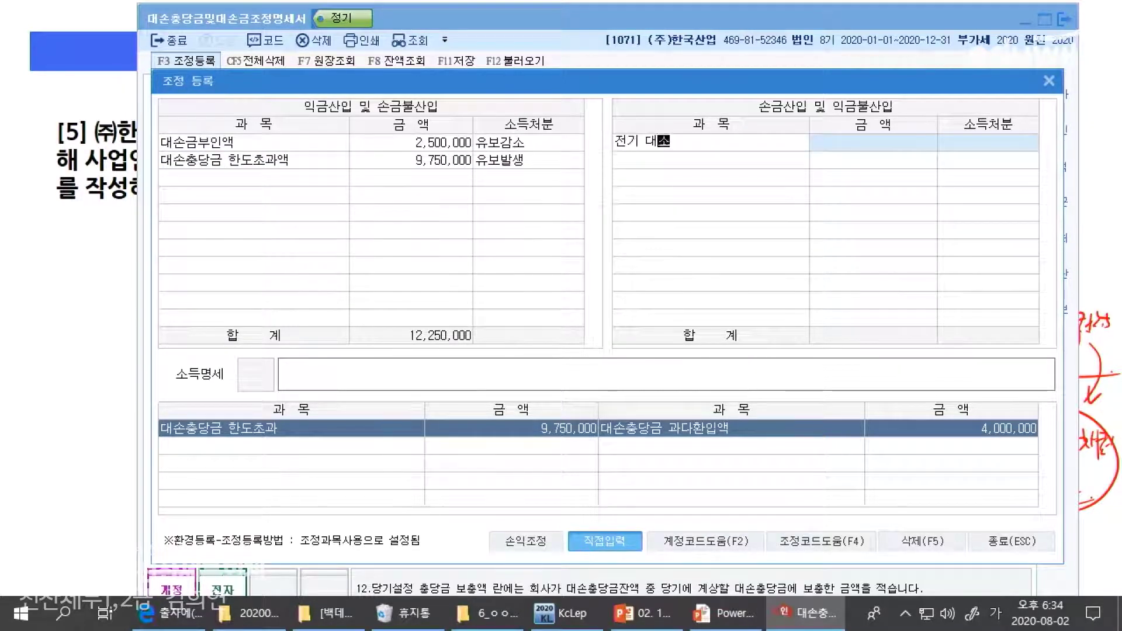
text(충당금 한ㄷ)
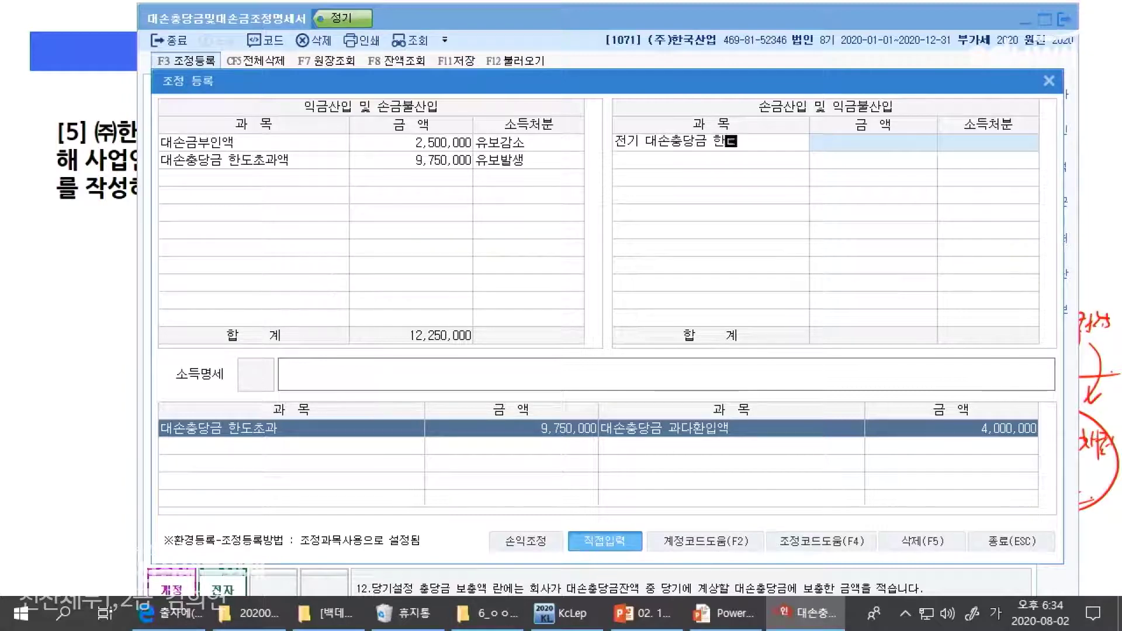
text(도초과액)
key(Return)
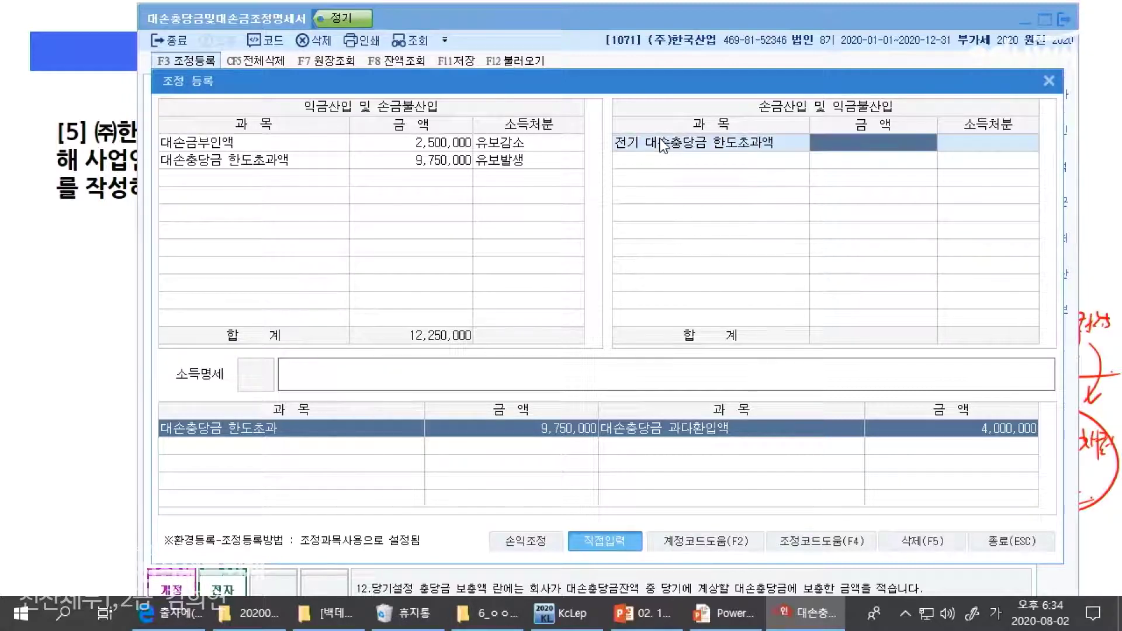
text(4000000)
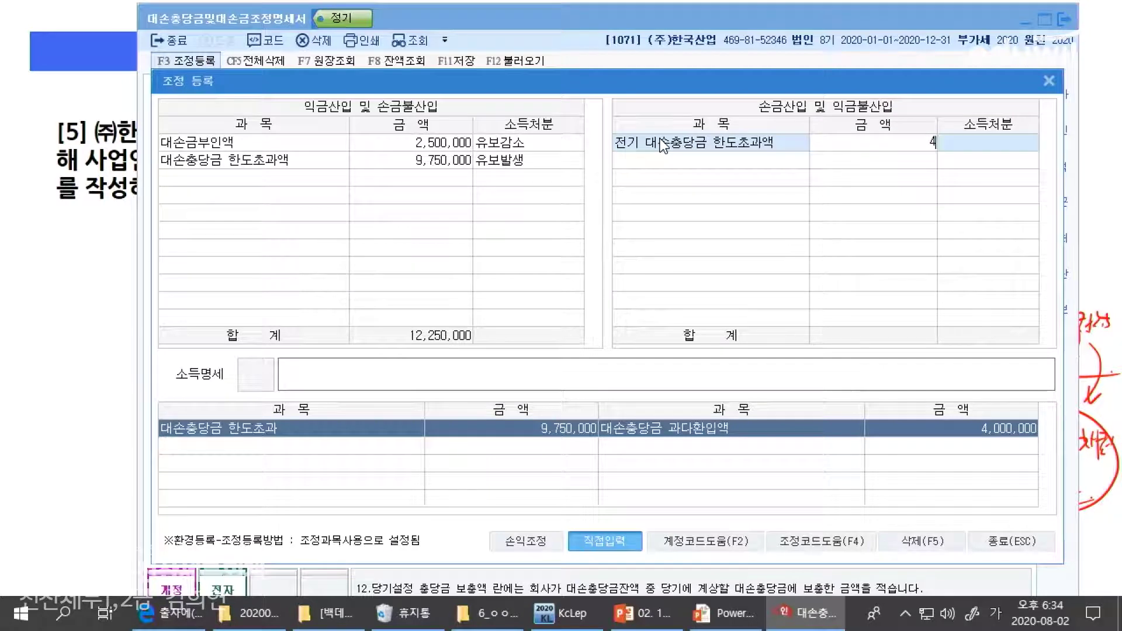
key(Return)
text(2)
key(Return)
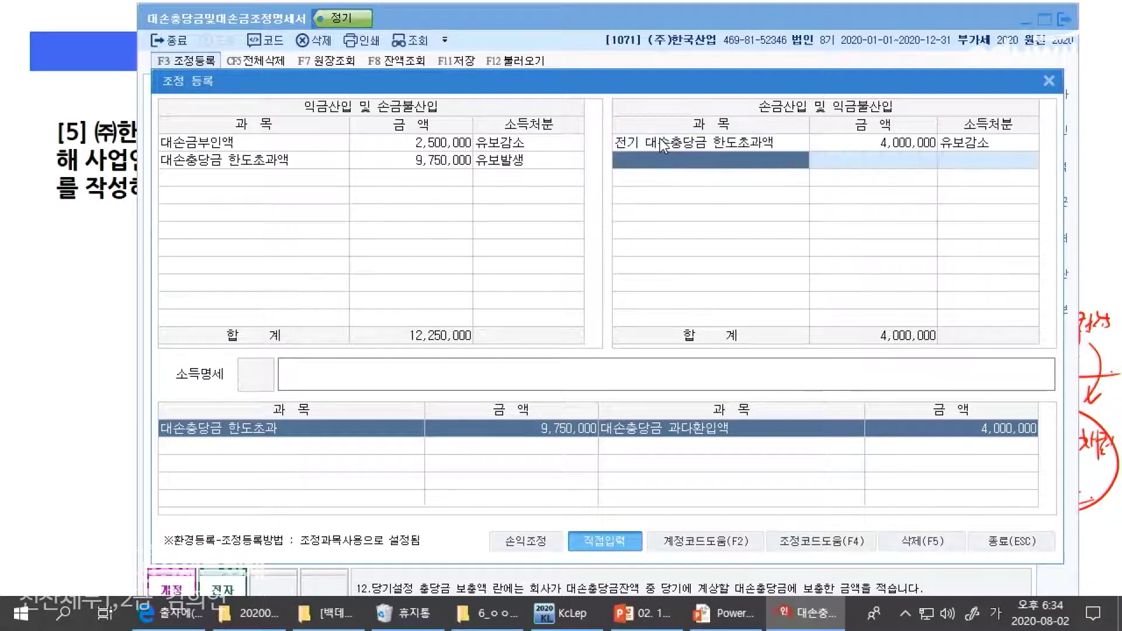
click(1001, 543)
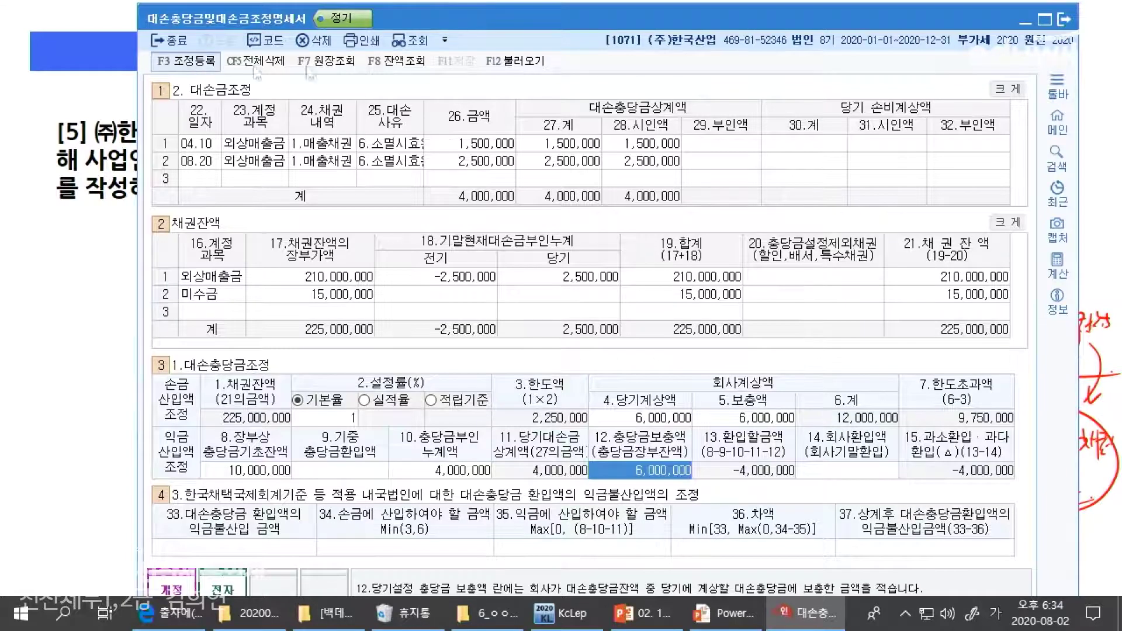
Review the registered 대손충당금 한도초과액 and 전기 대손충당금 한도초과액 entries in 조정 등록
click(186, 61)
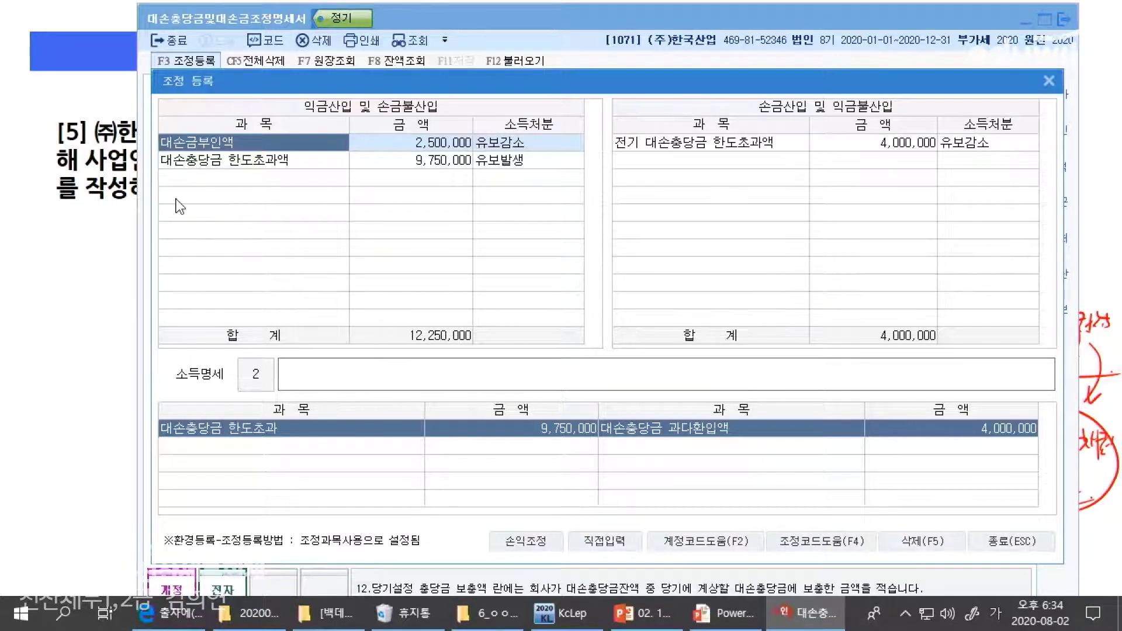
click(475, 164)
click(547, 164)
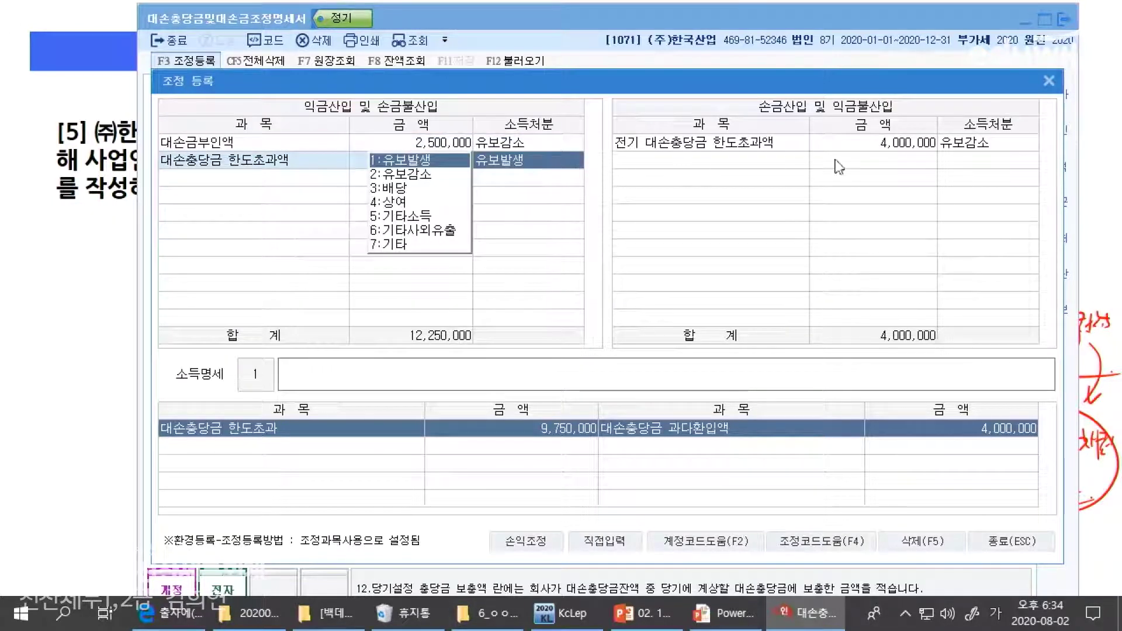
click(675, 145)
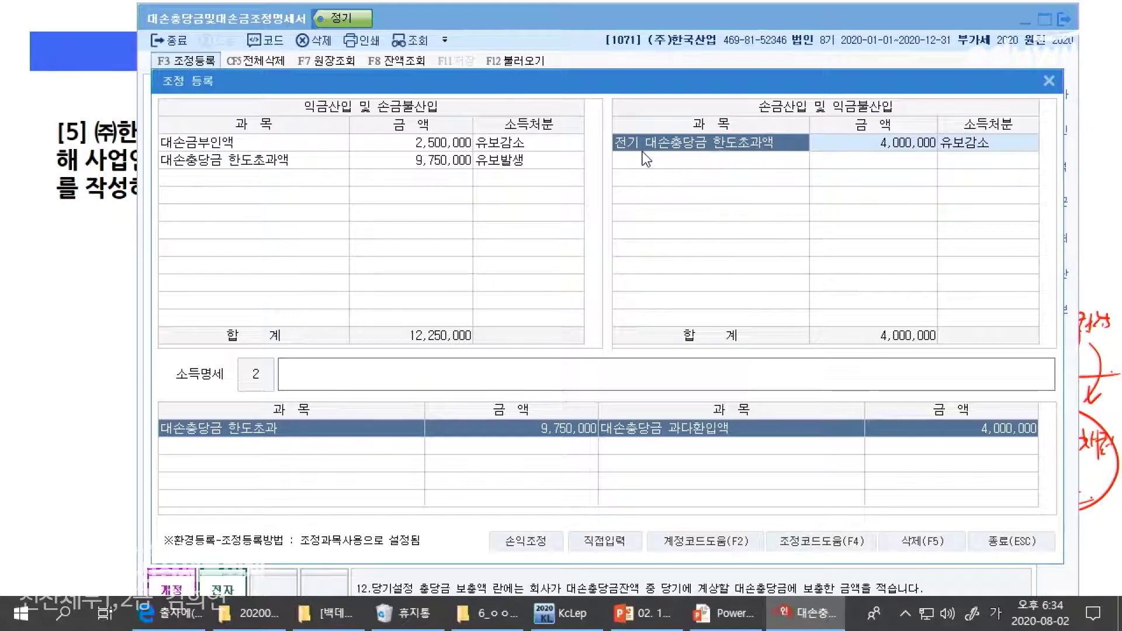
click(1019, 548)
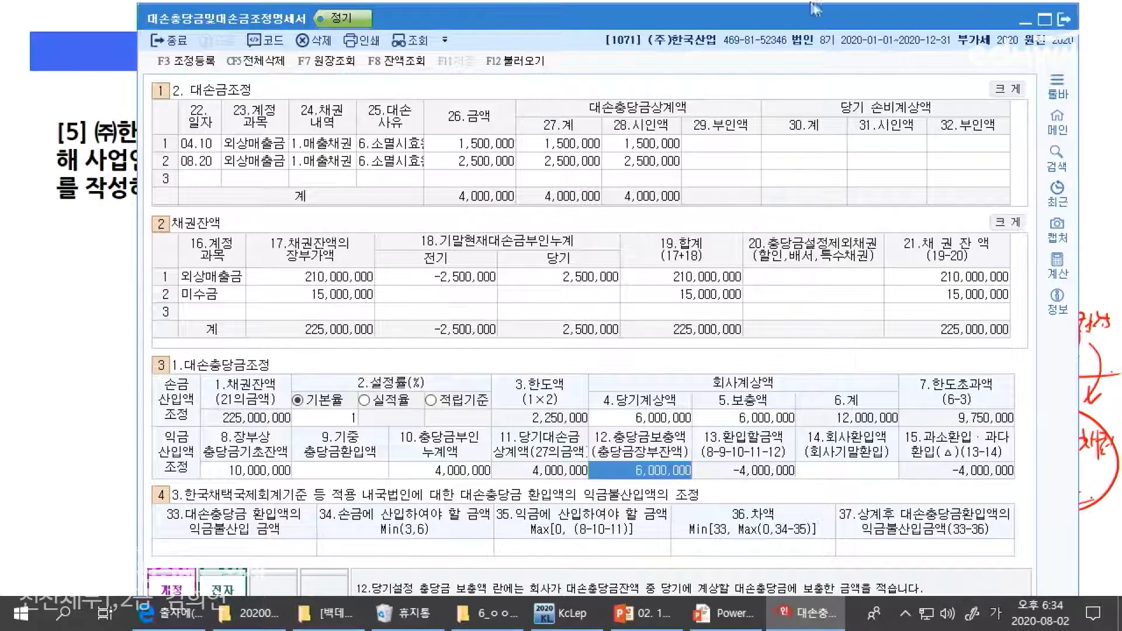
Close the statement, go to the problem [6] slide and underline 대손충당금, 대손금 조정 and the 필요한 세무조정 instruction
click(1064, 20)
click(668, 244)
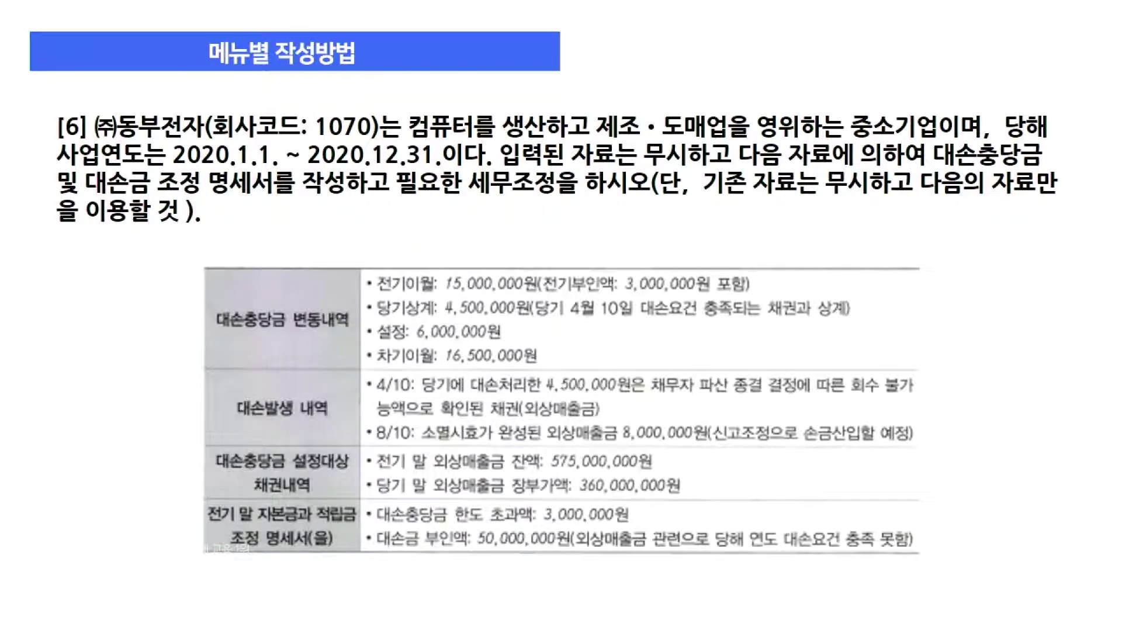
drag(917, 170, 1045, 174)
drag(84, 196, 203, 199)
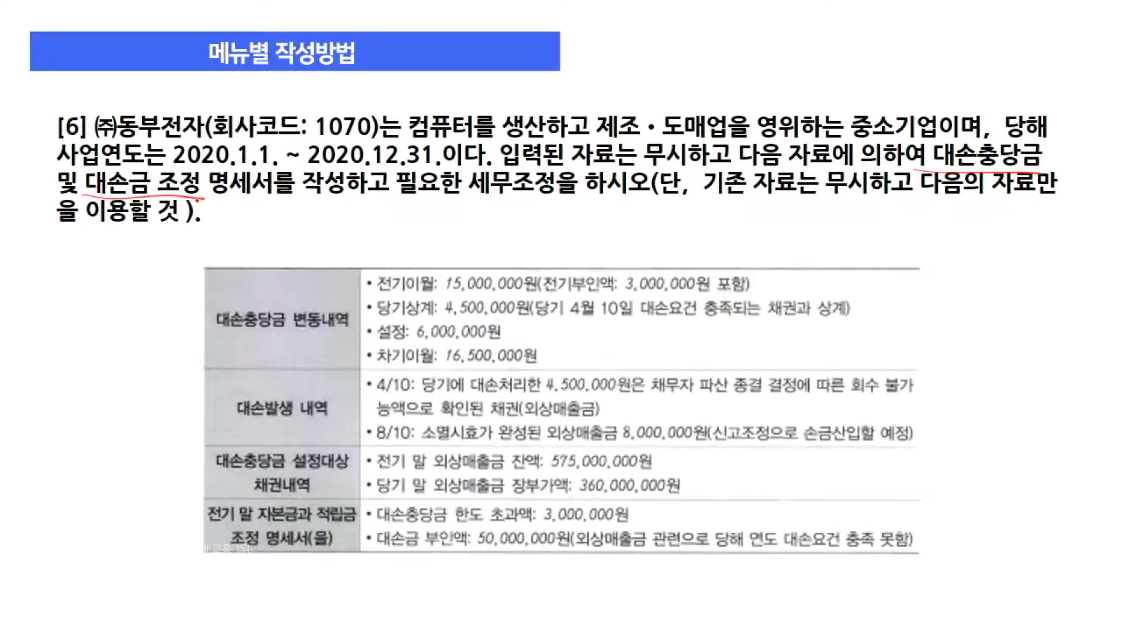
drag(470, 184, 647, 182)
Draw a T-account titled 대충 beside the problem [6] table and write 기초 15 on its credit side
drag(864, 223, 1039, 220)
drag(950, 225, 948, 339)
drag(921, 202, 950, 222)
drag(957, 199, 963, 210)
drag(950, 212, 969, 210)
mouse_move(958, 212)
mouse_down()
mouse_move(967, 217)
mouse_move(958, 256)
mouse_up()
mouse_move(967, 238)
mouse_down()
mouse_move(969, 258)
mouse_move(1019, 258)
mouse_up()
Underline 전기부인액 3,000,000원 and annotate it with 손入 △유보 and a circled T/A
drag(550, 294, 740, 302)
drag(717, 260, 716, 261)
drag(718, 261, 719, 274)
drag(711, 268, 755, 259)
mouse_move(743, 262)
mouse_down()
mouse_move(741, 278)
mouse_move(754, 275)
mouse_up()
mouse_move(764, 251)
mouse_down()
mouse_move(773, 276)
mouse_move(778, 266)
mouse_up()
mouse_move(765, 291)
mouse_down()
mouse_move(792, 257)
mouse_move(787, 284)
mouse_move(770, 283)
mouse_up()
mouse_move(655, 240)
mouse_down()
mouse_move(664, 248)
mouse_move(717, 225)
mouse_move(730, 248)
mouse_up()
drag(630, 257, 735, 245)
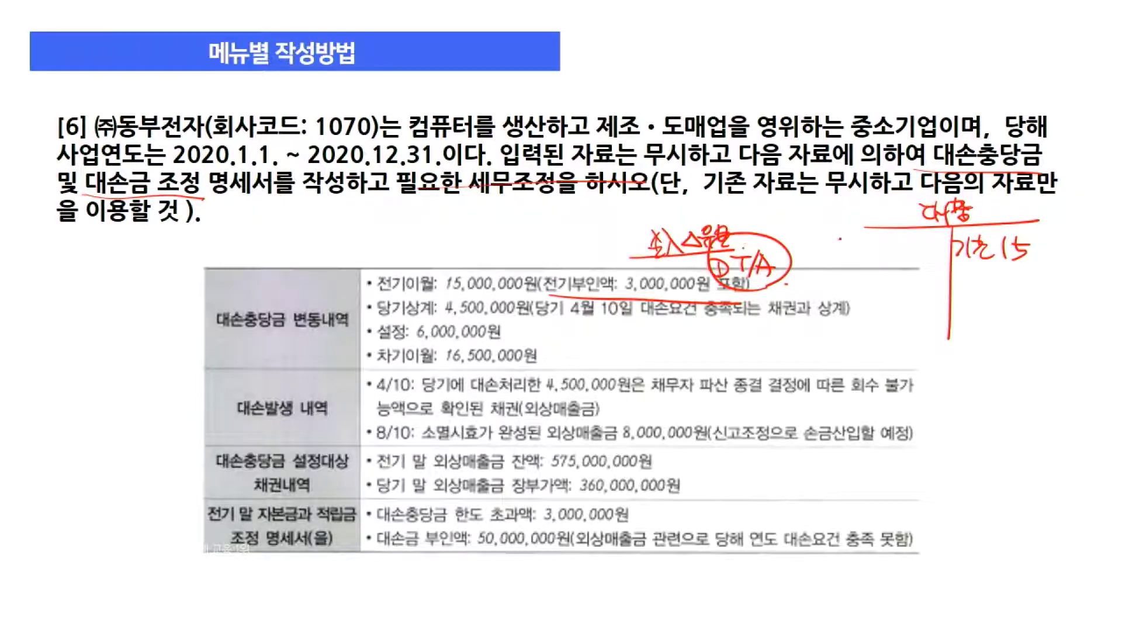
In the handwritten T-account, write 대손 4.5 on the debit side and 설정 6 with the total 21 on the credit side
mouse_move(865, 224)
mouse_down()
mouse_move(851, 224)
mouse_move(845, 253)
mouse_up()
mouse_move(850, 239)
mouse_down()
mouse_move(878, 266)
mouse_move(912, 257)
mouse_up()
mouse_move(909, 249)
mouse_down()
mouse_move(910, 264)
mouse_move(927, 264)
mouse_up()
drag(924, 245, 936, 243)
click(941, 246)
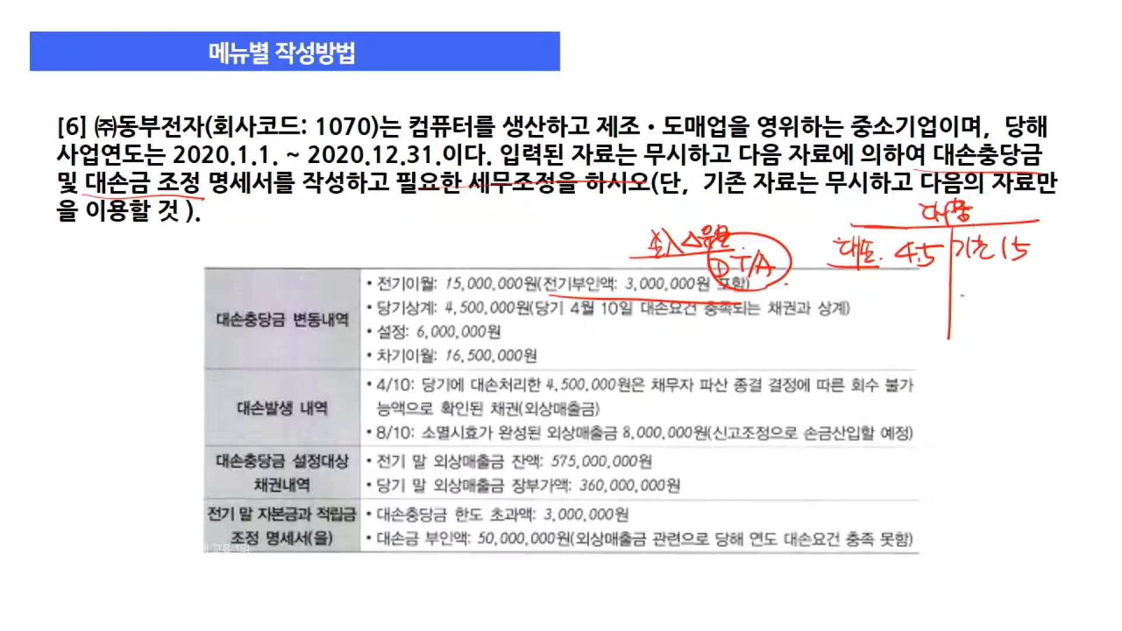
mouse_move(958, 285)
mouse_down()
mouse_move(979, 299)
mouse_move(997, 293)
mouse_up()
drag(965, 289, 977, 299)
drag(1033, 275, 1021, 295)
click(1018, 316)
mouse_move(947, 301)
mouse_down()
mouse_move(1058, 300)
mouse_move(1032, 333)
mouse_up()
drag(1038, 316, 1039, 337)
Write 기말 16.5 and the total 21 on the T-account's debit side and double-underline both totals
drag(831, 302, 947, 305)
drag(842, 284, 853, 292)
mouse_move(856, 276)
mouse_down()
mouse_move(857, 302)
mouse_move(888, 297)
mouse_up()
mouse_move(903, 279)
mouse_down()
mouse_move(900, 296)
mouse_move(916, 294)
mouse_up()
drag(928, 282, 918, 339)
drag(894, 343, 934, 346)
drag(1012, 341, 1050, 340)
drag(1013, 346, 1051, 345)
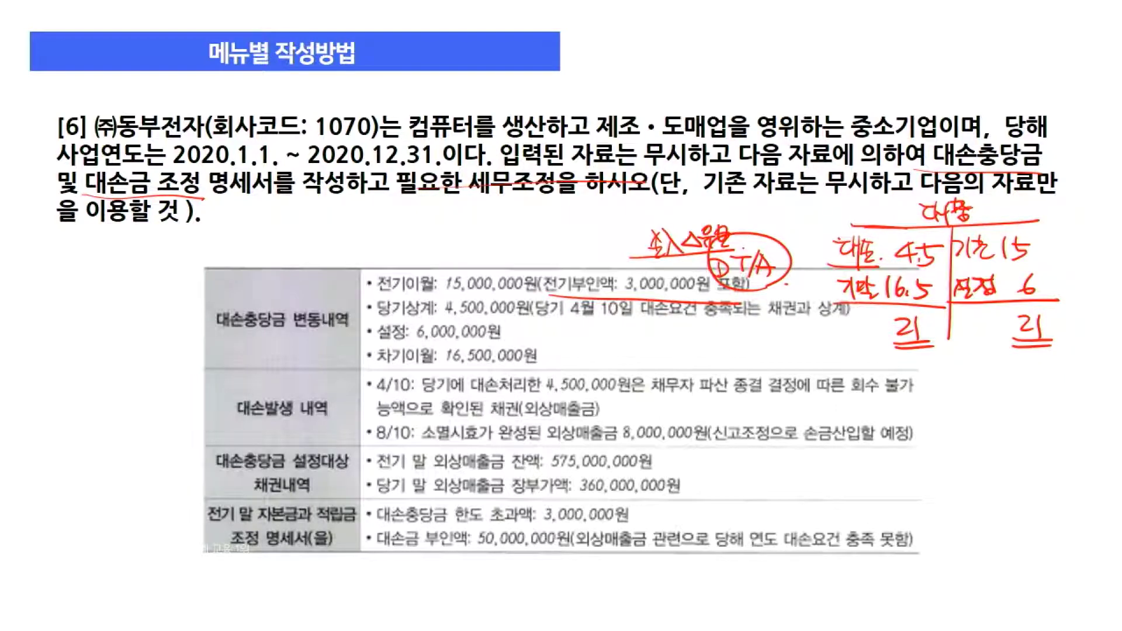
Underline the slide's April 10 당기상계 remark and circle its 충족되는 채권과 상계 wording
drag(531, 310, 857, 319)
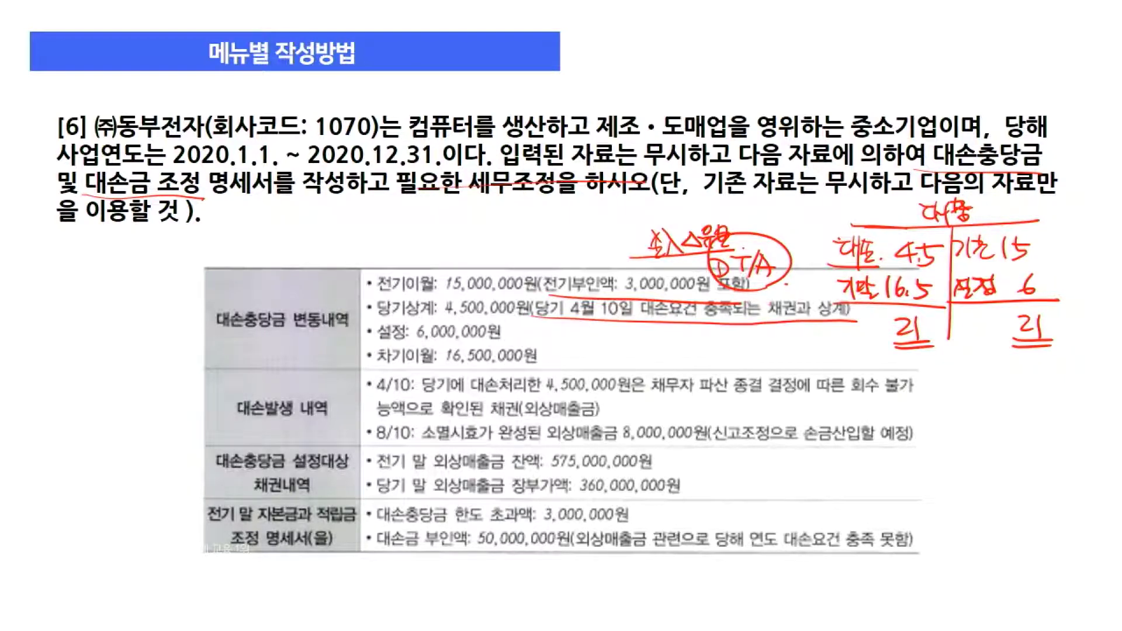
mouse_move(738, 291)
mouse_down()
mouse_move(782, 323)
mouse_move(716, 293)
mouse_up()
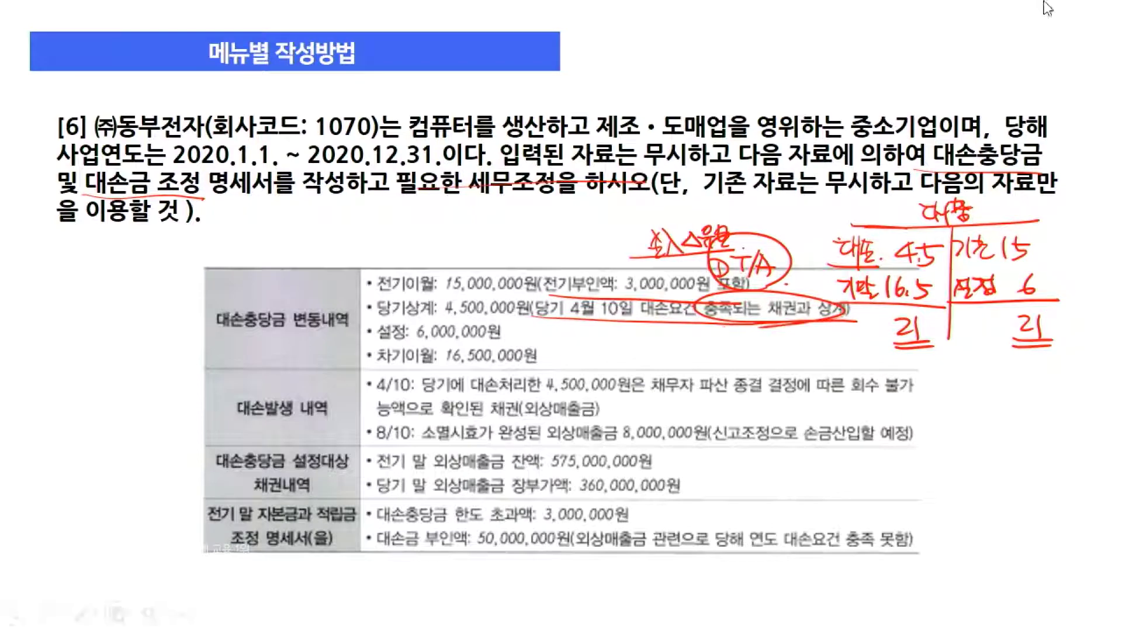
Switch to KcLep, change the company to (주)동부전자 and open its 대손충당금및대손금조정명세서
key(alt+Tab)
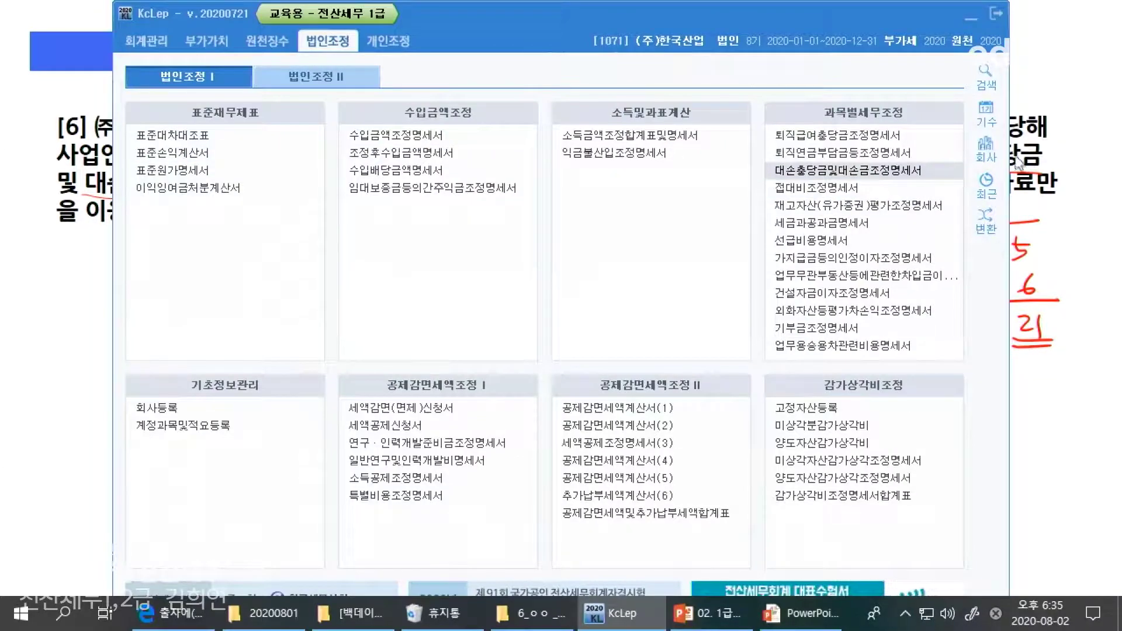
click(985, 149)
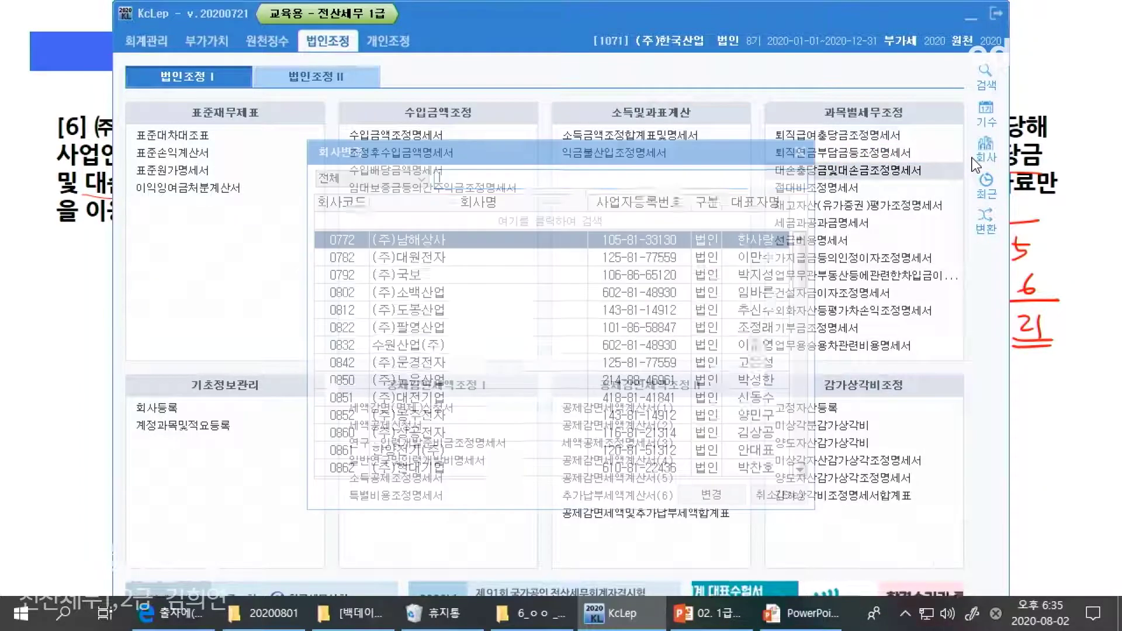
text(도ㅇ부)
key(Return)
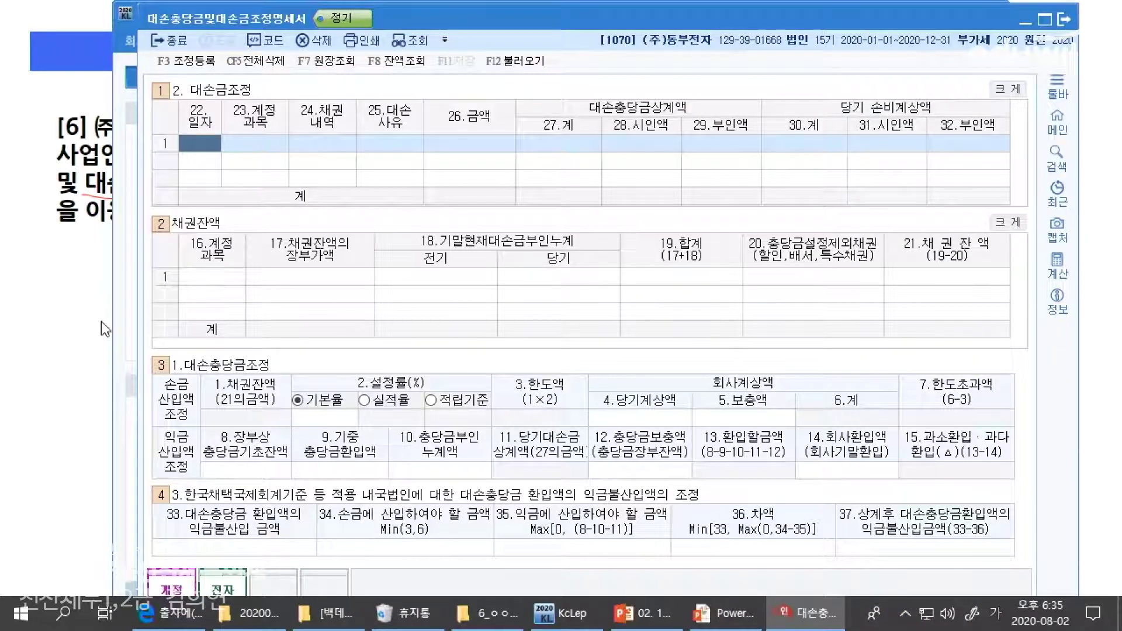
In the first row of 대손금조정, enter the date 04.10, account 외상매출금 (code 108) and 채권내역 1.매출채권
text(0410)
key(Return)
text(108)
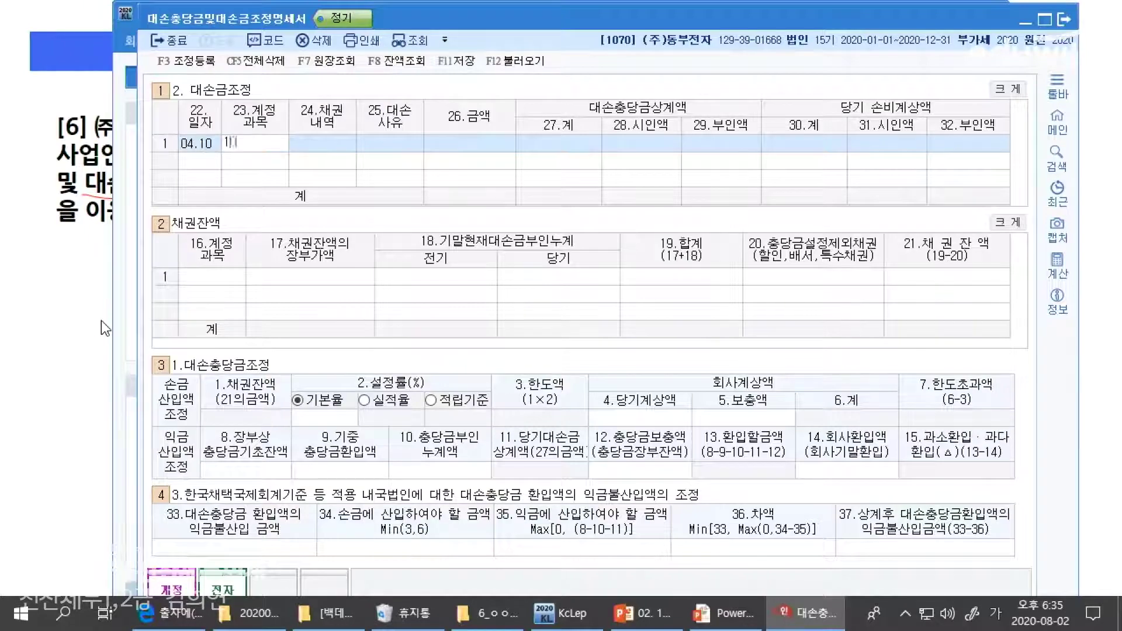
key(Return)
text(1)
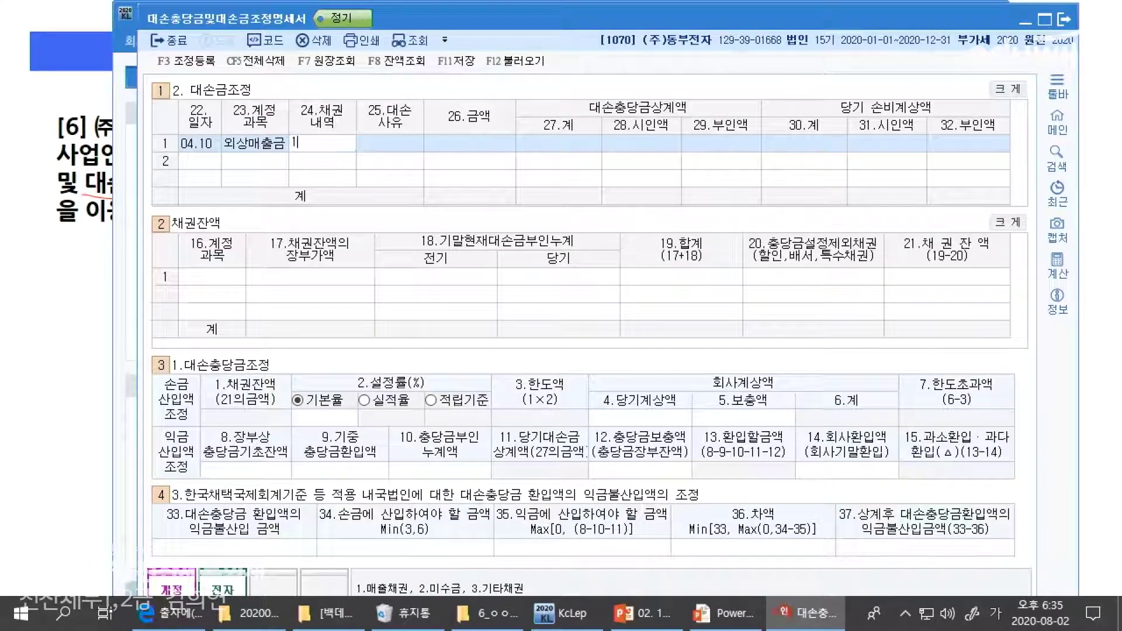
key(Return)
On the slide, underline the 4/10 write-off details, circle and check 파산, and write ok beside them
key(alt+Tab)
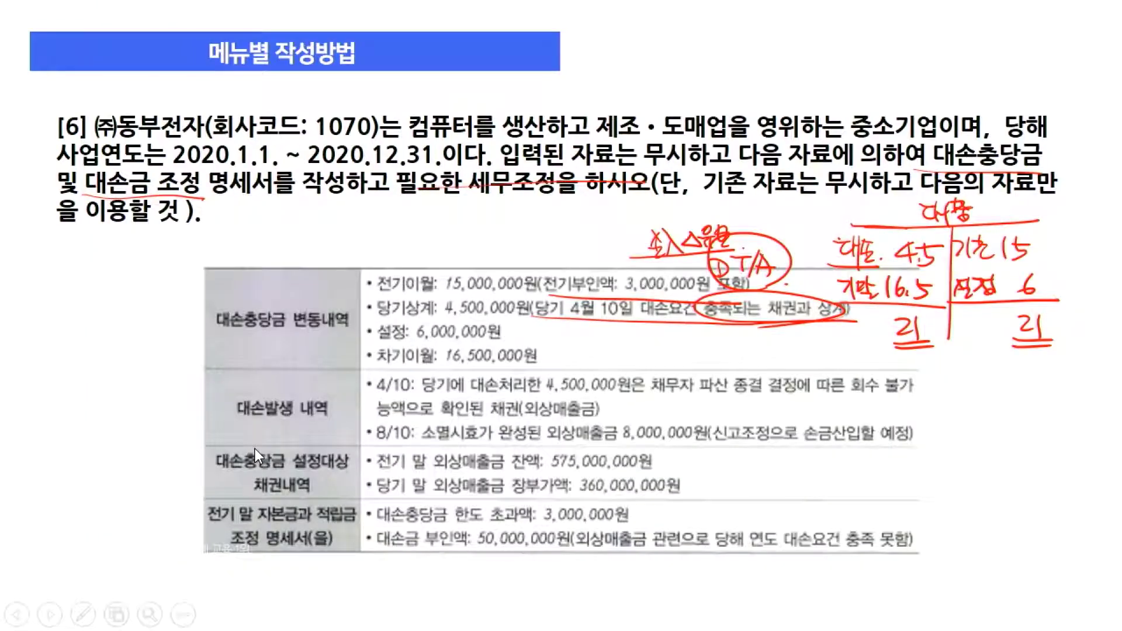
drag(533, 397, 643, 392)
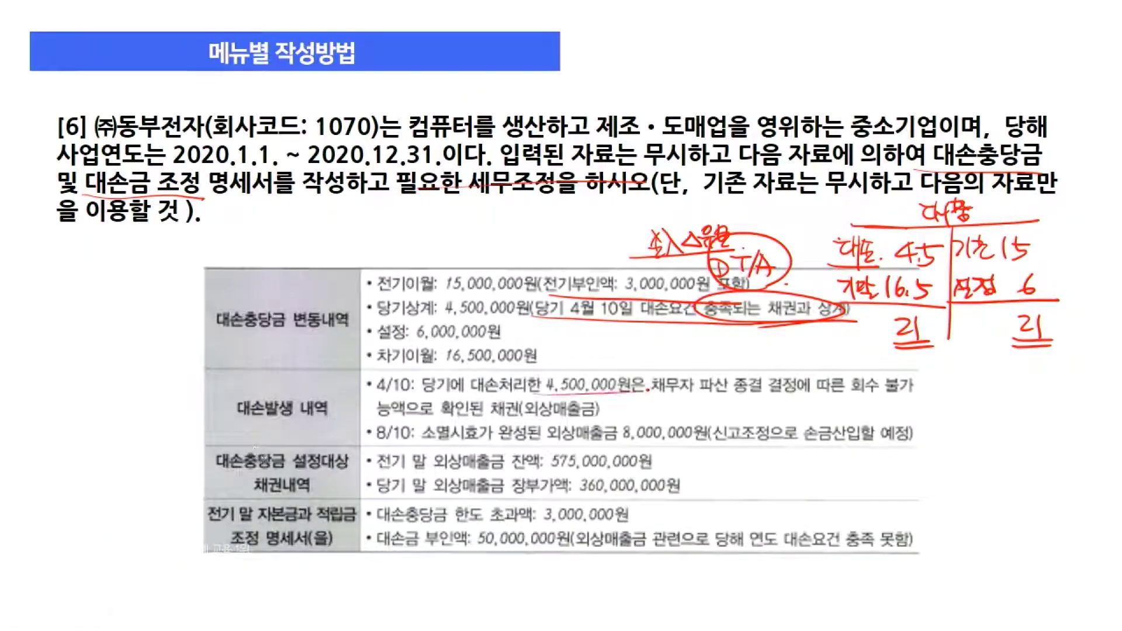
drag(755, 395, 906, 391)
drag(377, 416, 603, 418)
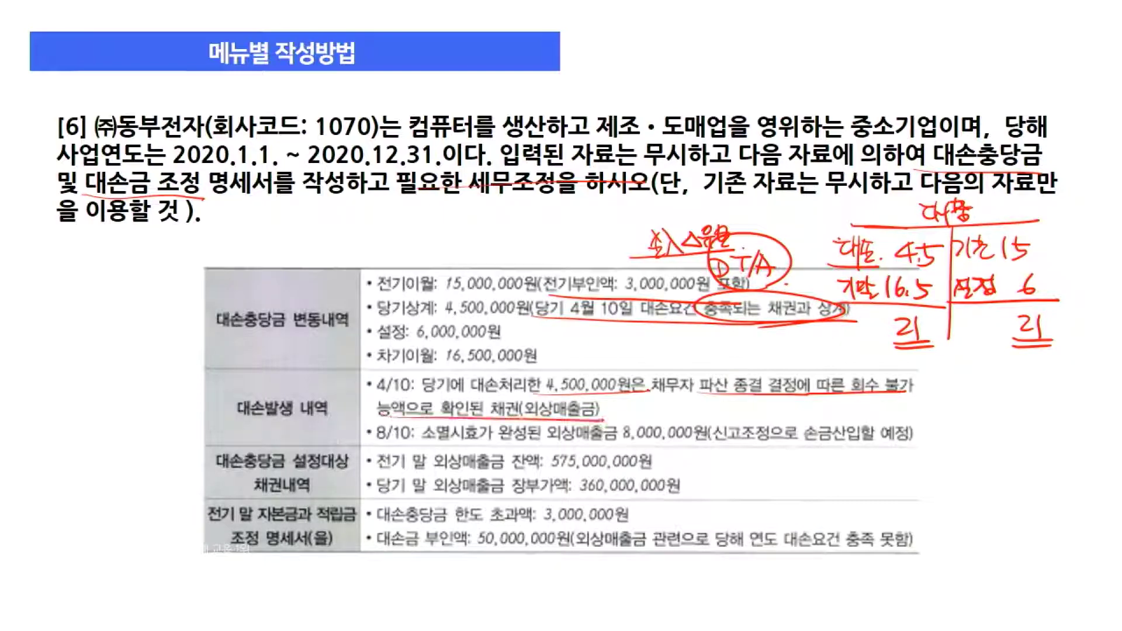
mouse_move(730, 367)
mouse_down()
mouse_move(735, 375)
mouse_move(745, 353)
mouse_up()
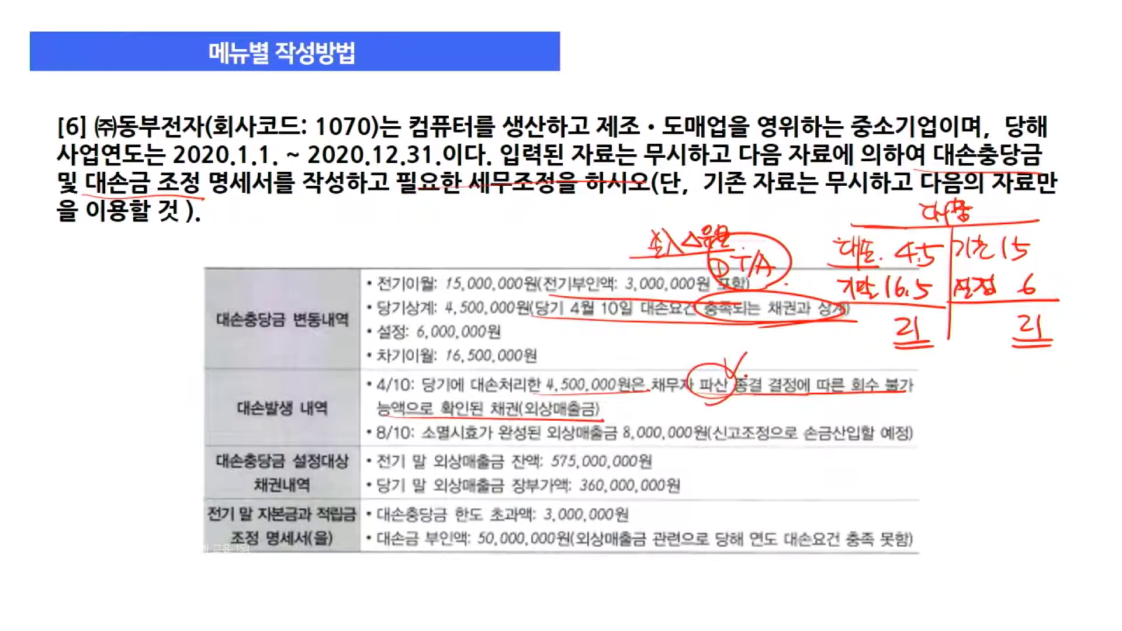
mouse_move(834, 412)
mouse_down()
mouse_move(842, 397)
mouse_move(866, 416)
mouse_up()
Back in KcLep, complete the 04.10 row with 대손사유 1.파산, 금액 4,500,000 and 대손충당금상계액 시인액 4,500,000
key(alt+Tab)
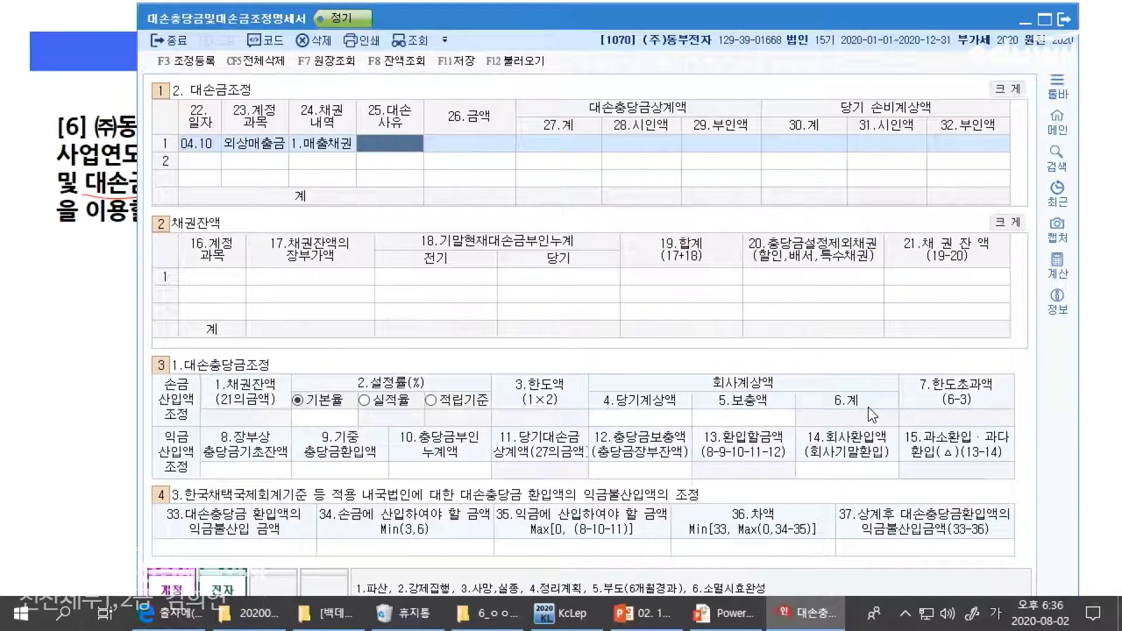
text(1)
key(Return)
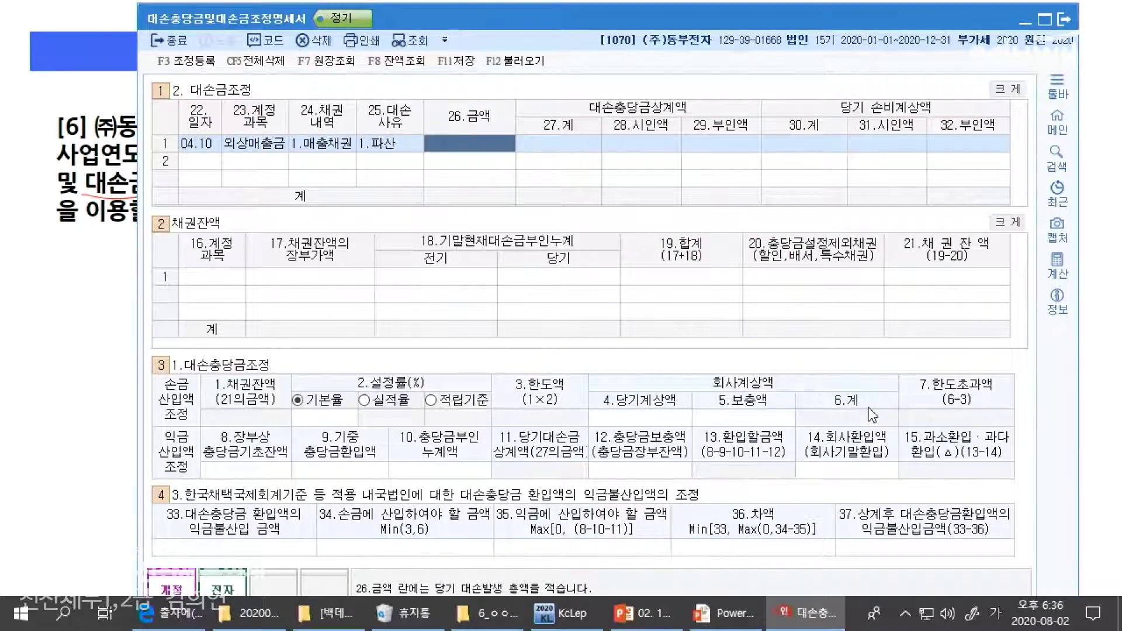
text(4500000)
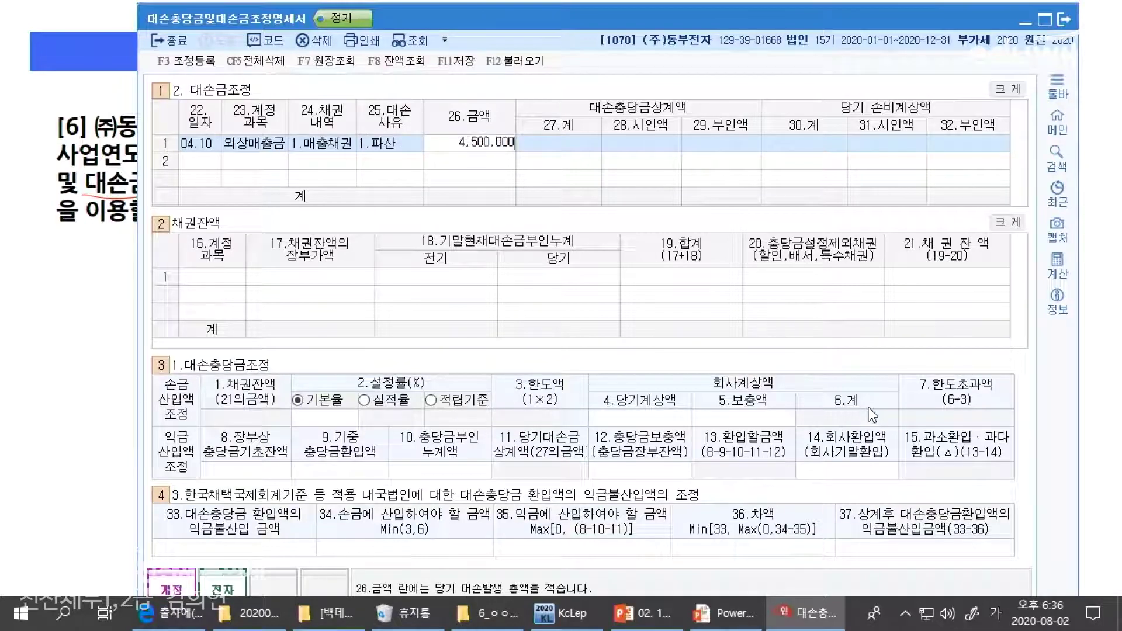
key(Return)
key(alt+Tab)
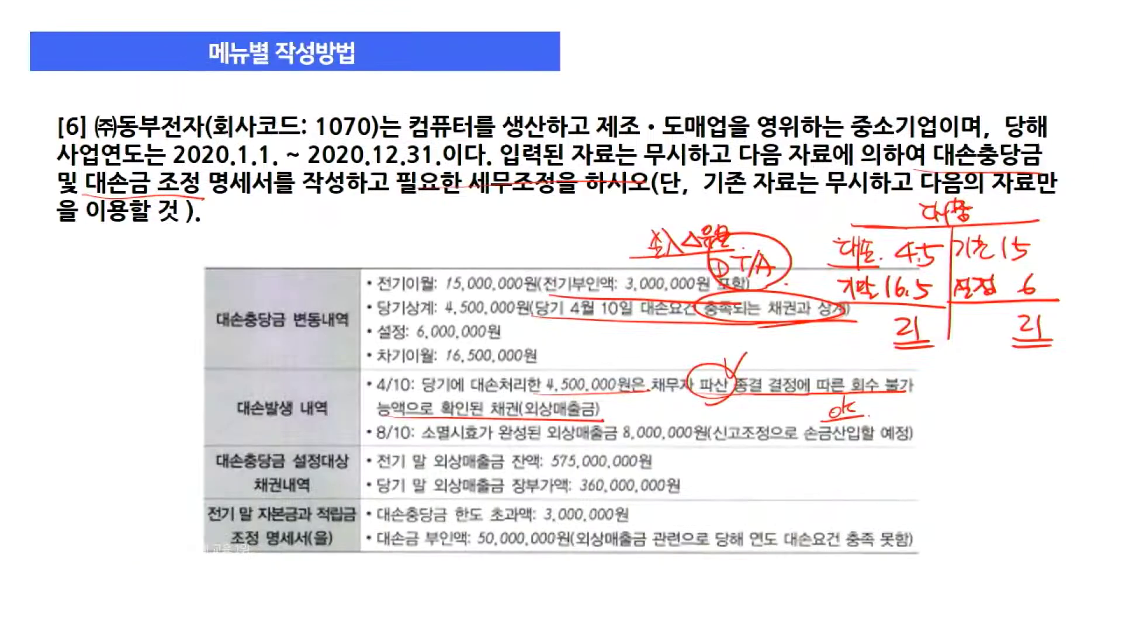
key(alt+Tab)
text(4,500,000)
key(Return)
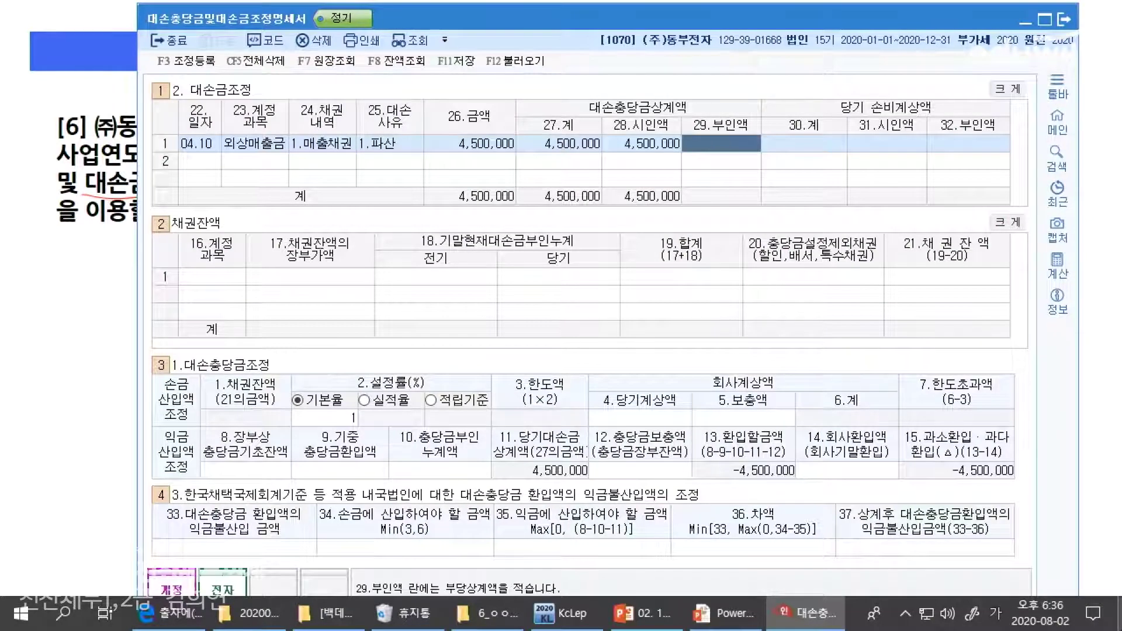
Underline the slide's 8/10 소멸시효 receivable of 8,000,000원 and its 신고조정 remark, and circle 대손 4.5 in the T-account
key(alt+Tab)
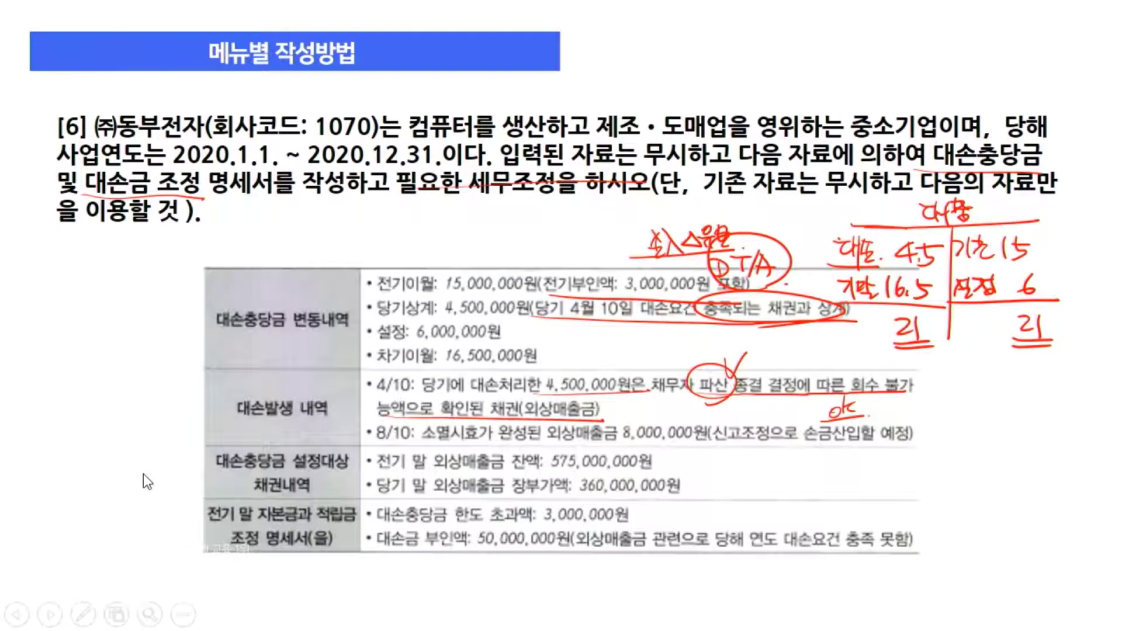
drag(361, 446, 466, 448)
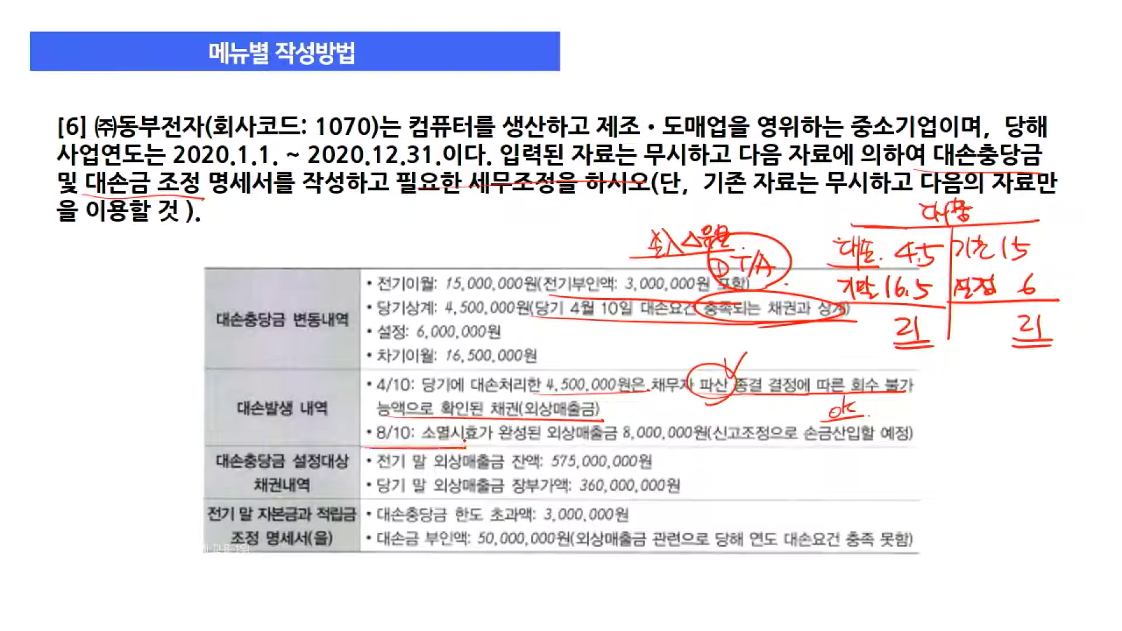
drag(842, 236, 833, 234)
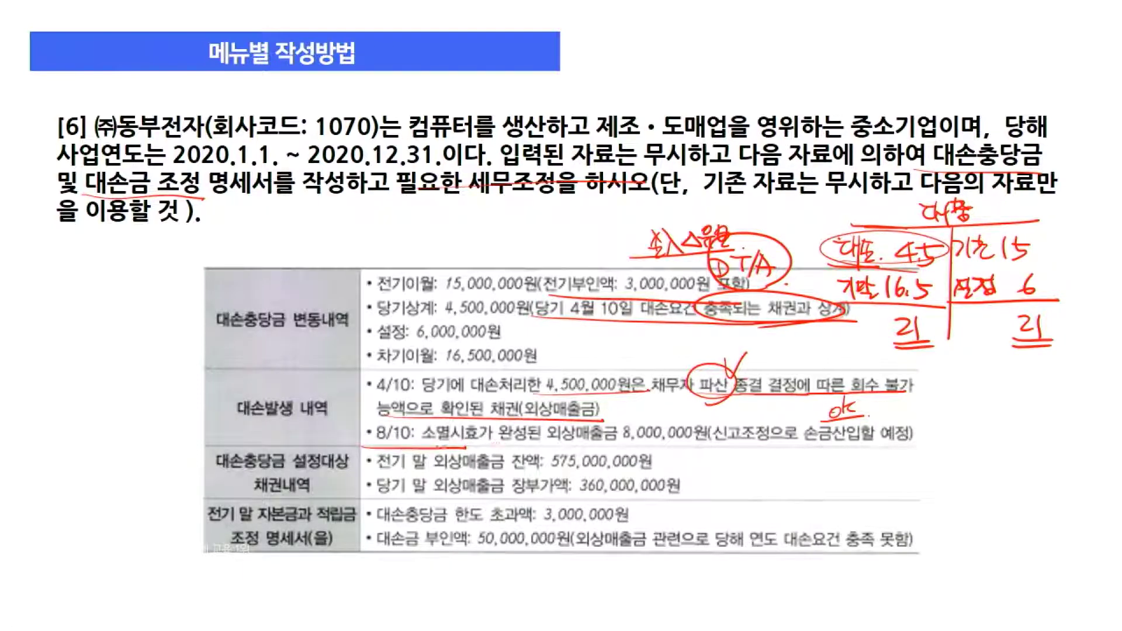
drag(432, 444, 909, 438)
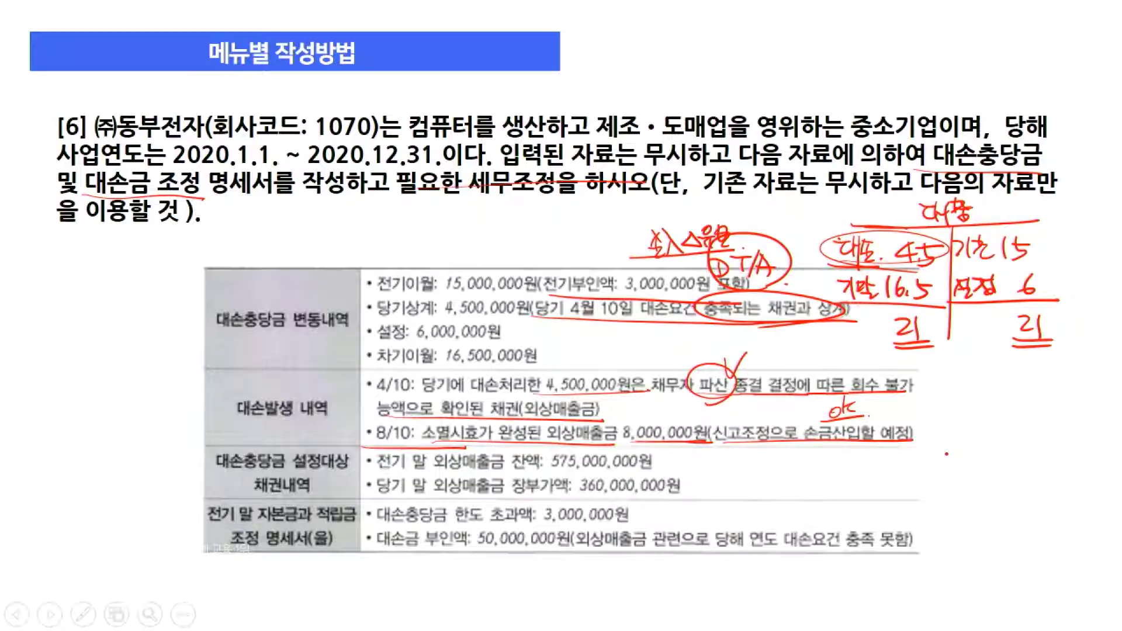
key(alt+Tab)
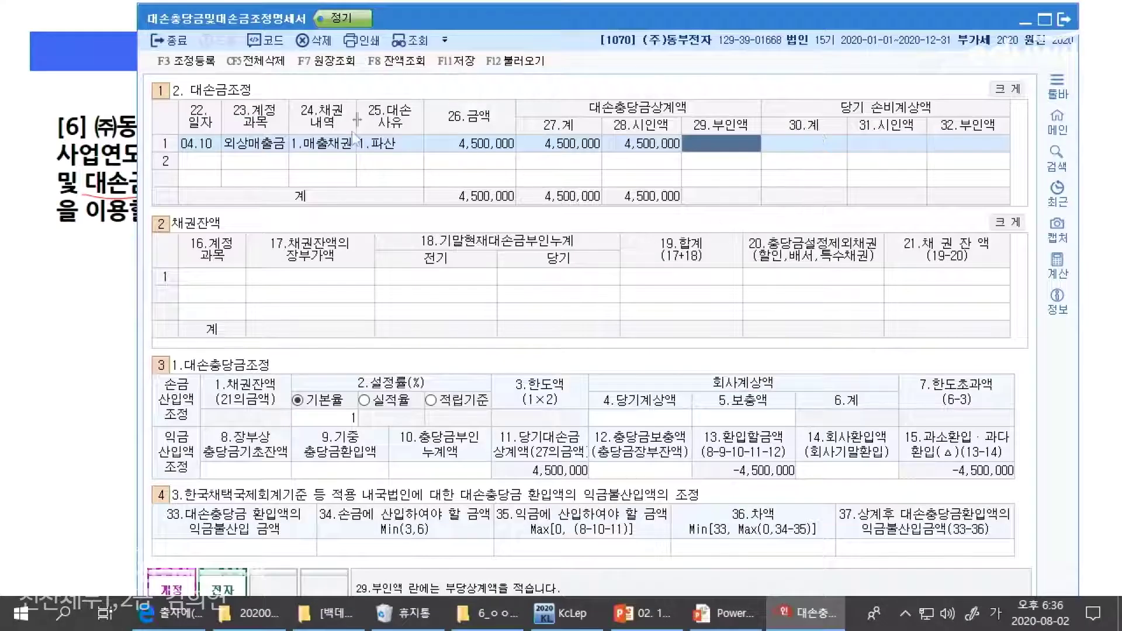
key(alt+Tab)
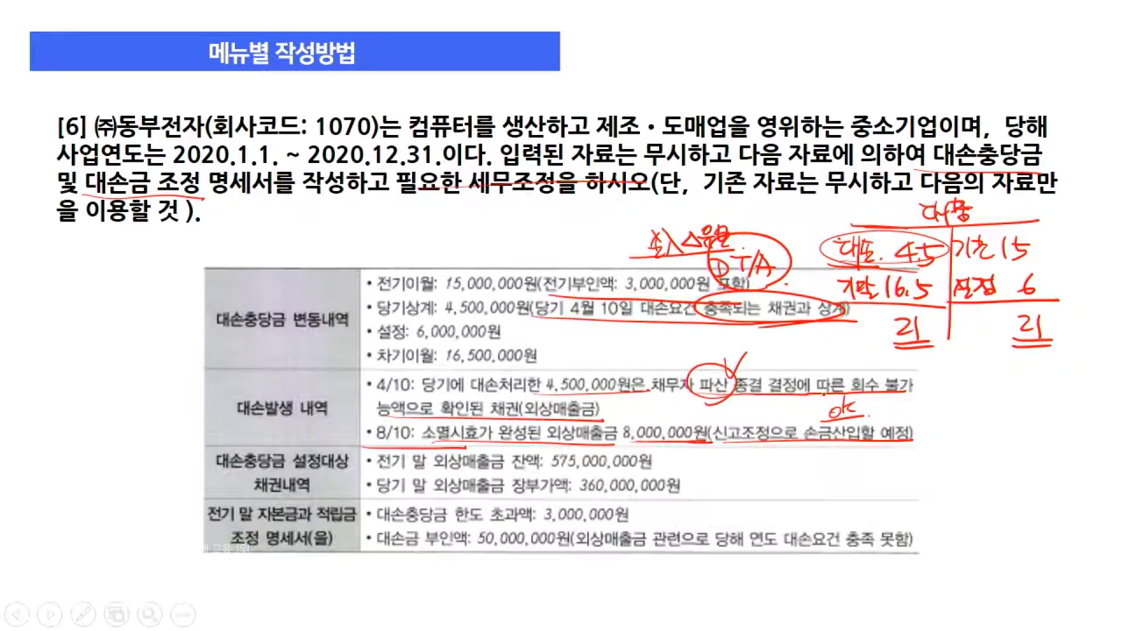
Beside the 8/10 item, write a B versus T comparison with 대손금 and 채권 under T, and an underlined 손入 채권 △유보 below
mouse_move(934, 400)
mouse_down()
mouse_move(930, 416)
mouse_move(961, 418)
mouse_up()
drag(927, 434, 1052, 413)
mouse_move(1000, 394)
mouse_down()
mouse_move(1021, 392)
mouse_move(1002, 450)
mouse_up()
click(1026, 408)
click(1015, 430)
mouse_move(1009, 423)
mouse_down()
mouse_move(1009, 437)
mouse_move(1045, 418)
mouse_move(1052, 442)
mouse_move(1089, 438)
mouse_up()
drag(1101, 431, 1104, 424)
mouse_move(970, 450)
mouse_down()
mouse_move(965, 471)
mouse_move(1020, 470)
mouse_up()
mouse_move(1012, 450)
mouse_down()
mouse_move(973, 497)
mouse_move(1022, 494)
mouse_move(1031, 508)
mouse_move(1088, 487)
mouse_move(1099, 499)
mouse_up()
drag(964, 507, 1108, 503)
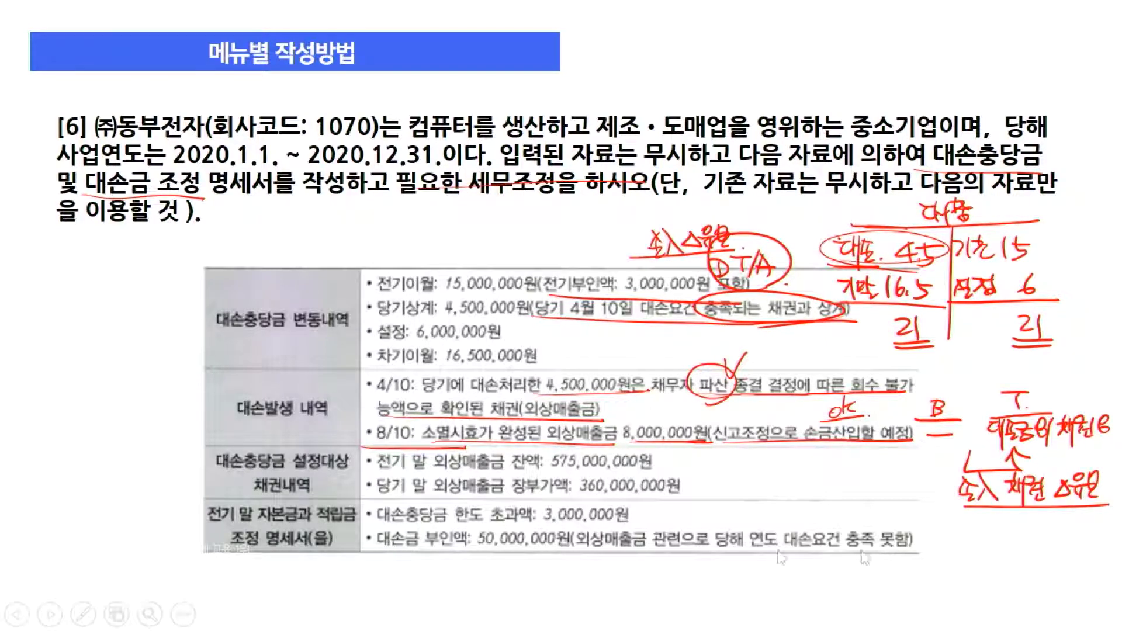
Open 조정등록 in KcLep and enter 소멸시효완성채권 by direct entry as the first item under 손금산입 및 익금불산입
key(alt+Tab)
click(184, 60)
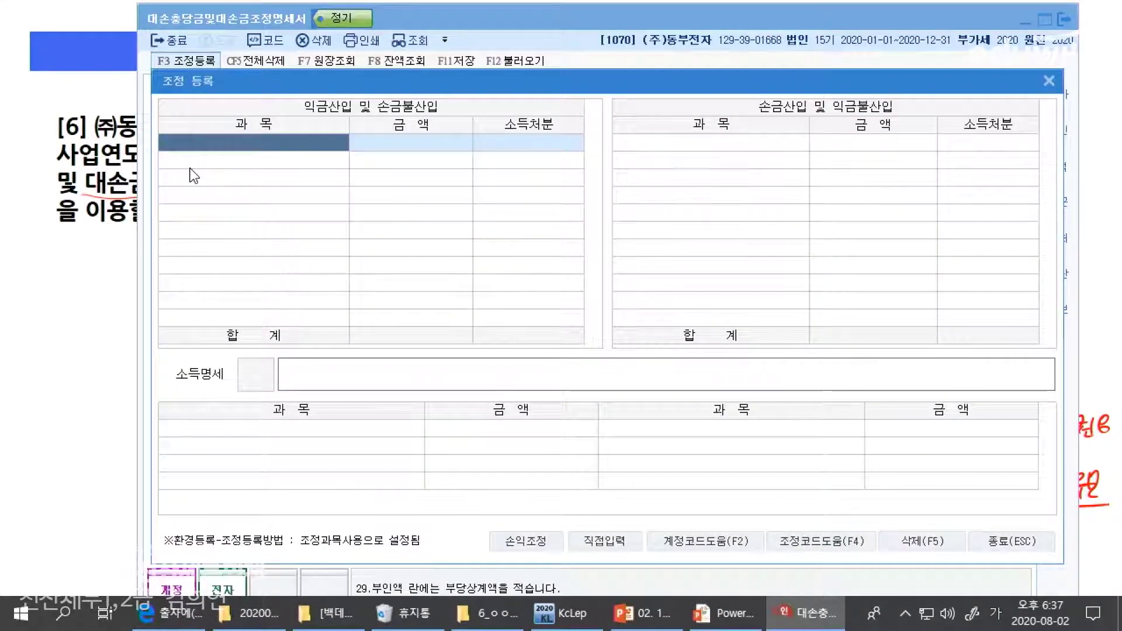
click(704, 147)
key(Hangul)
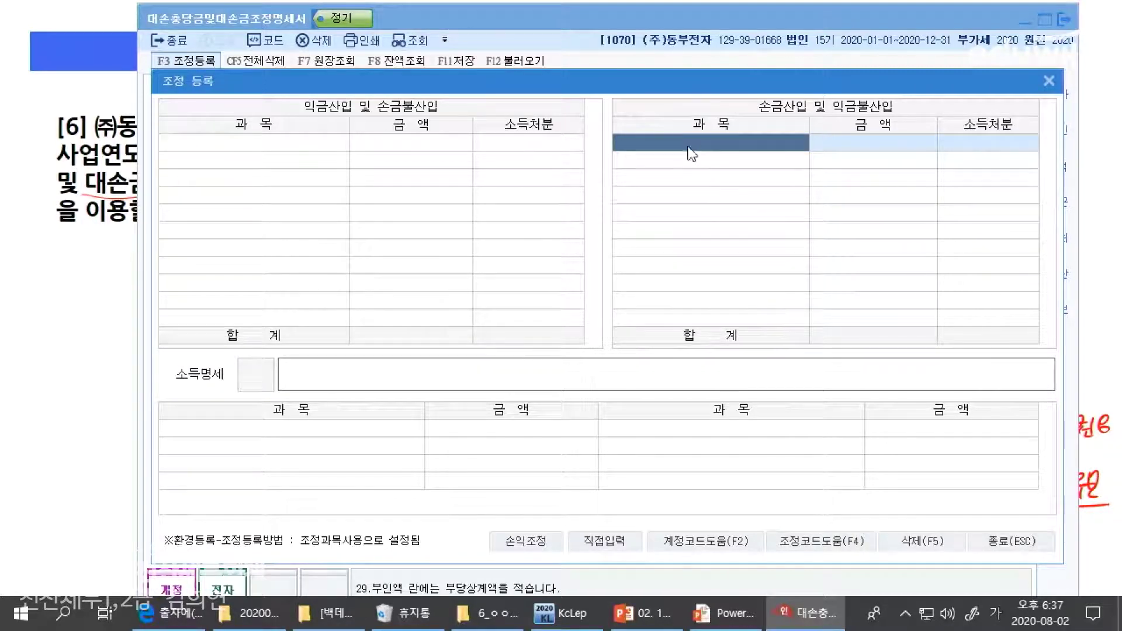
click(606, 547)
text(소멸시효오)
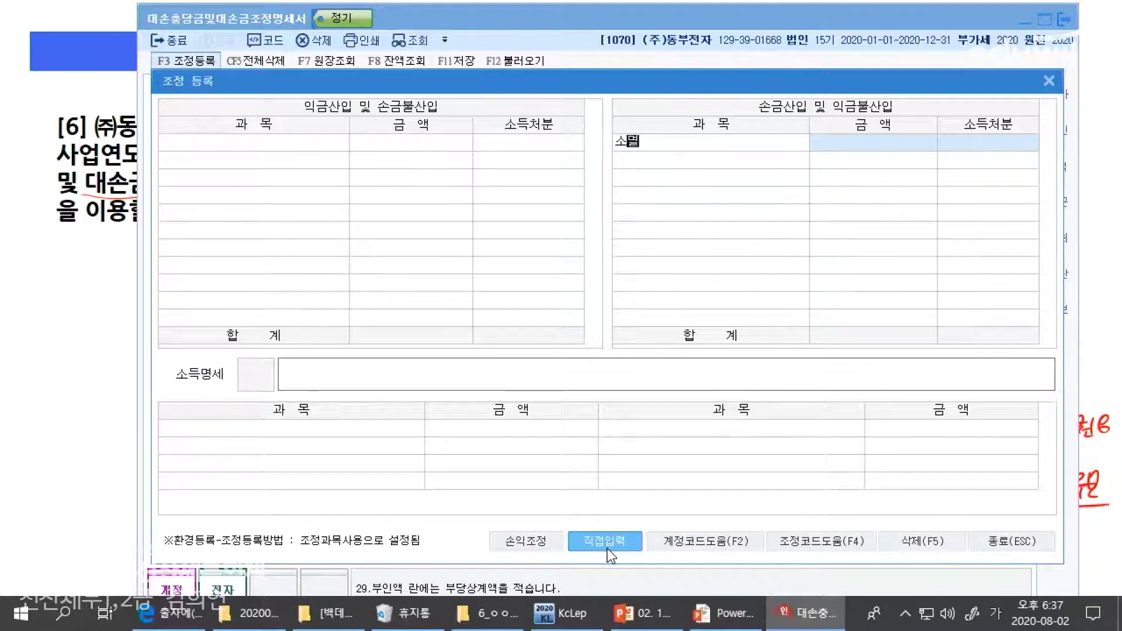
key(BackSpace)
key(BackSpace)
key(BackSpace)
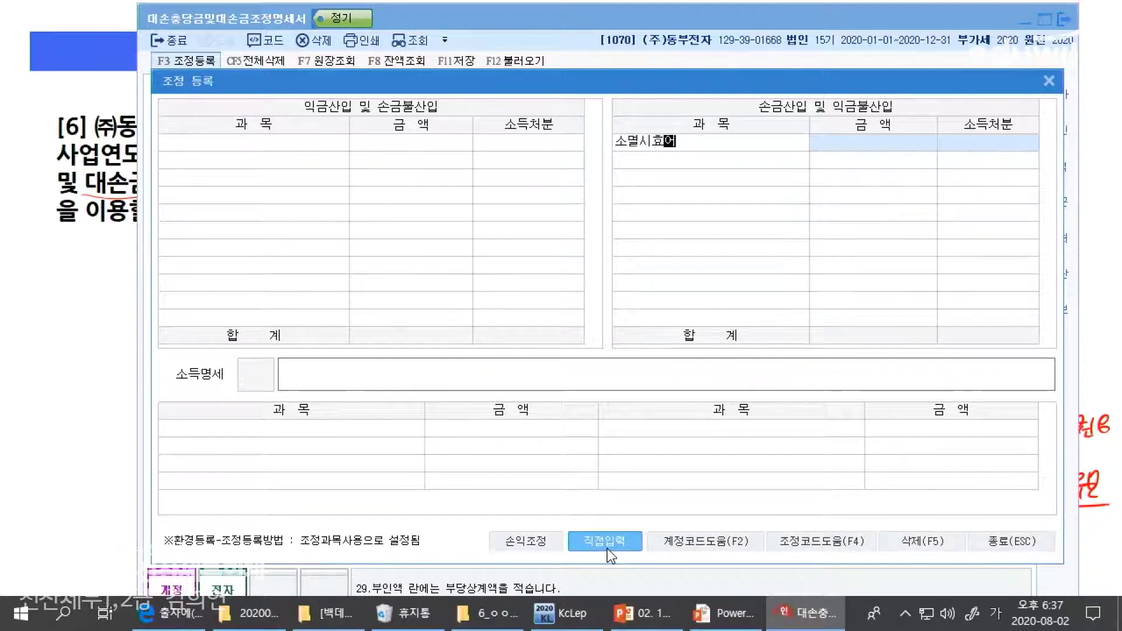
text(완성채구ㅐ)
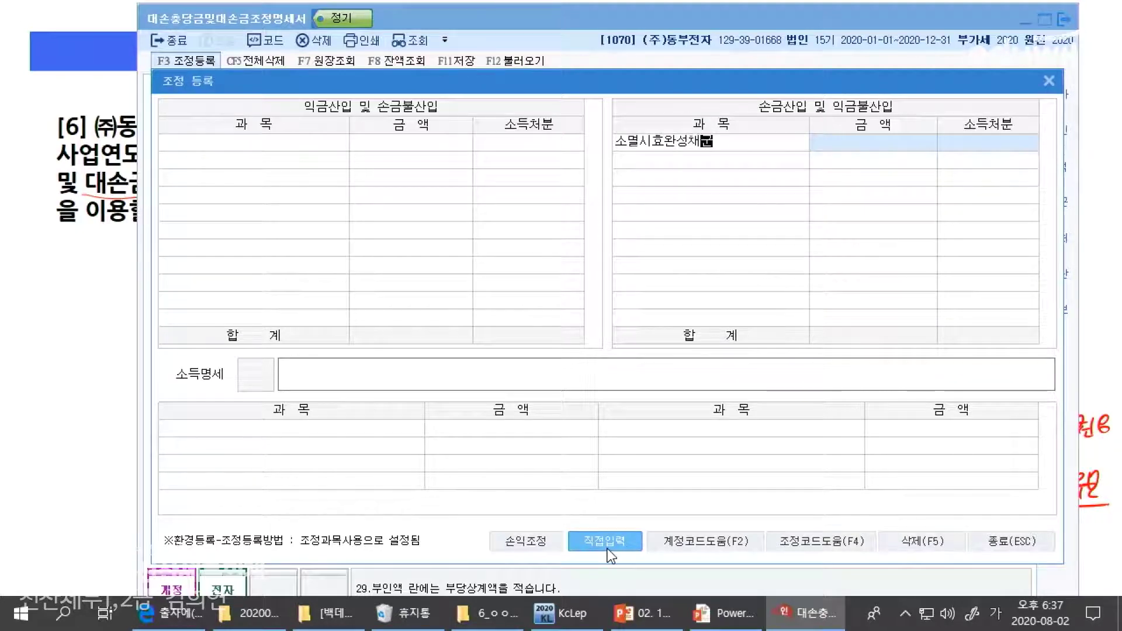
key(BackSpace)
key(BackSpace)
text(귀)
Set the 소멸시효완성채권 adjustment to 8,000,000 with the disposition 유보발생 and close 조정등록
key(Return)
text(8000000)
key(Return)
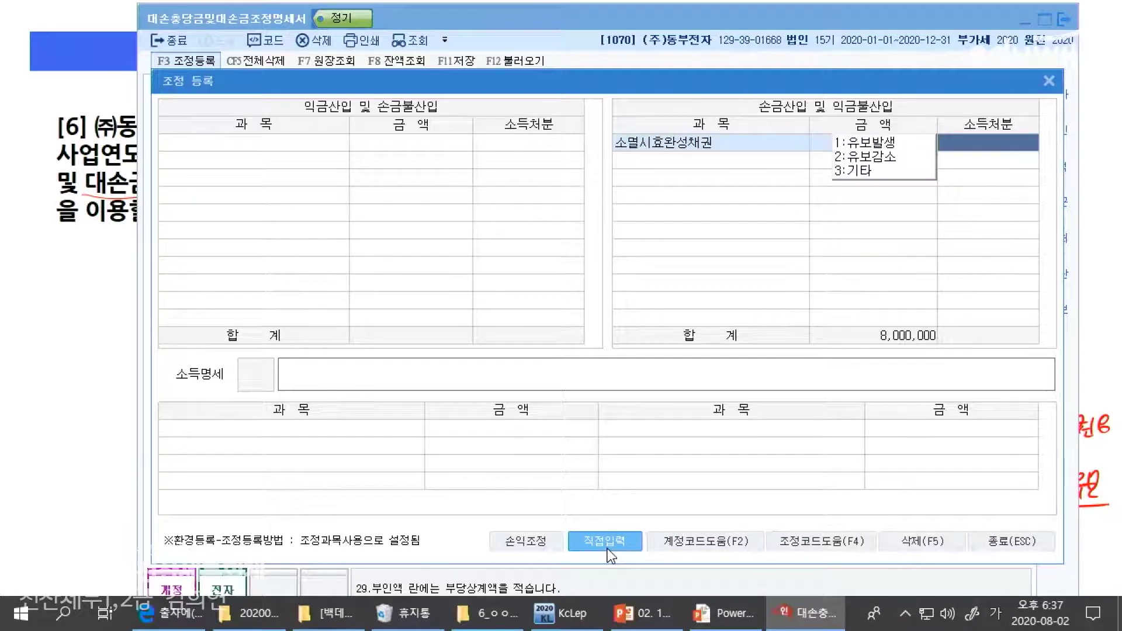
key(1)
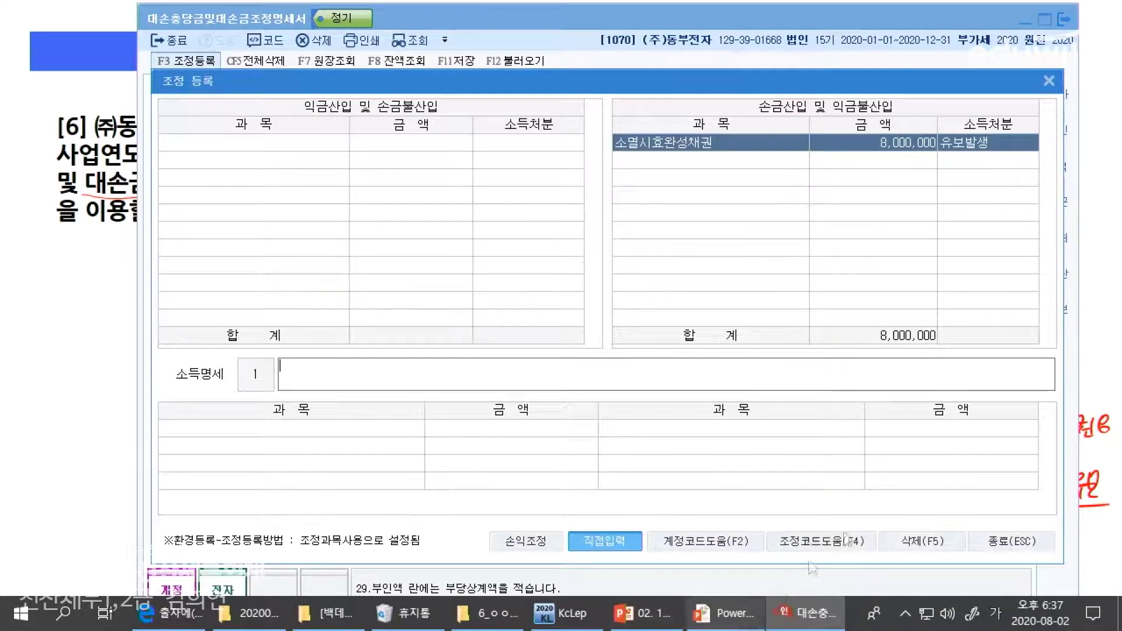
click(1014, 543)
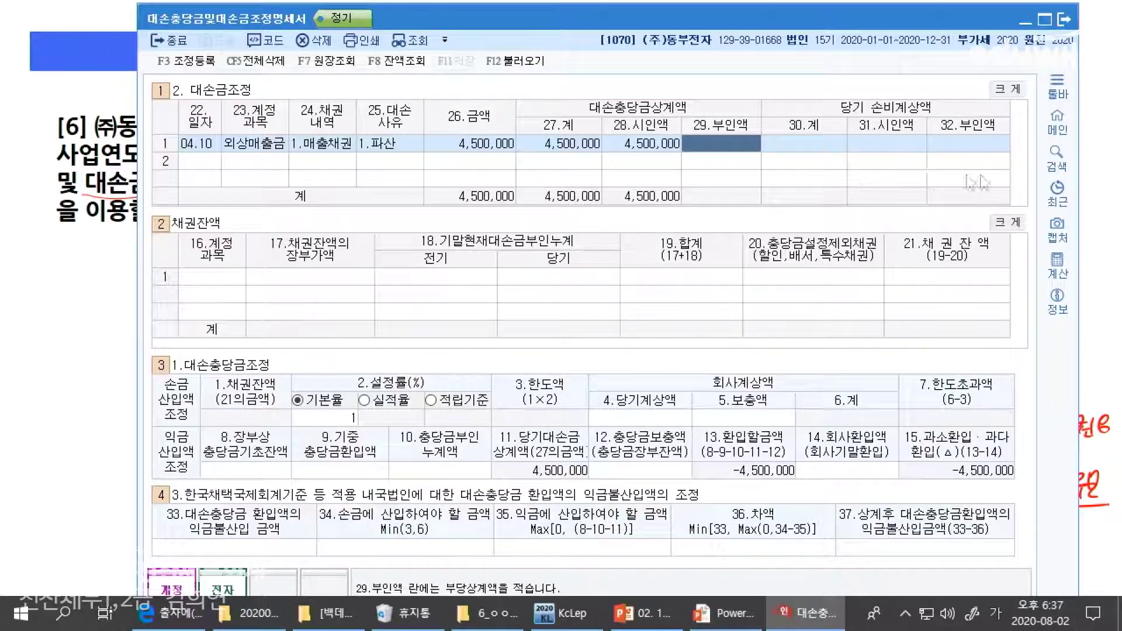
click(69, 399)
key(alt+Tab)
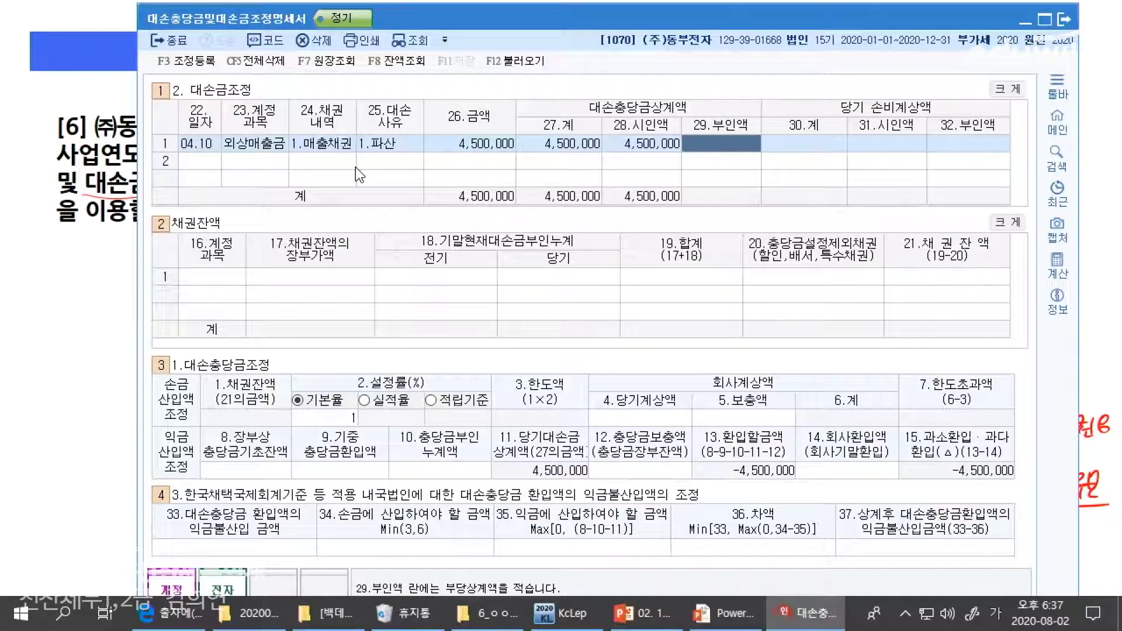